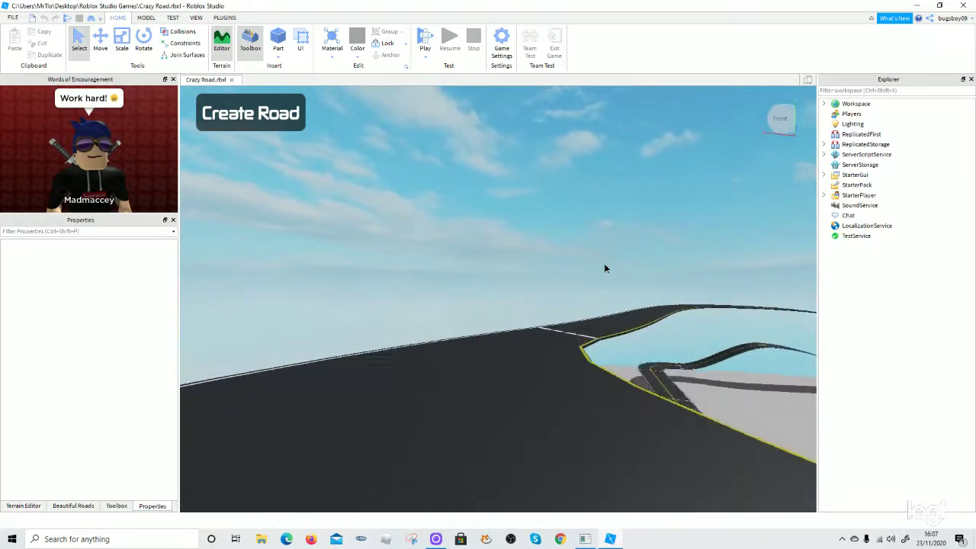
Fly around the road network to examine its elevated loops, slopes and crossings
key(w)
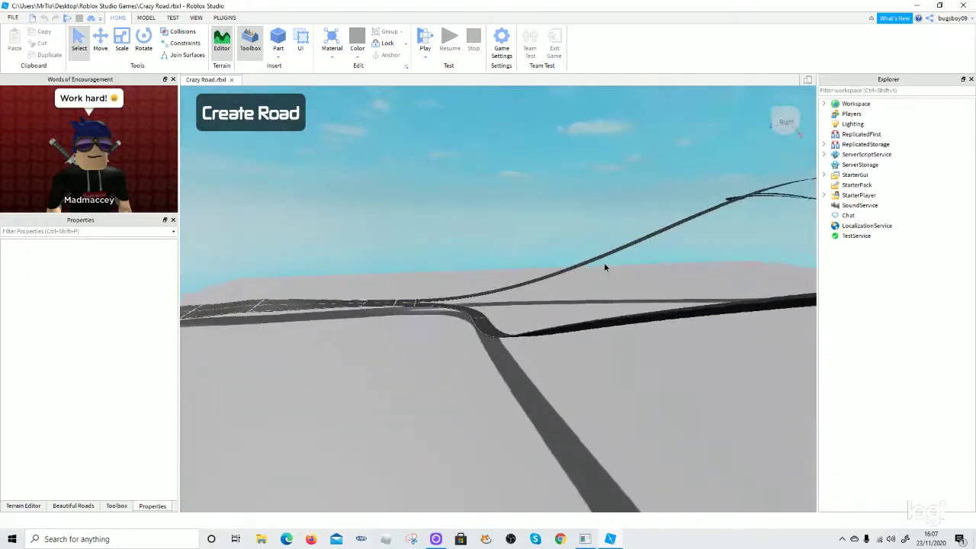
key(w)
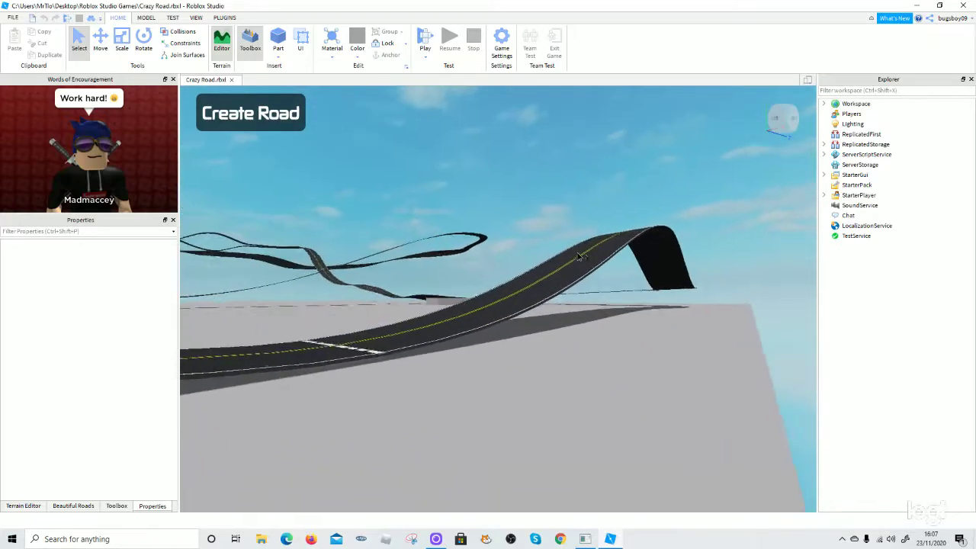
key(w)
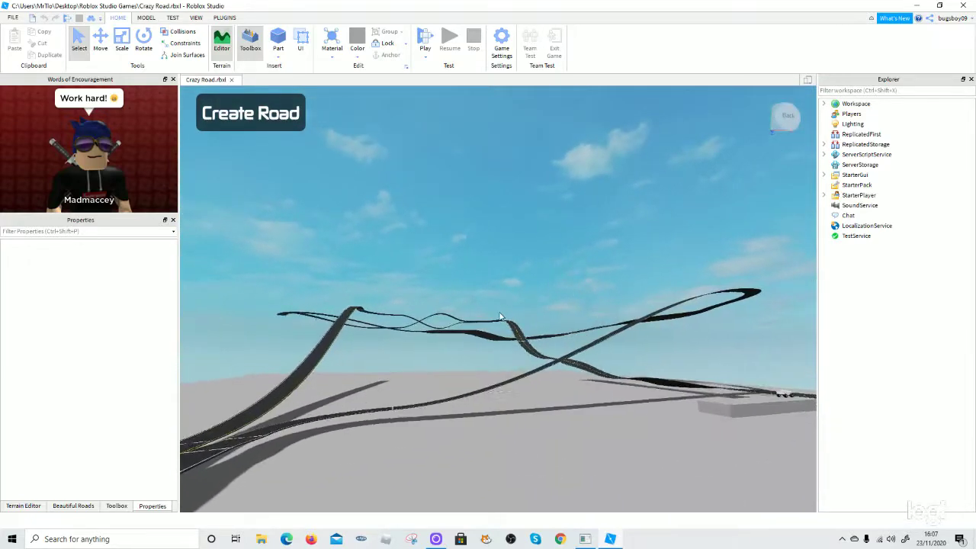
key(w)
right_drag(541, 297, 621, 381)
key(w)
key(w)
key(a)
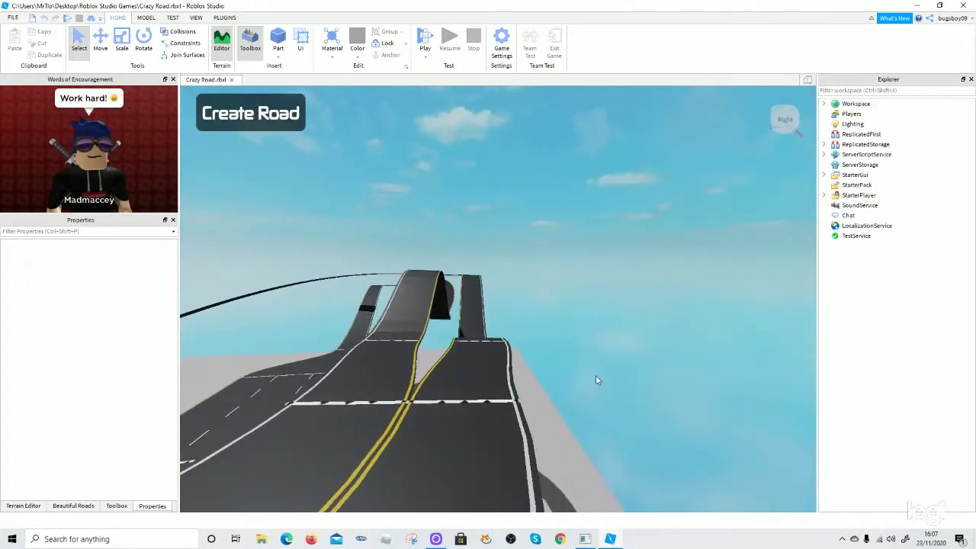
Examine the section where the two-way road splits into separate ramps, up close and from above
key(w)
key(w)
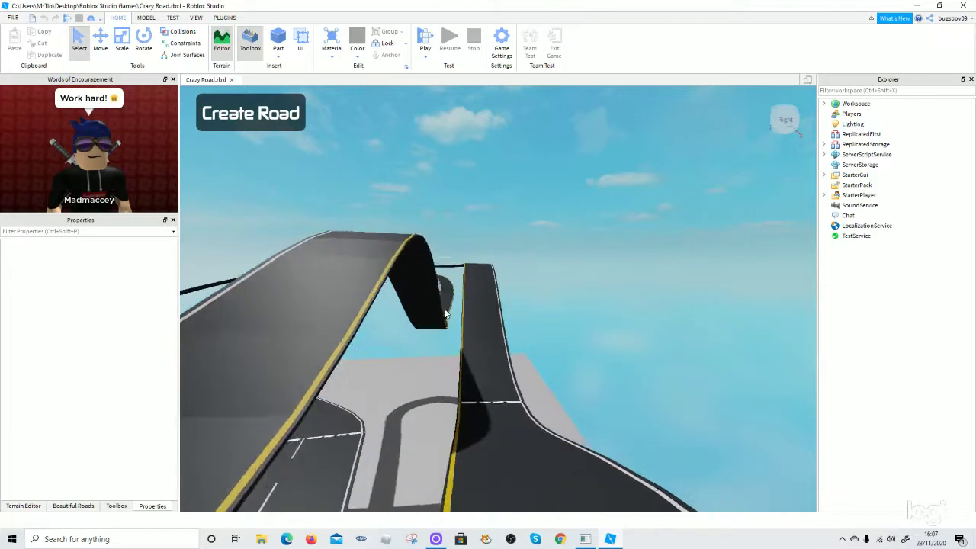
key(s)
key(w)
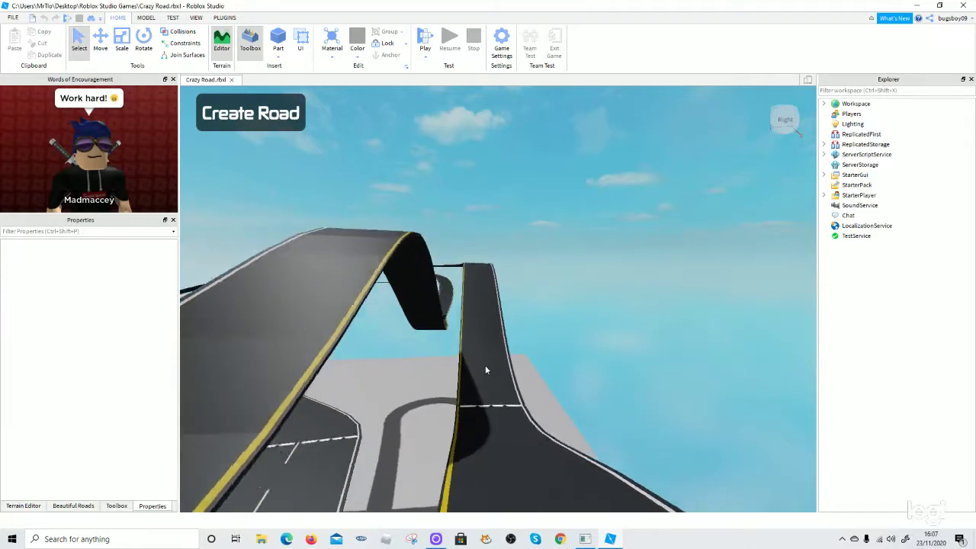
right_drag(476, 284, 503, 222)
key(s)
key(s)
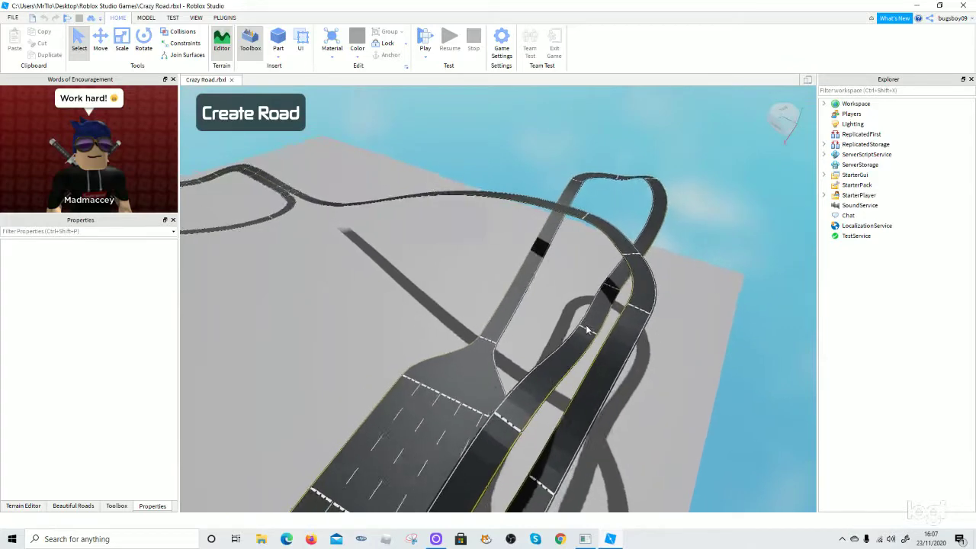
right_drag(585, 329, 500, 356)
key(s)
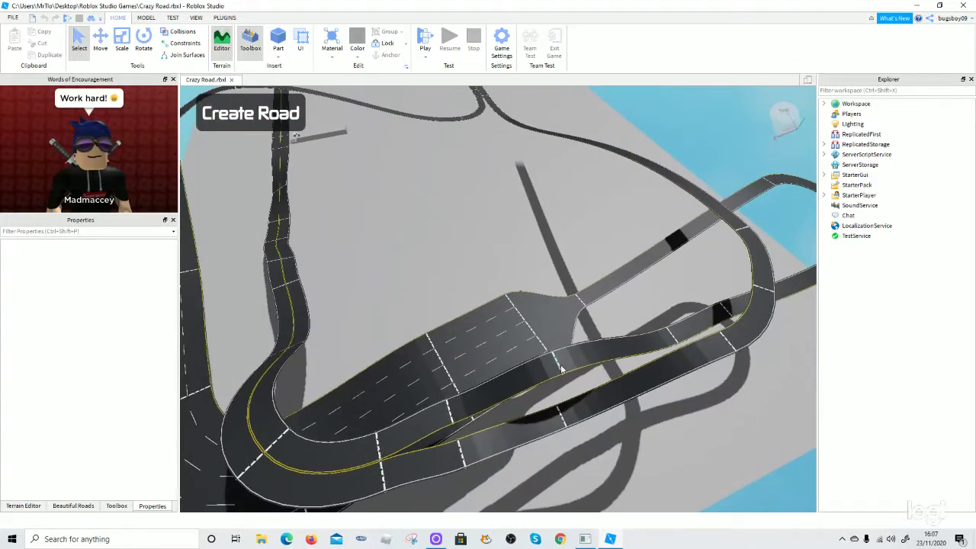
right_drag(617, 348, 618, 347)
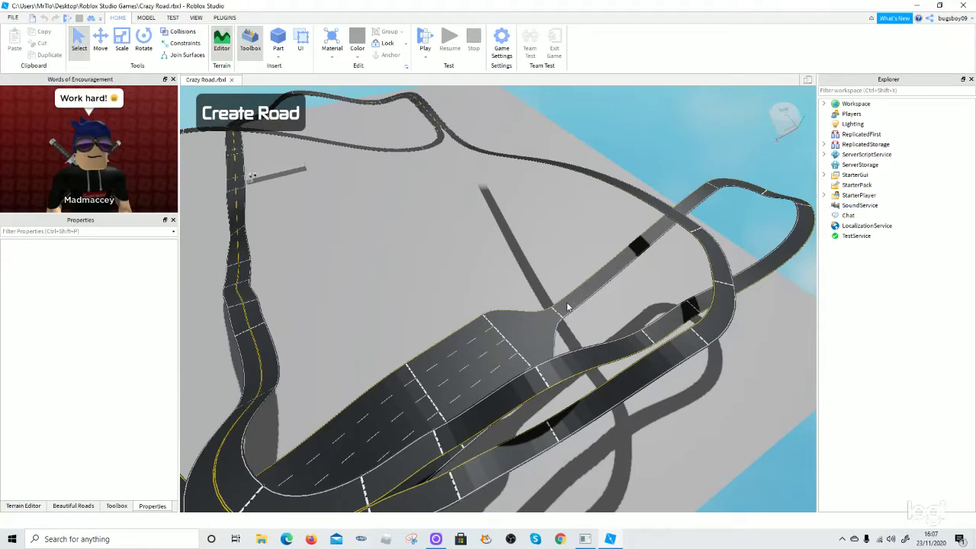
Examine the wide multi-lane road and the narrower road it leads to across the baseplate
key(d)
right_drag(537, 368, 458, 313)
key(w)
key(w)
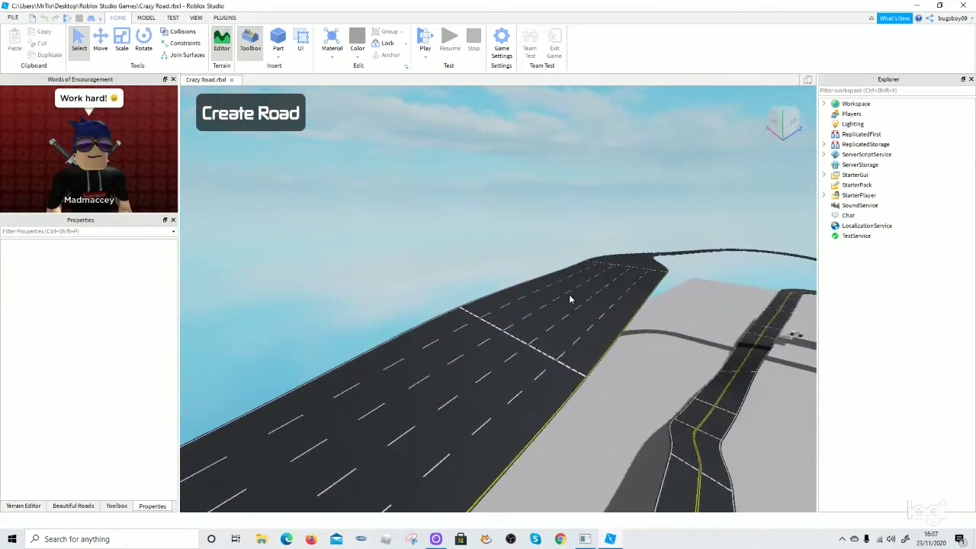
key(d)
key(d)
right_drag(620, 257, 621, 257)
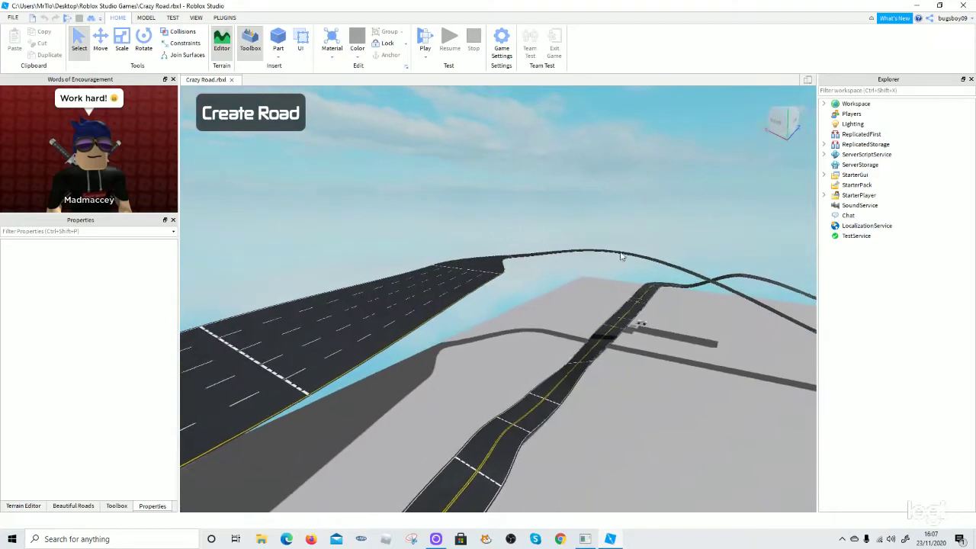
key(d)
right_drag(669, 293, 664, 303)
key(d)
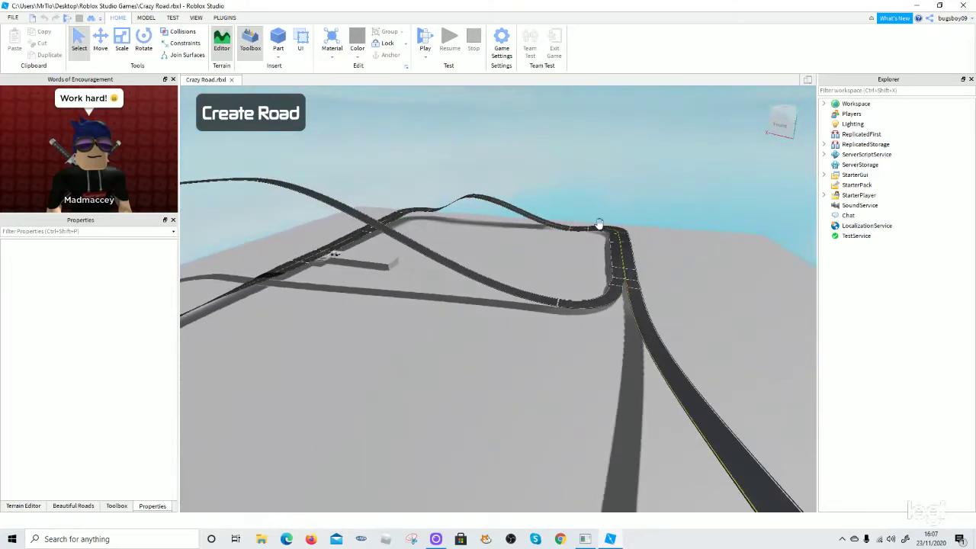
Examine the white jeep parked beside the road near the spawn platform
key(a)
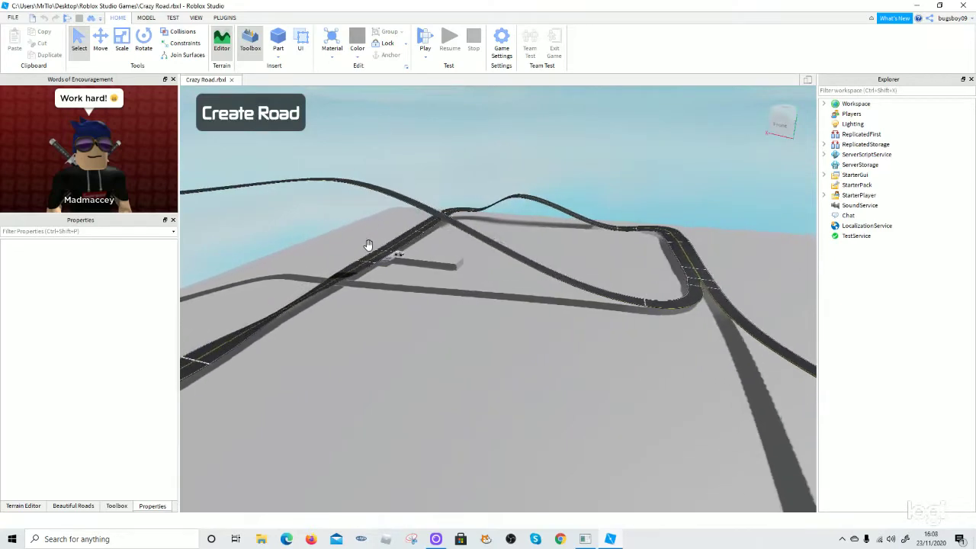
key(a)
scroll(424, 311, up, 10)
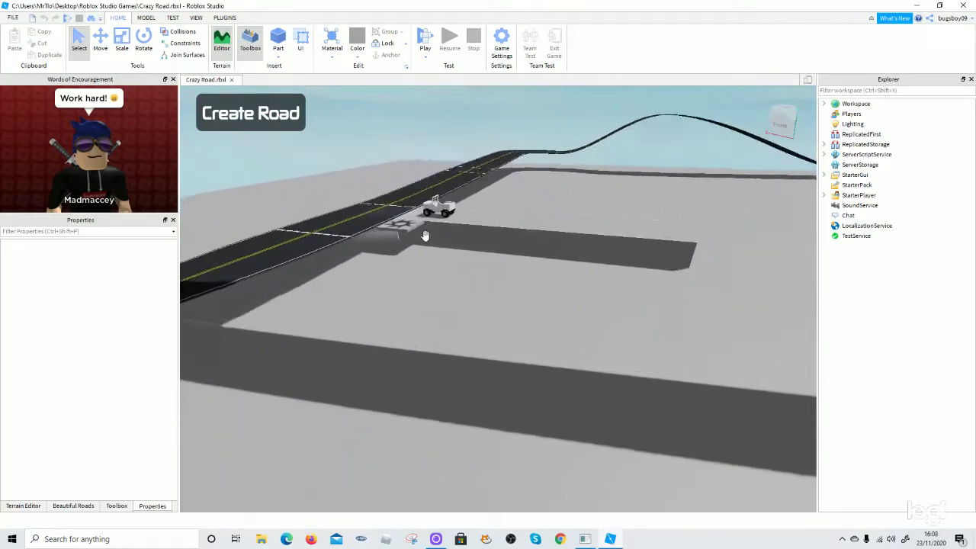
key(w)
right_drag(425, 236, 427, 237)
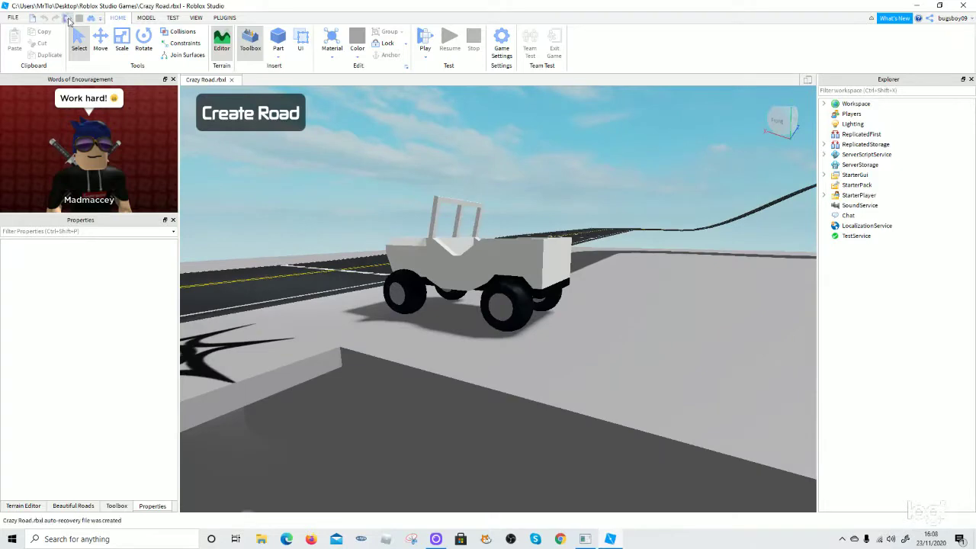
Start a playtest and seat the character in the white jeep beside the spawn platform
click(69, 21)
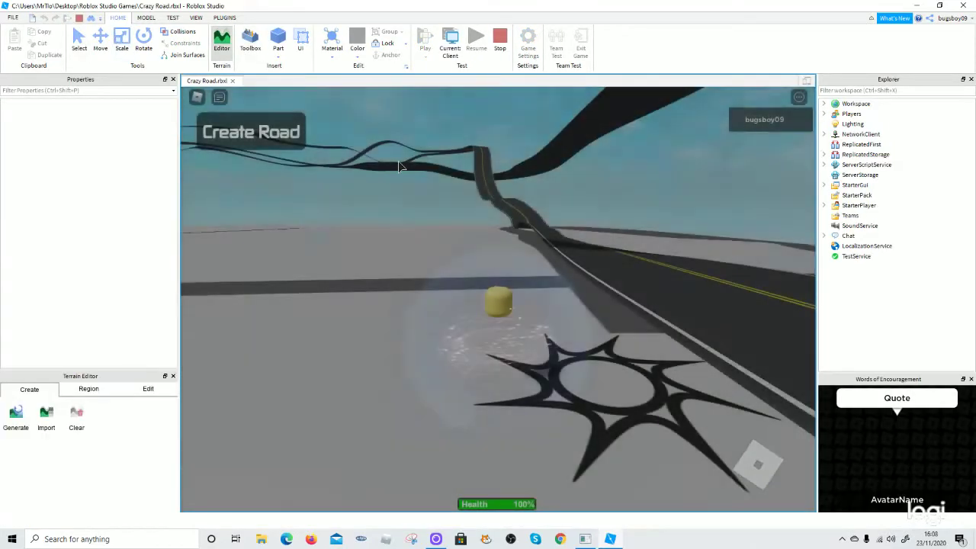
scroll(450, 244, down, 8)
right_drag(449, 242, 514, 263)
scroll(495, 243, up, 6)
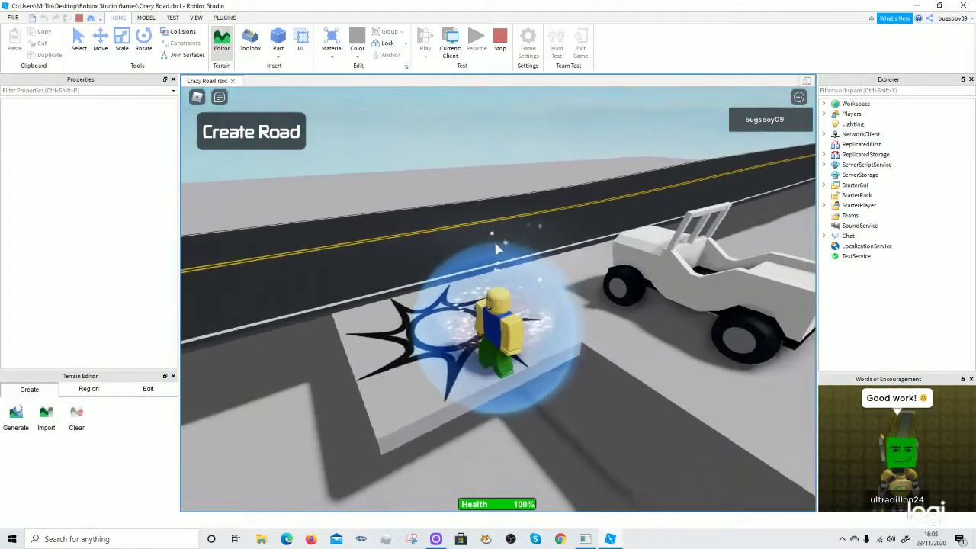
key(w)
key(space)
key(w)
Test-drive the jeep along the two-way road towards the first bend, and stop the playtest
key(a)
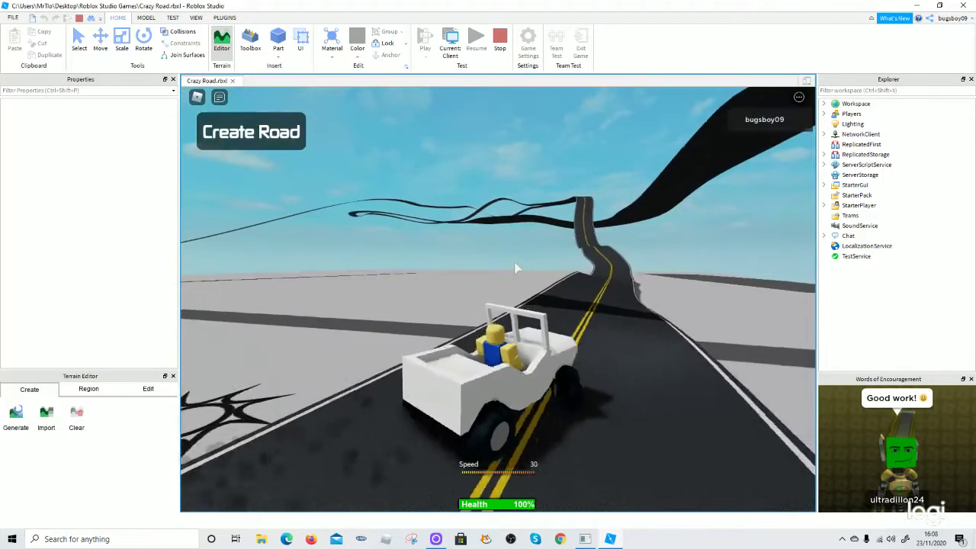
key(a)
key(d)
key(a)
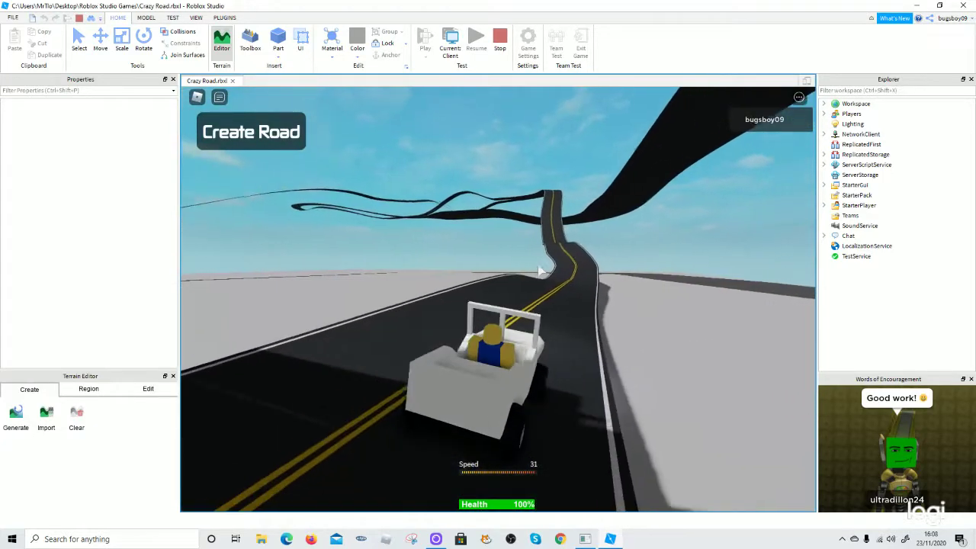
key(d)
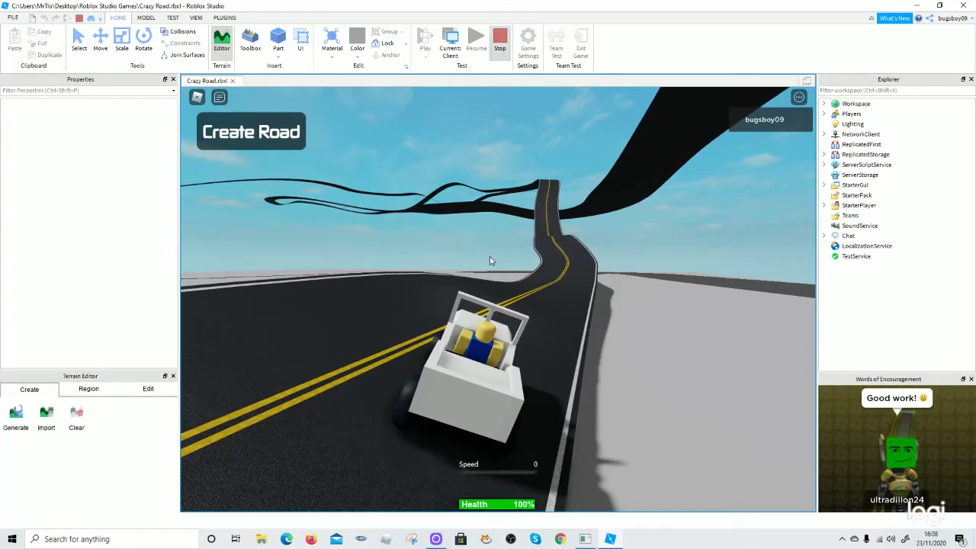
key(shift+F5)
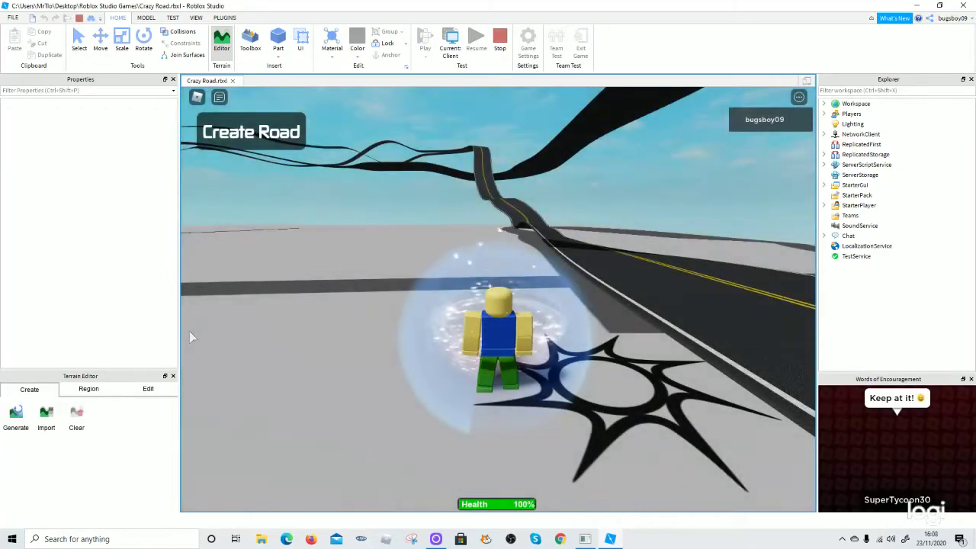
In a new playtest, seat the character in the jeep and drive it onto the road beside the spawn
right_drag(352, 361, 457, 337)
key(w)
key(space)
key(w)
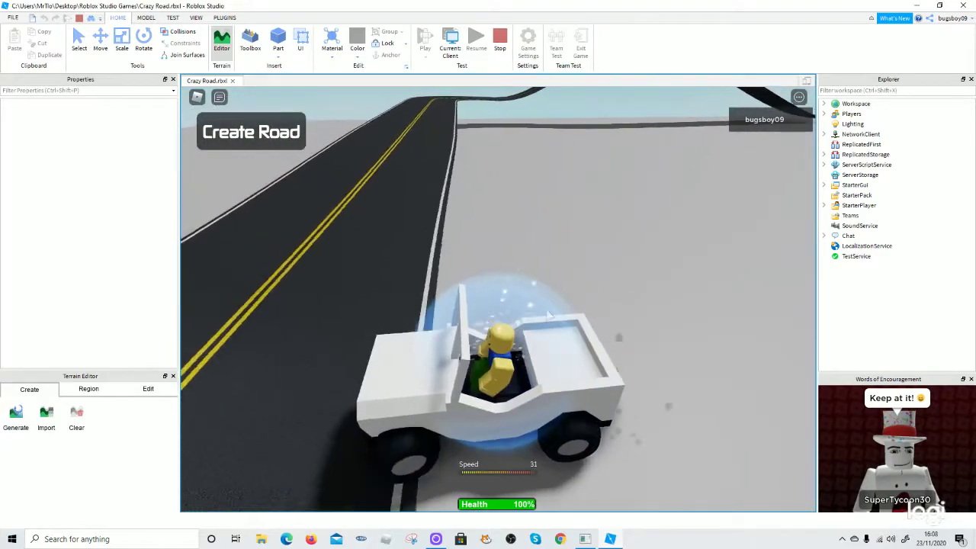
key(a)
right_drag(550, 312, 517, 297)
Drive the jeep through the first bends and up the steep hill, keeping it on the road
key(w)
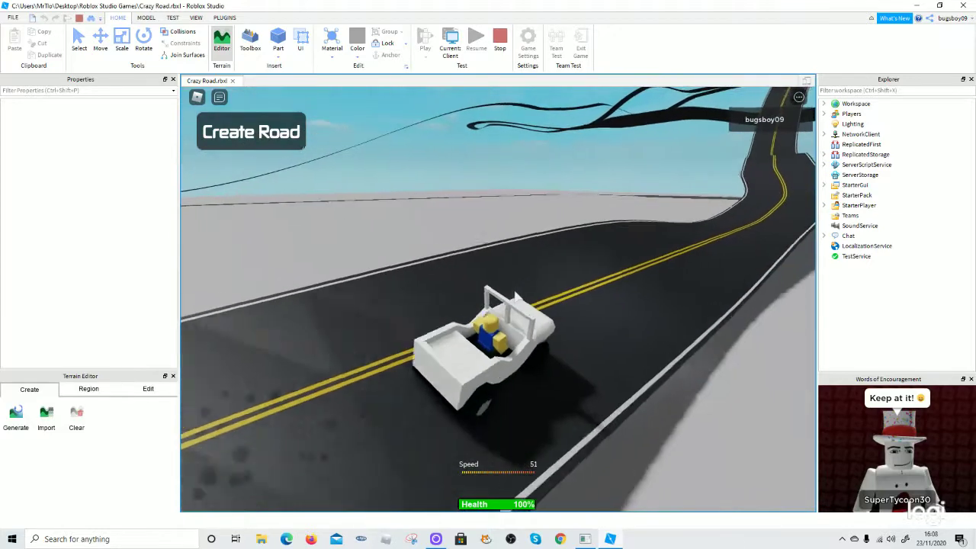
key(a)
key(d)
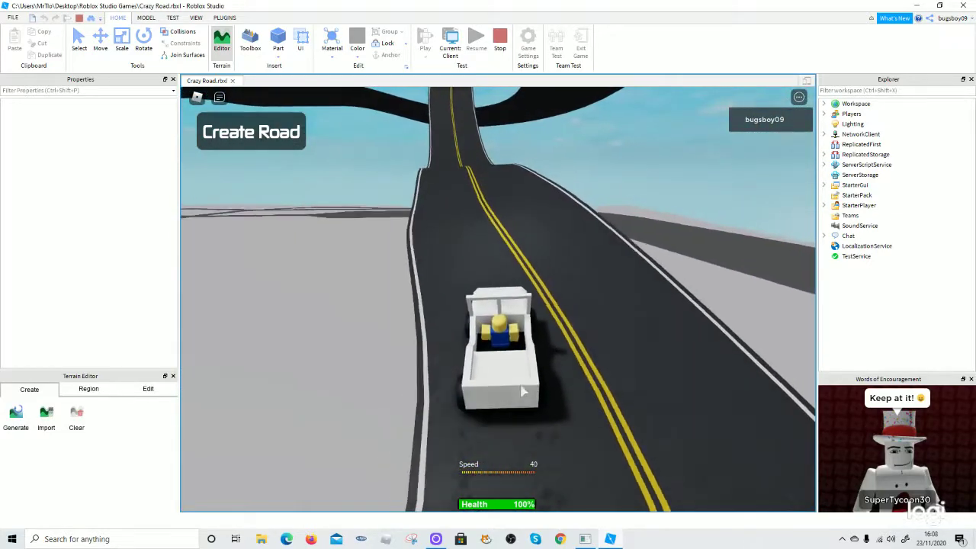
key(a)
key(d)
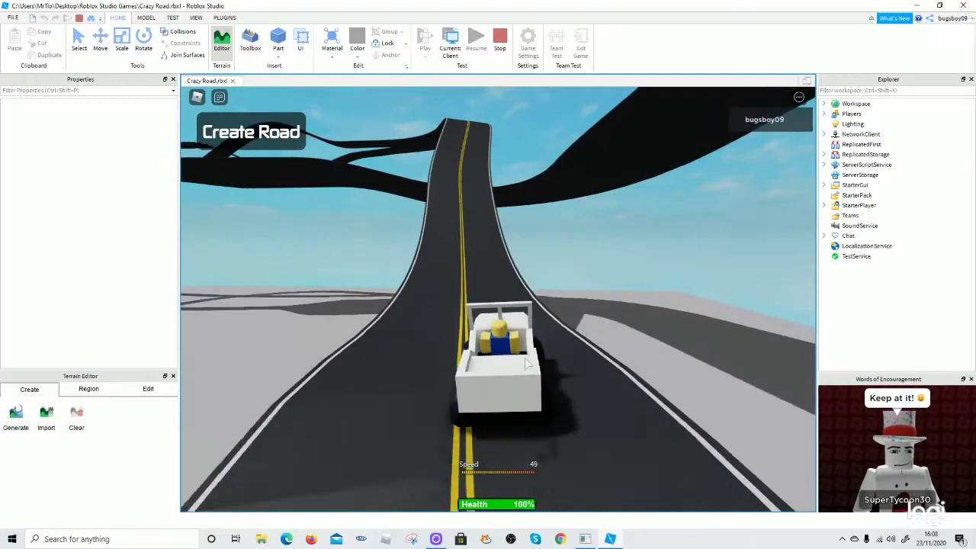
key(a)
key(d)
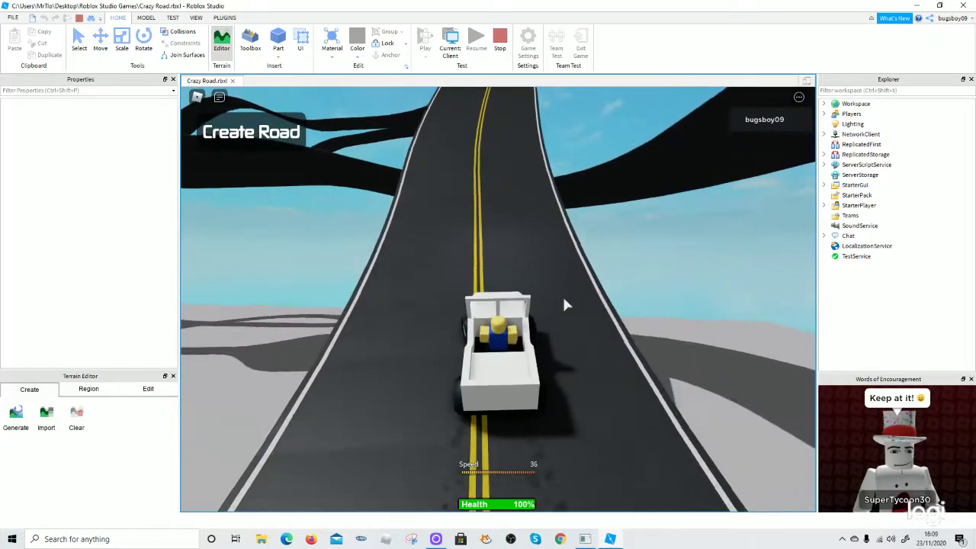
Drive the jeep over the hill's crest and along the elevated road to the point where it splits
right_drag(564, 297, 582, 243)
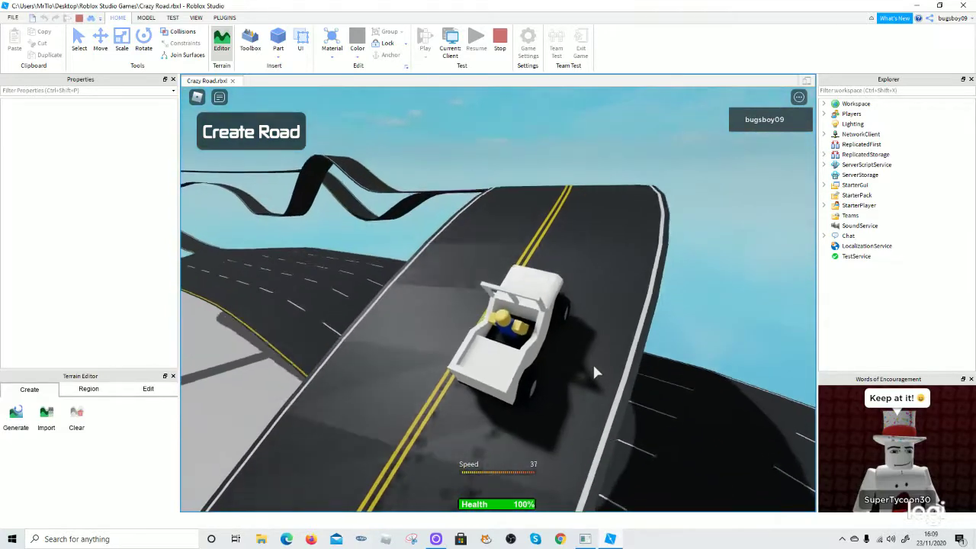
key(a)
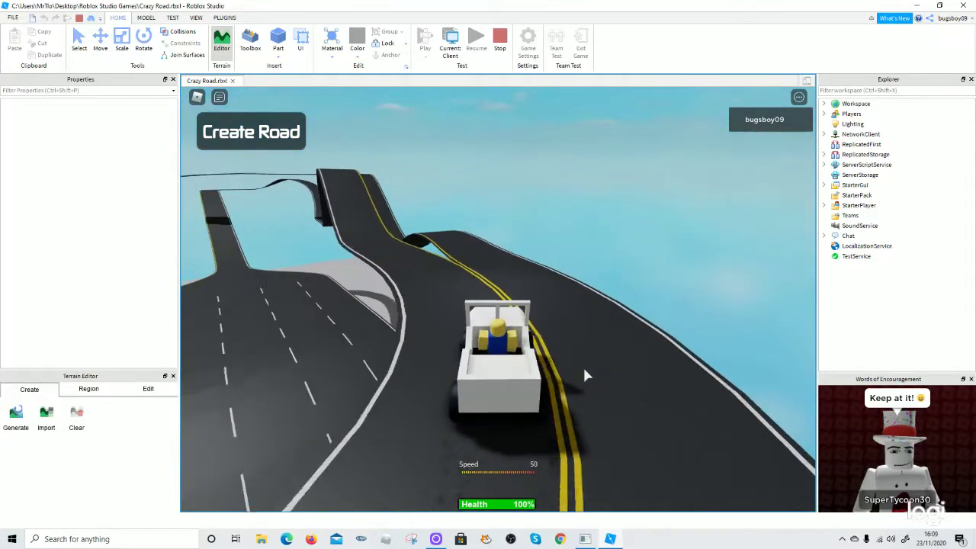
key(a)
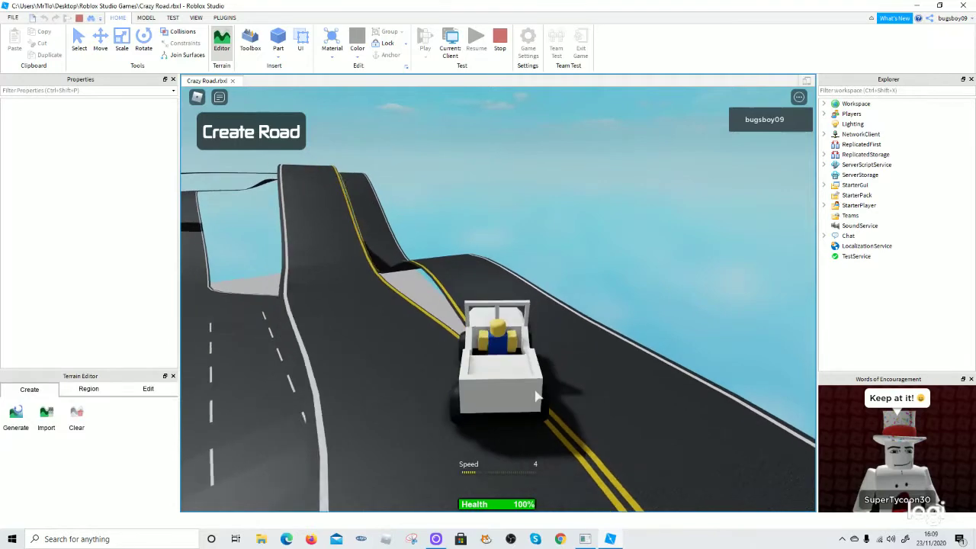
Back up and realign the jeep at the split, and steer it onto the outer branch
right_drag(526, 391, 523, 390)
key(s)
key(w)
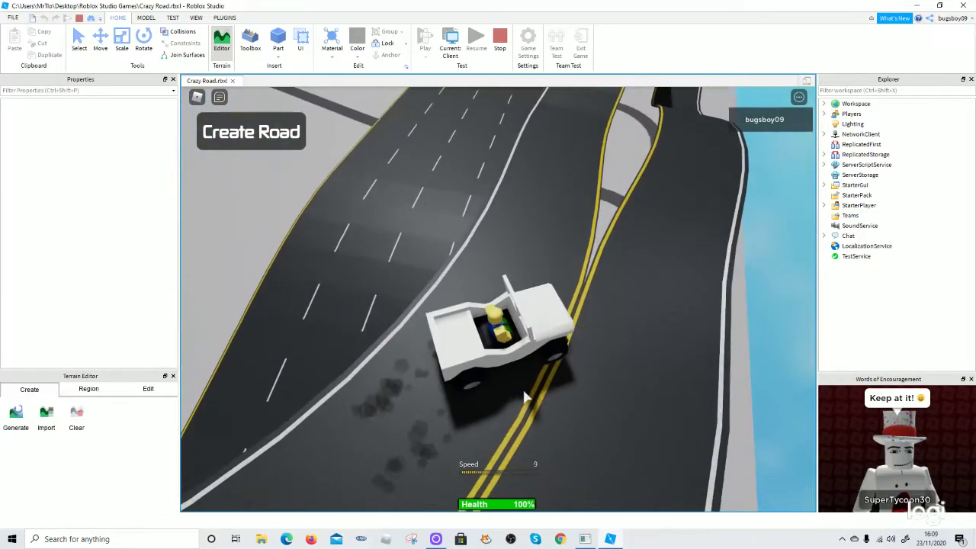
key(w)
key(a)
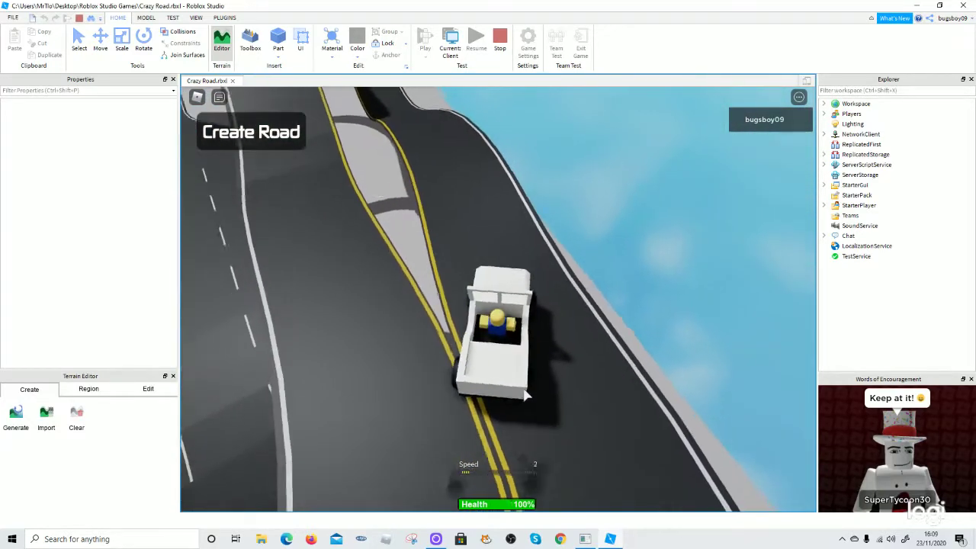
key(w)
key(a)
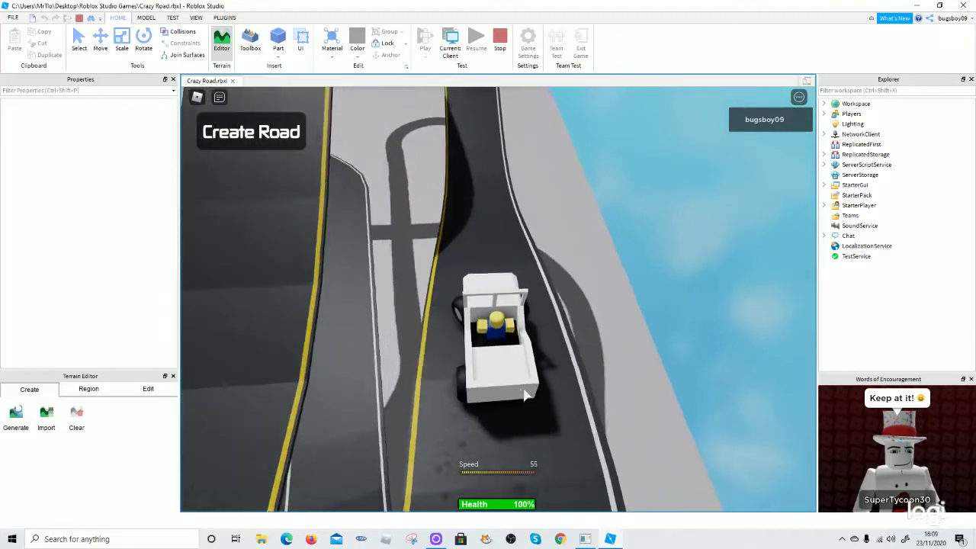
Drive the jeep through the dip on the outer branch and up the rise beyond it
right_drag(649, 302, 649, 298)
key(w)
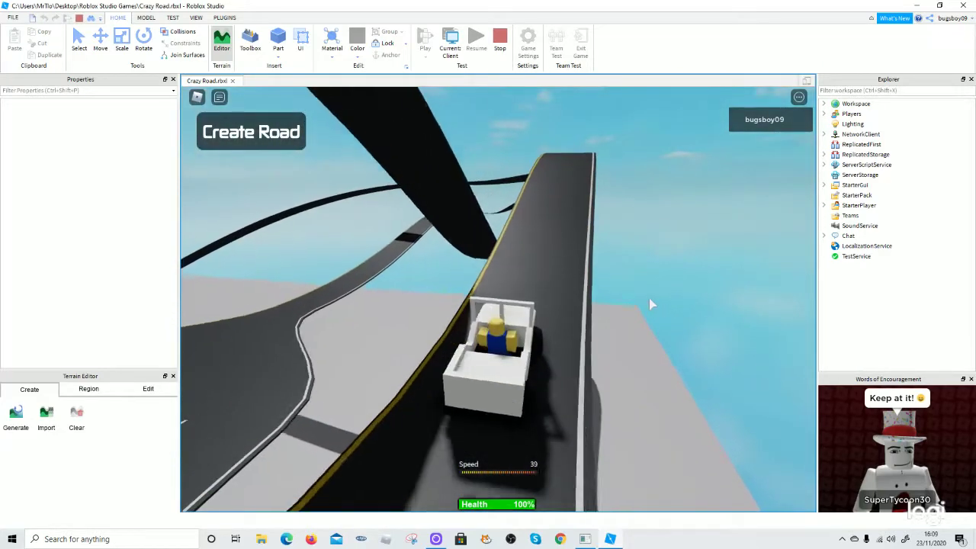
key(d)
key(w)
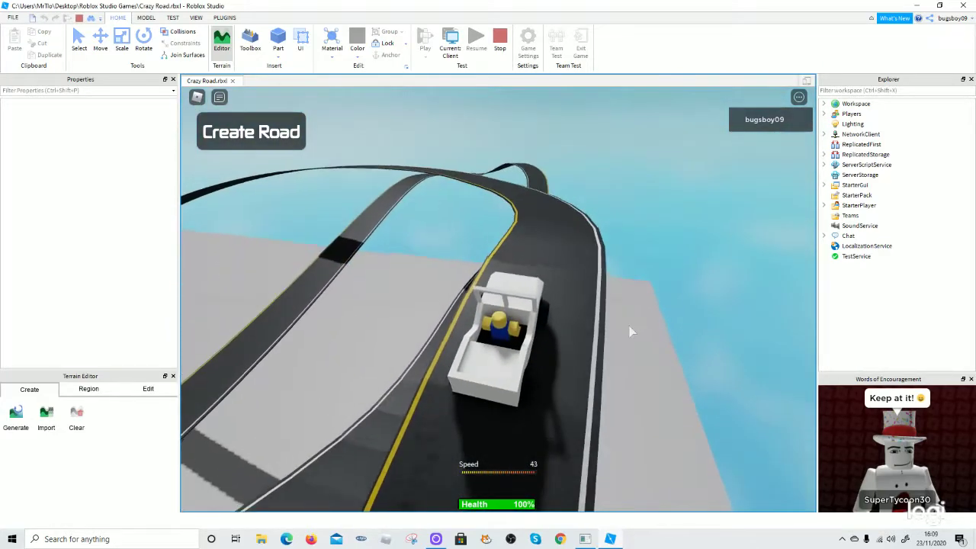
Try to steer the jeep around the outer branch's long left-hand curve above the lower road
key(w)
key(a)
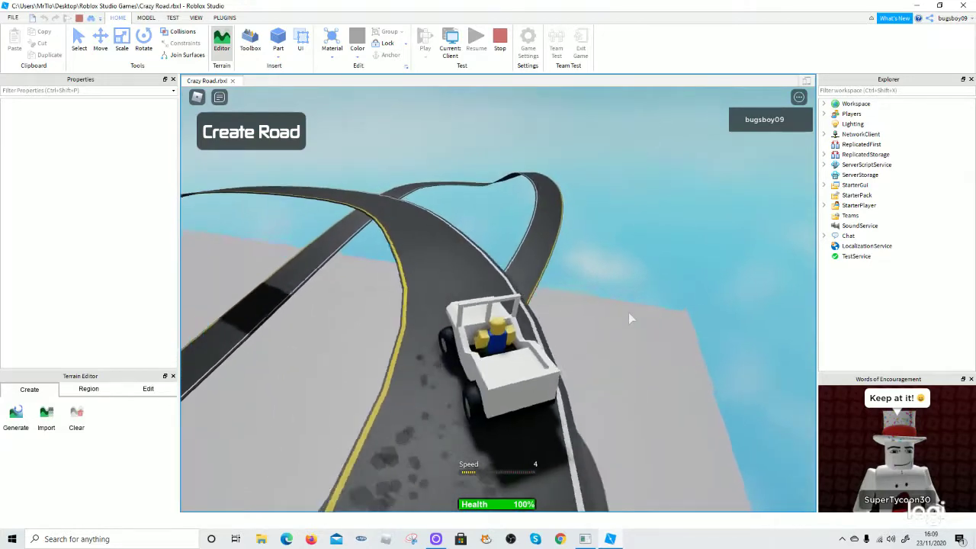
key(w)
key(a)
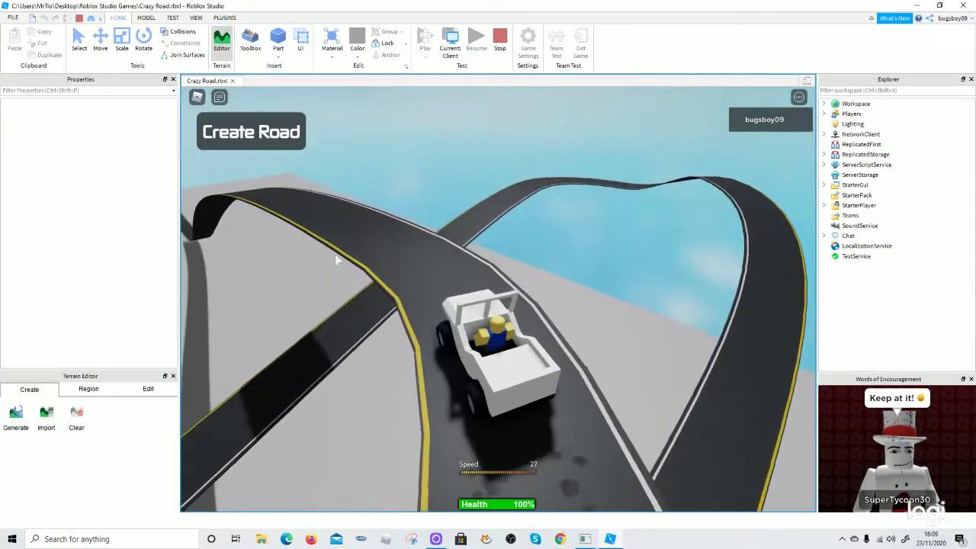
key(w)
key(a)
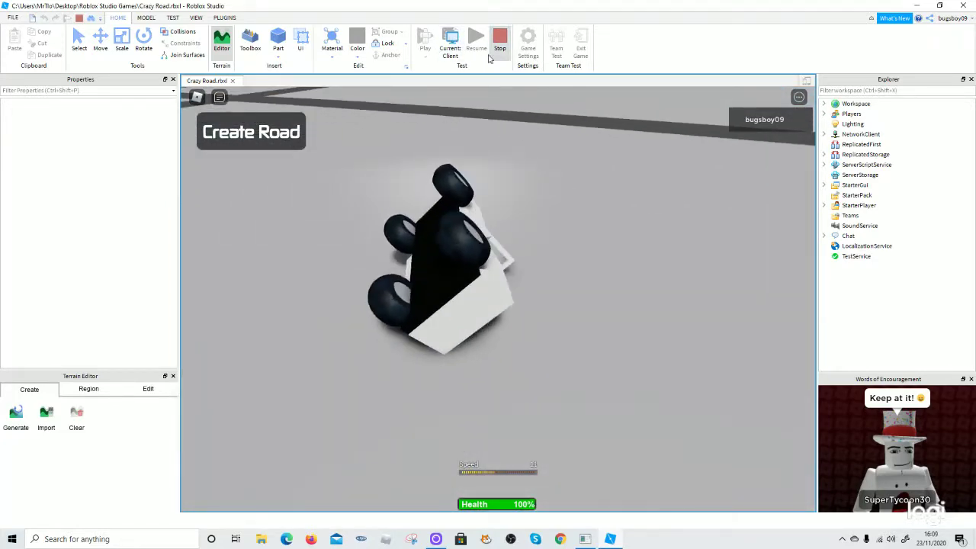
Stop the playtest, start a new one, and seat the character in the jeep beside the spawn
click(81, 19)
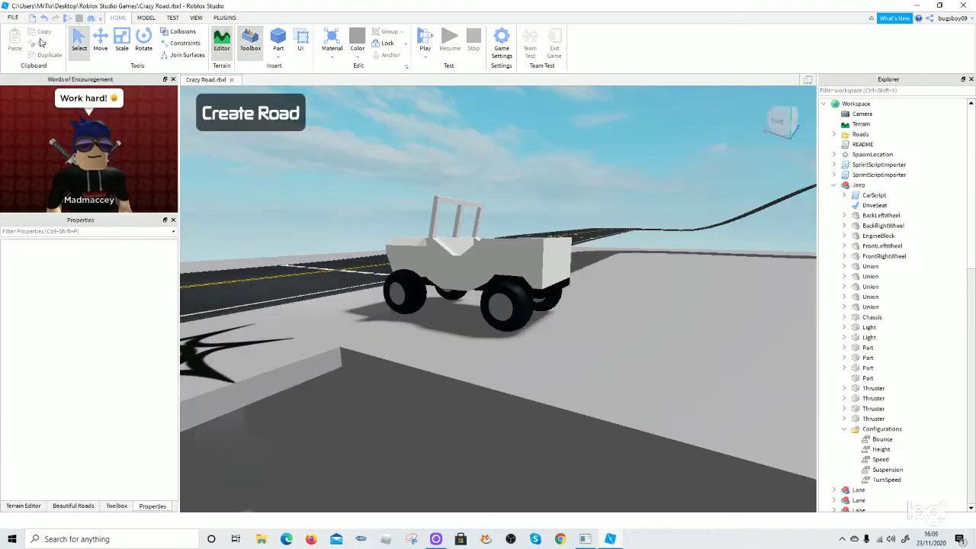
click(69, 22)
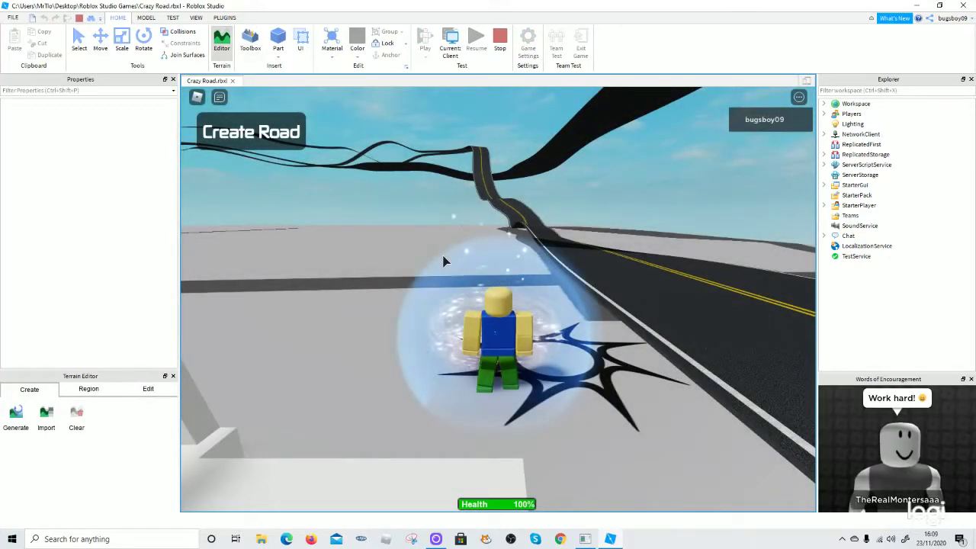
right_drag(512, 240, 513, 237)
key(w)
key(s)
key(w)
key(space)
key(w)
key(space)
Drive the jeep onto the road beside the spawn and through the first bends toward the steep hill
key(w)
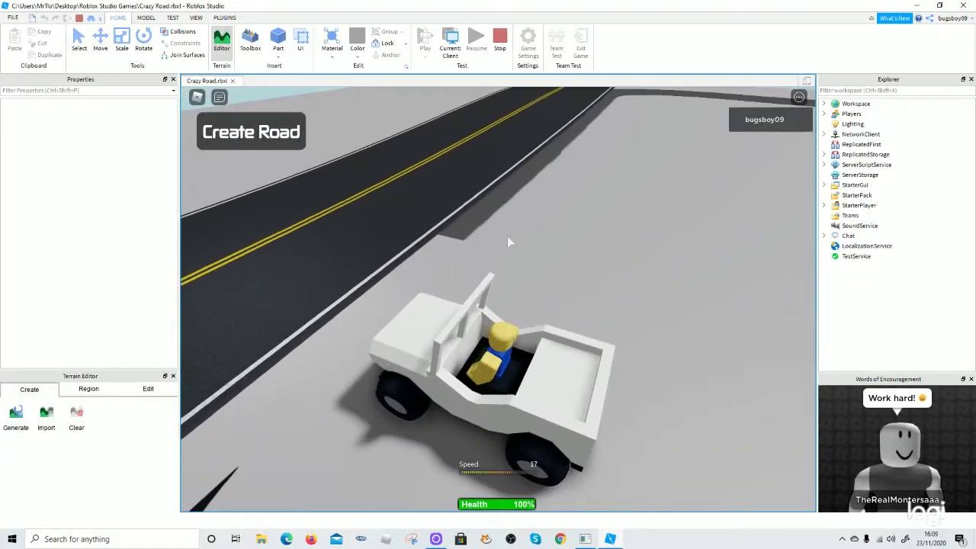
key(d)
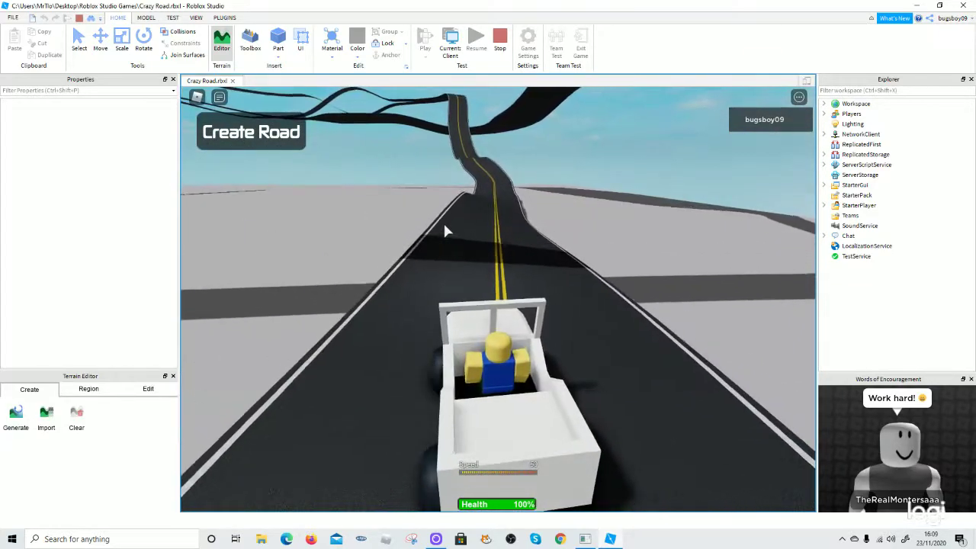
key(a)
key(d)
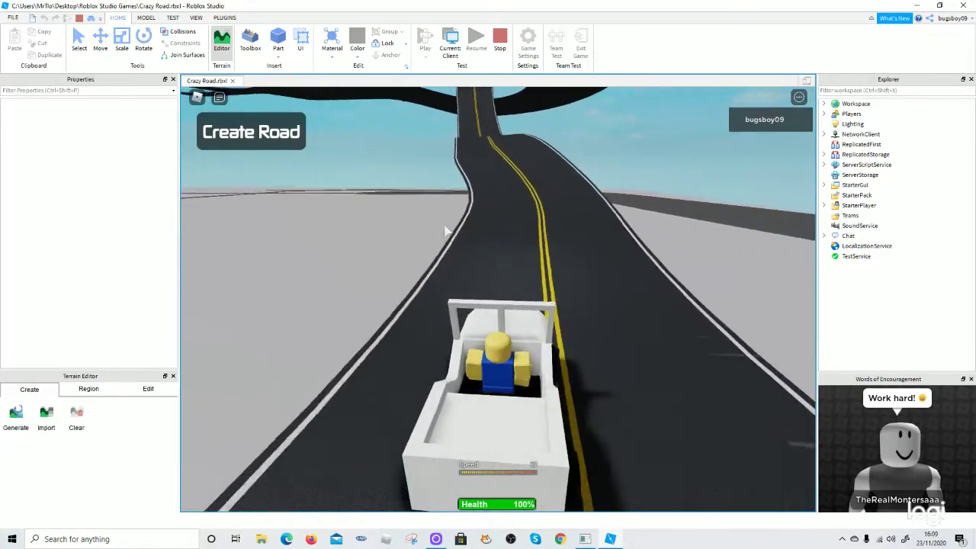
key(a)
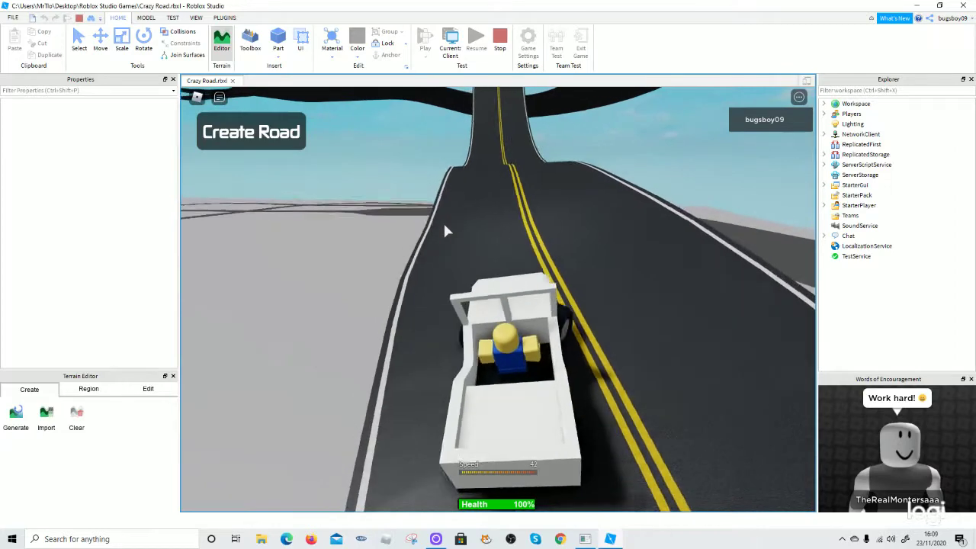
Realign the jeep with the centre line at the foot of the steep hill and drive it up the slope
key(a)
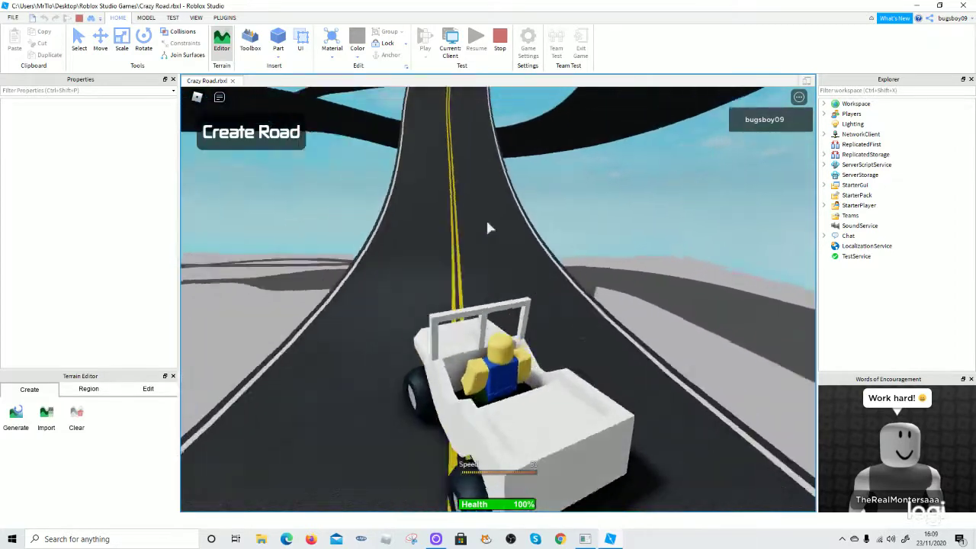
key(d)
scroll(503, 191, down, 3)
right_drag(505, 188, 516, 209)
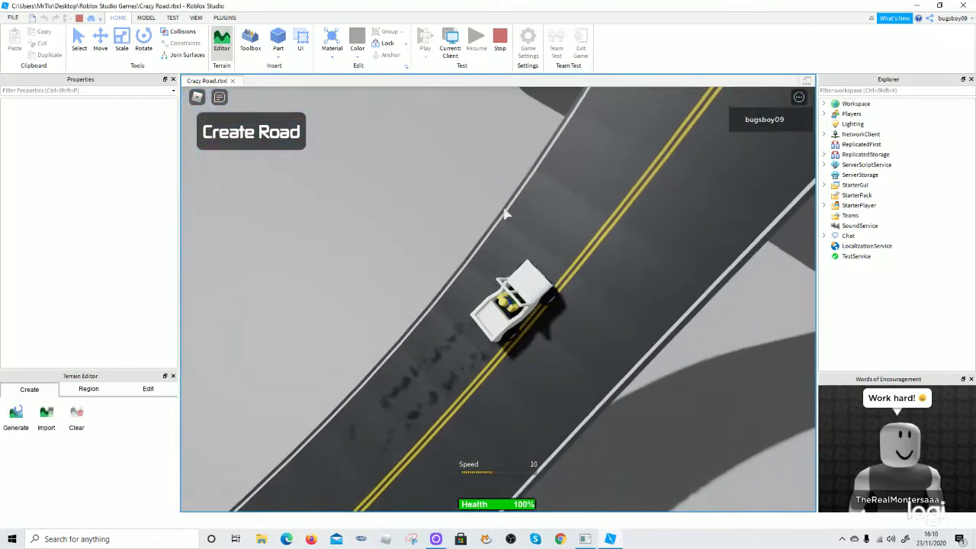
key(w)
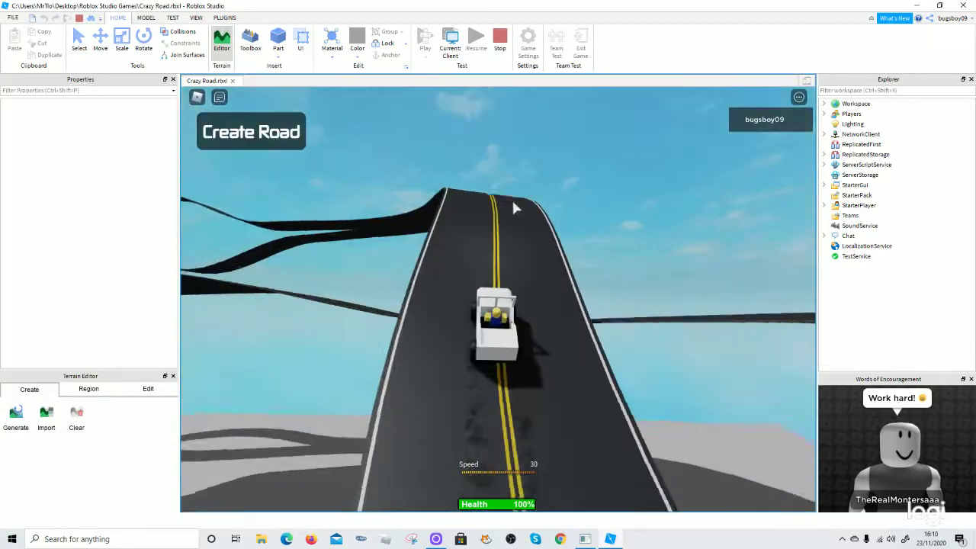
scroll(545, 167, up, 3)
Drive the jeep over the crest, turn left with the road, and steer onto the outer branch at the split
key(a)
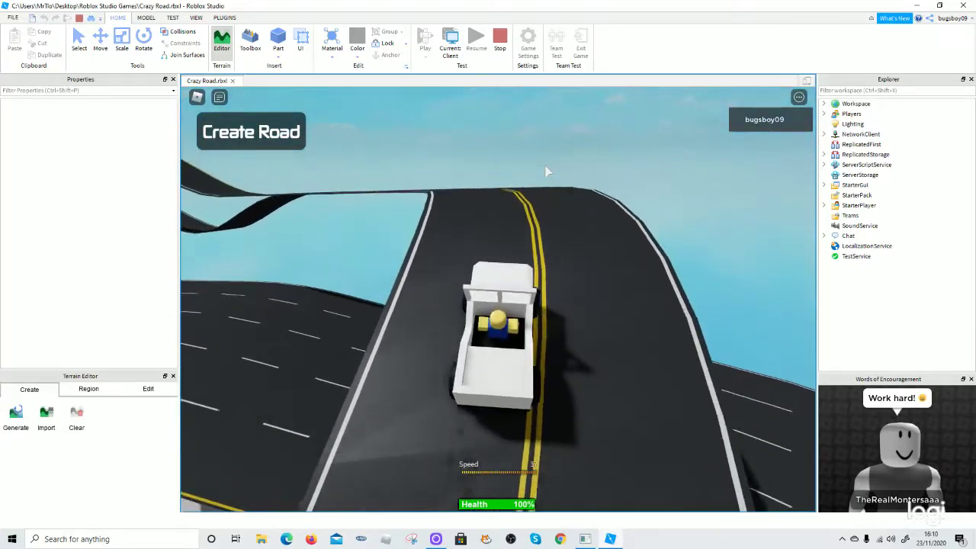
key(a)
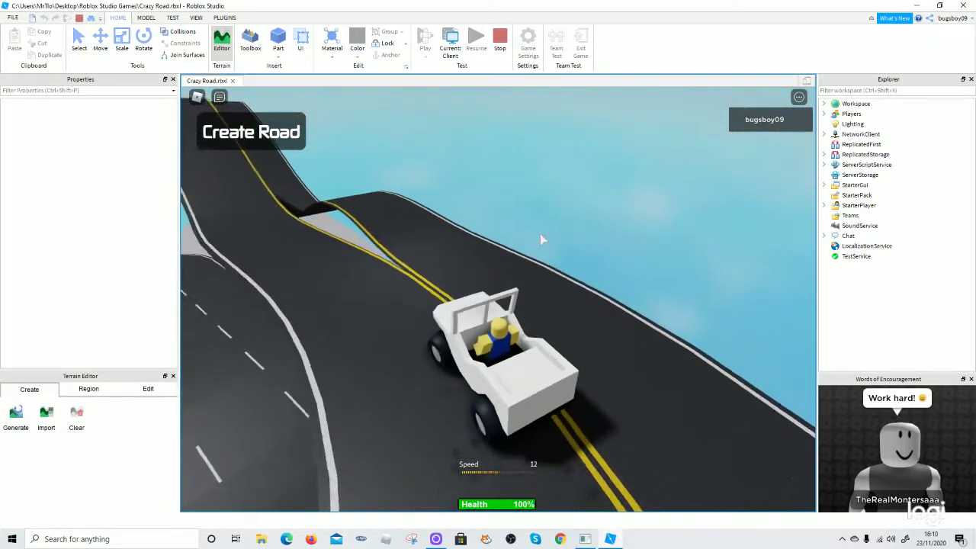
key(w)
key(d)
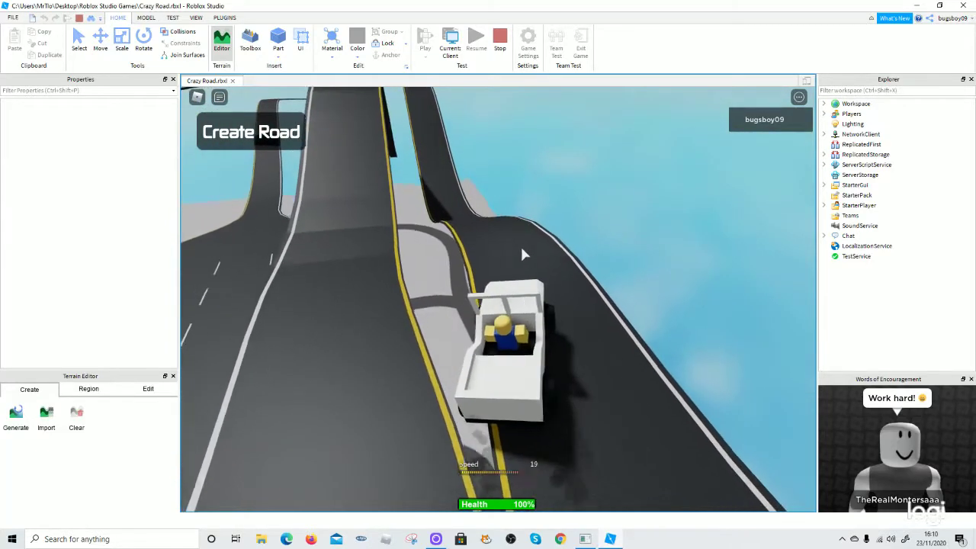
Follow the outer branch past the split, keeping the jeep off its edge, and climb to the start of the long curve
key(w)
key(a)
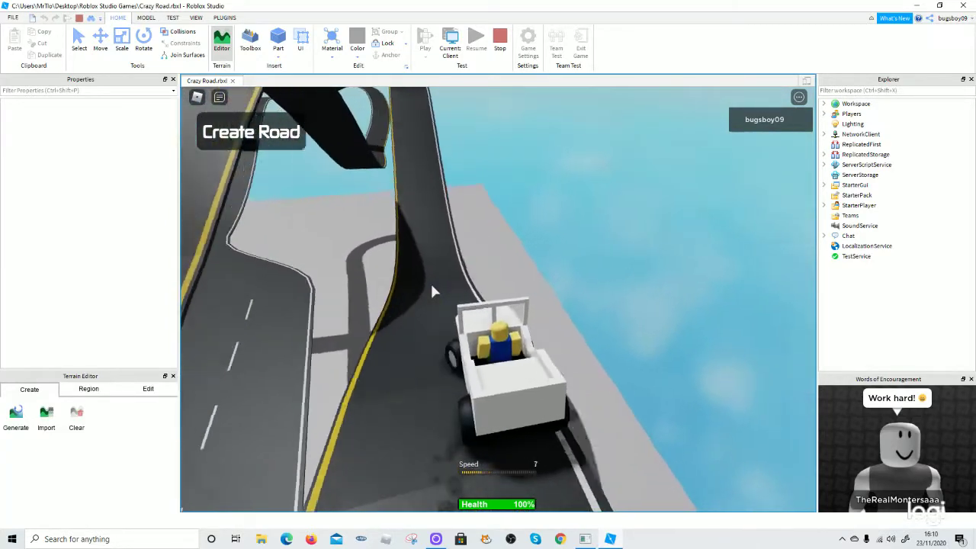
key(w)
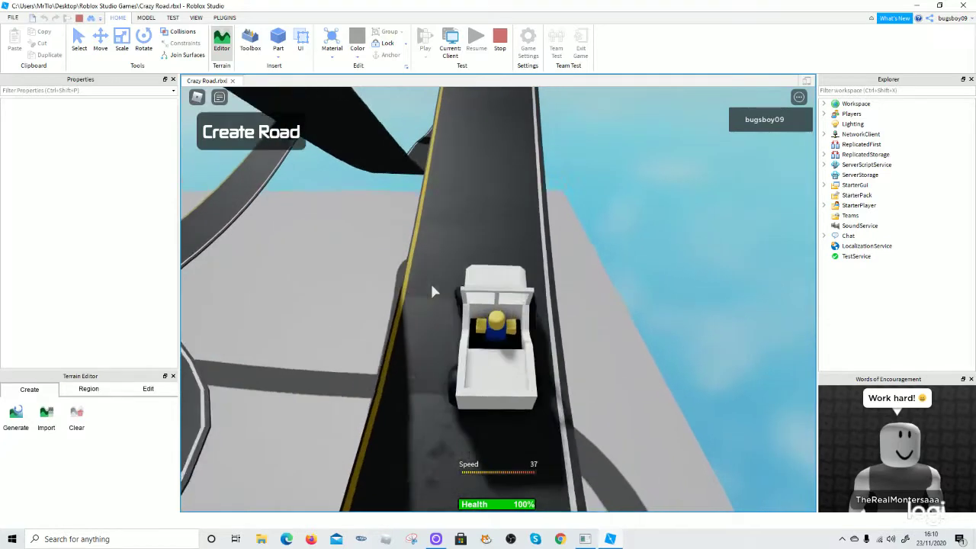
key(w)
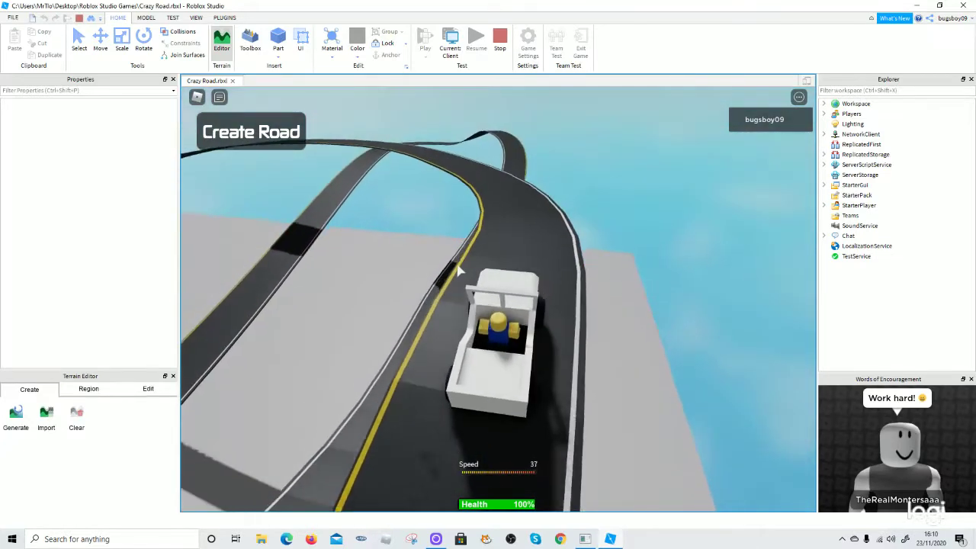
Slow the jeep and steer it around the long left-hand curve above the lower road
key(s)
key(a)
key(w)
key(a)
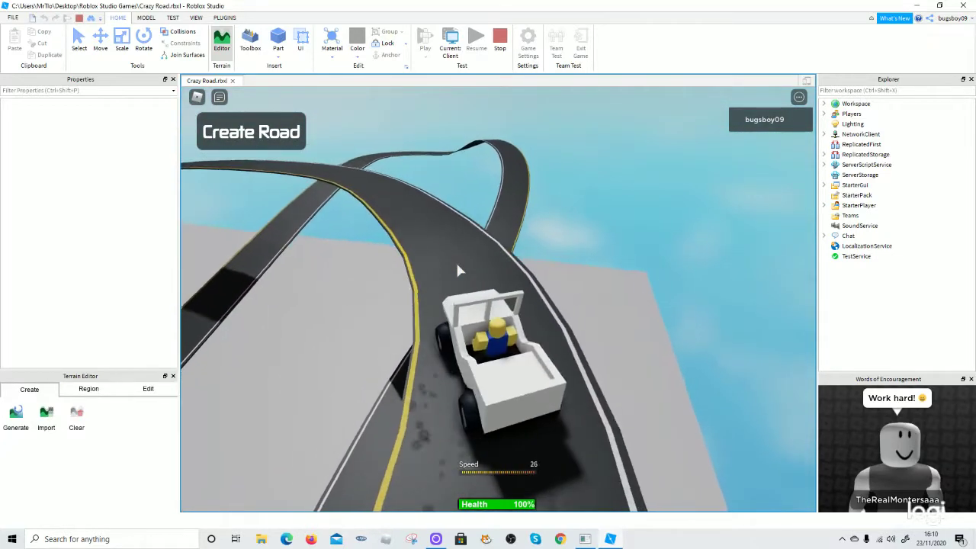
key(w)
key(a)
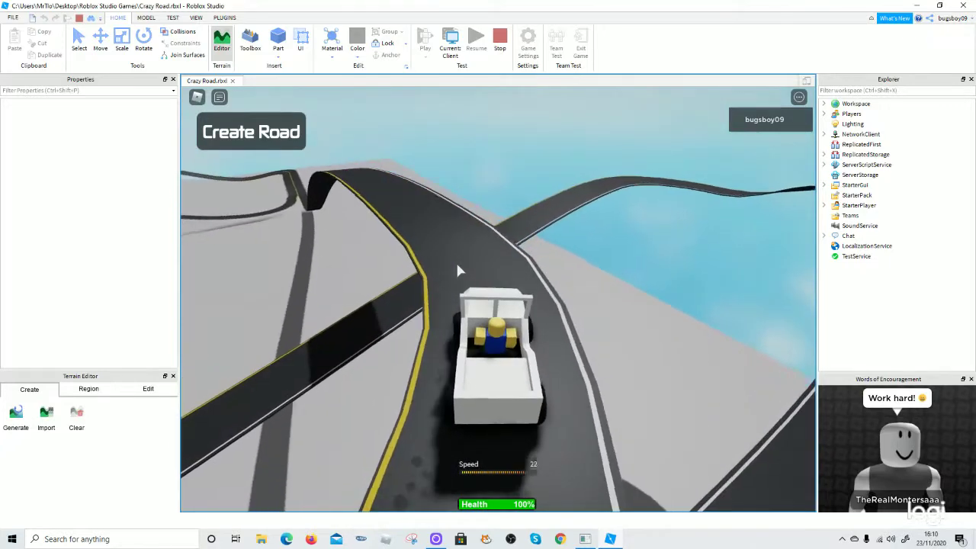
Drive the jeep down the long descent to the point where the branch rejoins the other road
key(w)
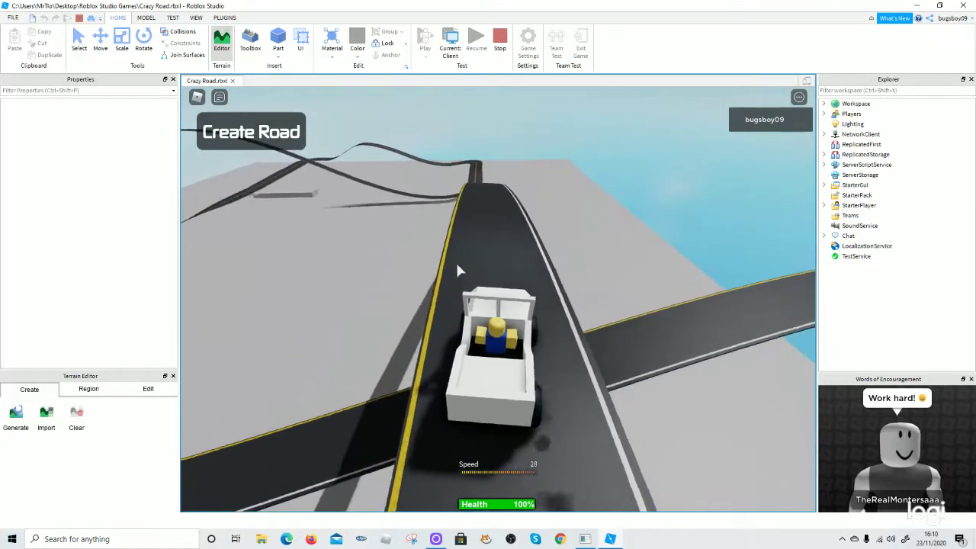
key(w)
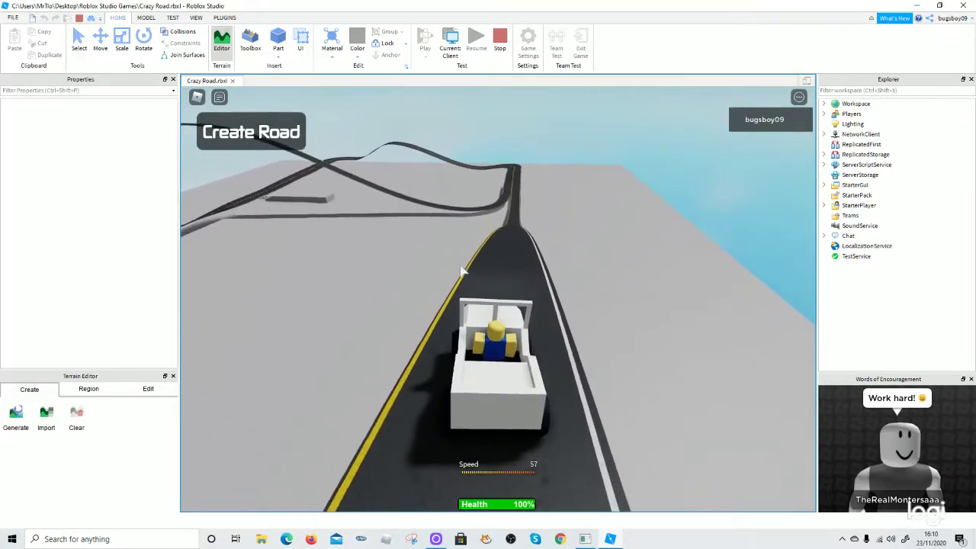
key(w)
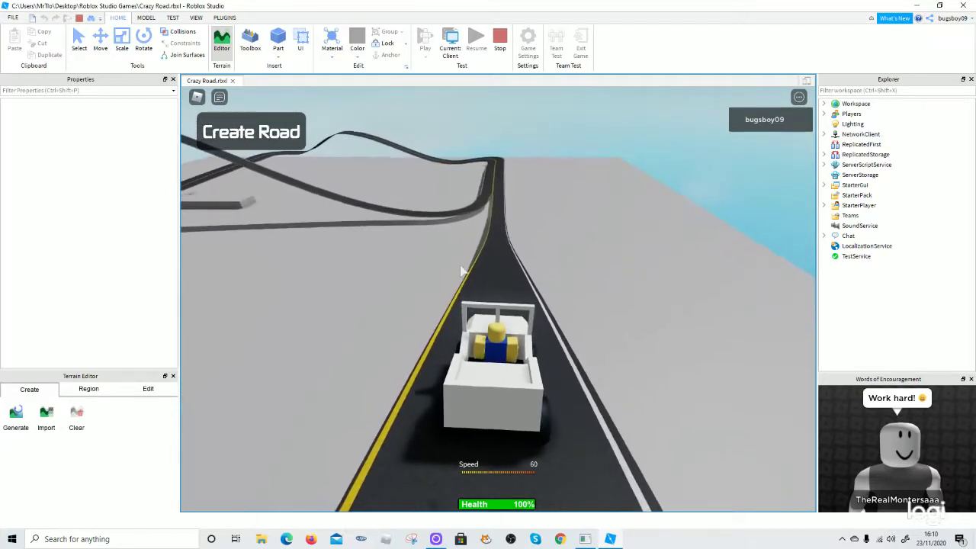
key(w)
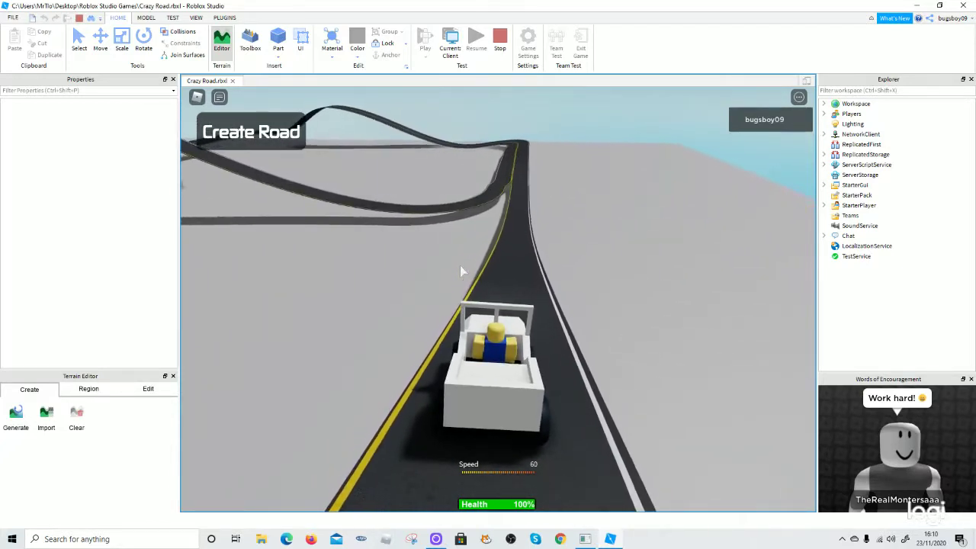
key(w)
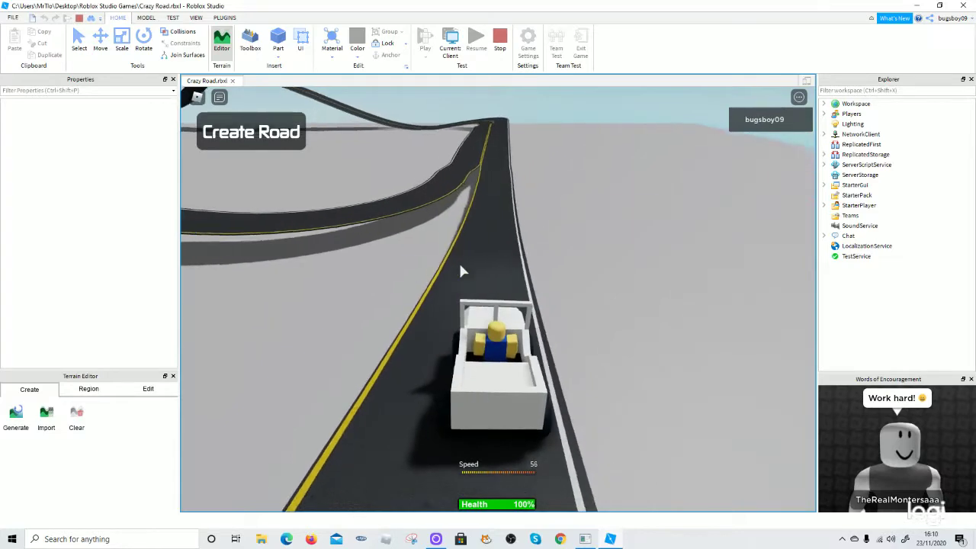
key(w)
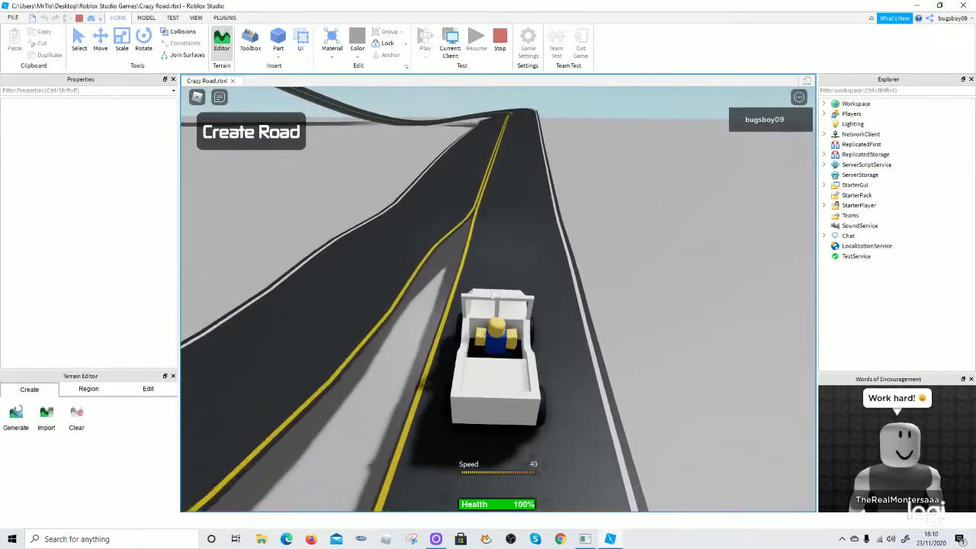
Drive the jeep onto the merged two-lane road, around the left-hand bend and along the stretch after it
right_drag(497, 278, 496, 259)
key(w)
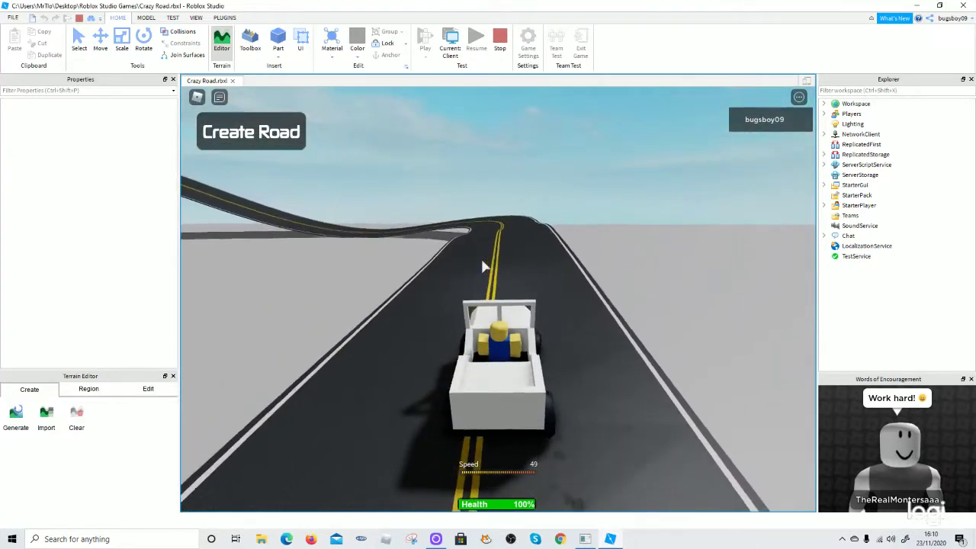
key(d)
key(s)
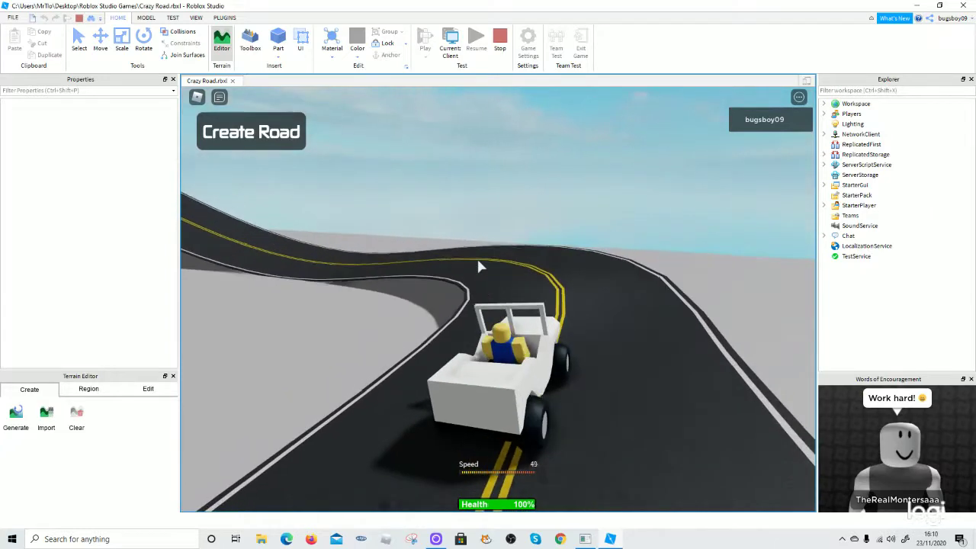
key(a)
key(w)
key(a)
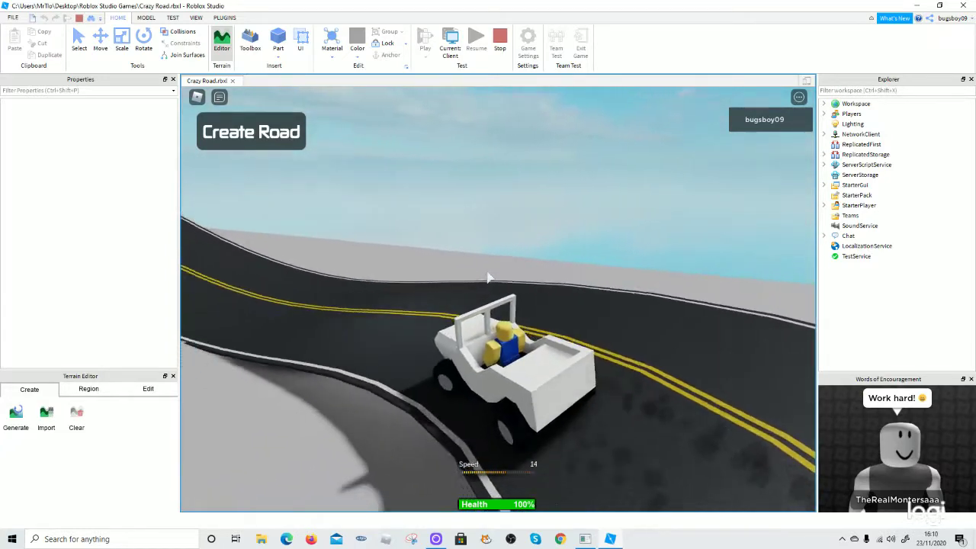
key(w)
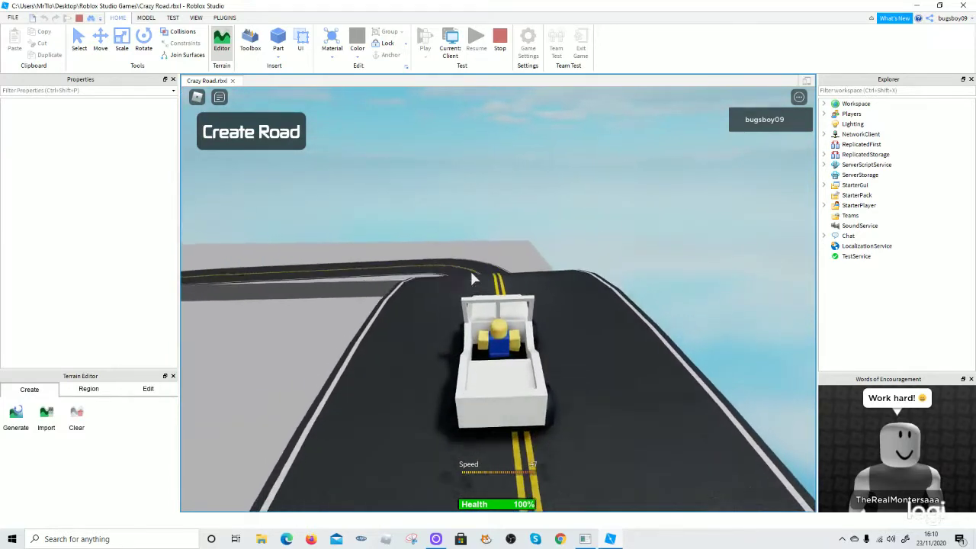
Steer the jeep around the next left-hand bend and onto the straight leading back to the steep hill
key(w)
key(a)
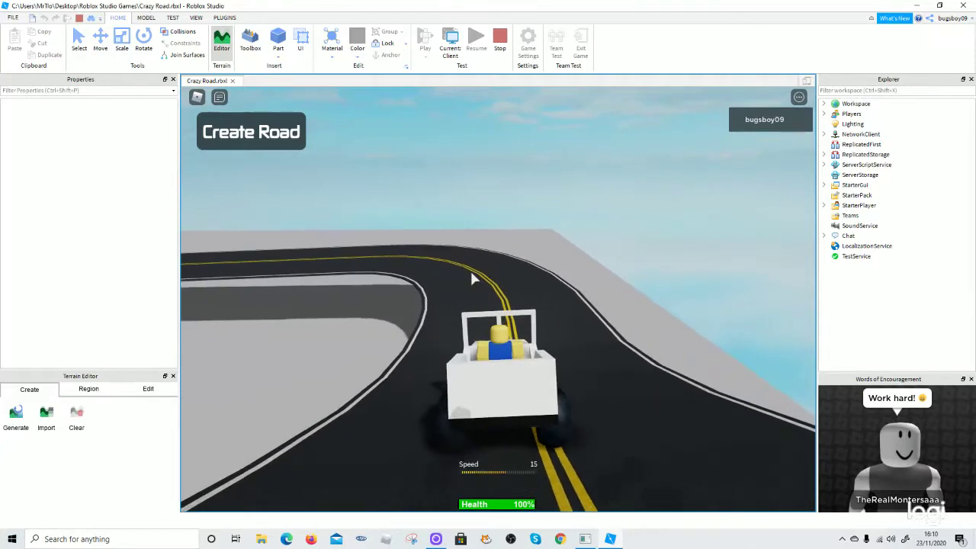
key(w)
key(a)
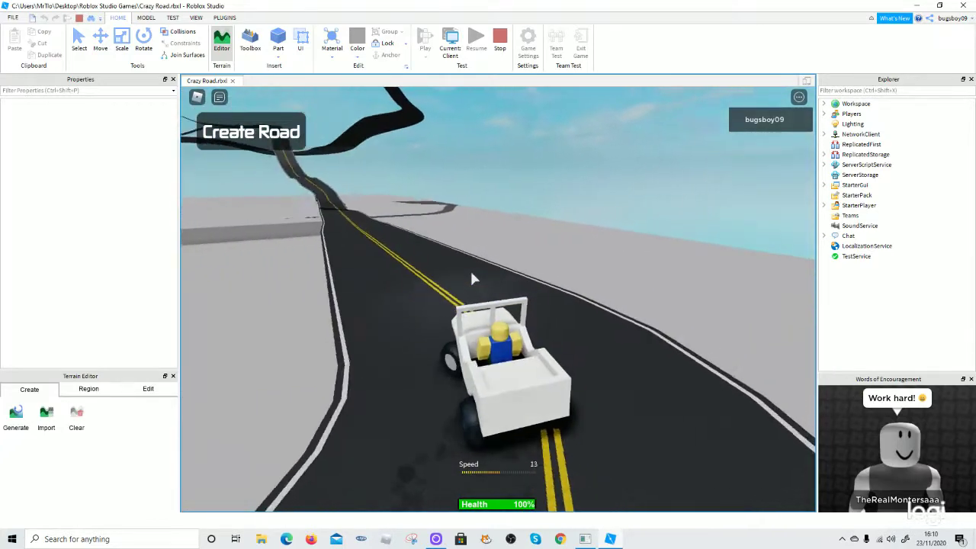
key(w)
key(d)
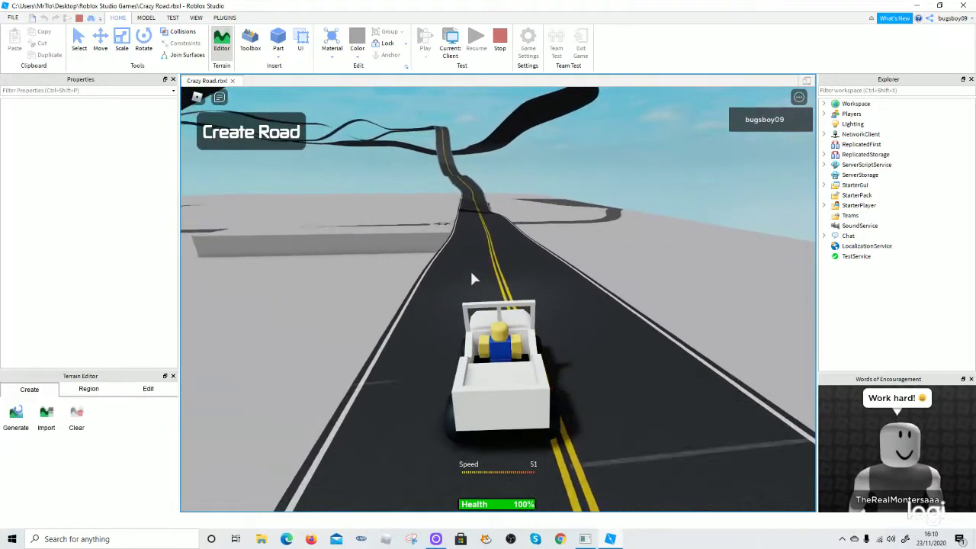
Drive the jeep along the two-lane straight towards the winding section before the steep hill
key(w)
key(a)
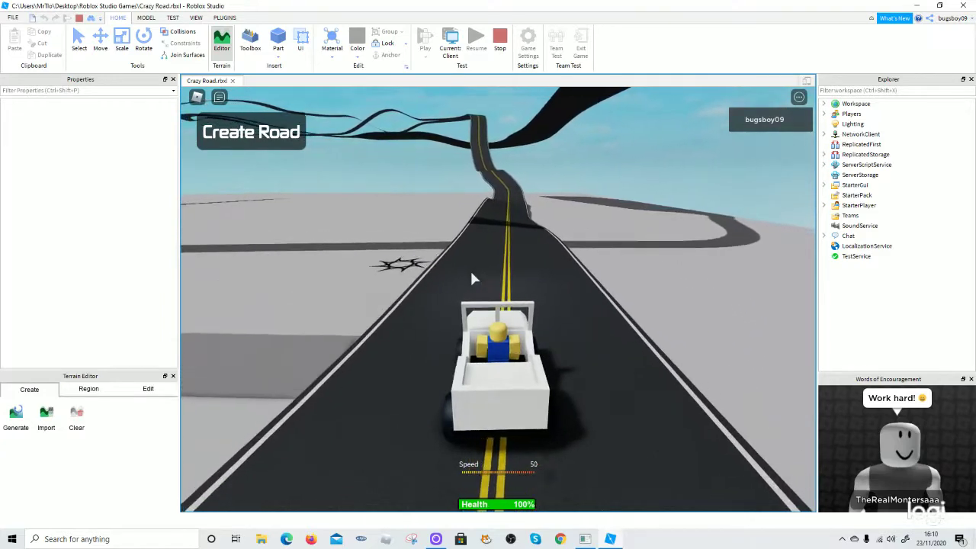
key(w)
key(d)
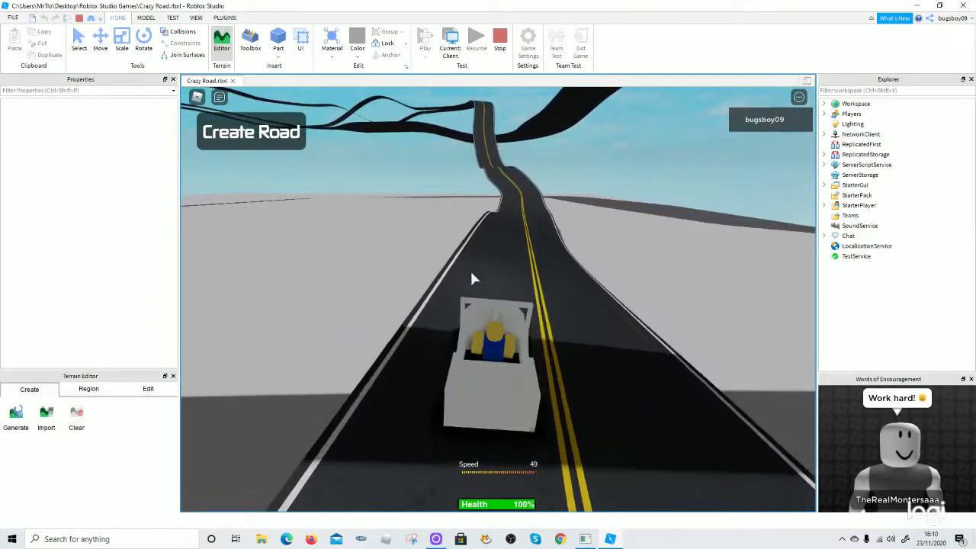
key(w)
key(d)
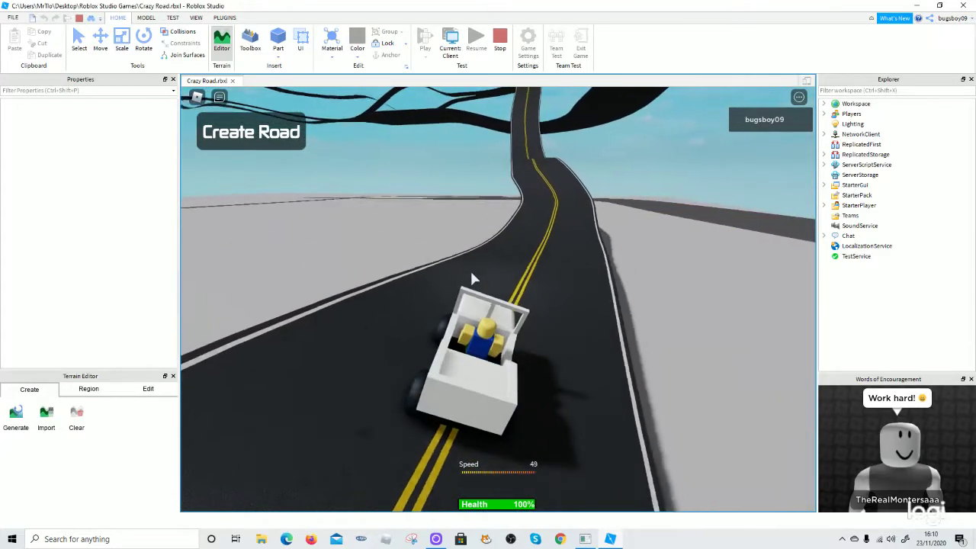
Steer the jeep through the winding two-lane section to the foot of the steep hill
key(w)
key(a)
key(d)
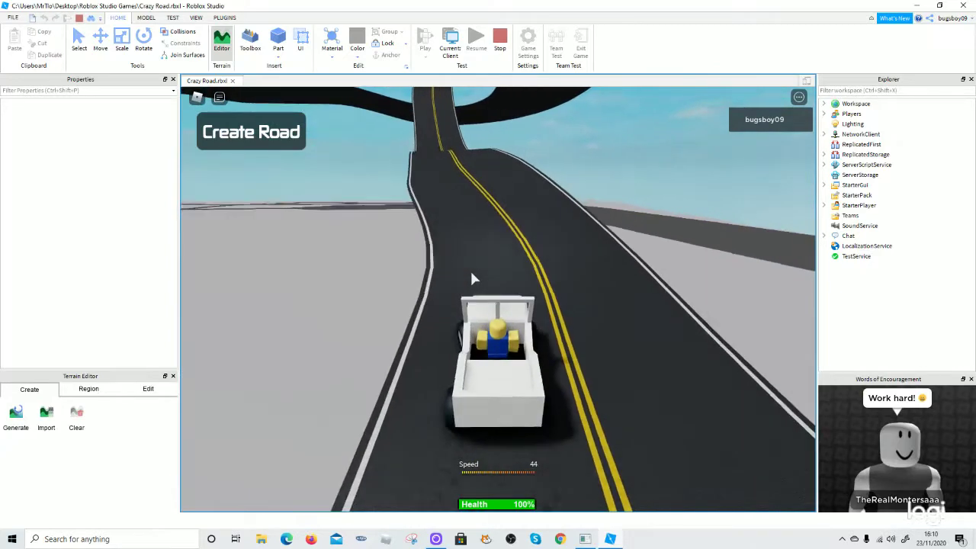
key(a)
key(w)
key(d)
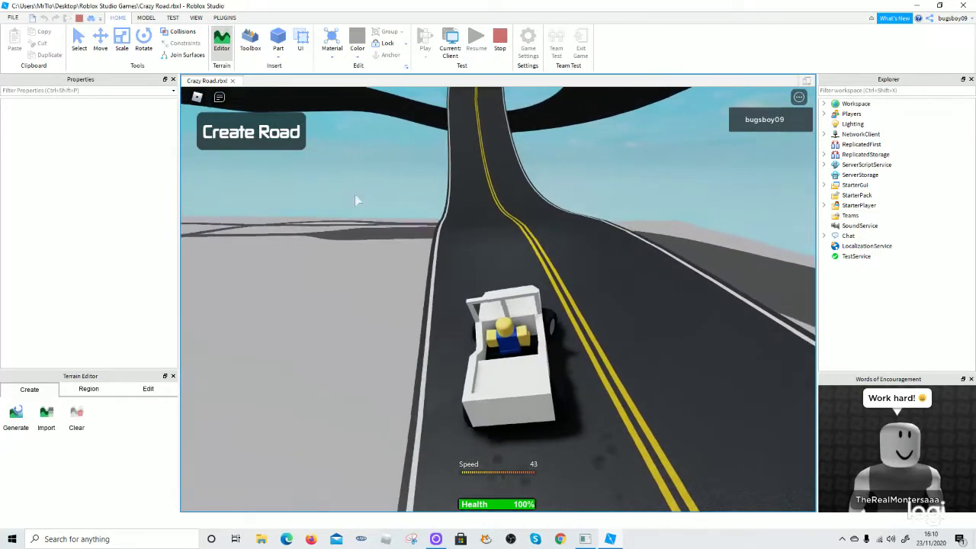
Drive the jeep up the steep hill to its crest, keeping it near the double yellow centre line
key(w)
key(d)
key(w)
key(a)
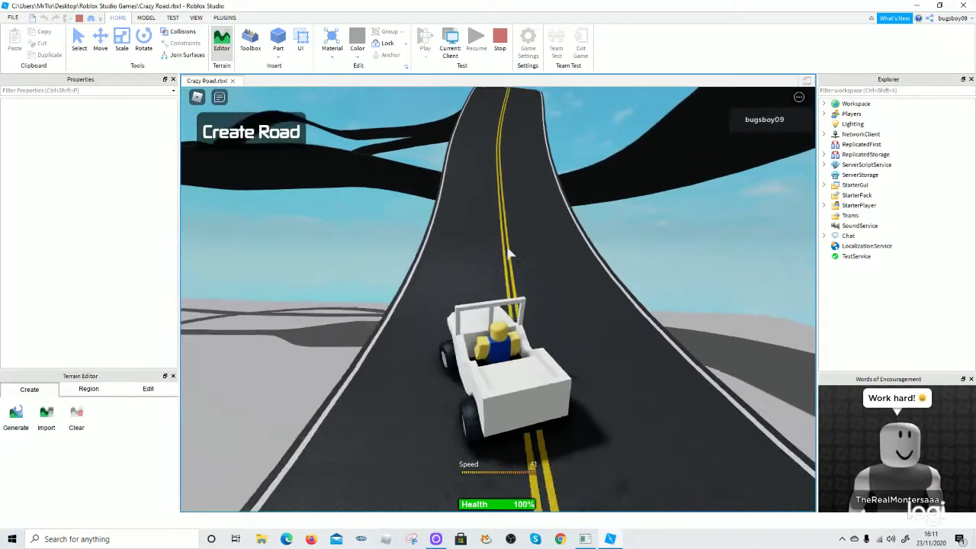
key(d)
key(w)
key(a)
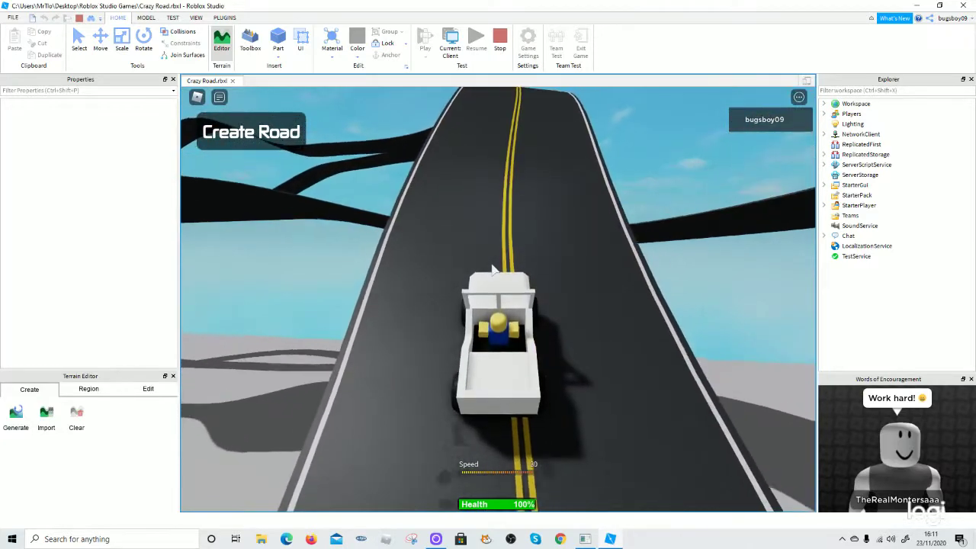
key(w)
key(d)
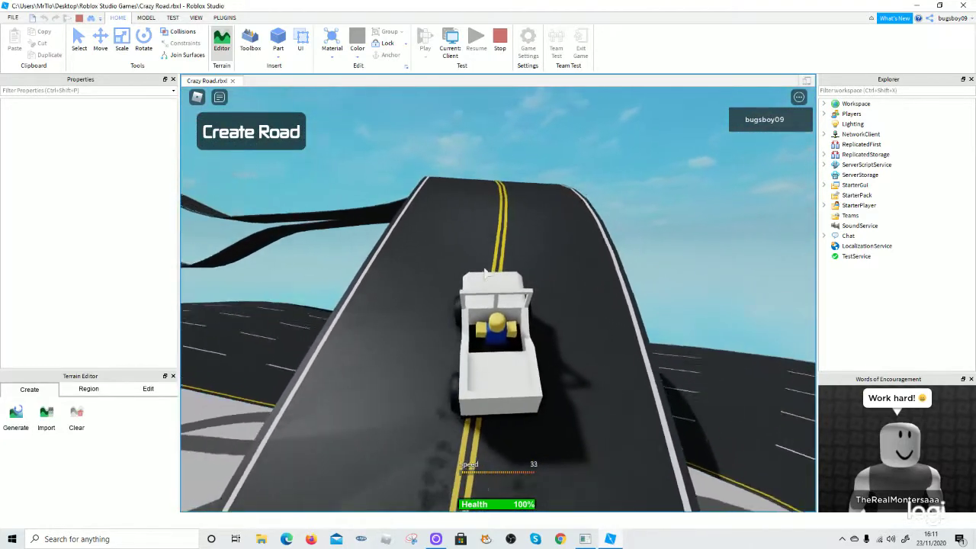
Drive the jeep over the crest and around the left-hand curve to the point where the two lanes split
key(w)
key(a)
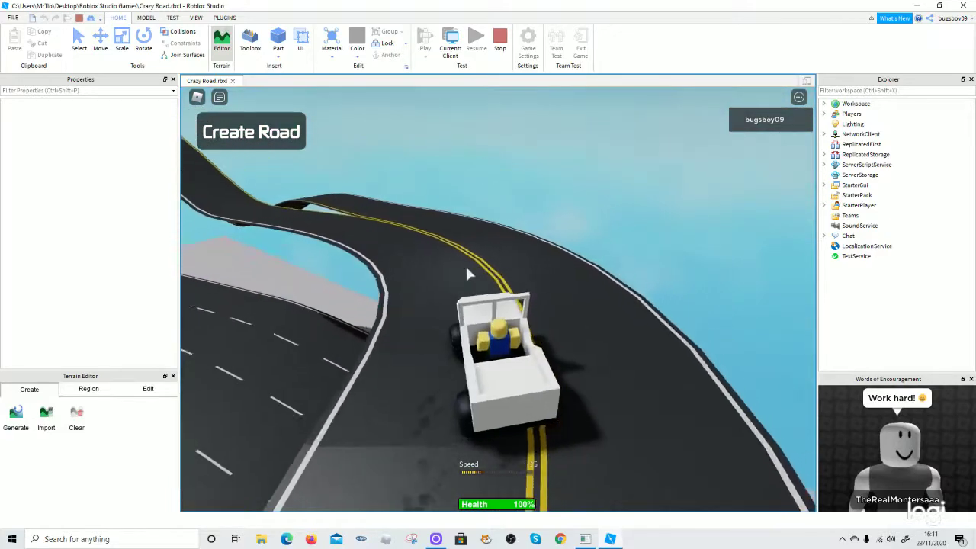
key(d)
key(a)
key(w)
key(a)
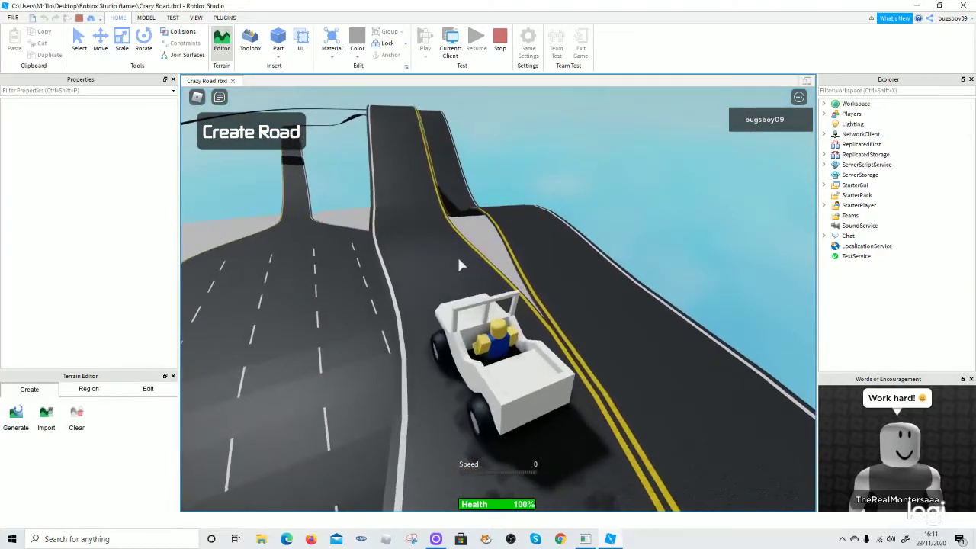
key(d)
Drive the jeep up the left branch of the split and look around at the surrounding roads from there
right_drag(436, 263, 437, 263)
key(w)
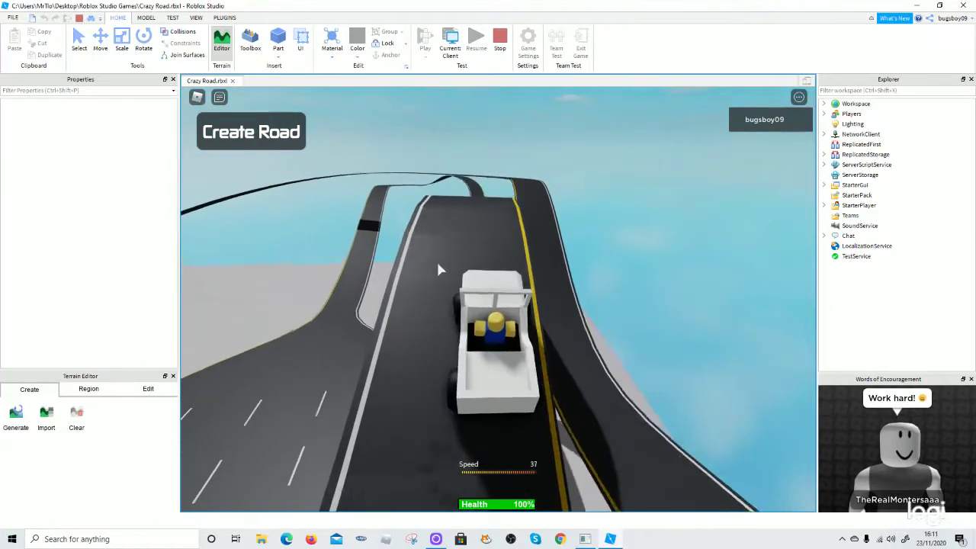
key(a)
right_drag(455, 268, 455, 269)
scroll(456, 269, down, 1)
right_drag(541, 369, 542, 369)
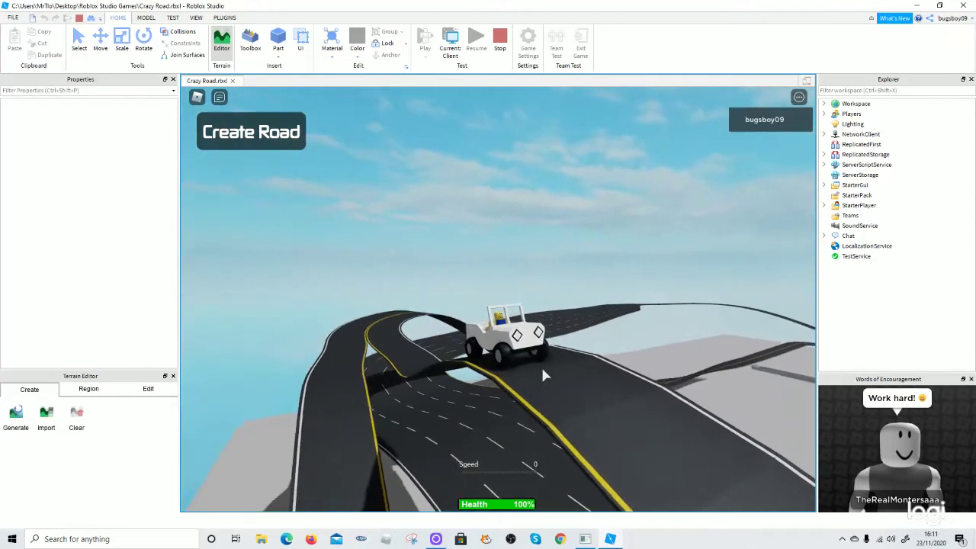
right_drag(764, 409, 764, 409)
Drive the jeep down the far side of the hill onto the narrow single-lane branch
key(w)
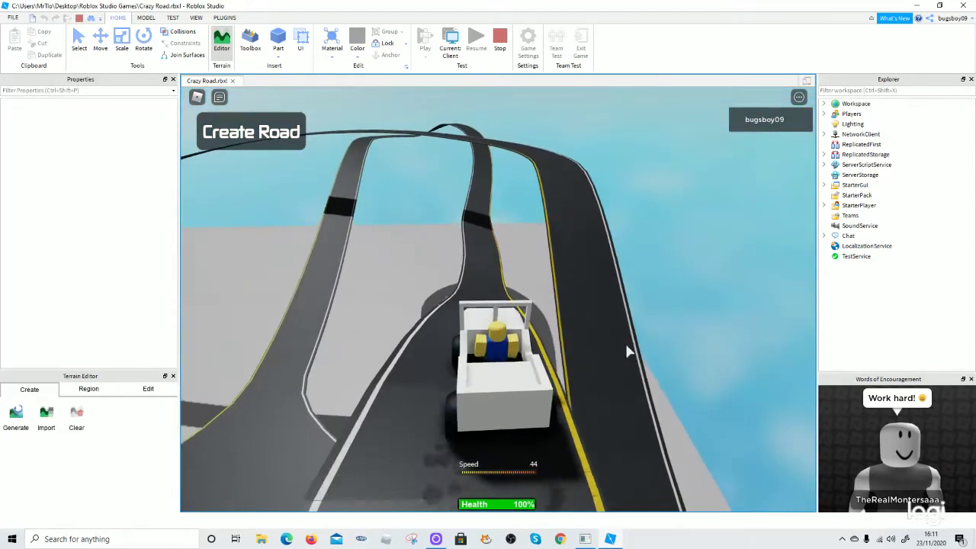
key(a)
key(d)
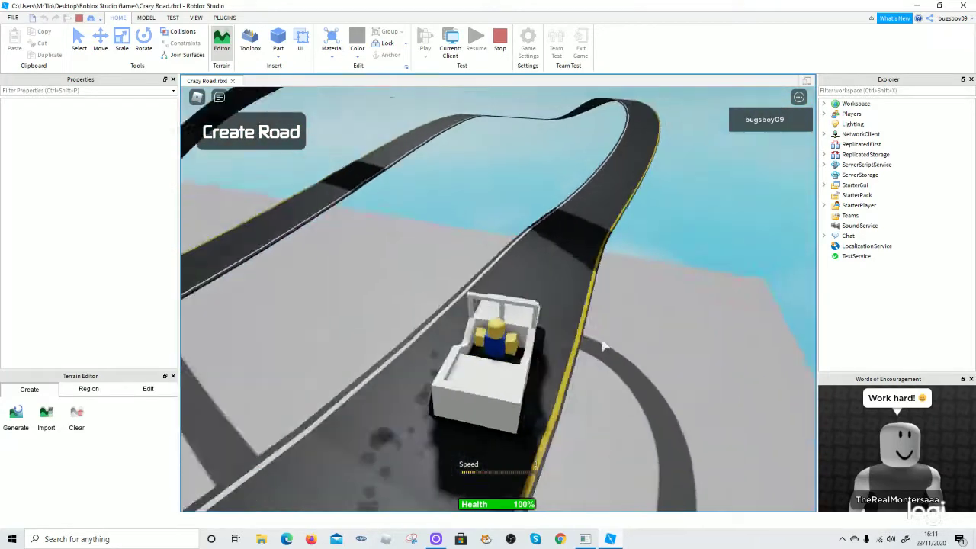
key(a)
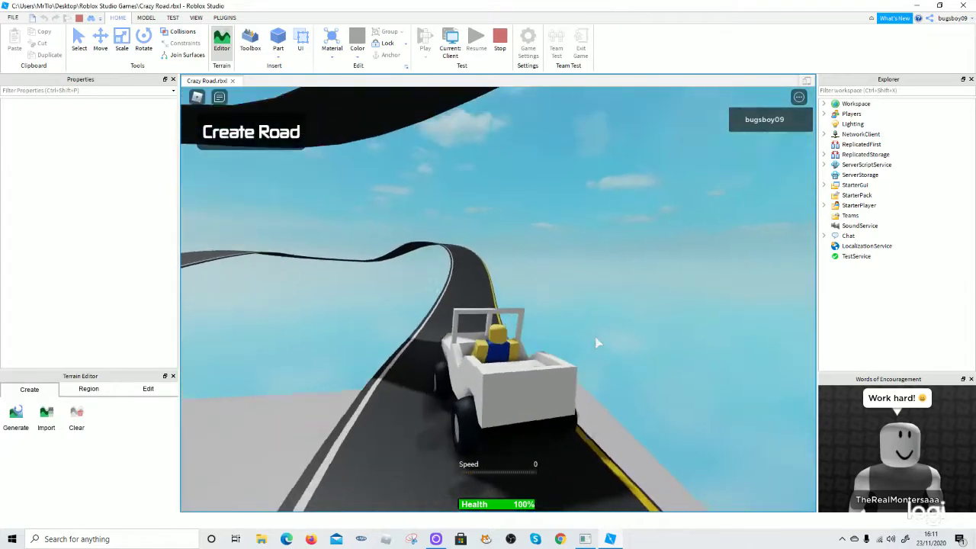
Drive the jeep up the narrow branch and over the rise at its left-hand bend
key(w)
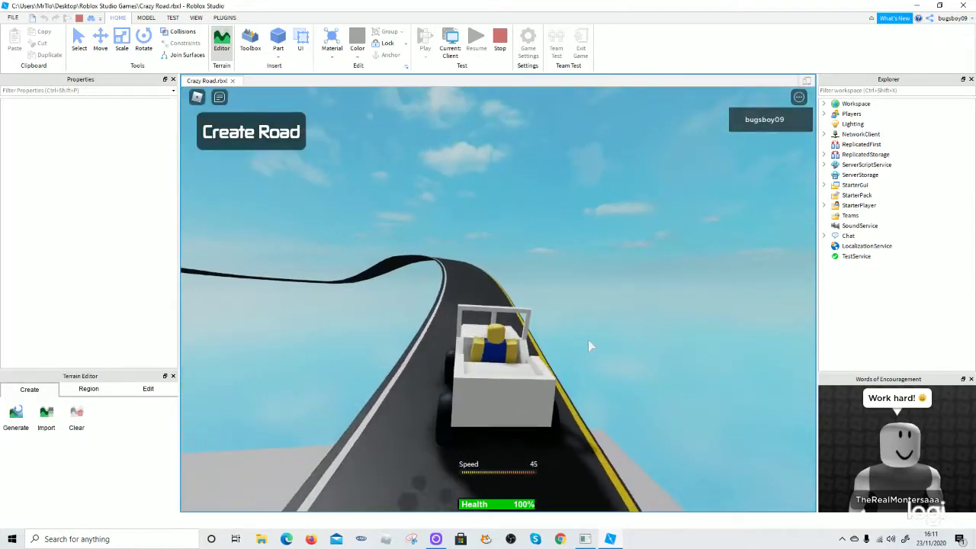
right_drag(587, 346, 589, 353)
key(a)
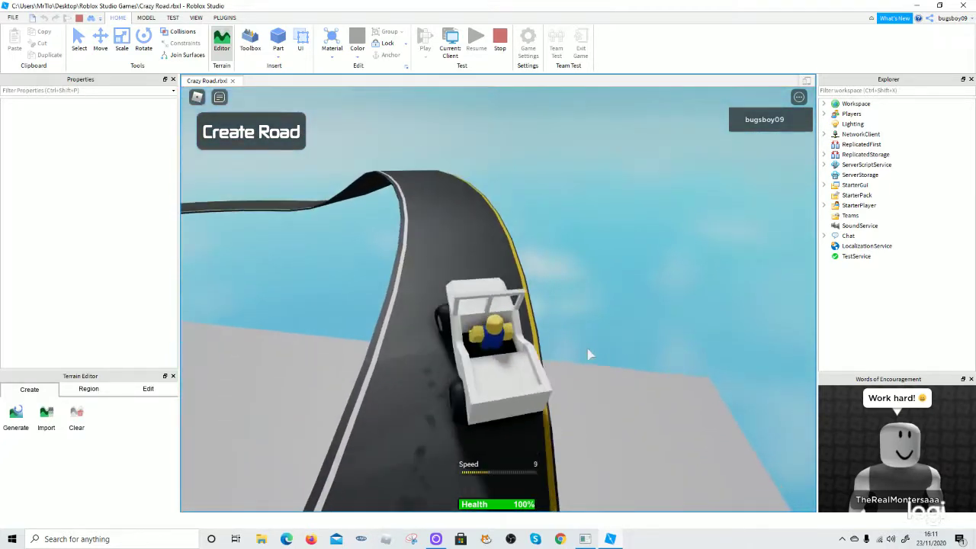
key(w)
key(w)
key(a)
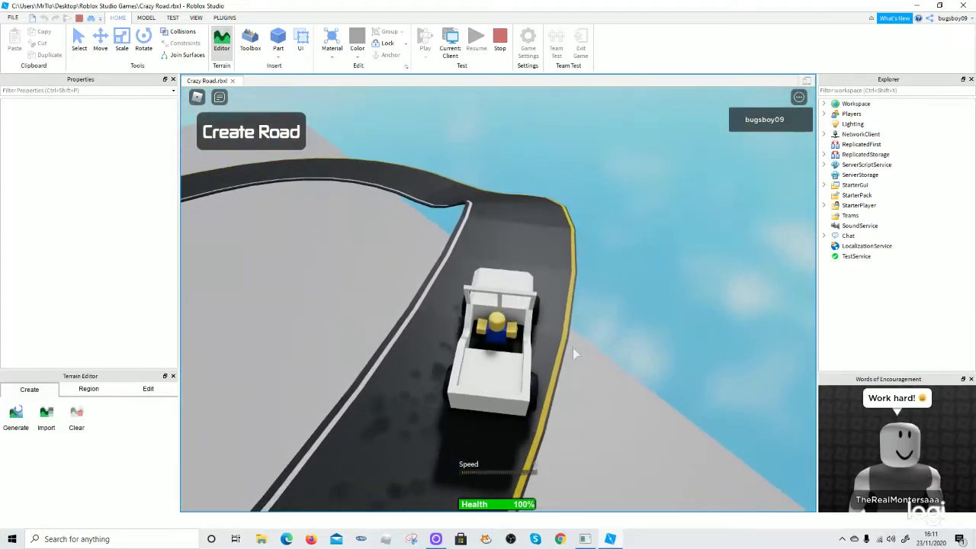
Steer the jeep into the long left-hand curve at the platform's edge and turn the view along the road ahead
key(w)
key(a)
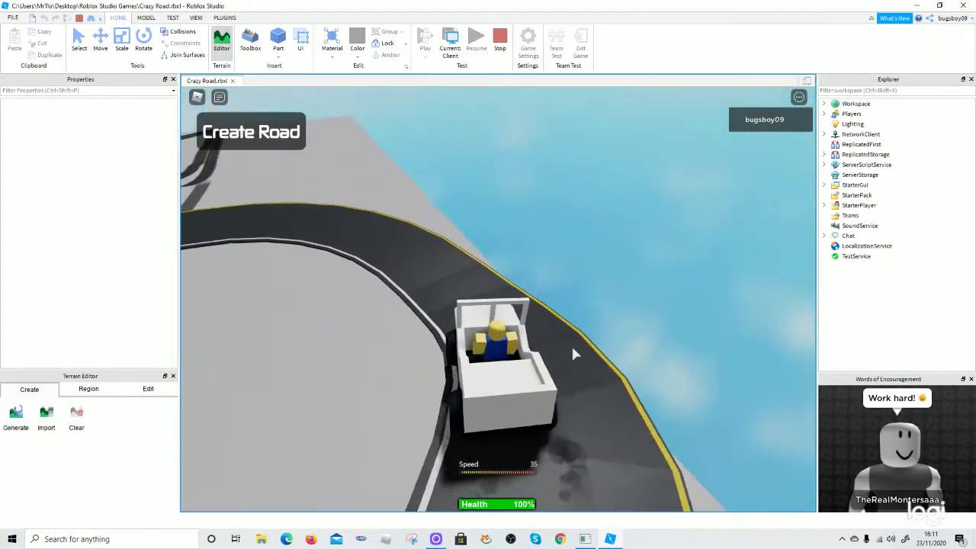
key(w)
key(d)
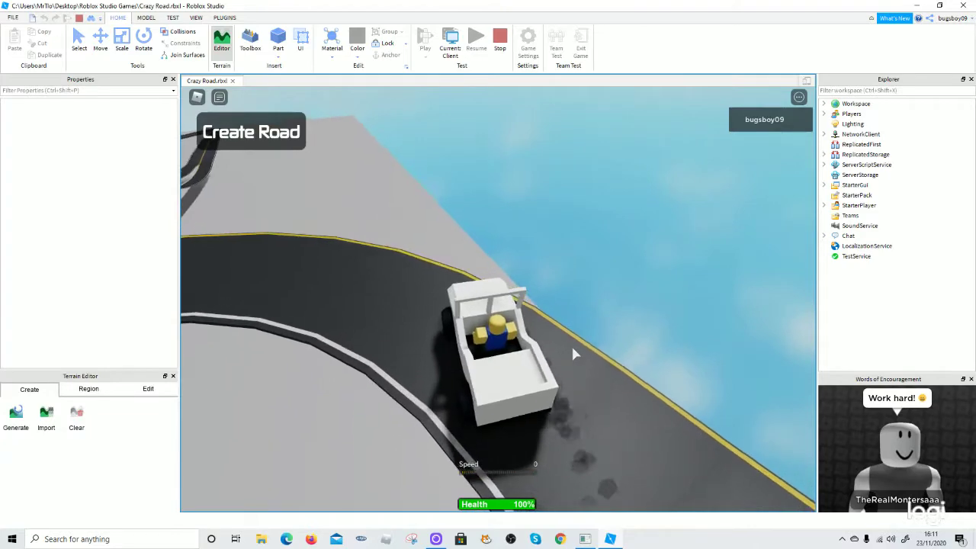
key(a)
right_drag(572, 348, 572, 349)
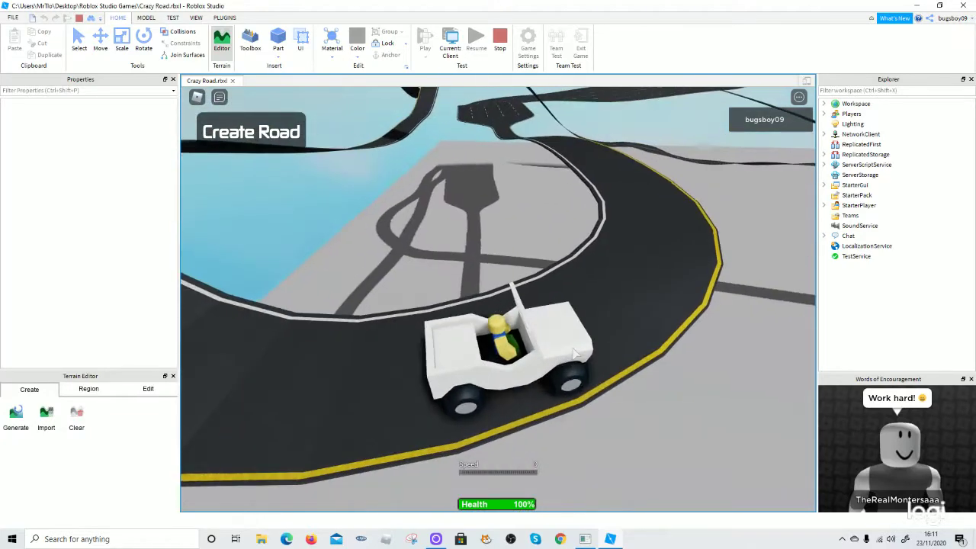
Steer the jeep out of the long left-hand curve and along the straight towards the wide multi-lane road
key(w)
key(w)
key(a)
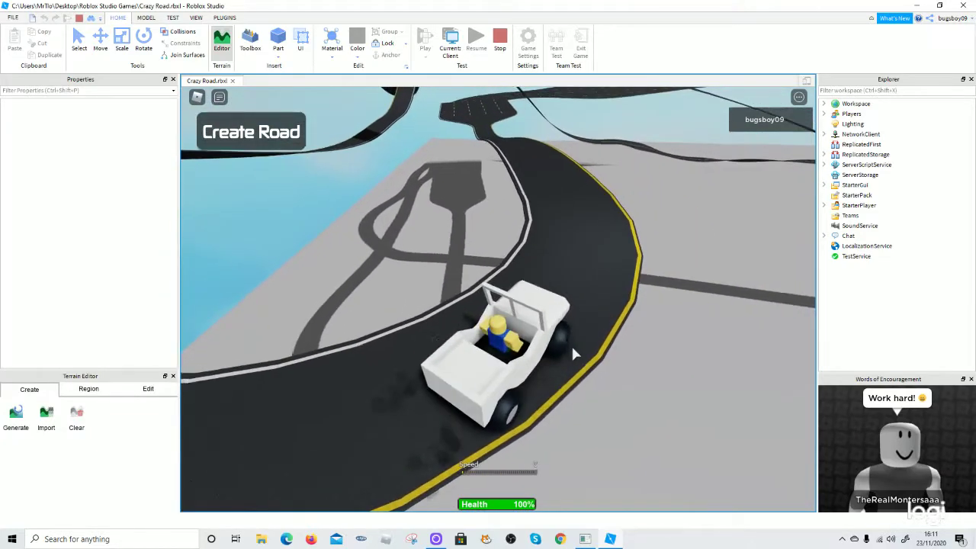
key(w)
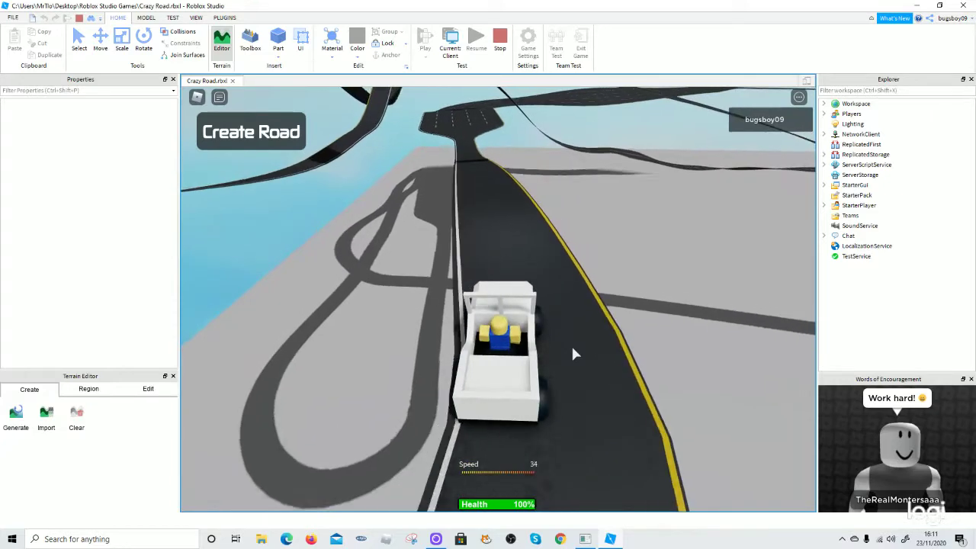
key(w)
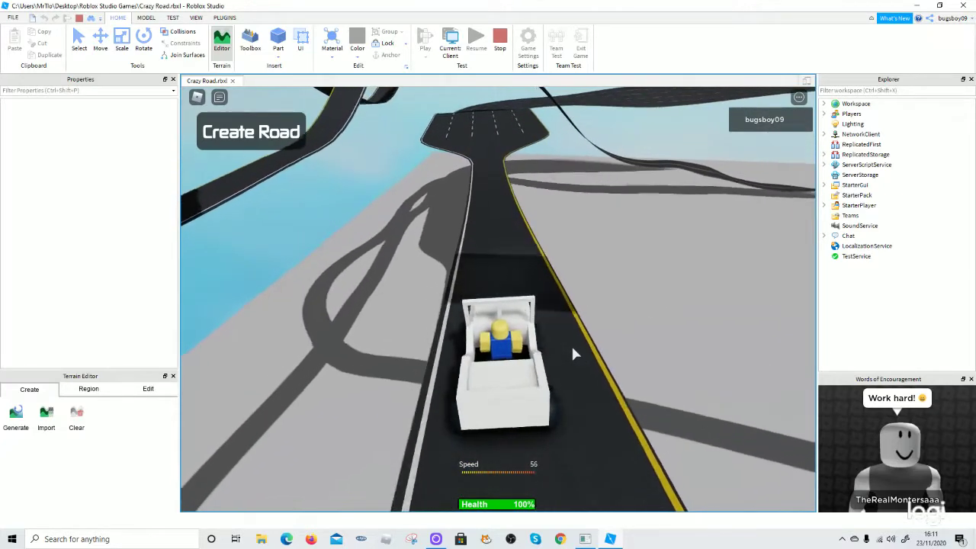
Drive the jeep onto the wide multi-lane road and towards the section beneath the overhead road
key(w)
key(a)
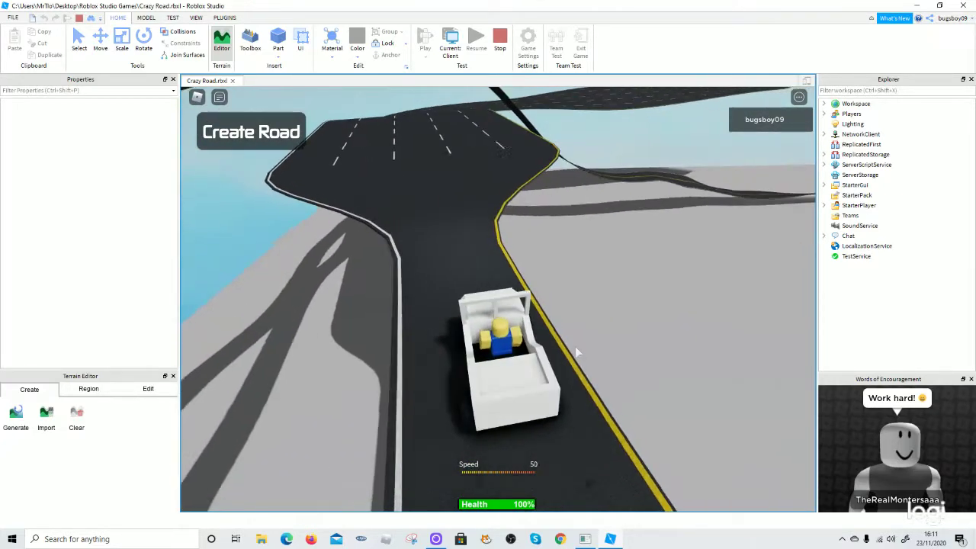
key(w)
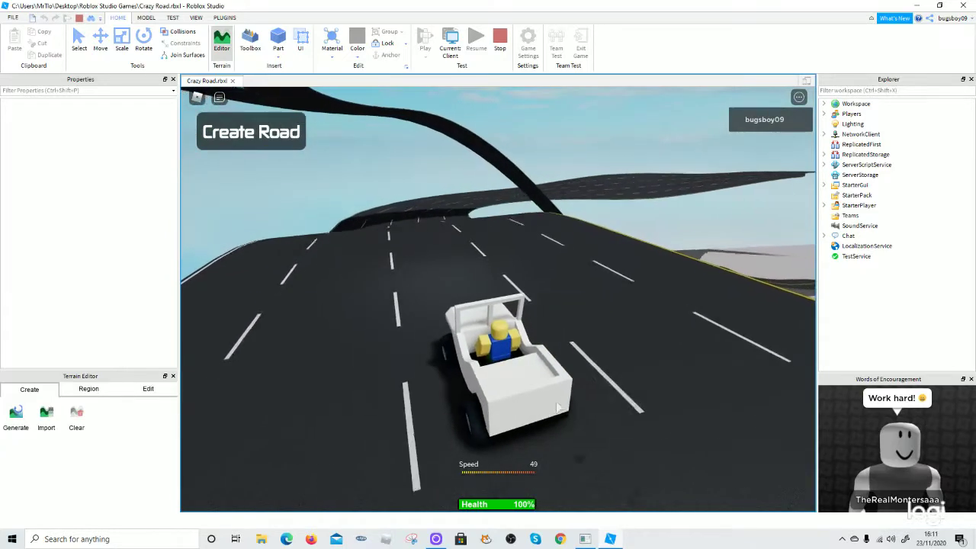
key(w)
key(d)
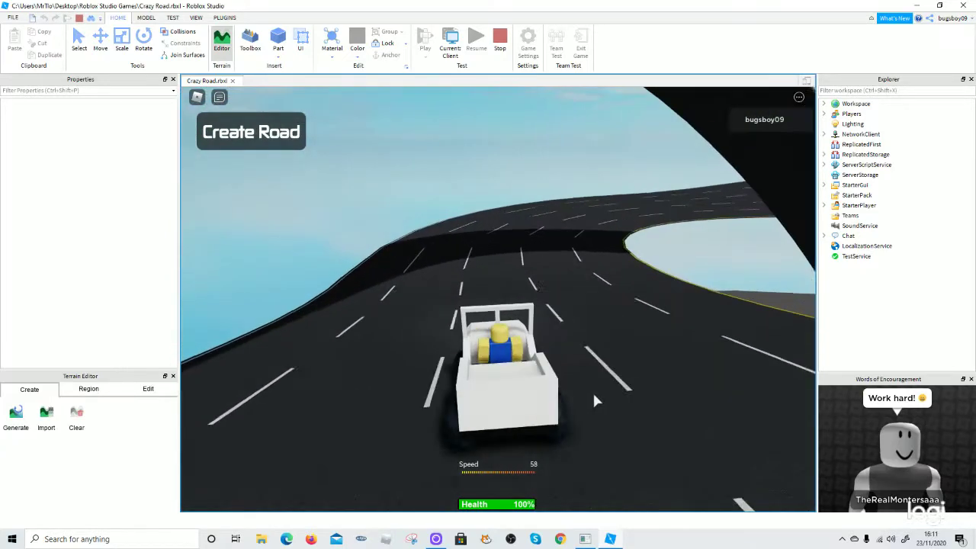
Steer the jeep around the multi-lane road's right-hand curve and onto its long straight
key(w)
key(d)
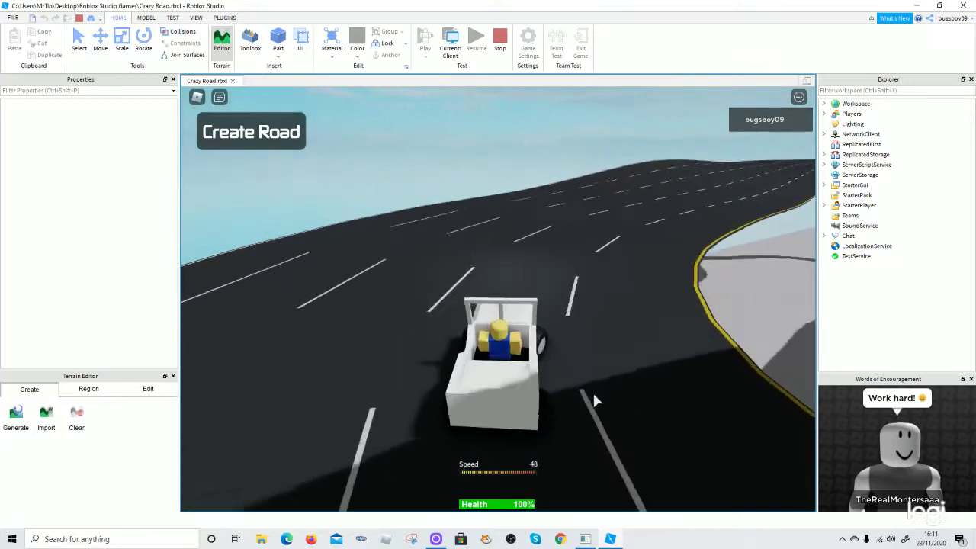
key(w)
key(d)
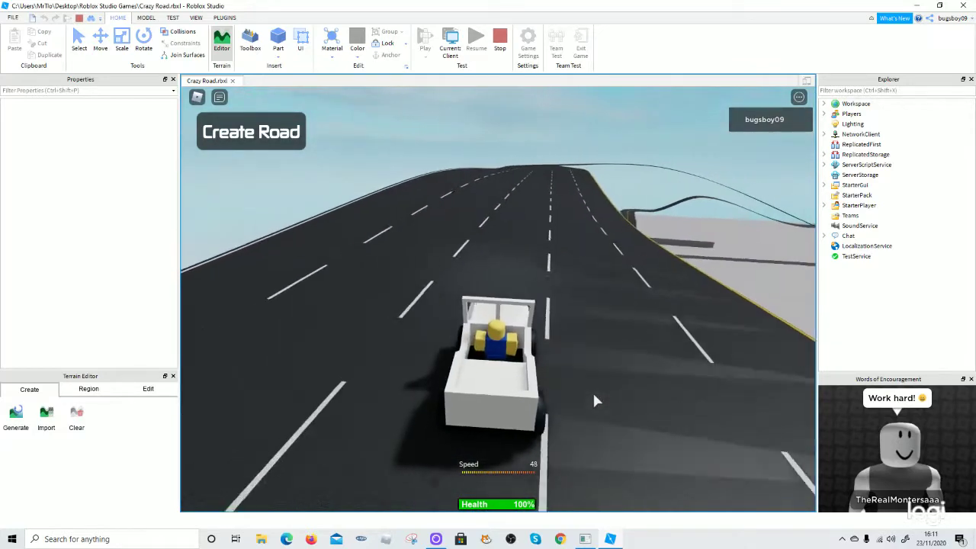
key(w)
key(d)
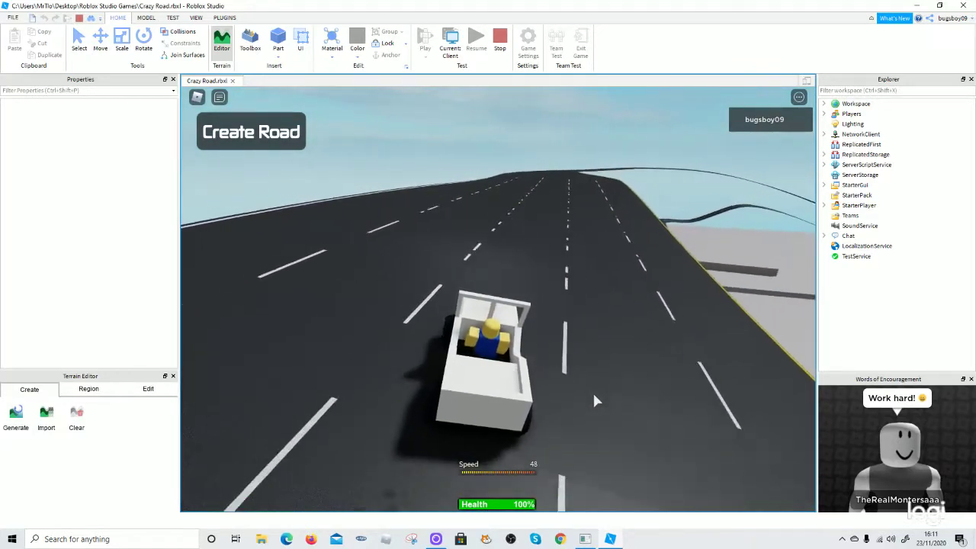
Drive the jeep to the end of the multi-lane road and slow it where the road narrows
key(w)
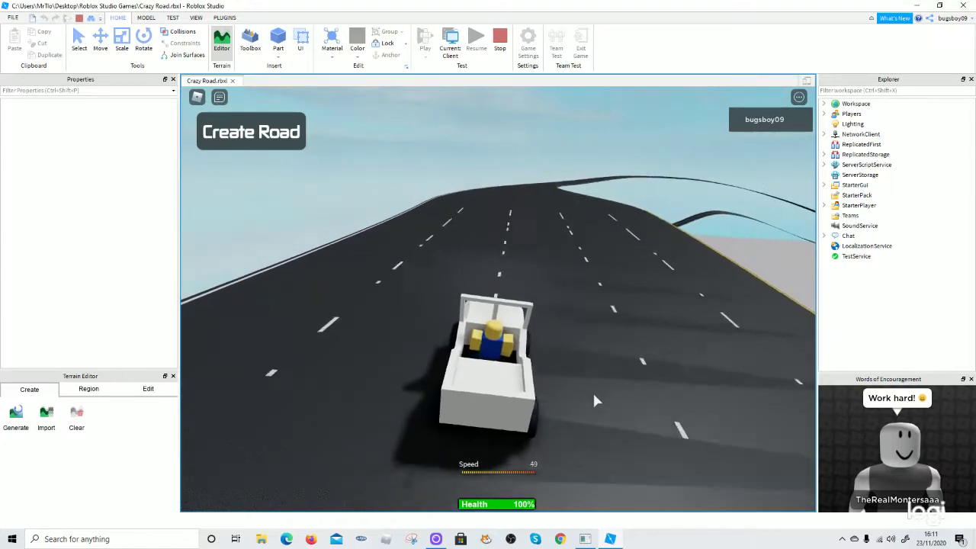
key(w)
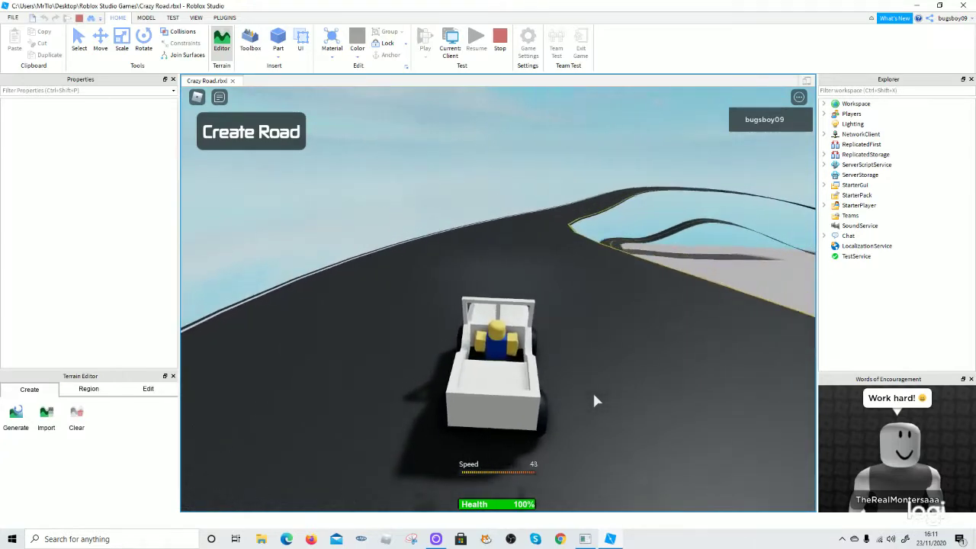
key(d)
key(s)
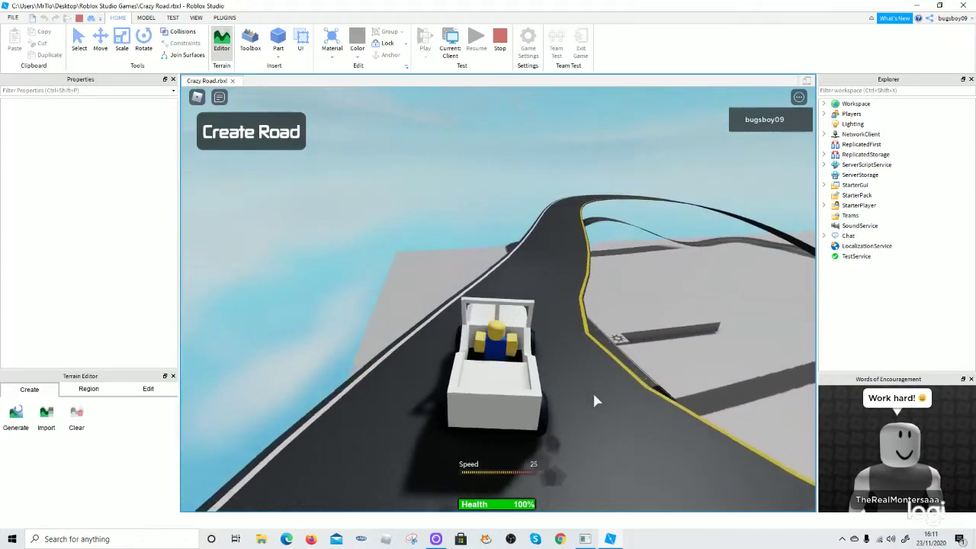
Drive the jeep along the narrow elevated road towards the next right-hand curve, correcting its direction to stay in lane
key(w)
key(w)
key(a)
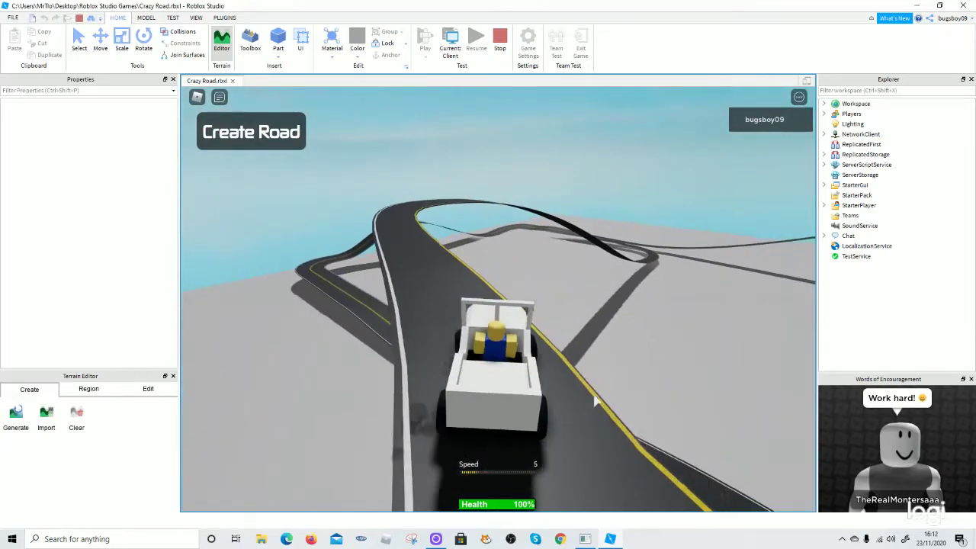
key(a)
key(d)
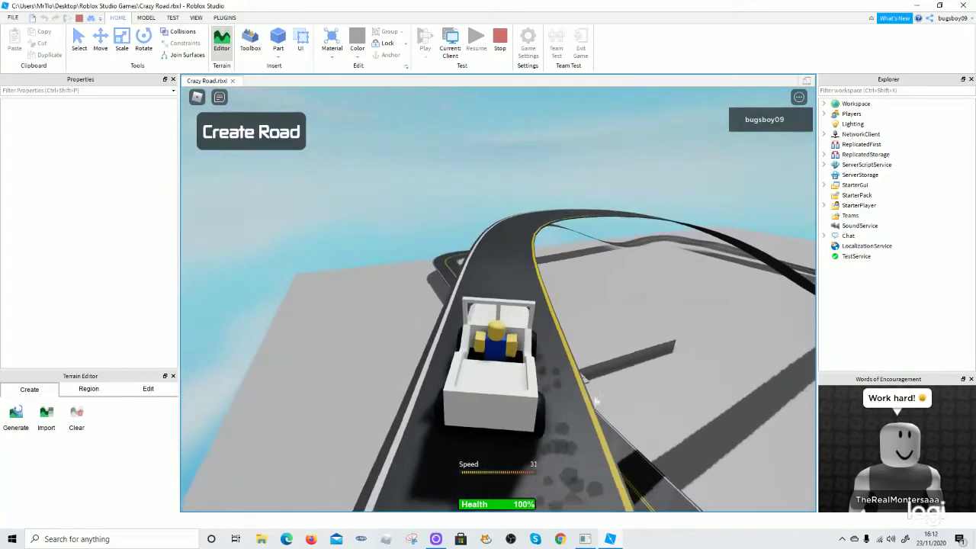
Drive the jeep around the narrow elevated road's right-hand curve, down the descent, and merge onto the two-lane road
key(w)
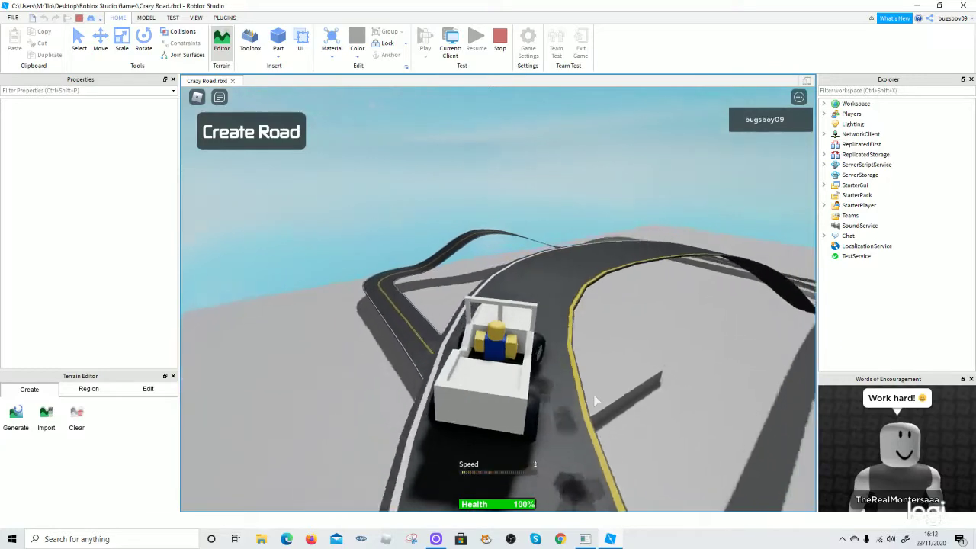
key(w)
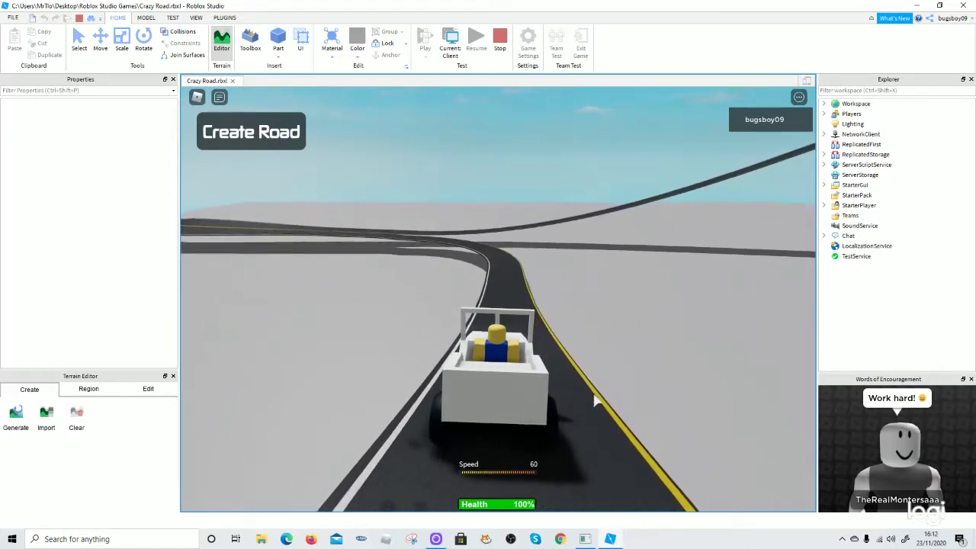
key(a)
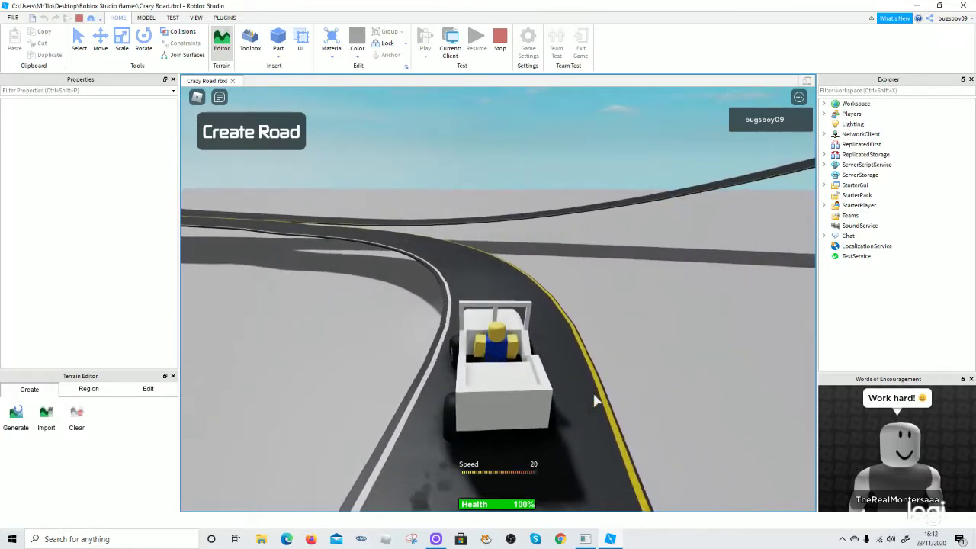
key(a)
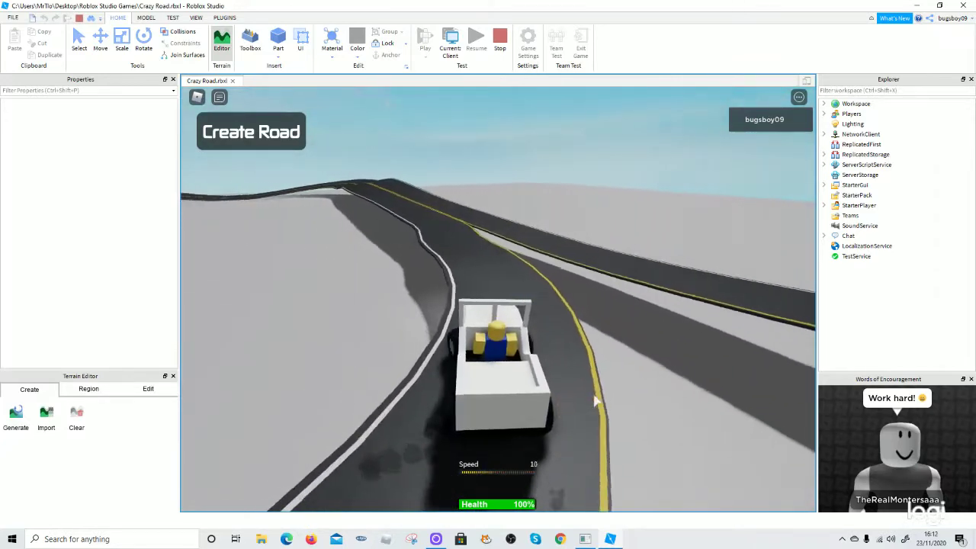
key(w)
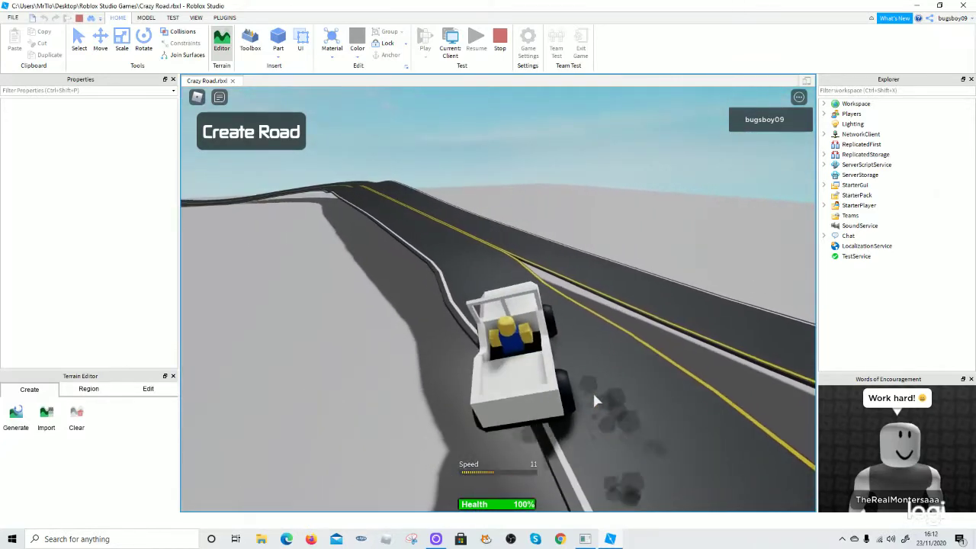
key(a)
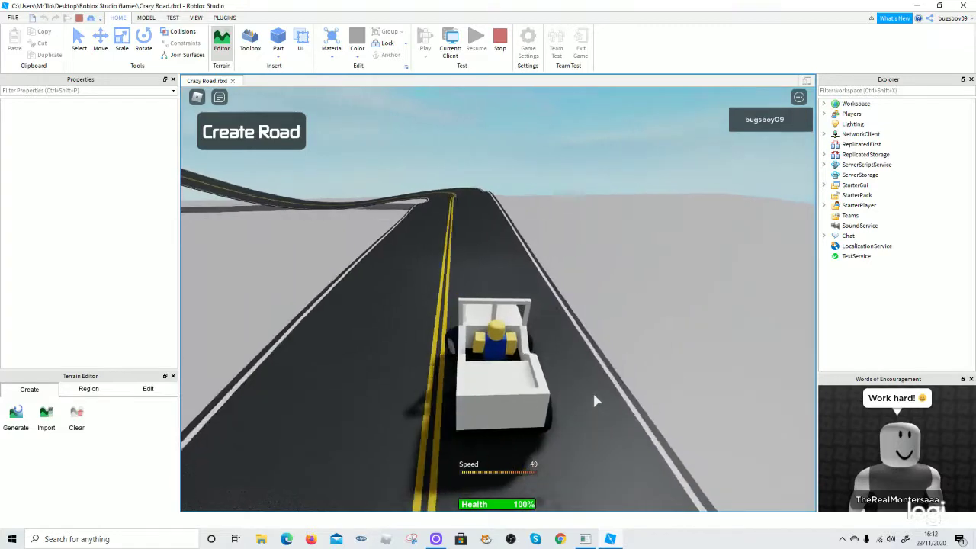
Steer the jeep through the two-lane road's left-hand bend and drive it up the steep hill
key(a)
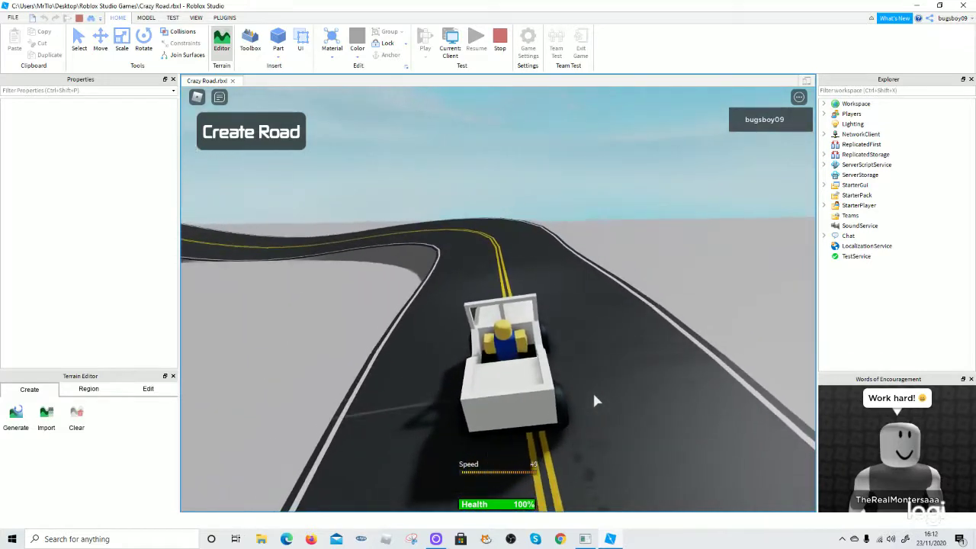
key(a)
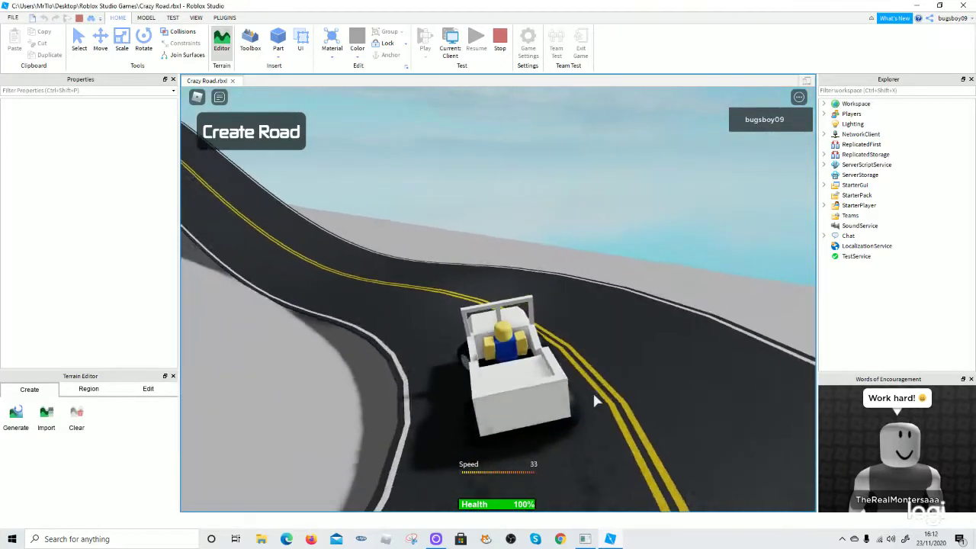
key(w)
key(a)
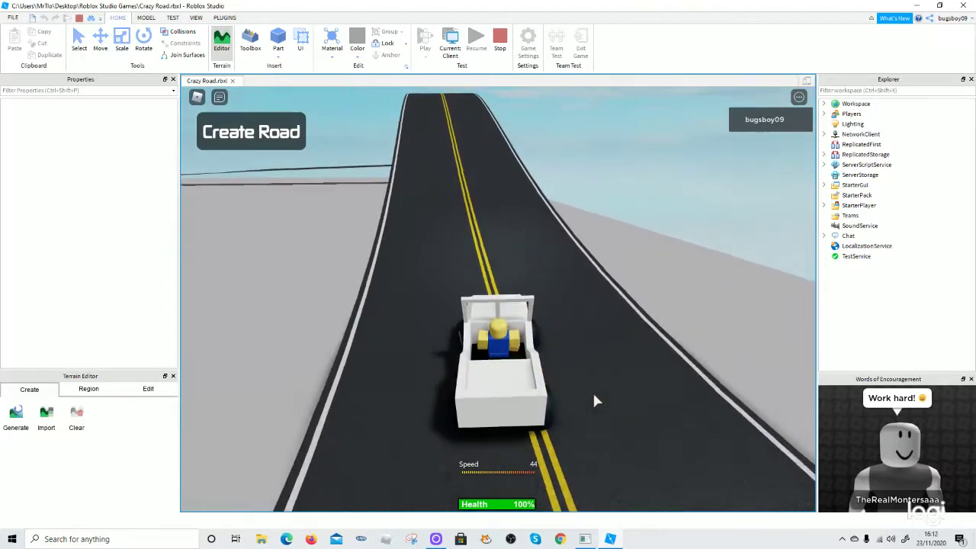
key(w)
key(a)
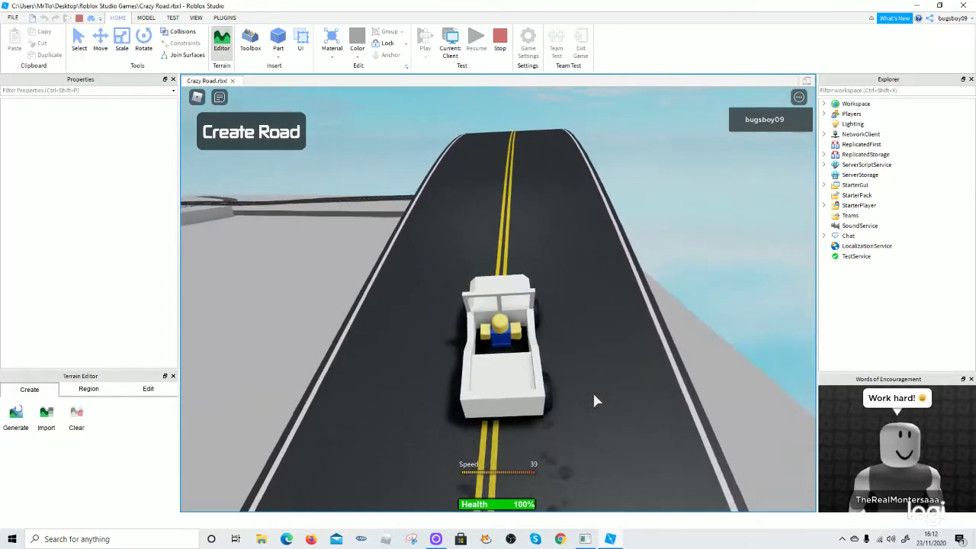
Drive the jeep over the hill's crest, slow down, and follow the next left-hand curve onto the long straight
key(d)
key(w)
key(a)
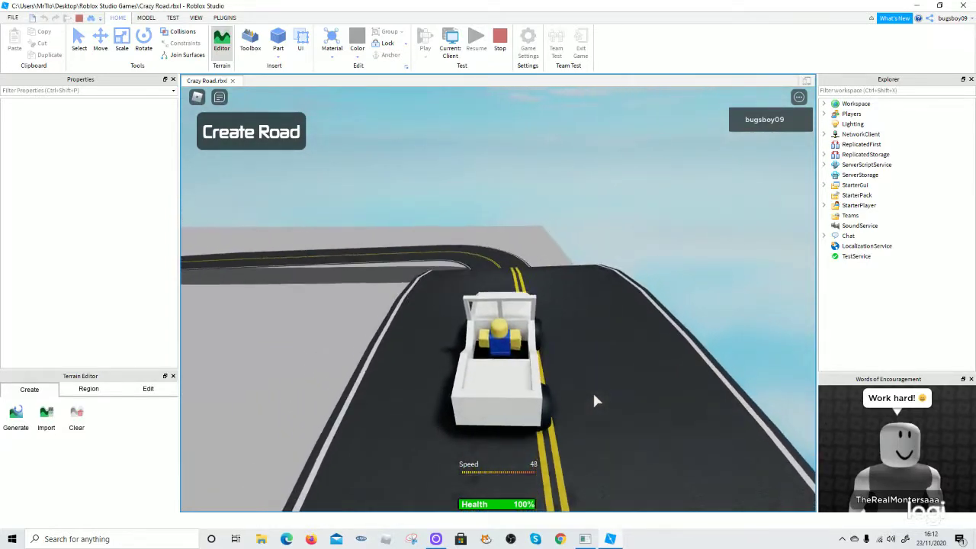
key(s)
key(a)
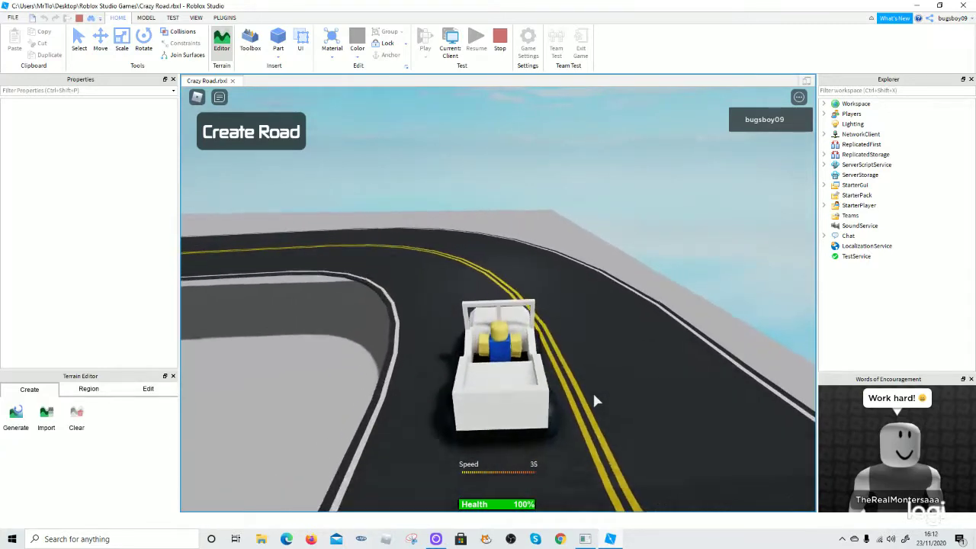
key(w)
key(a)
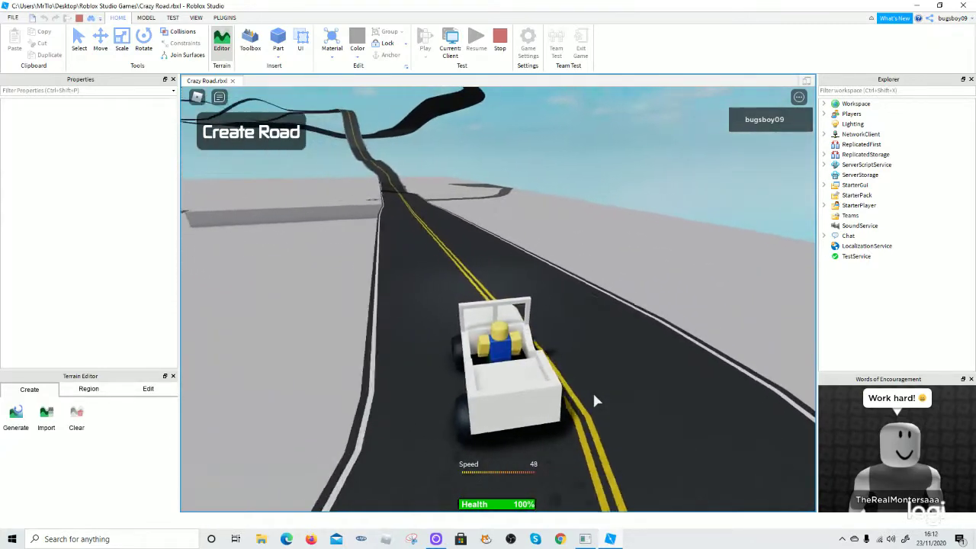
Drive the jeep along the straight back to the spawn pad and brake to a stop beside it
key(w)
key(a)
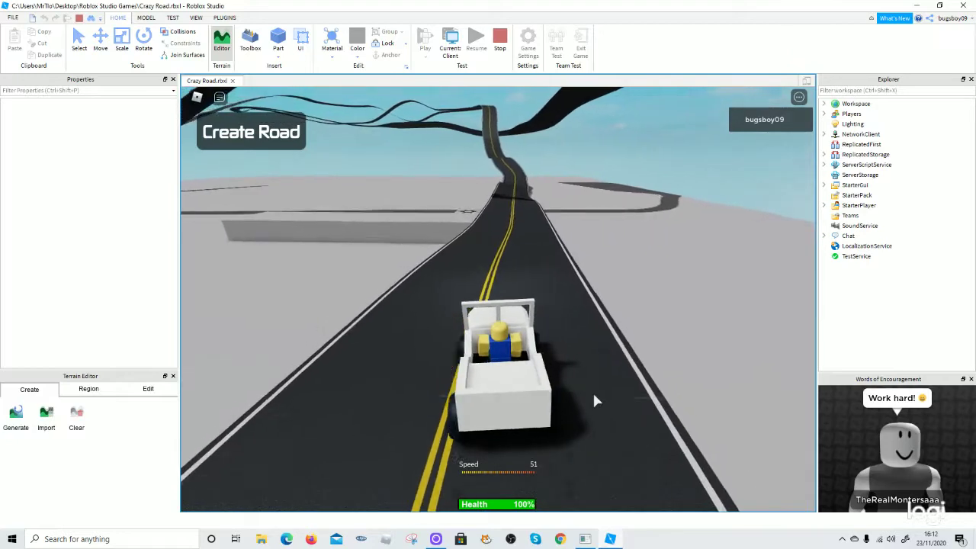
key(d)
key(w)
key(a)
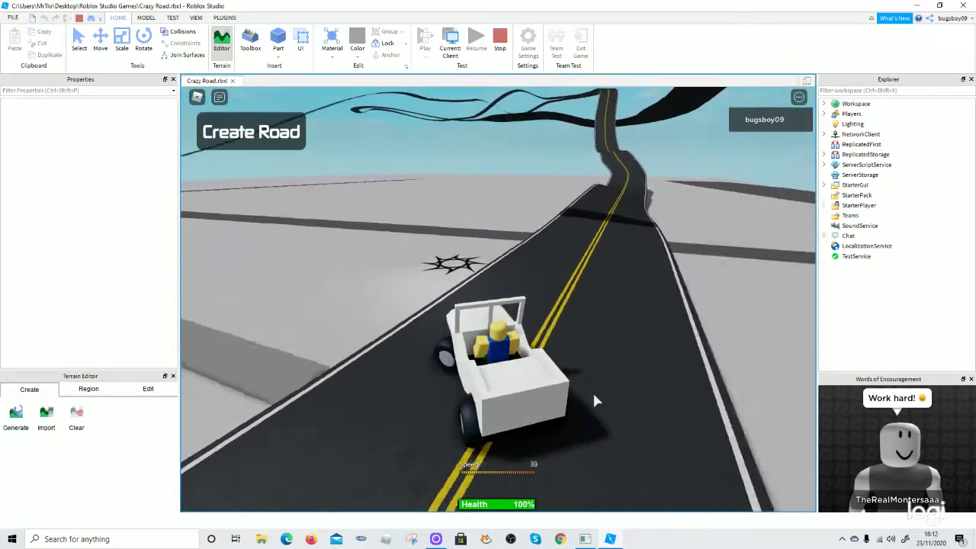
key(s)
Look around the parked jeep and the surrounding roads, and end the playtest
scroll(560, 431, down, 5)
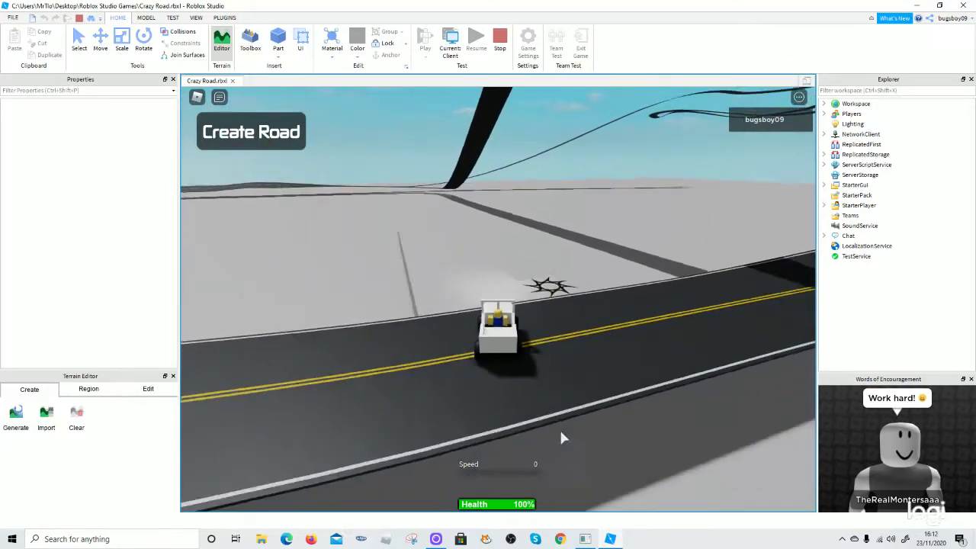
right_drag(554, 424, 557, 427)
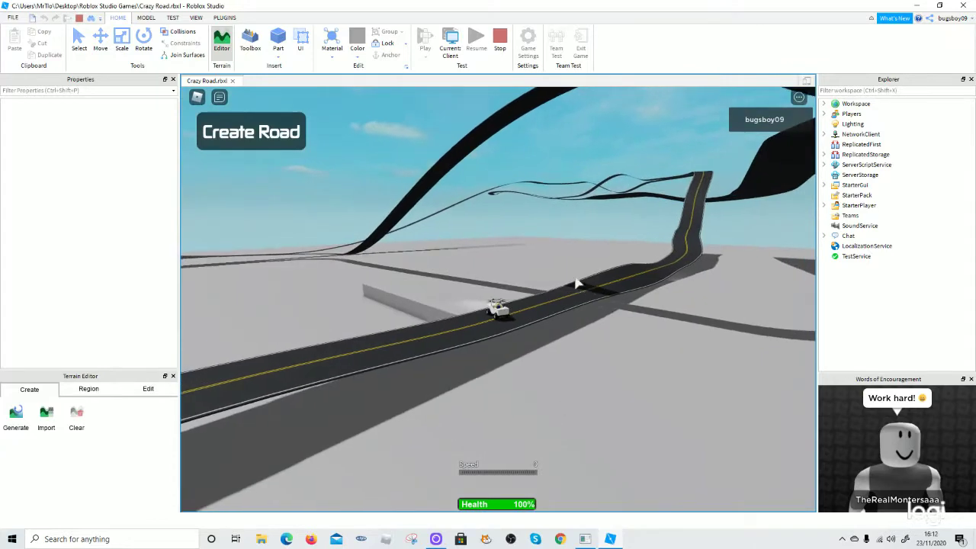
scroll(526, 254, up, 4)
right_drag(526, 253, 501, 239)
scroll(515, 251, up, 3)
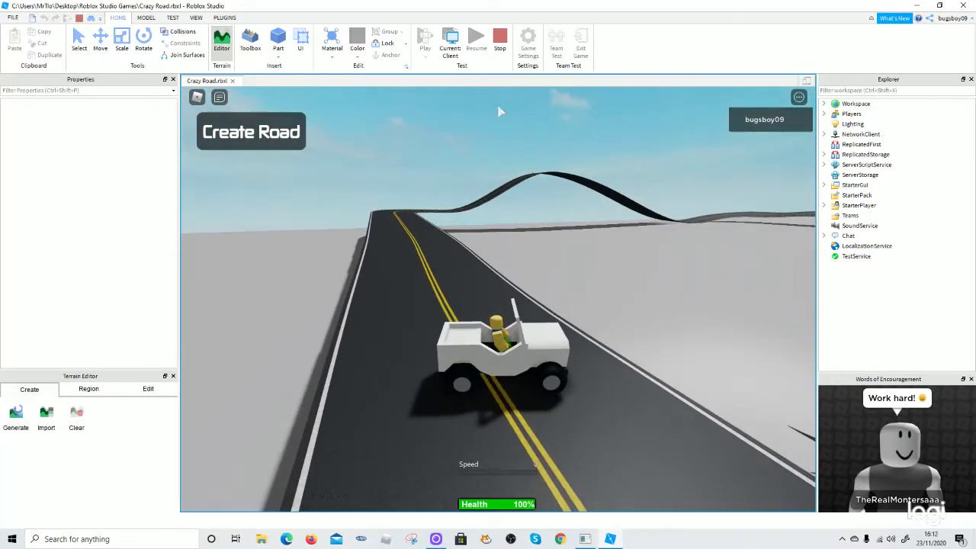
click(500, 48)
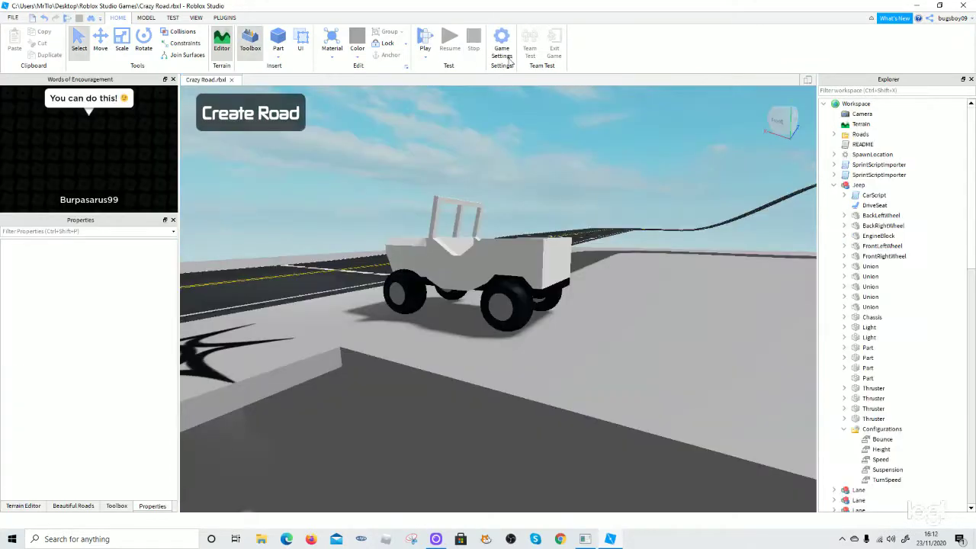
Examine the whole road network from a distance, including its overlapping branches, and return to the jeep and spawn pad
scroll(498, 248, down, 8)
scroll(498, 248, down, 3)
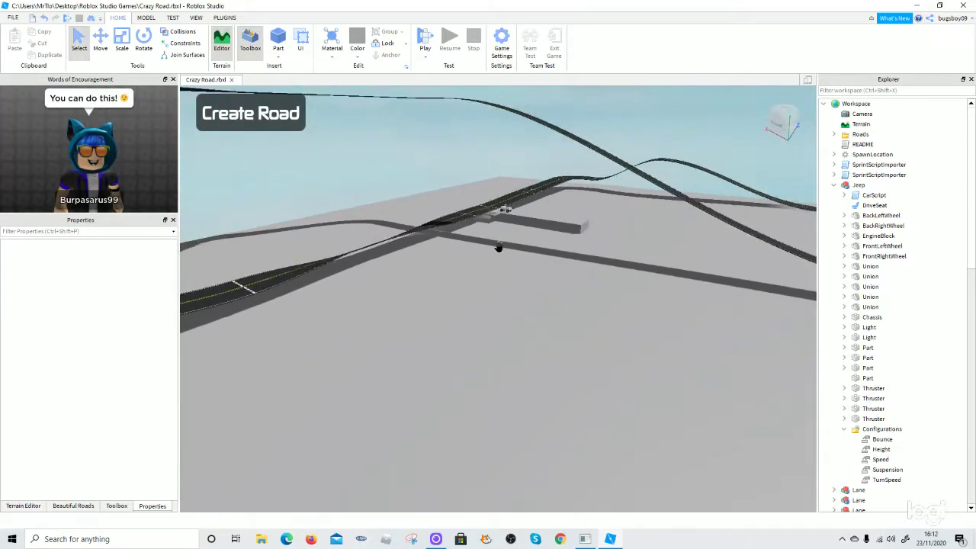
scroll(499, 246, down, 10)
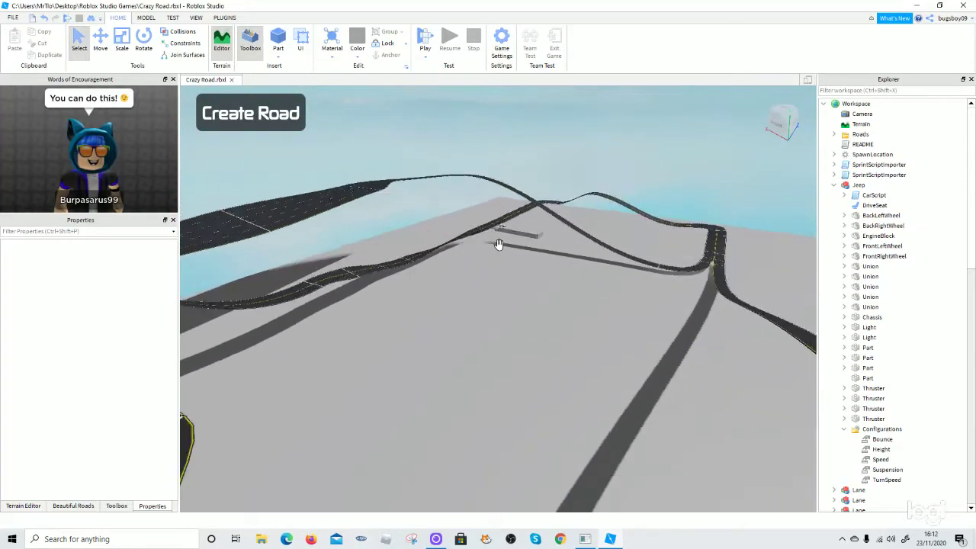
scroll(499, 244, down, 8)
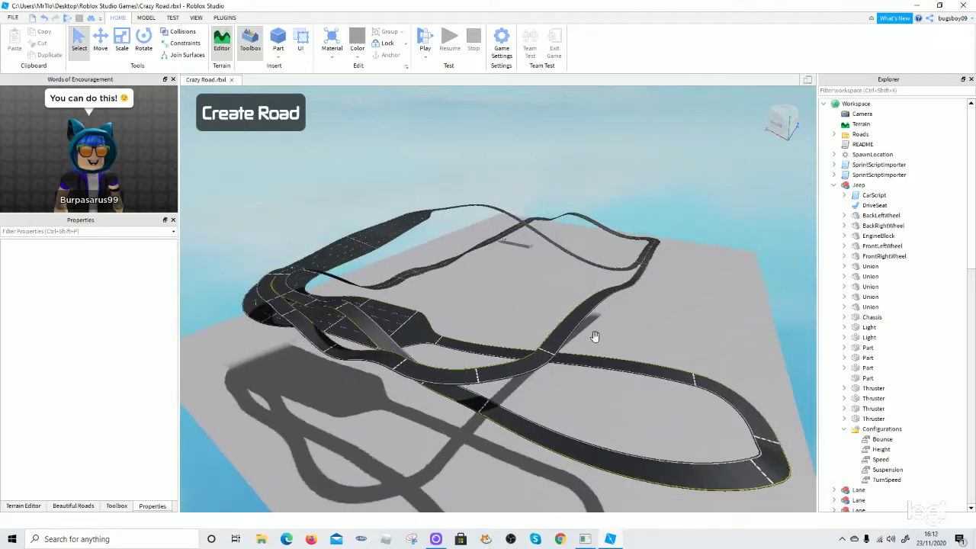
scroll(604, 359, up, 8)
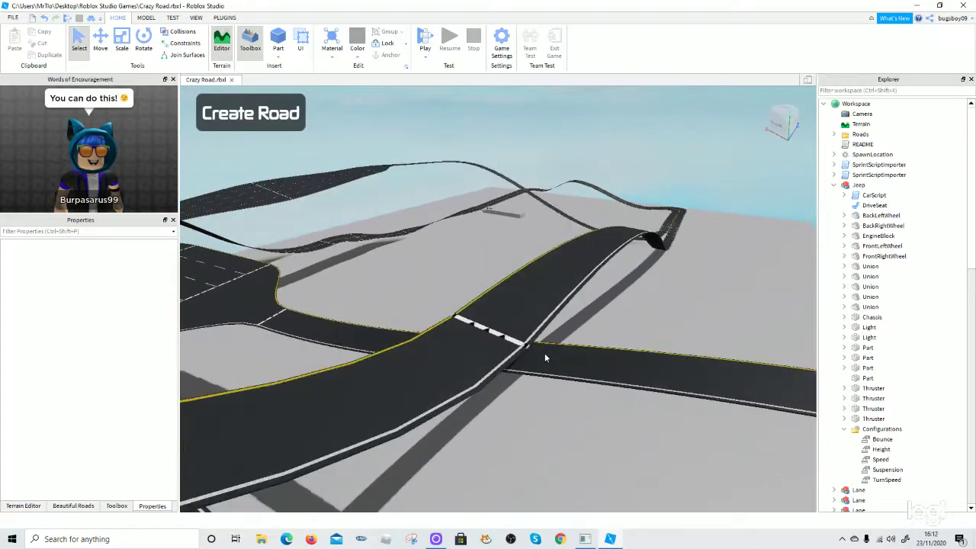
scroll(529, 356, down, 10)
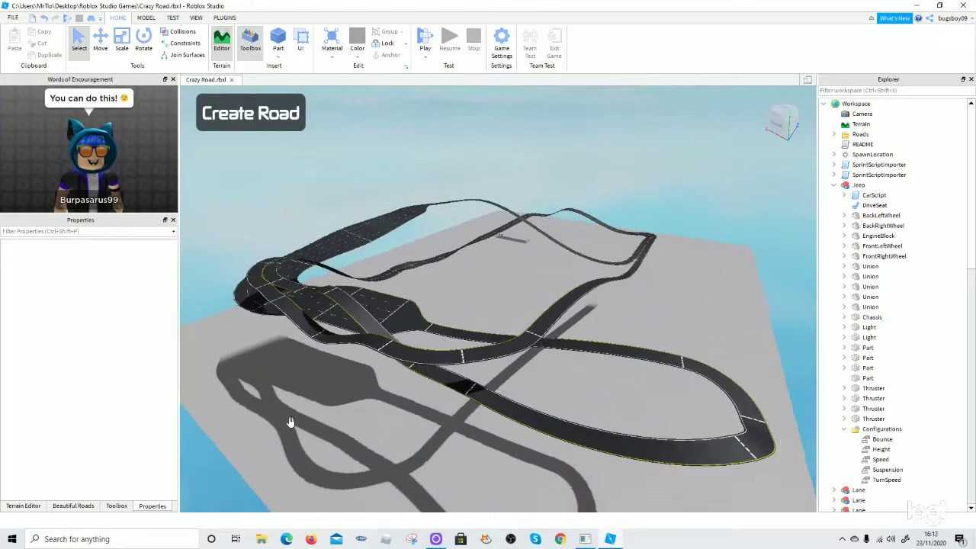
scroll(355, 333, up, 10)
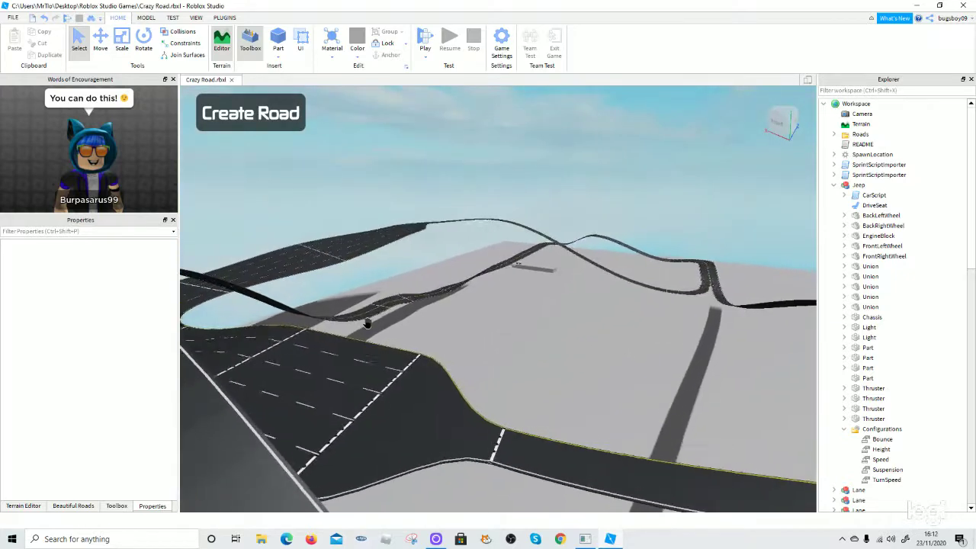
scroll(374, 320, up, 6)
right_drag(405, 309, 447, 328)
scroll(405, 313, up, 3)
scroll(407, 312, up, 8)
scroll(433, 338, up, 3)
scroll(446, 329, up, 6)
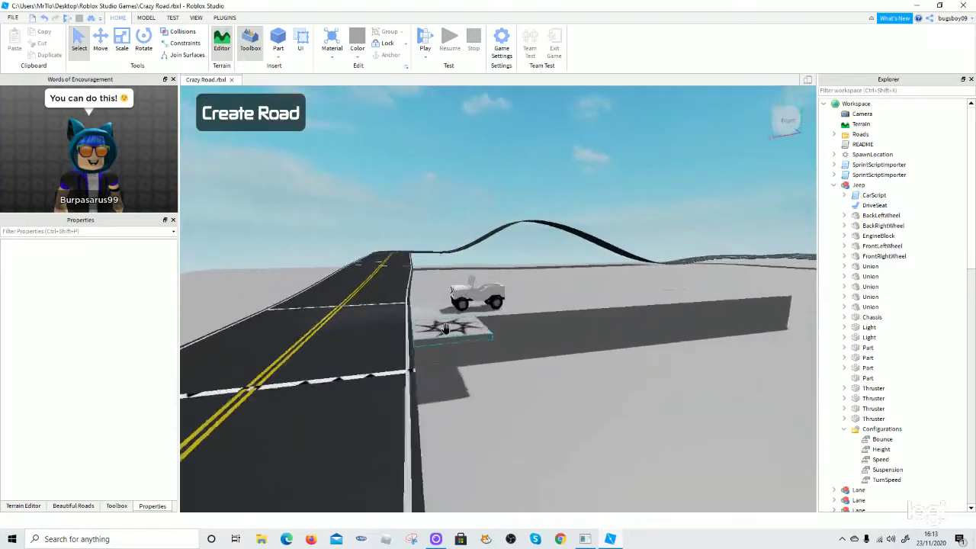
Examine the circuit's layout from the opposite side and the elevated road crossing near the spawn pad
scroll(445, 327, down, 15)
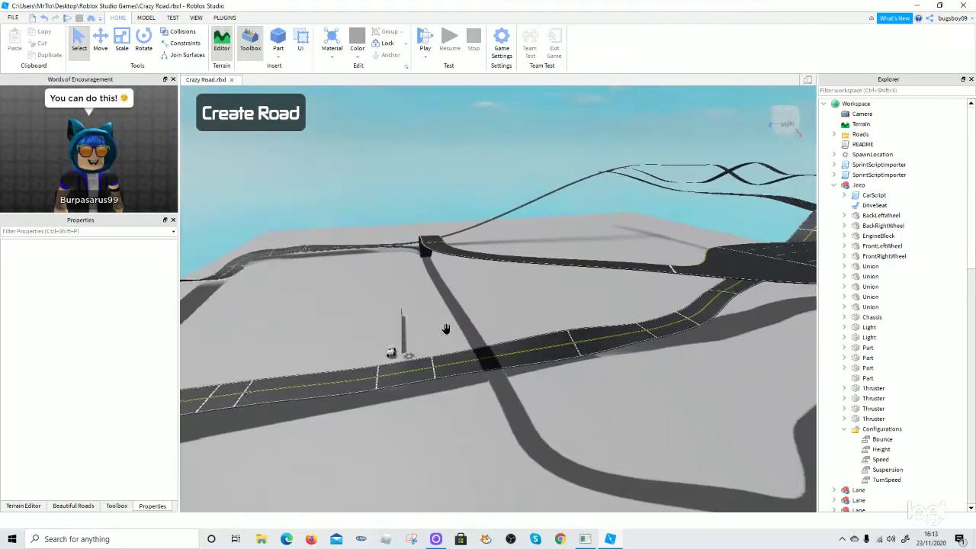
scroll(446, 328, down, 10)
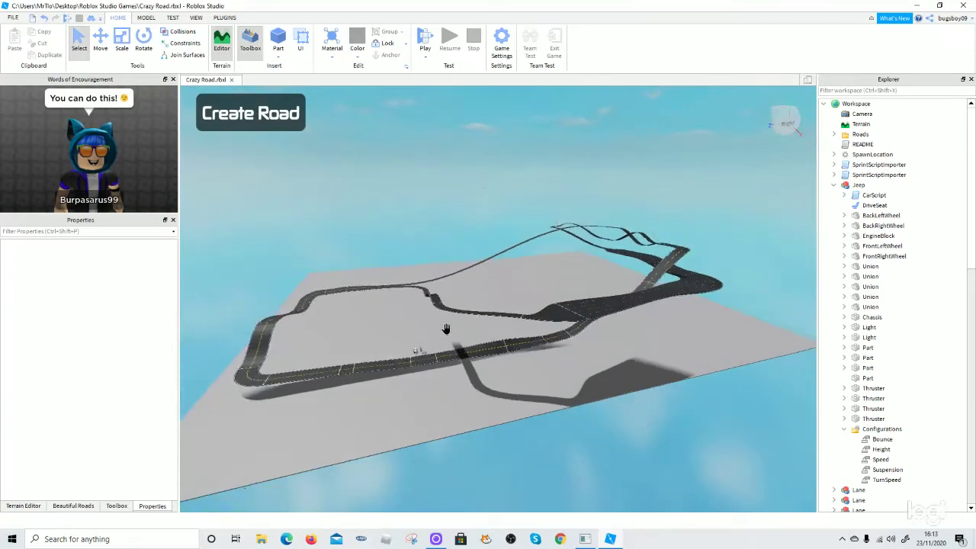
scroll(446, 328, up, 2)
scroll(445, 328, up, 8)
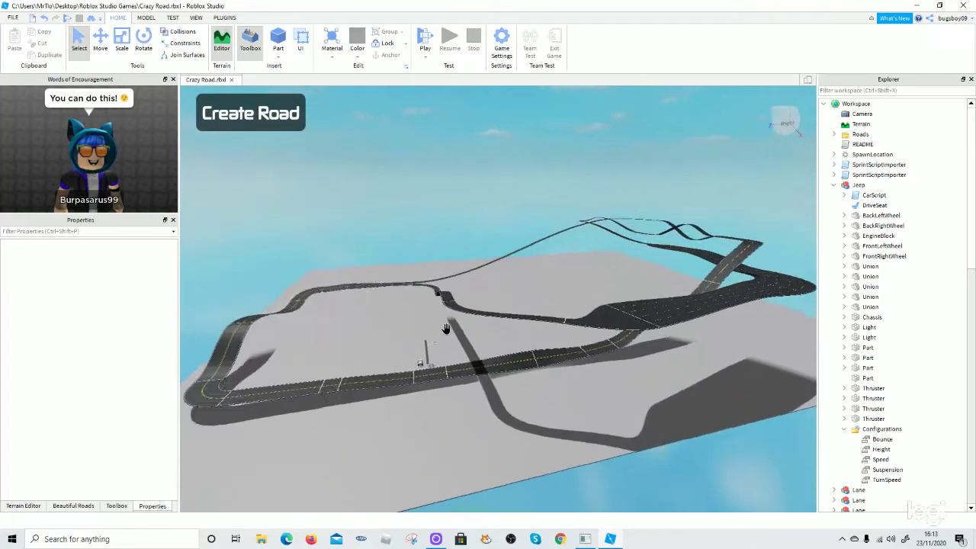
scroll(445, 328, up, 2)
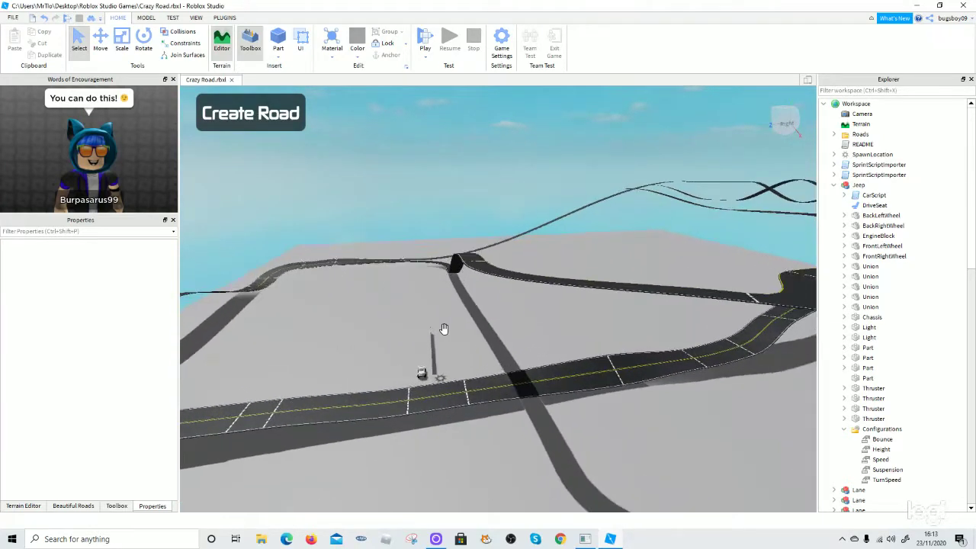
scroll(438, 332, up, 8)
right_drag(442, 329, 372, 336)
scroll(372, 334, down, 7)
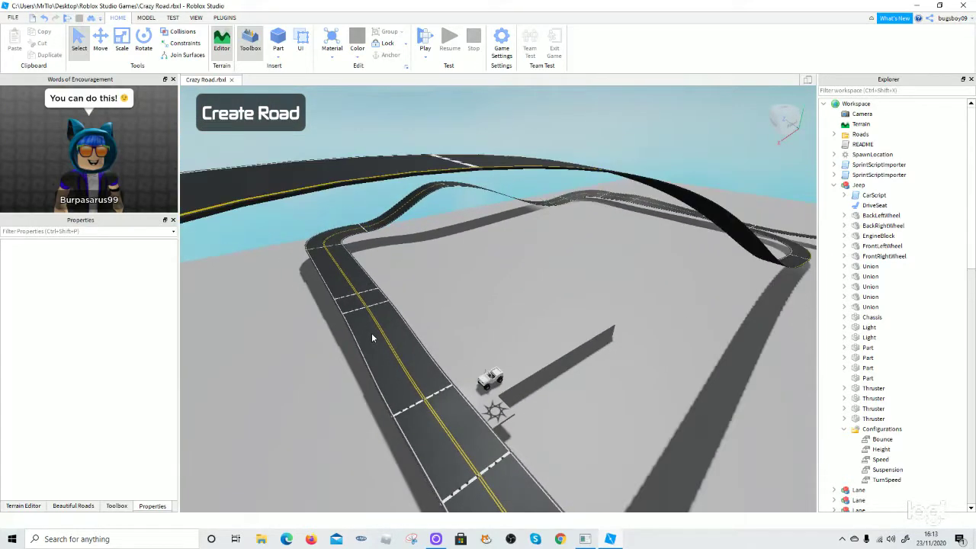
scroll(371, 334, down, 3)
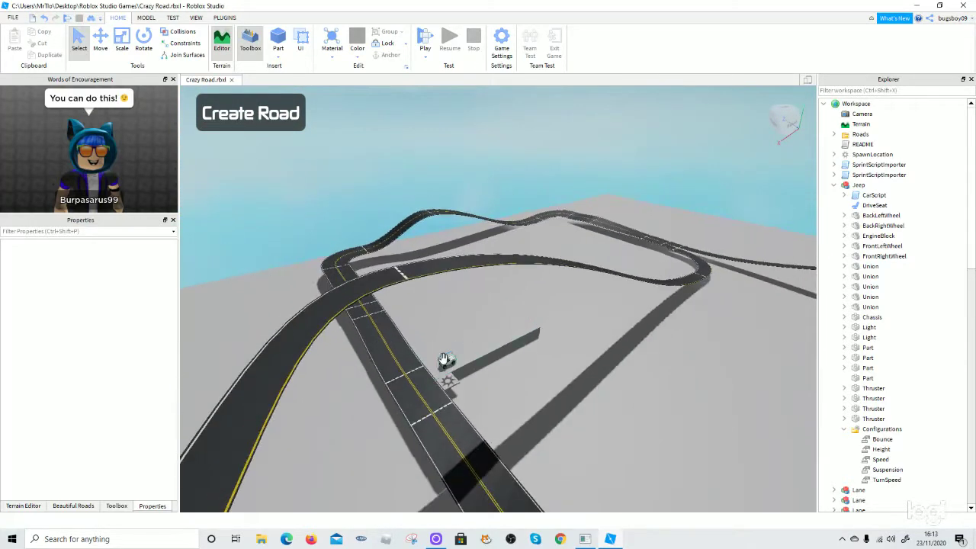
right_drag(446, 363, 520, 291)
Fly the camera along the elevated roads to inspect the wide multi-lane section and the roads crossing around it
key(w)
key(w)
key(w)
key(w)
key(w)
key(w)
key(w)
key(w)
key(s)
key(w)
key(s)
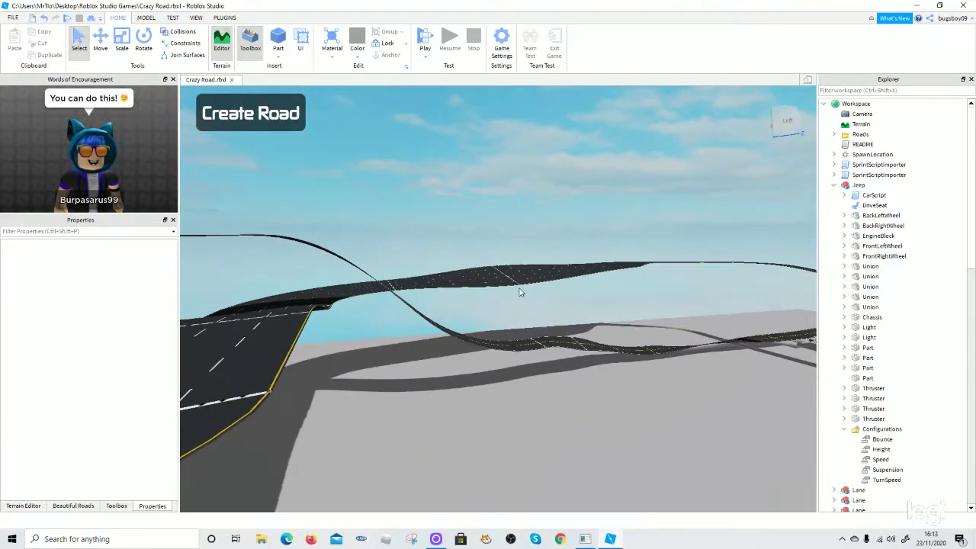
right_drag(372, 328, 370, 330)
key(w)
right_drag(468, 332, 468, 332)
key(w)
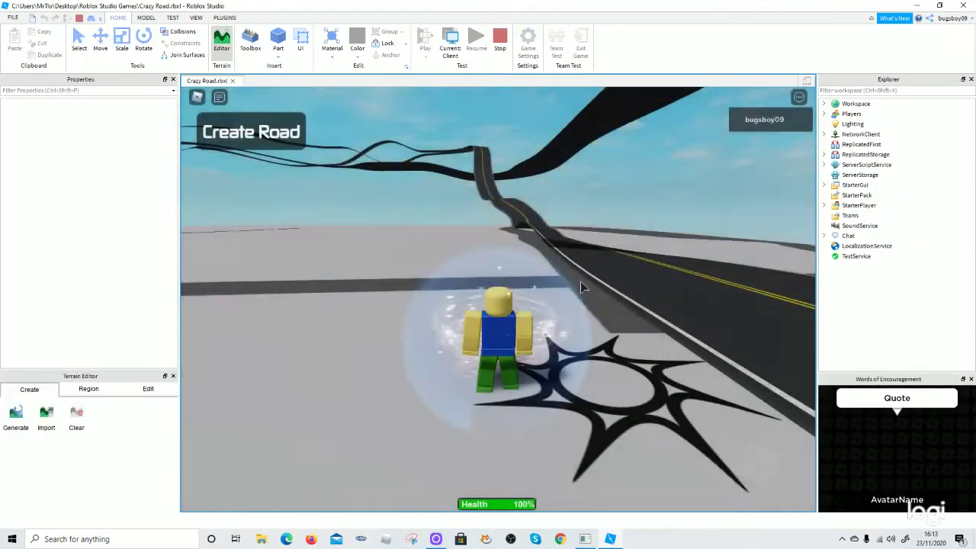
Board the jeep near the spawn pad in a new playtest and drive it onto the two-lane road
right_drag(680, 328, 618, 274)
key(w)
key(space)
key(w)
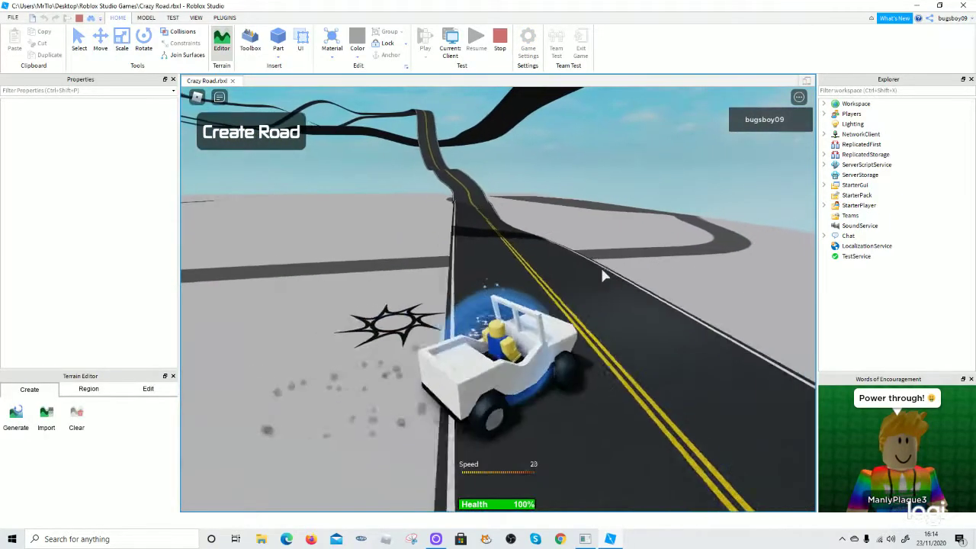
Drive the jeep along the undulating two-lane road and up the steep climb beneath the elevated crossings
key(w)
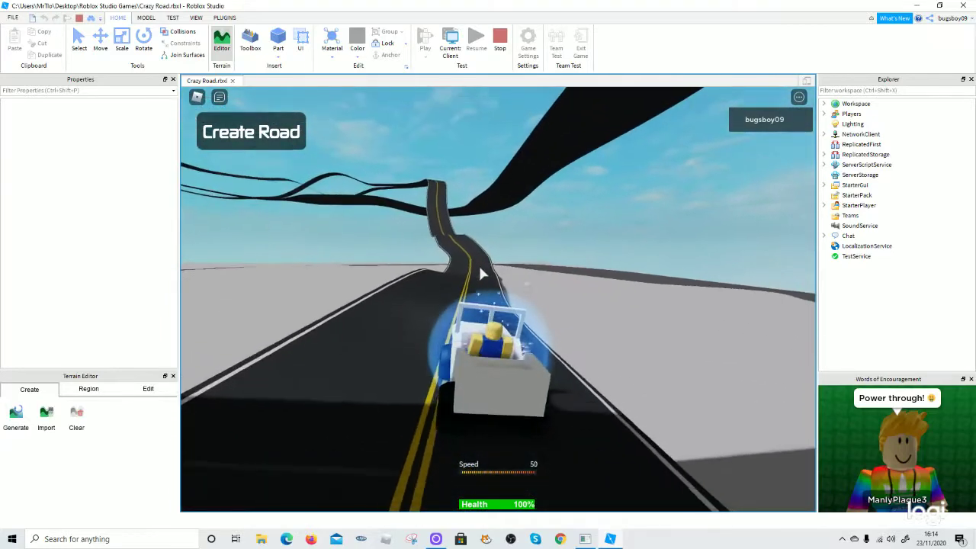
key(a)
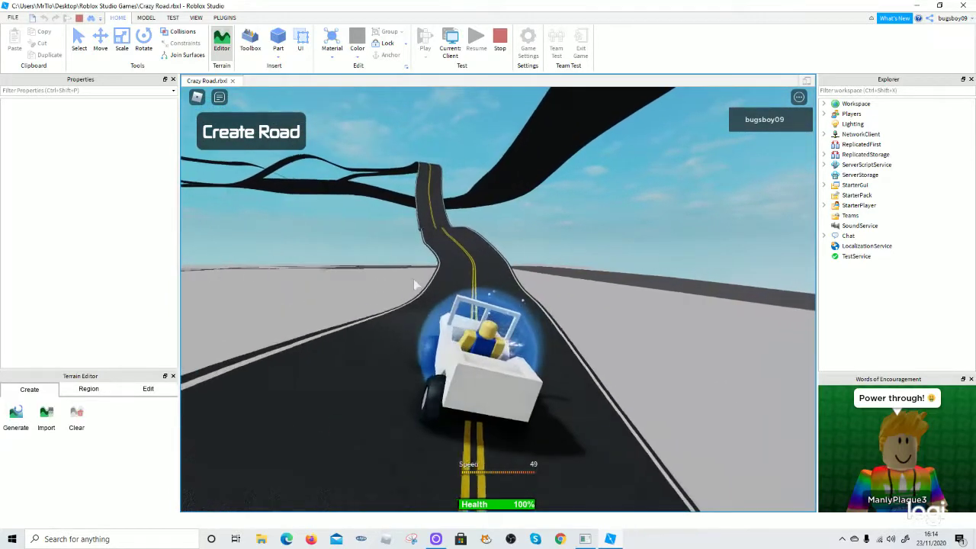
key(w)
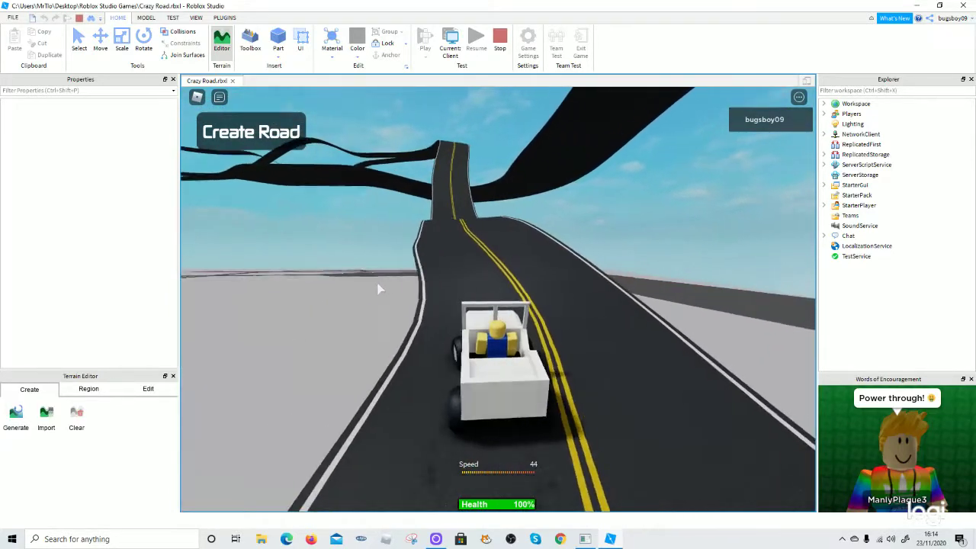
key(w)
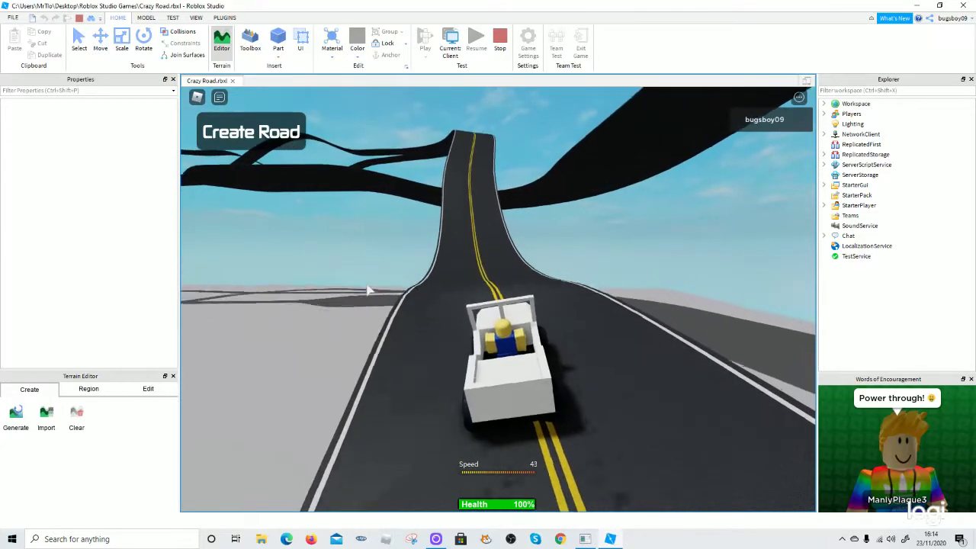
key(w)
key(w)
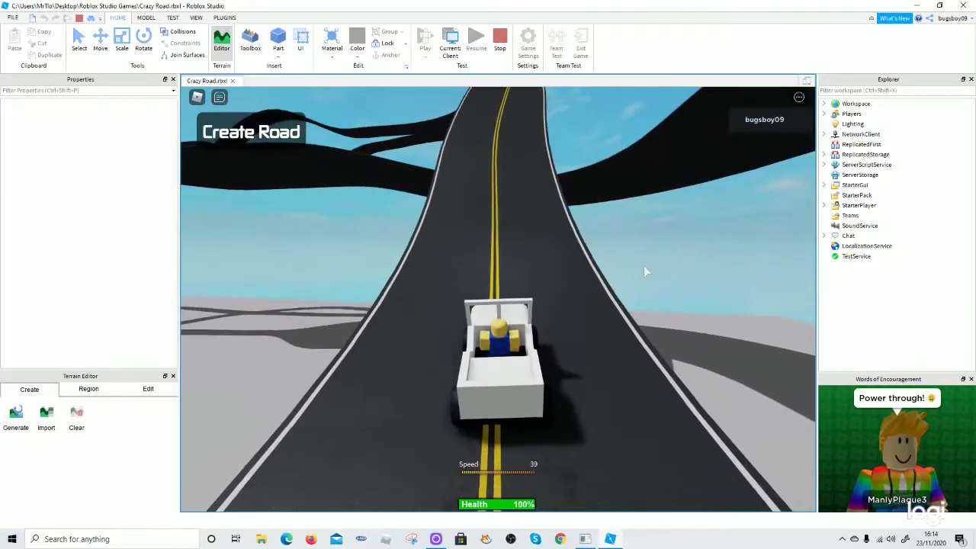
key(w)
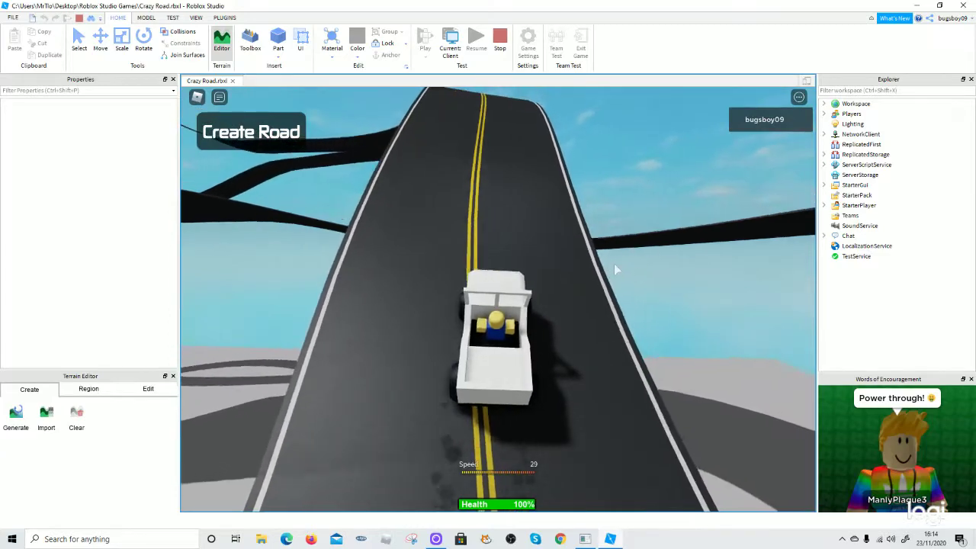
Drive the jeep over the crest onto the elevated curve above the multi-lane road and turn it around
right_drag(602, 265, 602, 265)
key(w)
key(a)
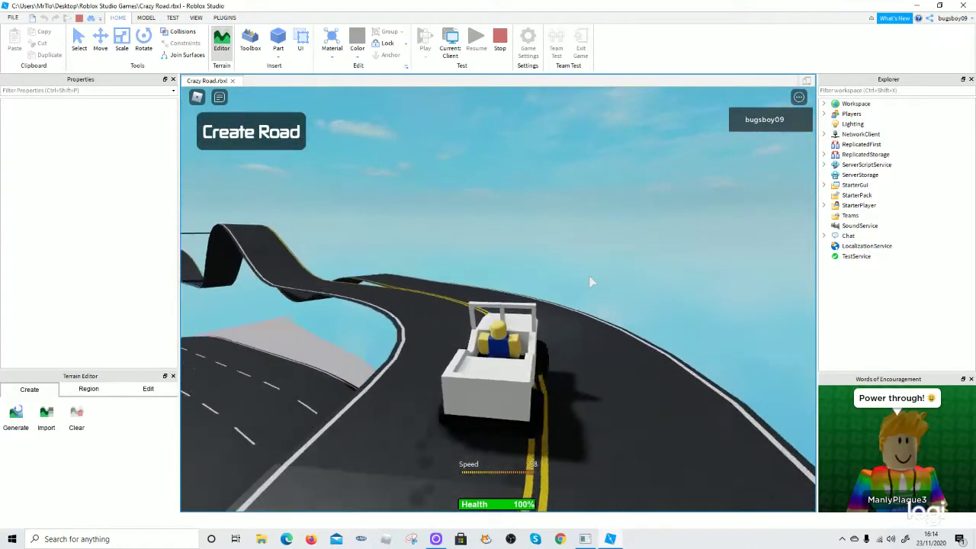
right_drag(589, 277, 569, 298)
key(w)
key(a)
key(w)
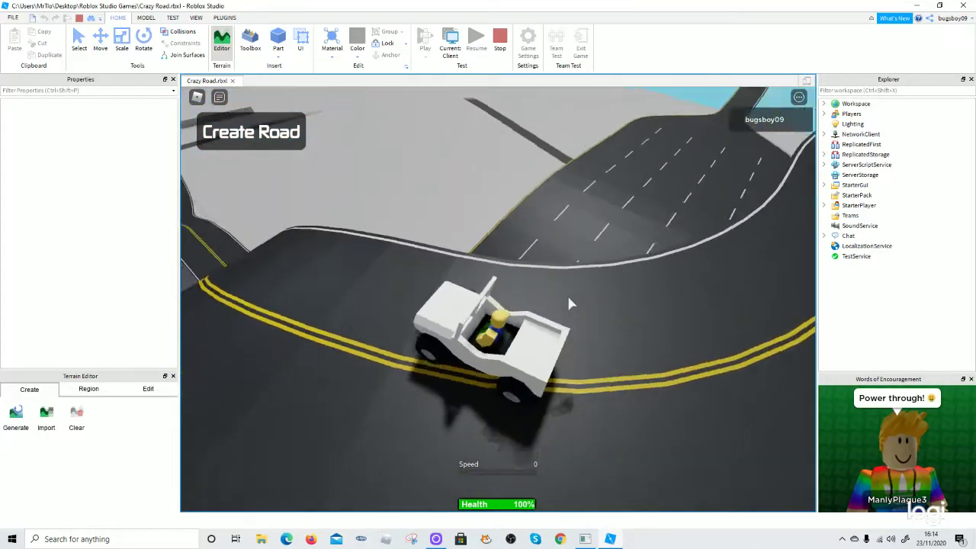
Drive the jeep back down the winding two-lane road, under the crossing road, to the spawn pad and end the playtest
key(d)
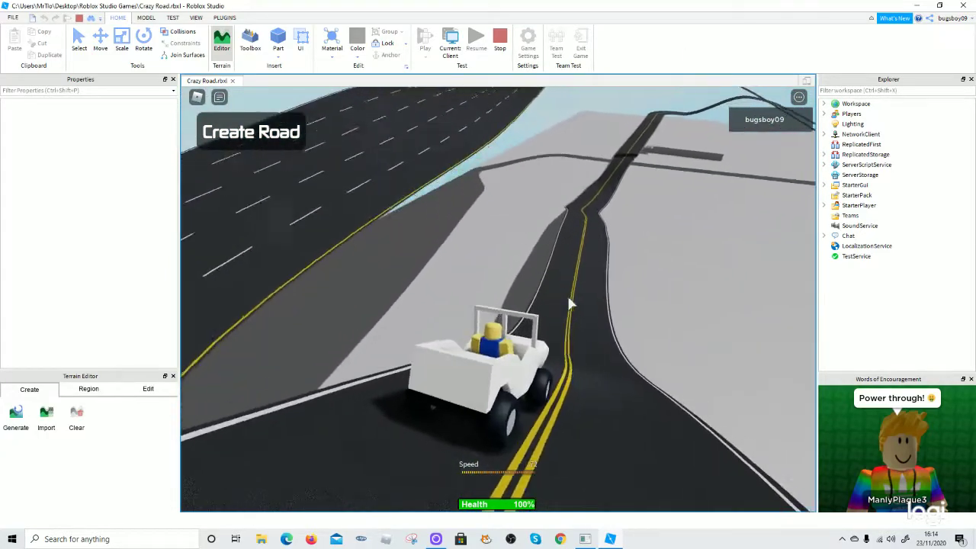
key(a)
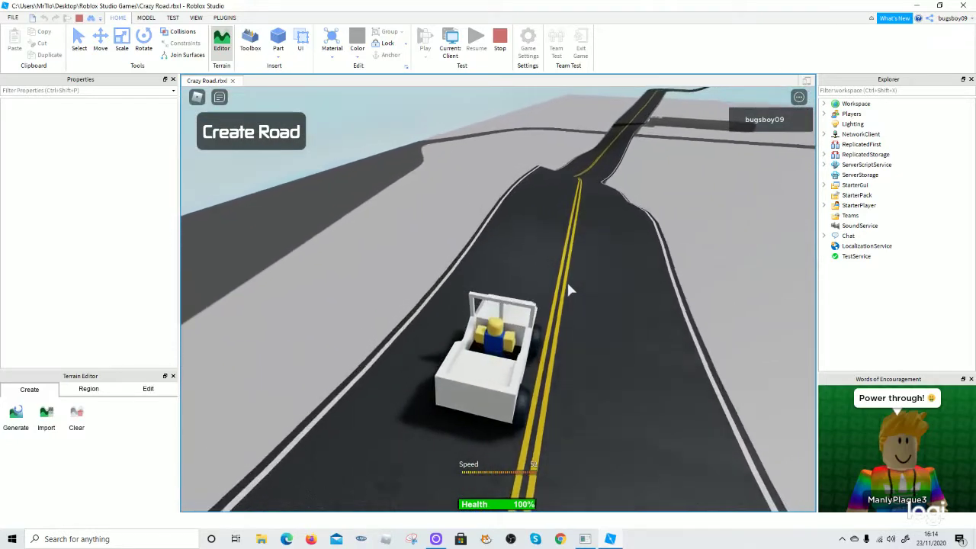
key(d)
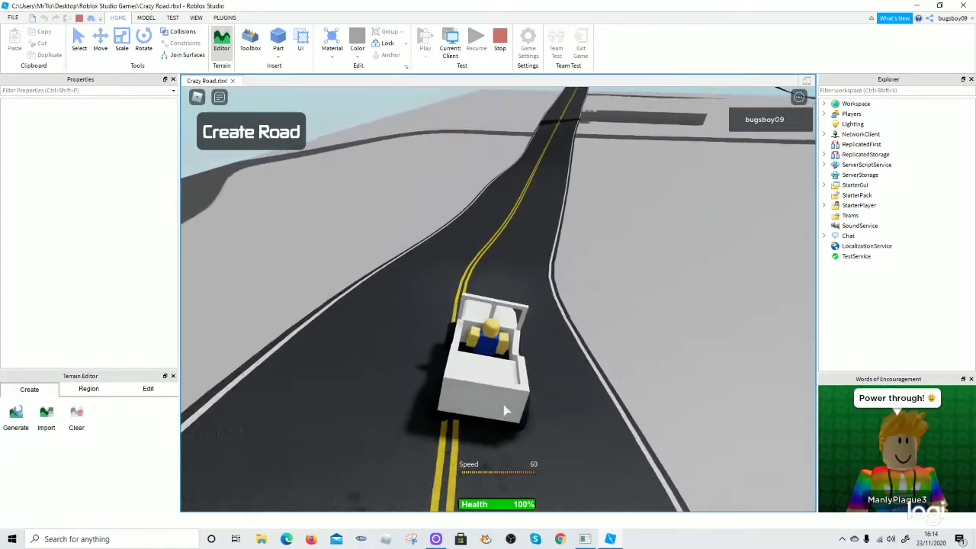
key(d)
right_drag(421, 410, 414, 328)
key(a)
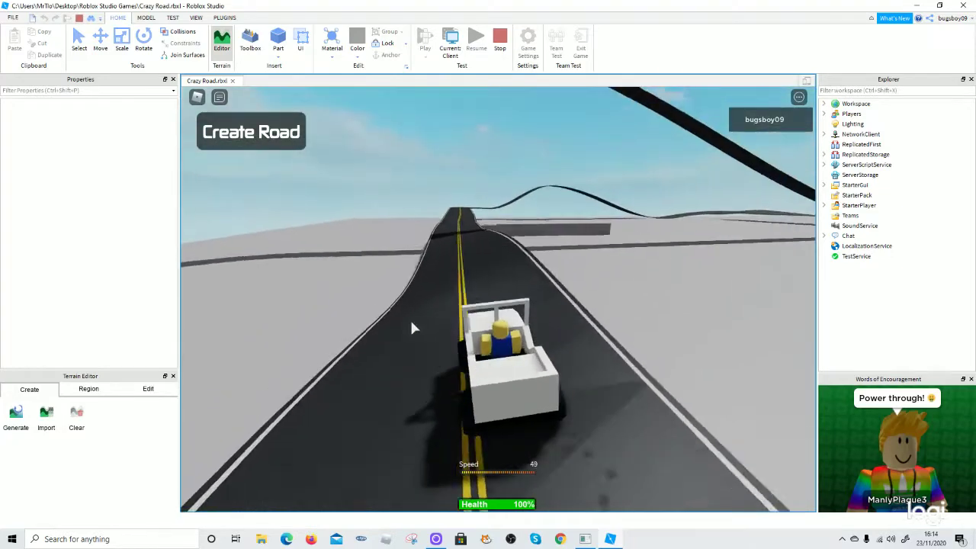
key(d)
key(a)
key(d)
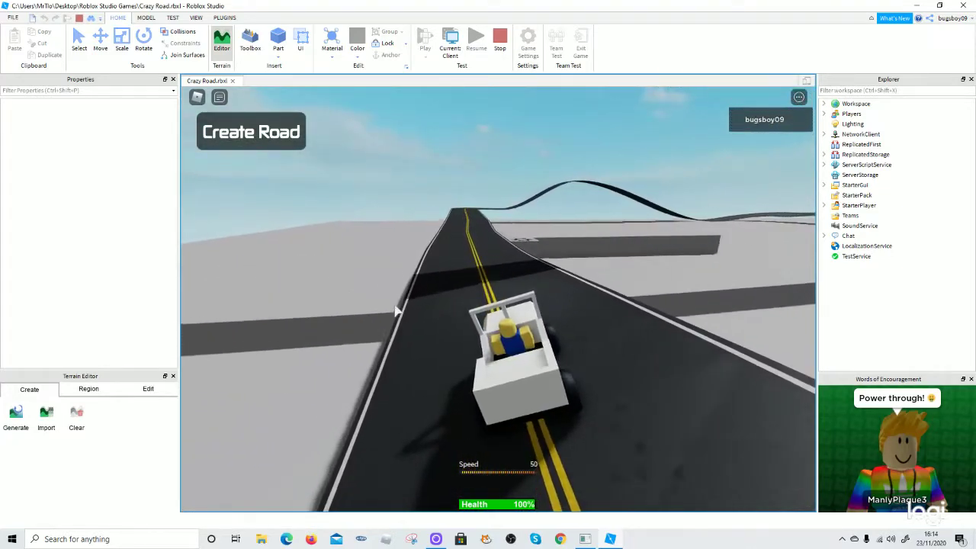
key(d)
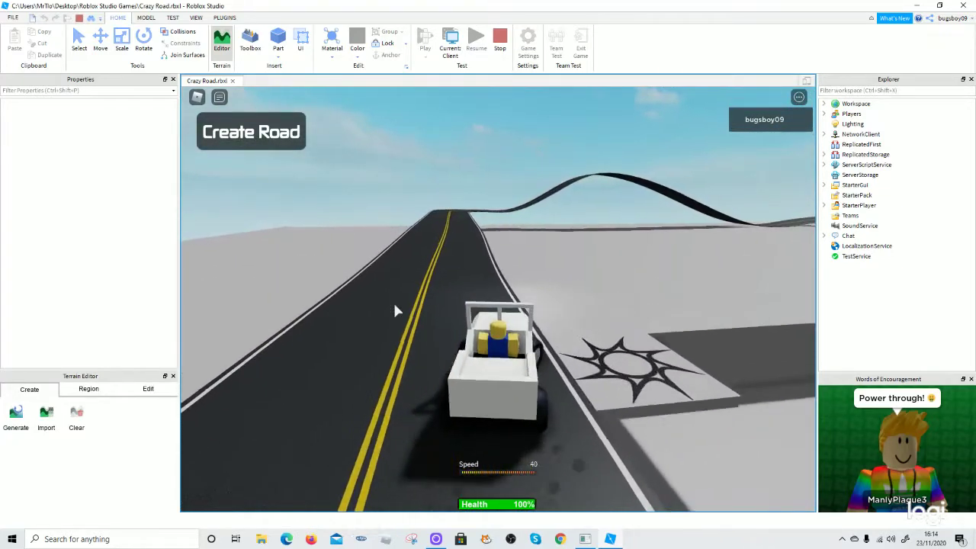
right_drag(396, 308, 447, 309)
Examine the road network from above in the editor, including the multi-lane sections and the overlapping branches at its far end
scroll(451, 317, down, 4)
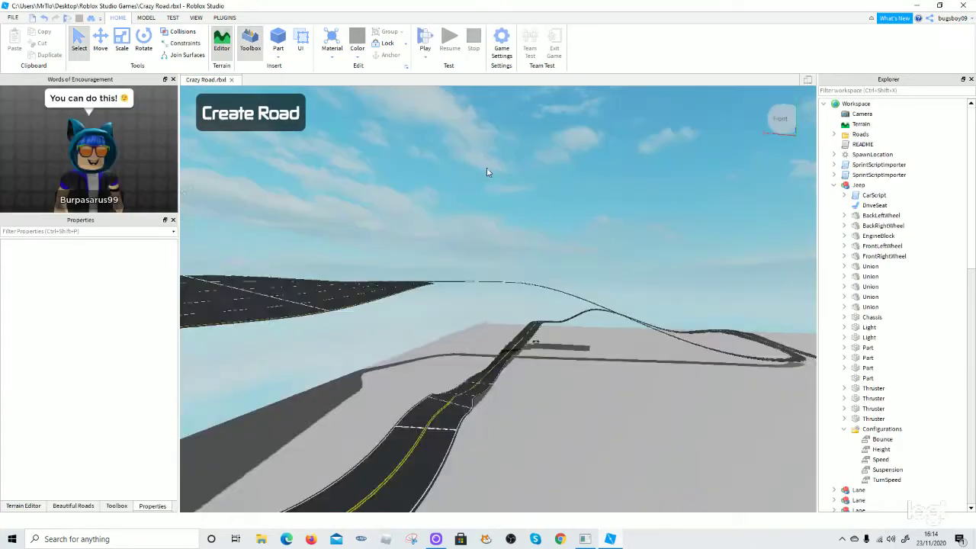
scroll(527, 243, down, 2)
scroll(527, 263, up, 4)
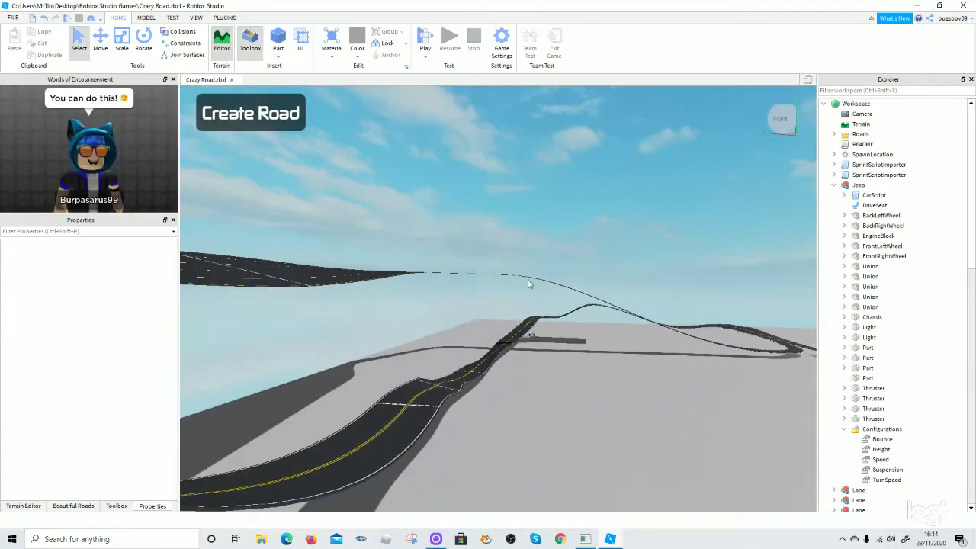
scroll(495, 385, up, 4)
right_drag(498, 311, 499, 312)
scroll(499, 312, down, 4)
scroll(499, 312, down, 6)
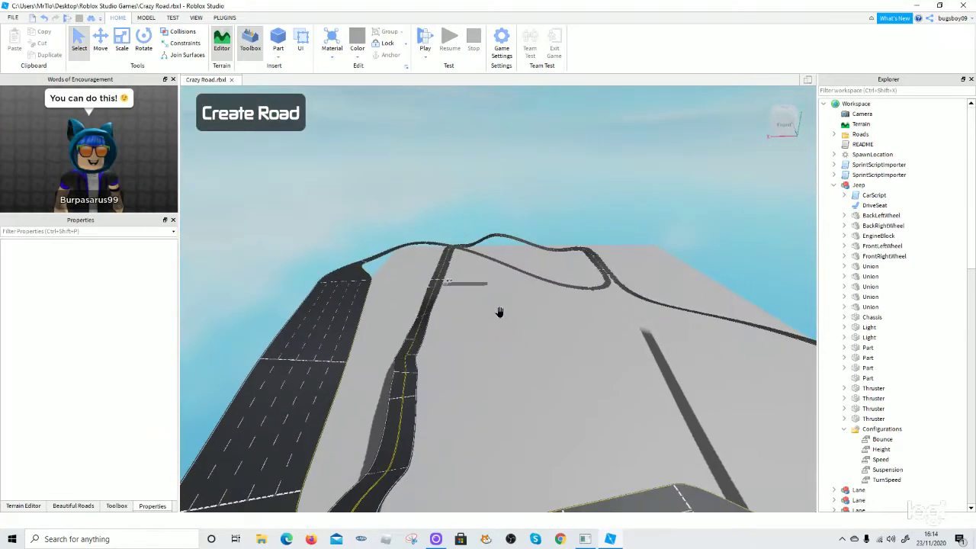
scroll(499, 312, down, 1)
scroll(552, 332, down, 5)
right_drag(552, 292, 583, 320)
scroll(583, 318, up, 5)
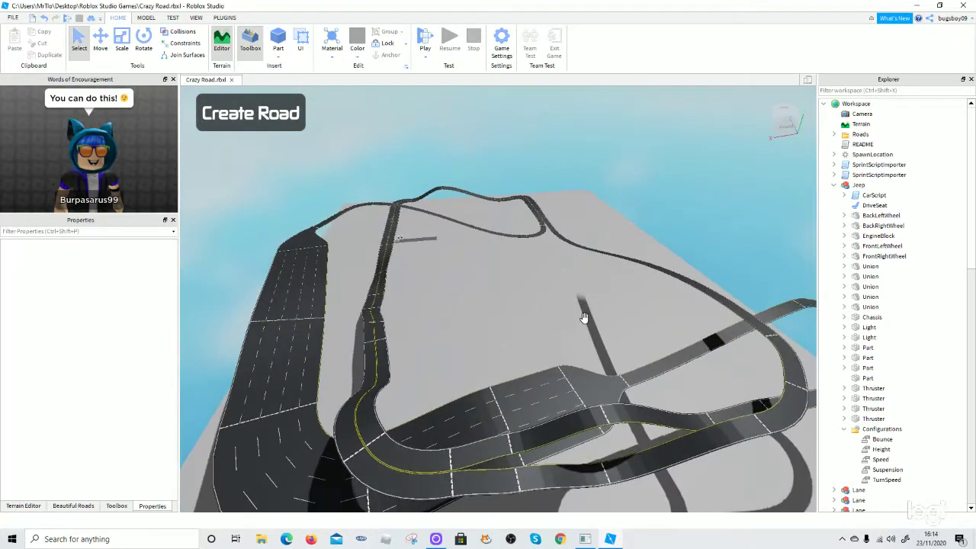
scroll(587, 321, up, 6)
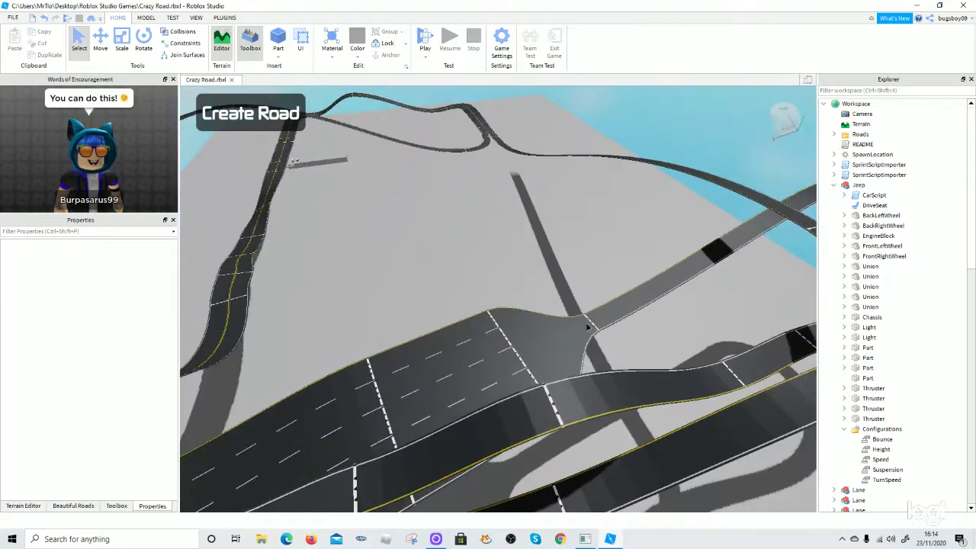
Inspect the tight two-lane curve crossing over the multi-lane road from above, close up and from the opposite side
scroll(585, 328, down, 8)
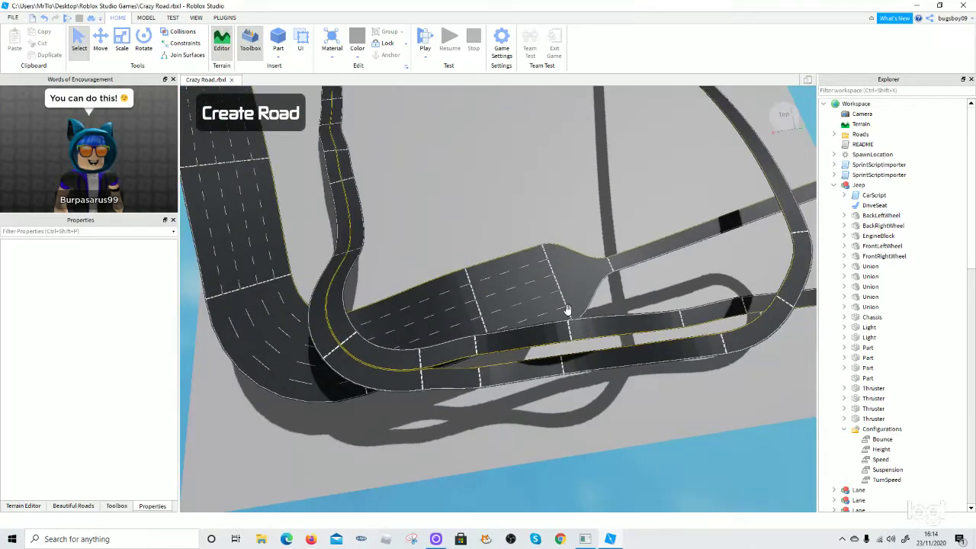
scroll(537, 299, up, 8)
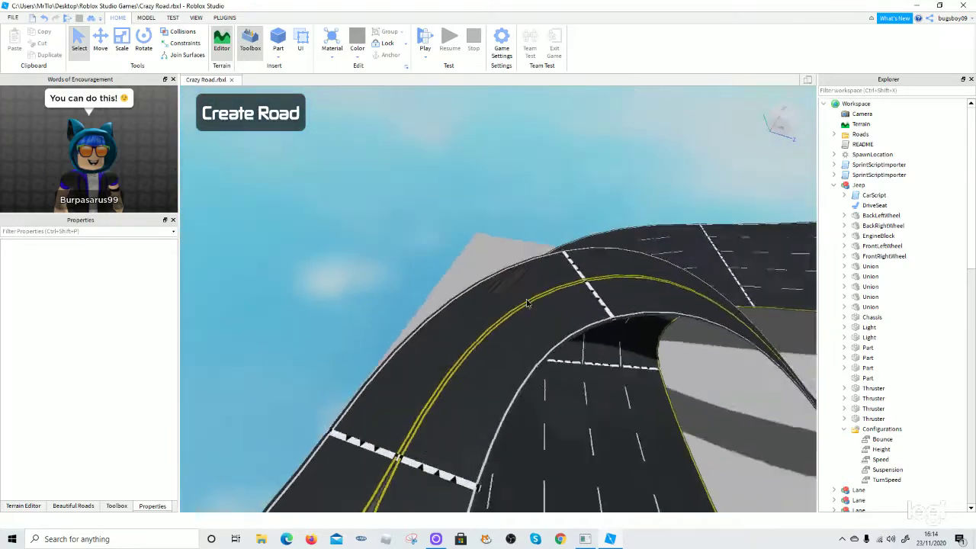
right_drag(528, 303, 536, 305)
scroll(536, 293, down, 8)
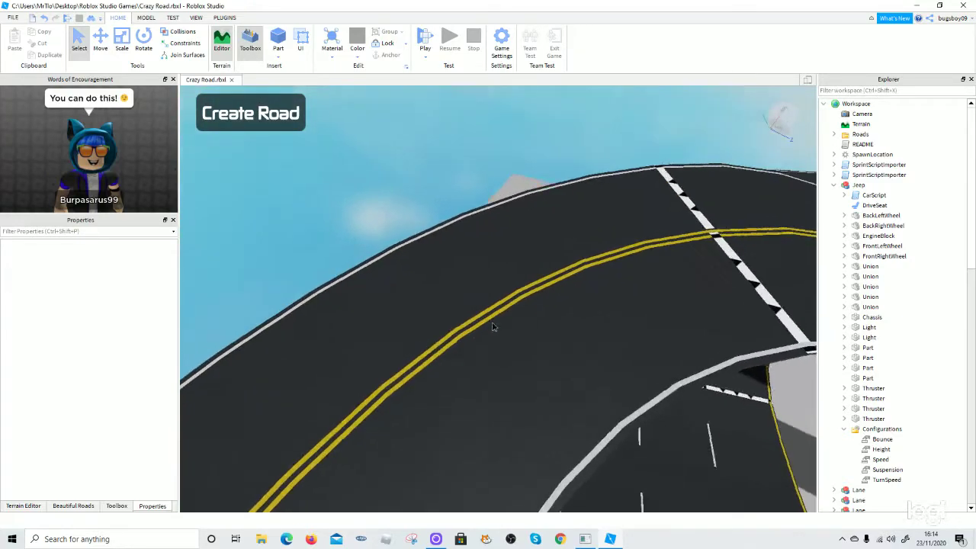
scroll(533, 303, down, 3)
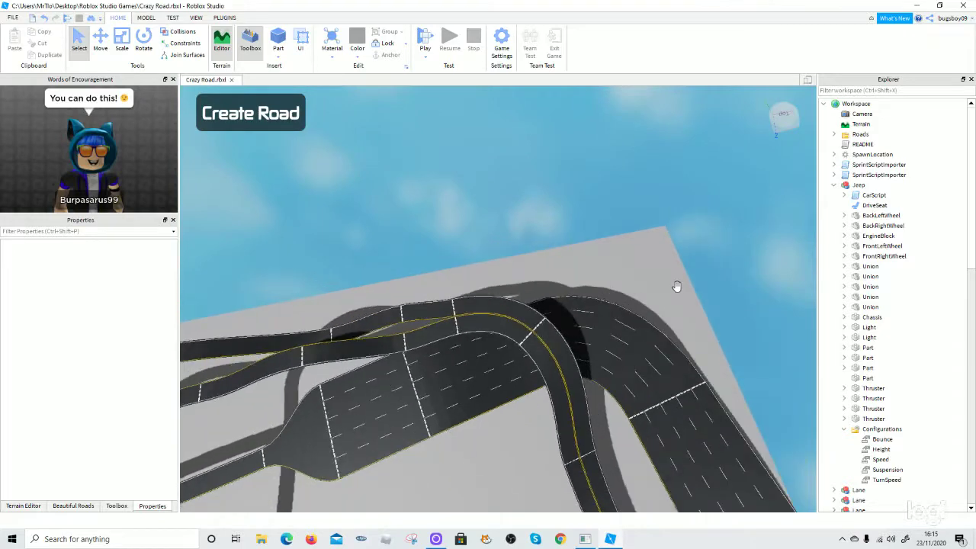
right_drag(543, 417, 544, 418)
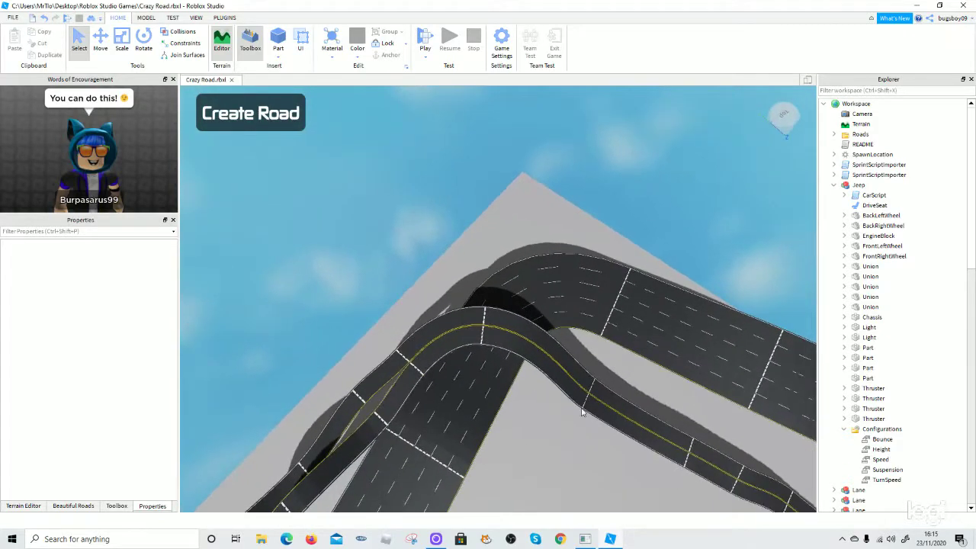
scroll(463, 375, down, 6)
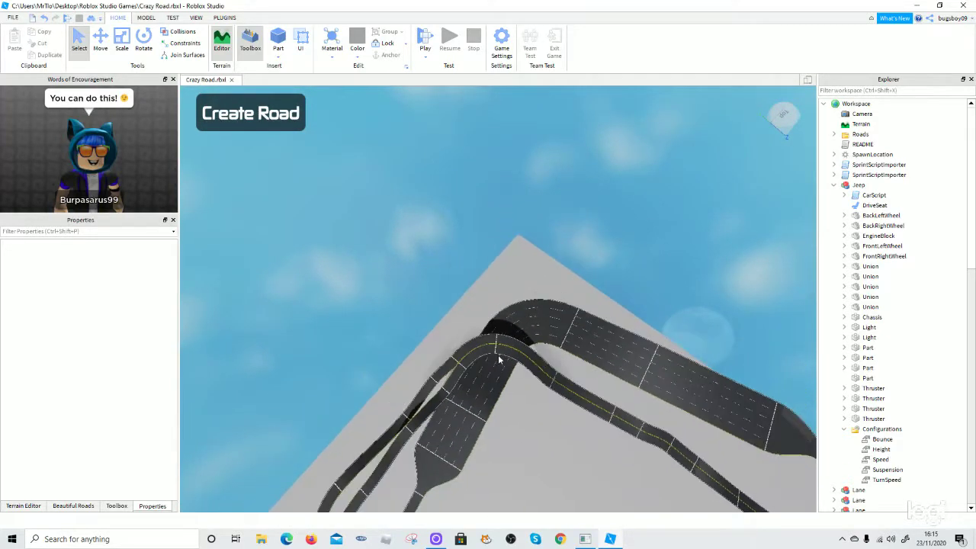
scroll(495, 356, down, 1)
scroll(496, 356, up, 3)
right_drag(495, 356, 553, 275)
Fly the camera along the two-lane road past the jeep and spawn pad to inspect the bend beyond them
key(w)
key(w)
key(w)
scroll(552, 263, up, 5)
scroll(552, 264, down, 4)
scroll(552, 263, up, 4)
scroll(552, 264, up, 3)
scroll(552, 264, down, 3)
scroll(552, 263, up, 3)
scroll(552, 266, up, 3)
scroll(551, 270, up, 3)
scroll(553, 272, down, 8)
scroll(555, 261, up, 10)
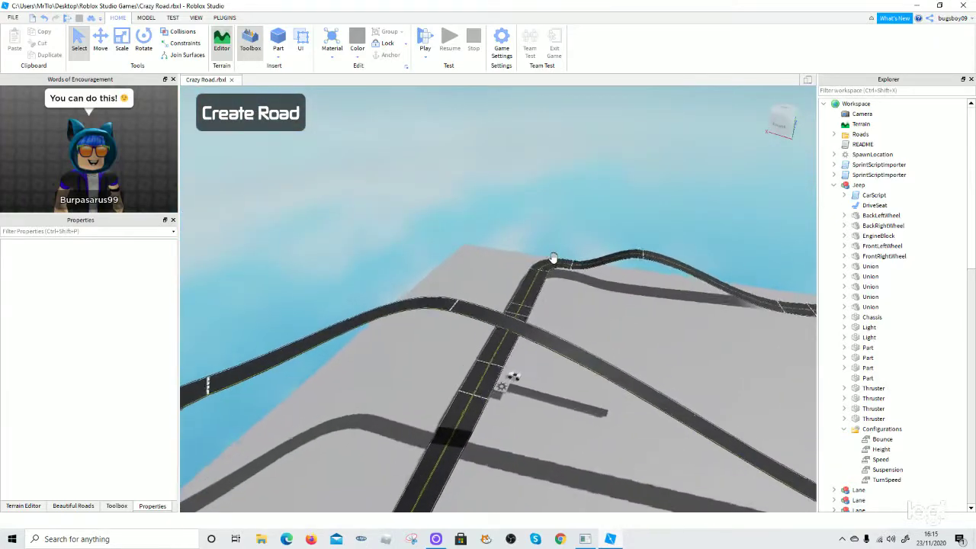
scroll(564, 267, up, 5)
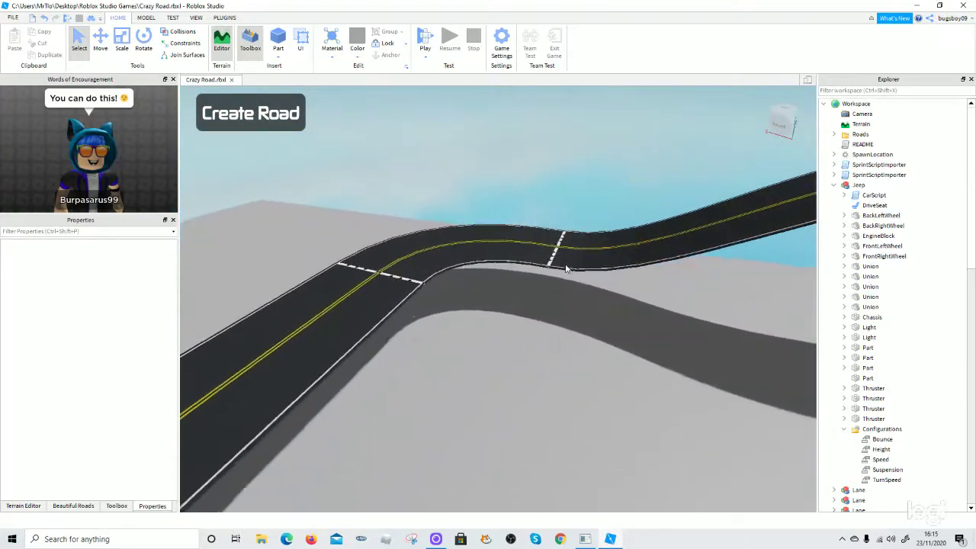
Follow the two-lane road back from the bend and up its steep climb to inspect the elevated roads crossing around it
mouse_move(496, 302)
right_down()
mouse_move(481, 310)
mouse_move(499, 309)
right_up()
scroll(481, 310, up, 4)
scroll(485, 311, up, 5)
key(a)
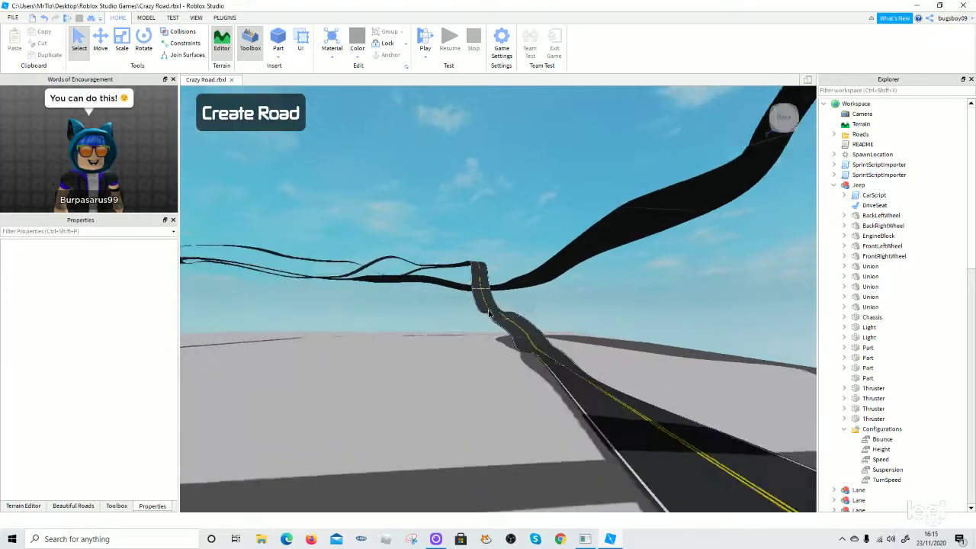
key(w)
scroll(491, 285, up, 6)
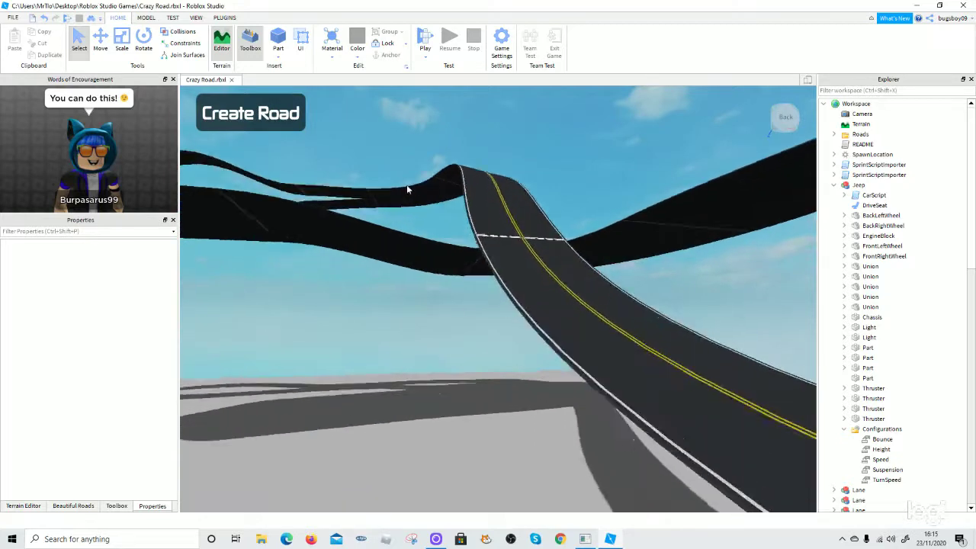
right_drag(554, 369, 575, 405)
scroll(543, 371, up, 5)
scroll(543, 371, up, 2)
key(a)
Fly past the spawn pad and around the far bend to view the elevated roads from the rising single road
key(w)
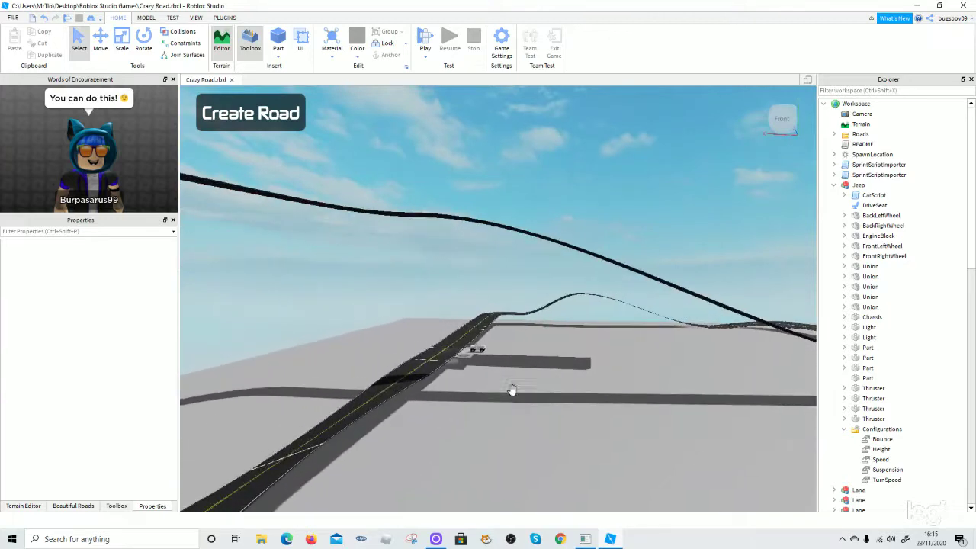
key(w)
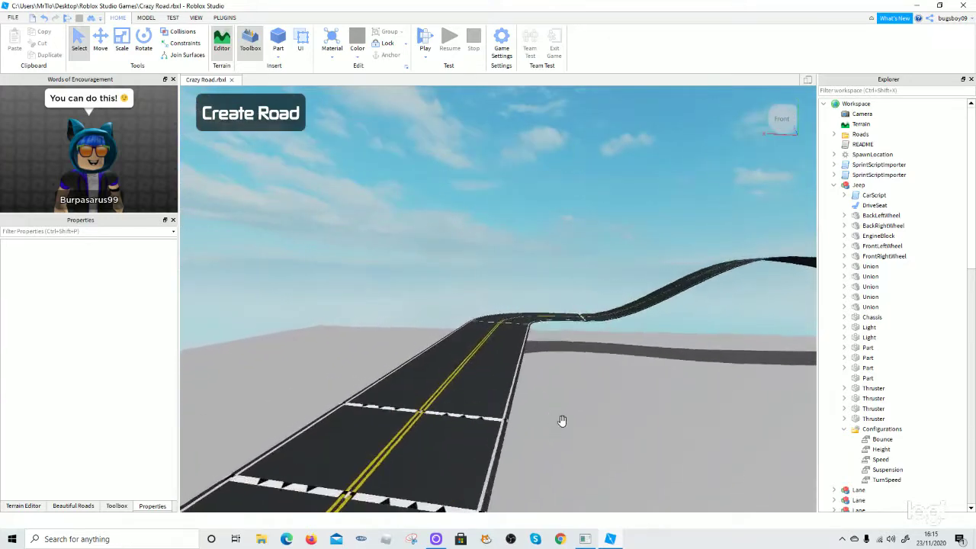
right_drag(602, 426, 587, 424)
key(w)
key(w)
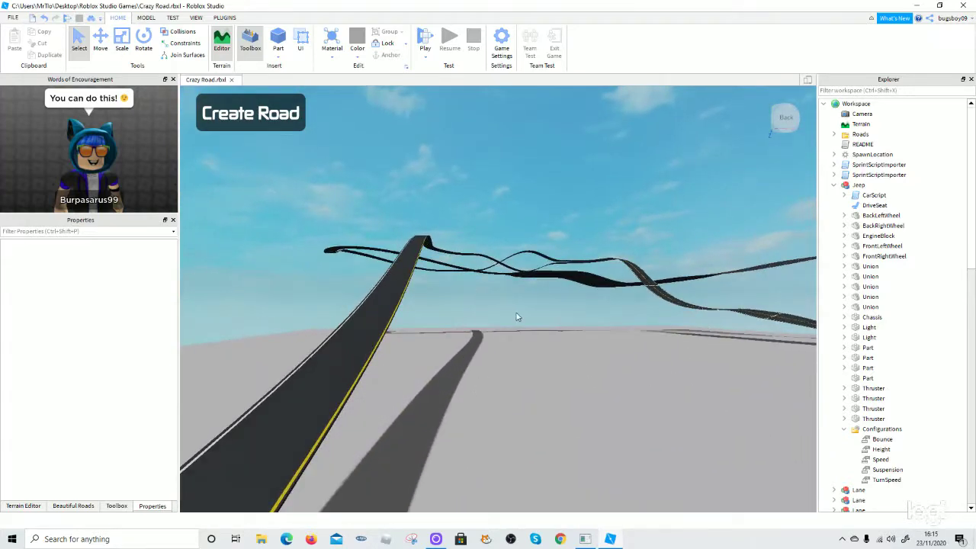
Follow the rising elevated road to inspect the point where it widens into the multi-lane section
middle_drag(561, 338, 499, 350)
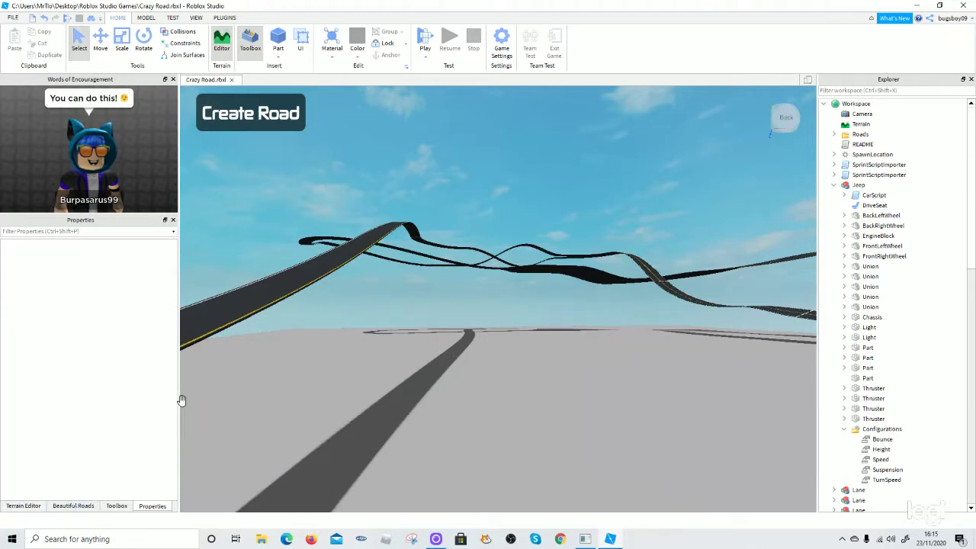
right_drag(438, 294, 439, 295)
key(w)
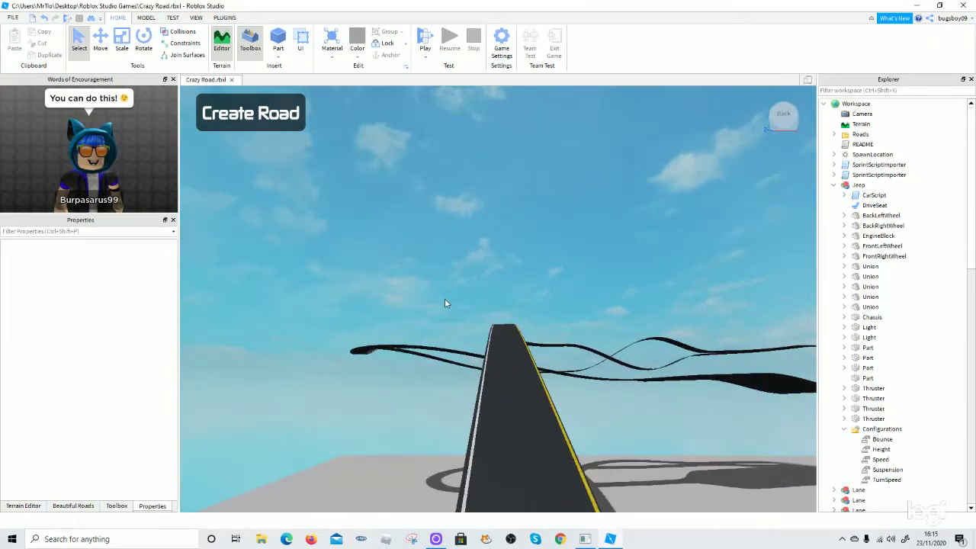
scroll(444, 299, up, 2)
scroll(393, 338, up, 6)
mouse_move(392, 337)
right_down()
mouse_move(411, 340)
mouse_move(385, 338)
right_up()
scroll(397, 340, up, 6)
scroll(386, 339, up, 2)
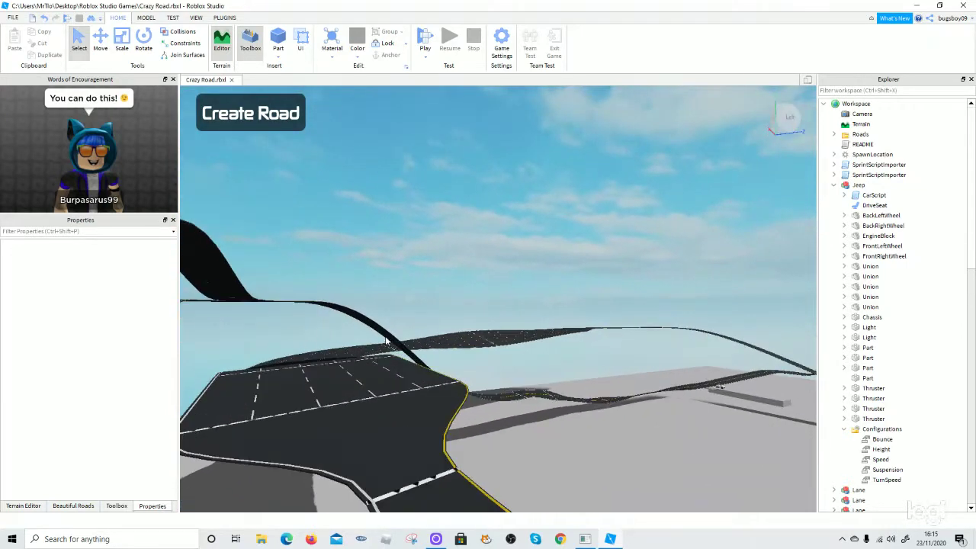
Return to the Crazy Road place and save it to its existing file
scroll(328, 285, up, 1)
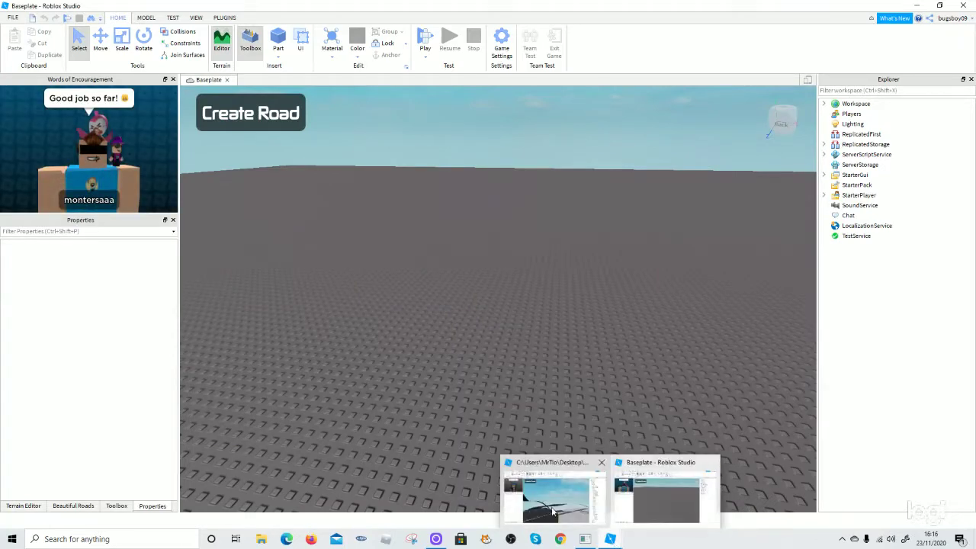
click(553, 503)
click(13, 17)
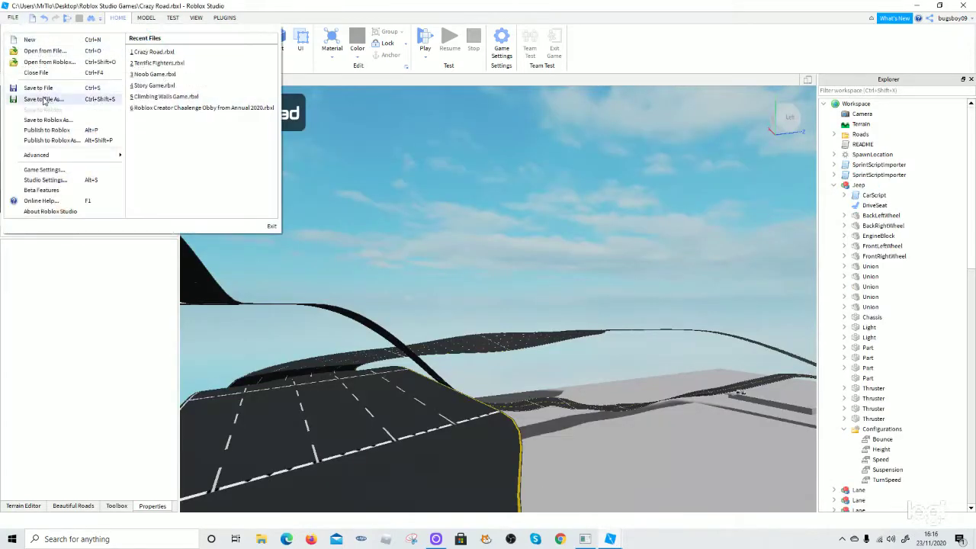
click(30, 88)
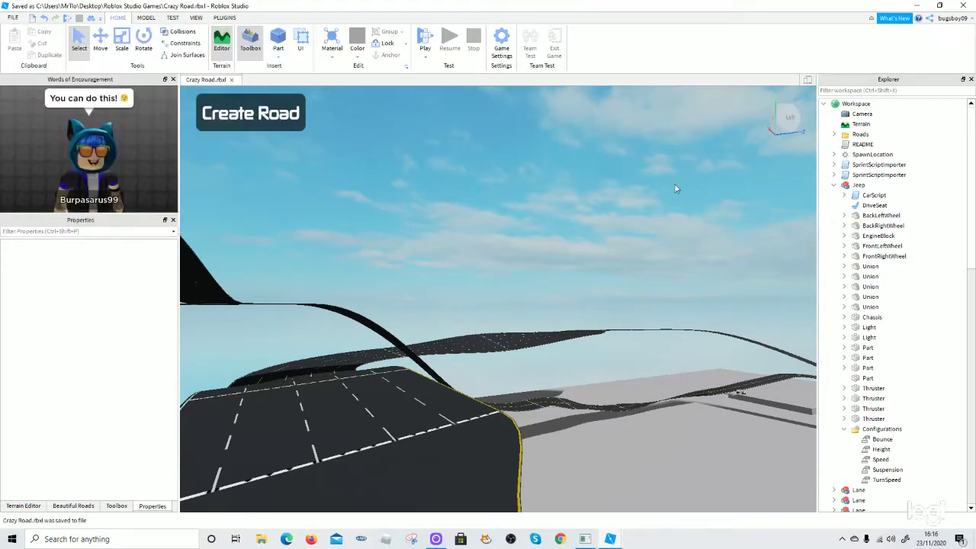
Switch to the Baseplate place and look over the empty baseplate from several sides
mouse_move(612, 544)
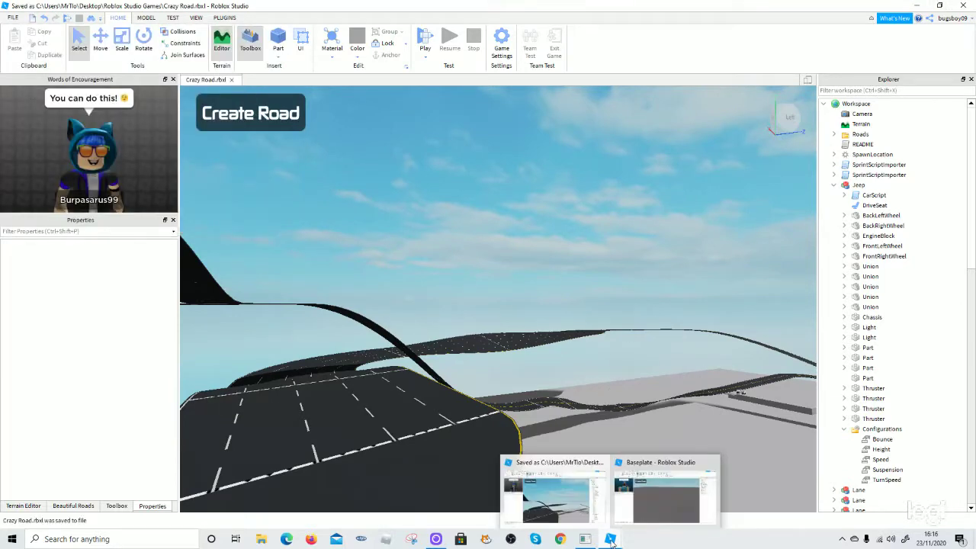
click(675, 505)
right_drag(500, 343, 500, 339)
key(w)
right_drag(568, 364, 568, 367)
key(s)
key(s)
right_drag(470, 400, 471, 404)
right_drag(356, 327, 339, 334)
key(w)
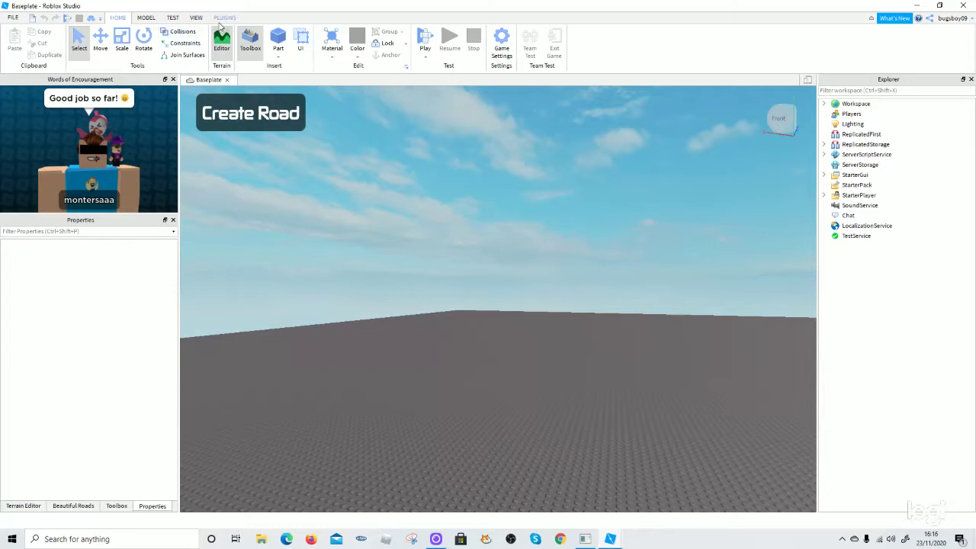
Display the installed plugin tools and look over the baseplate and its far edges
click(224, 18)
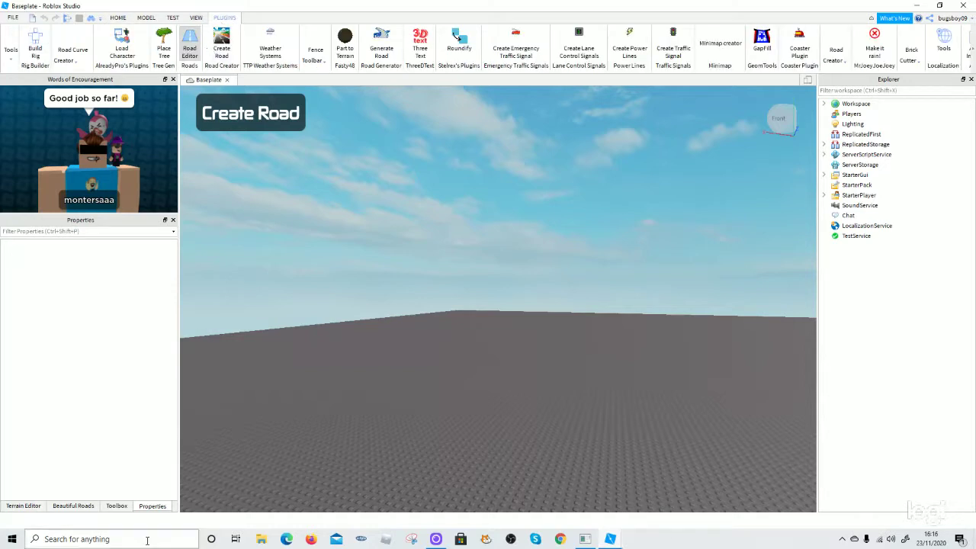
scroll(496, 242, up, 1)
scroll(610, 61, up, 3)
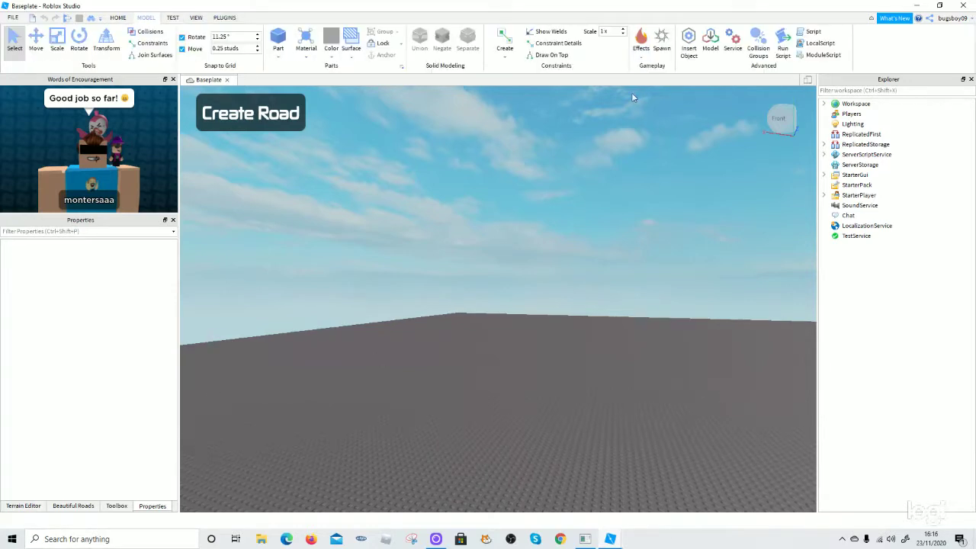
click(222, 17)
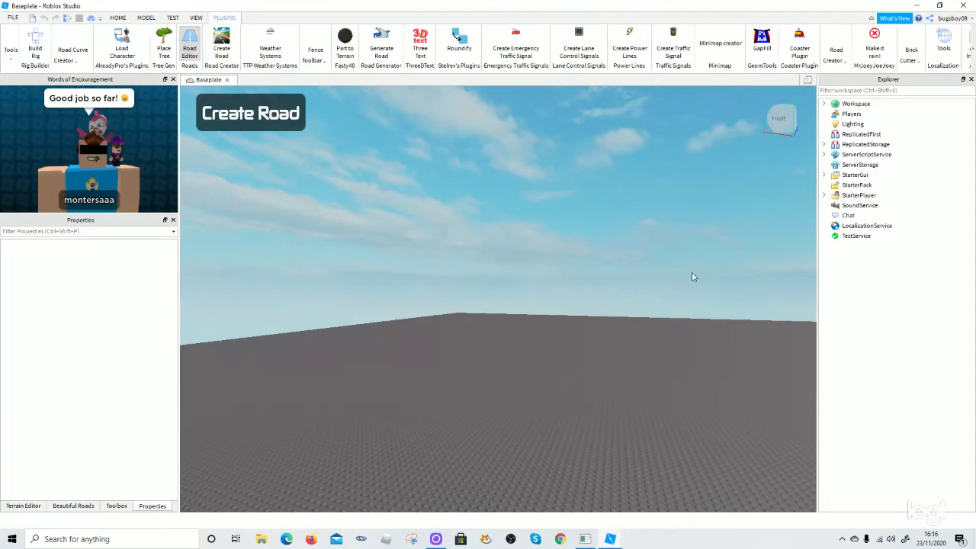
scroll(557, 111, up, 3)
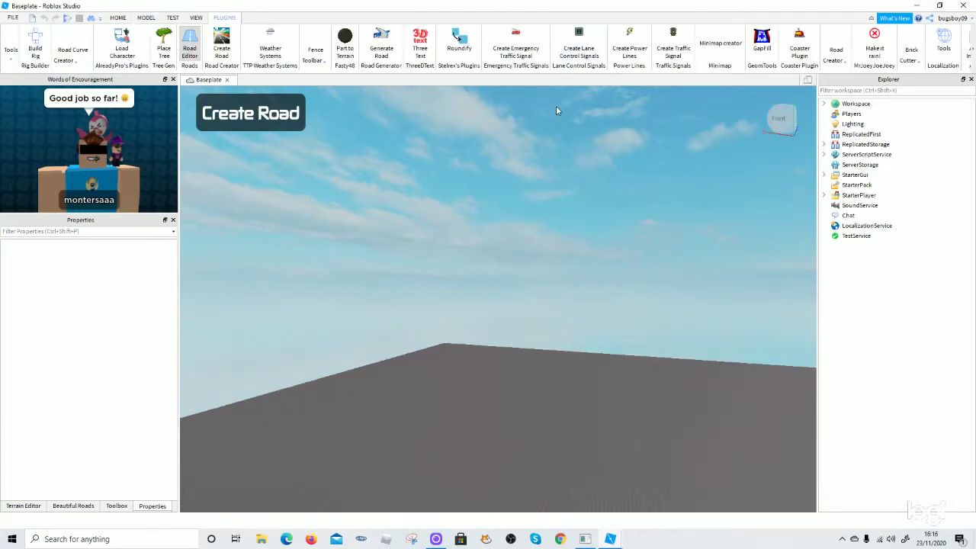
right_drag(592, 155, 592, 155)
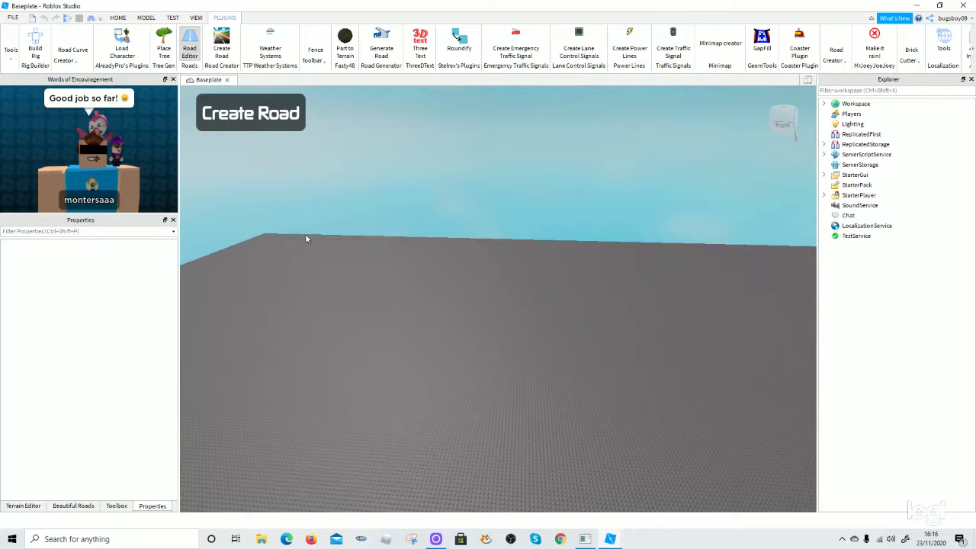
right_drag(380, 214, 378, 214)
scroll(54, 53, up, 4)
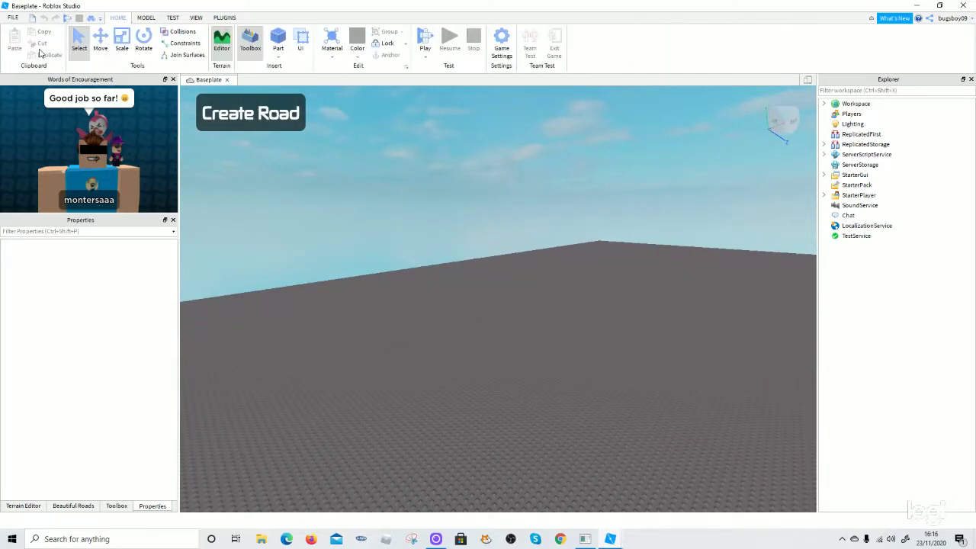
Open plugin management and look through the whole list of installed plugins
click(224, 17)
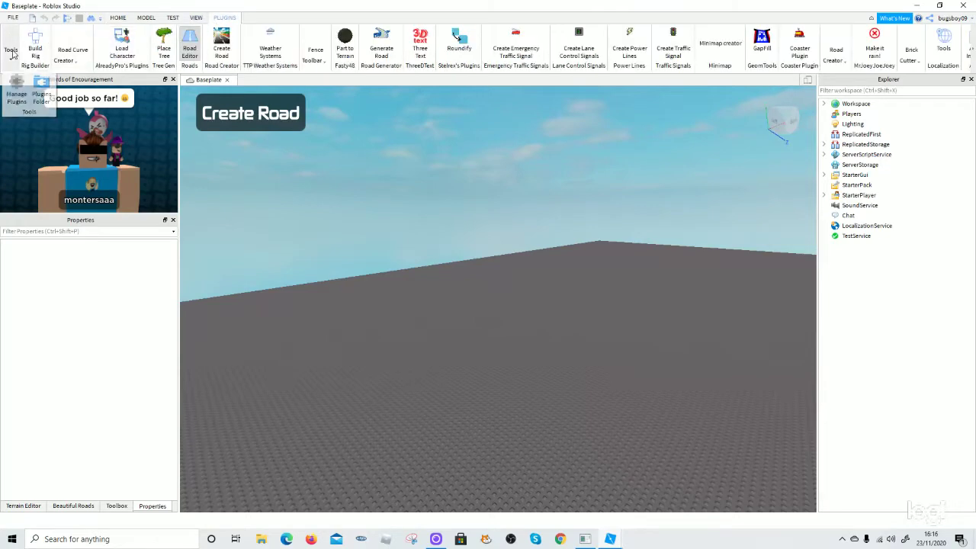
click(32, 93)
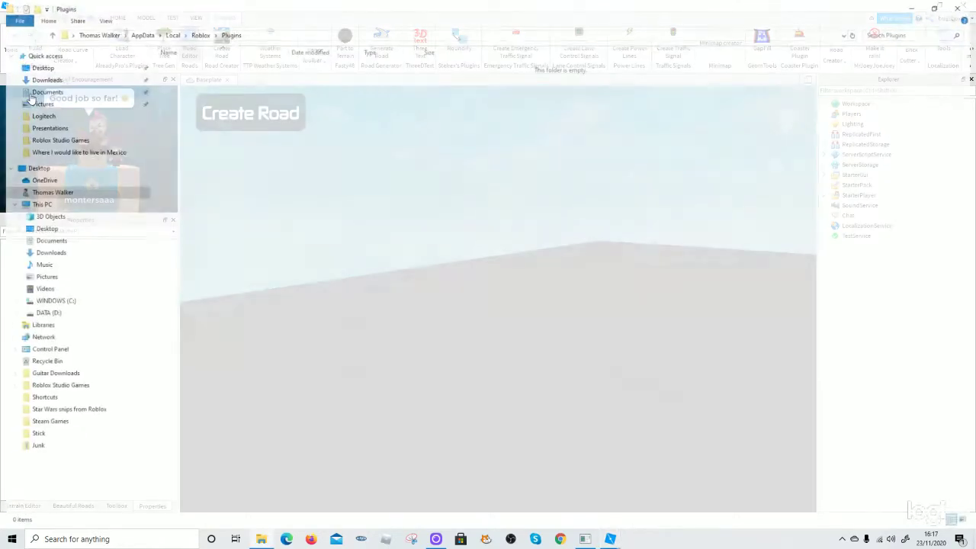
click(968, 4)
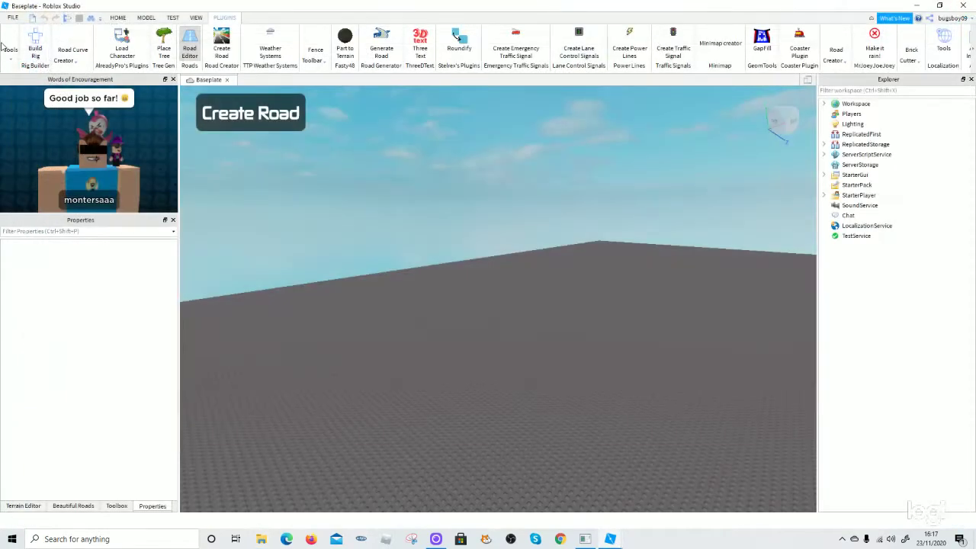
click(11, 83)
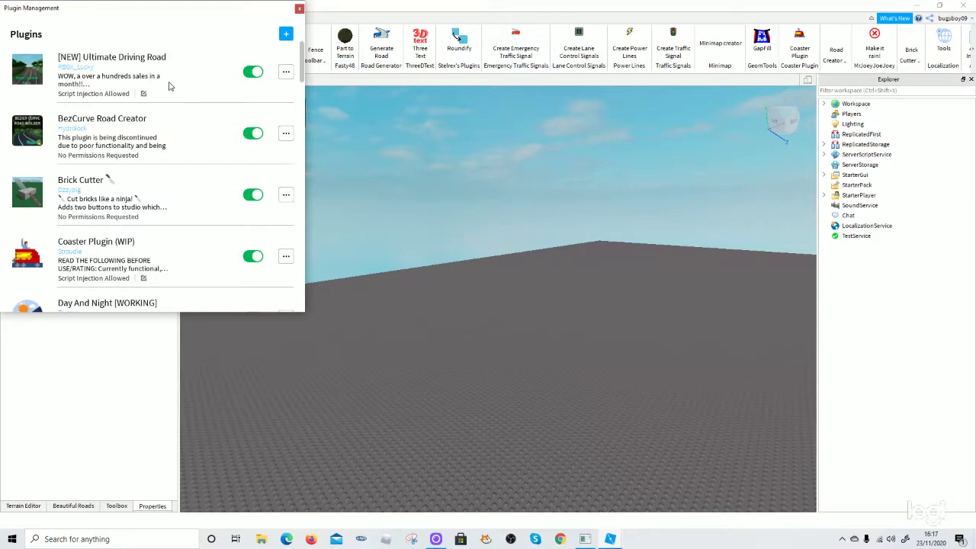
scroll(175, 87, down, 2)
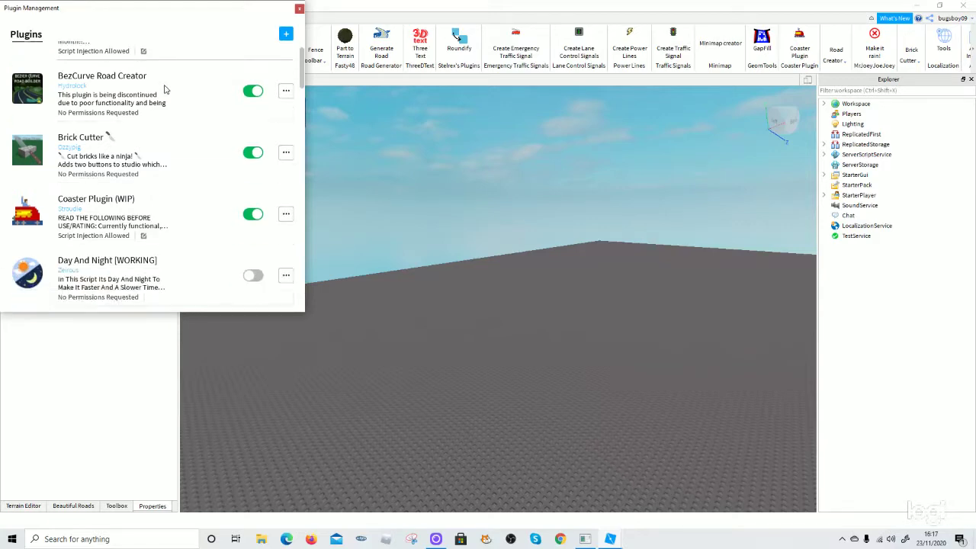
scroll(90, 141, down, 8)
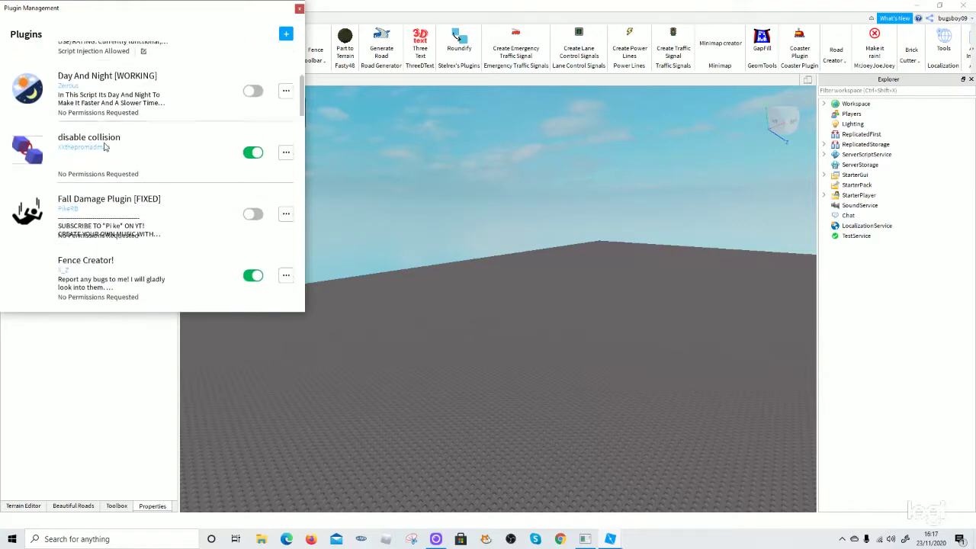
scroll(97, 153, down, 8)
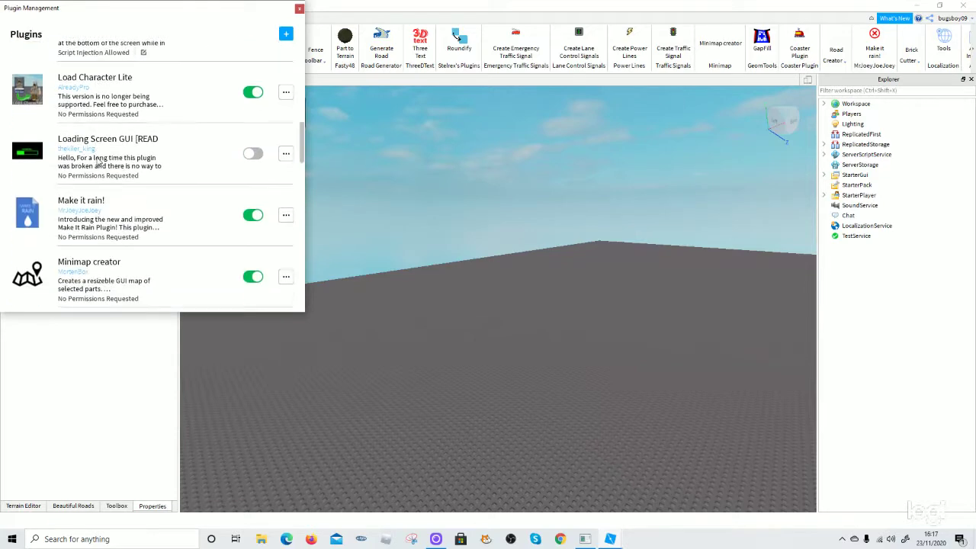
scroll(99, 190, down, 1)
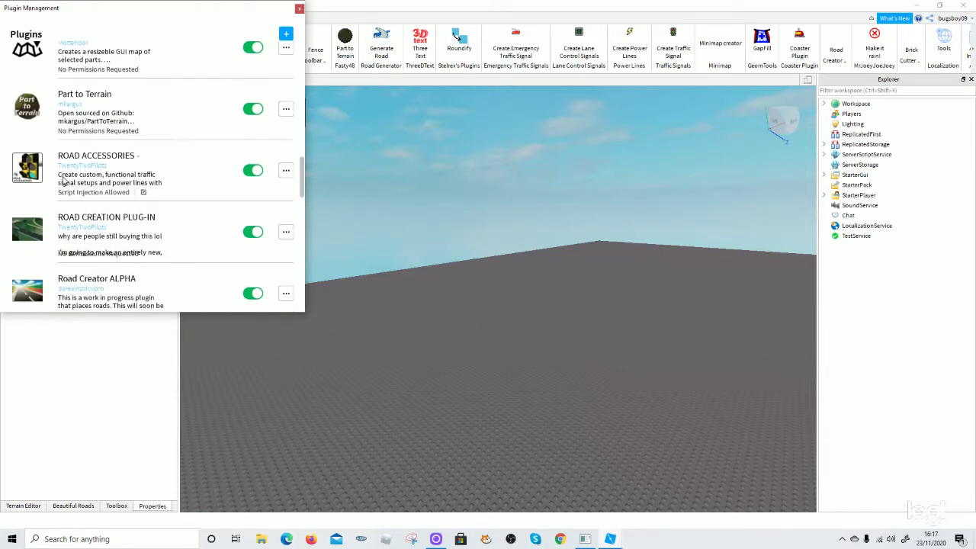
scroll(30, 176, down, 3)
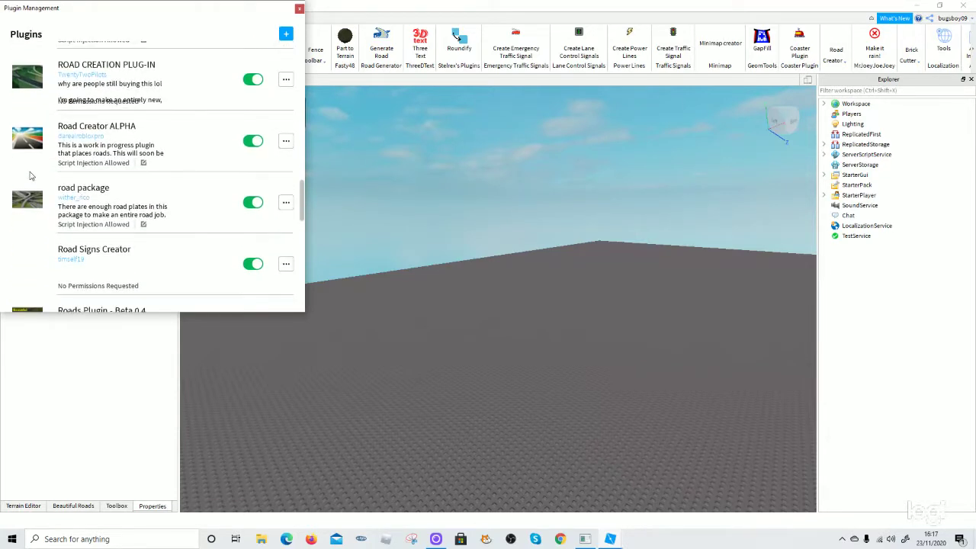
scroll(46, 193, down, 6)
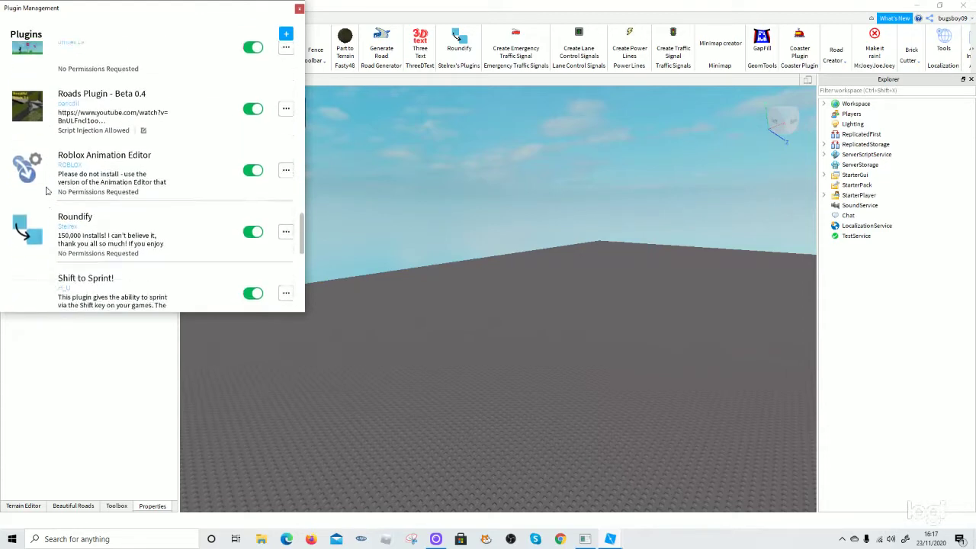
scroll(46, 190, down, 7)
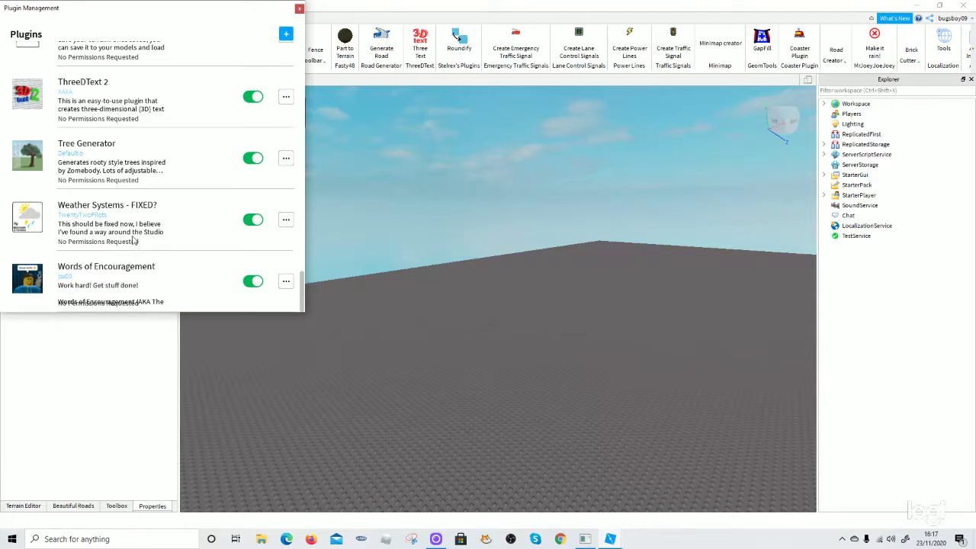
Find the Roads Plugin - Beta 0.4 entry, review the other road plugins around it, and close plugin management
scroll(114, 225, up, 2)
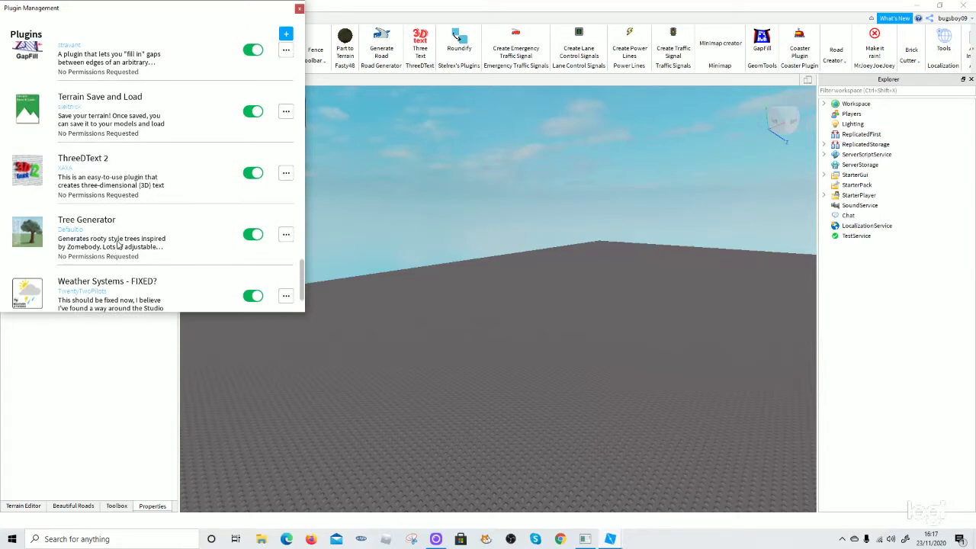
scroll(122, 236, up, 5)
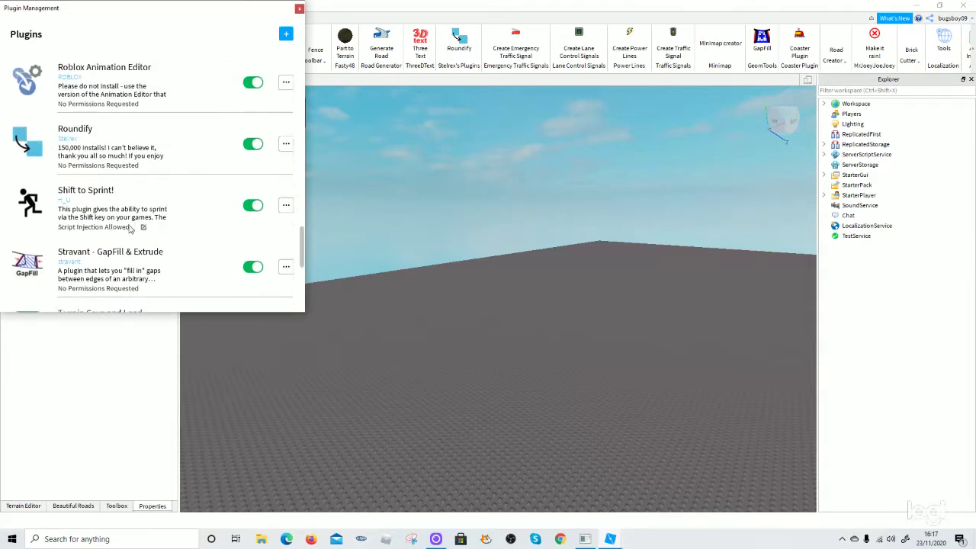
scroll(130, 229, up, 4)
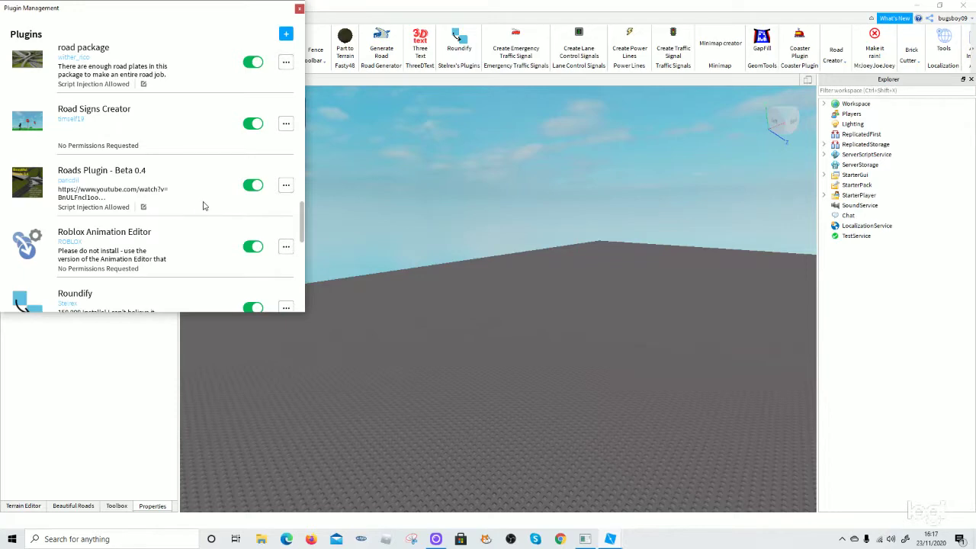
scroll(210, 207, up, 2)
scroll(206, 207, down, 2)
scroll(112, 205, up, 3)
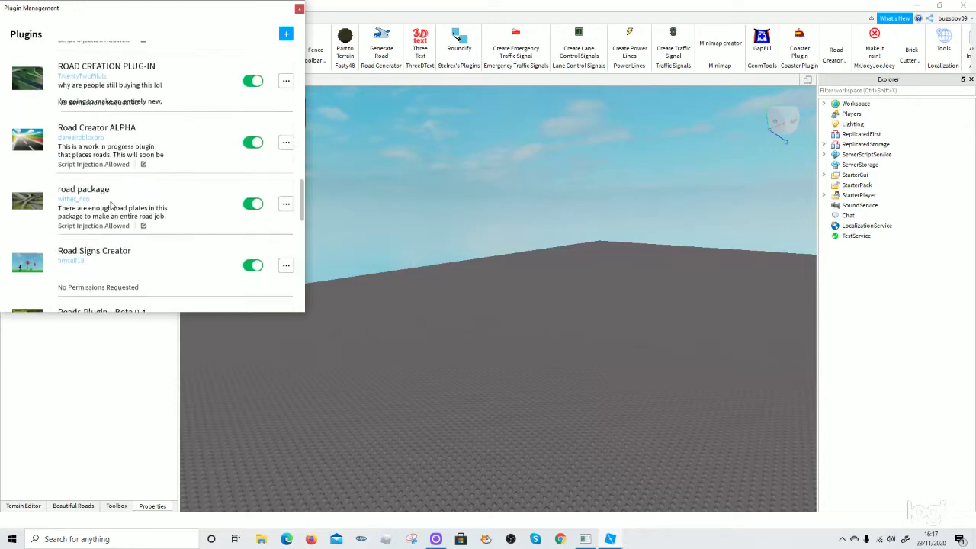
scroll(110, 204, up, 4)
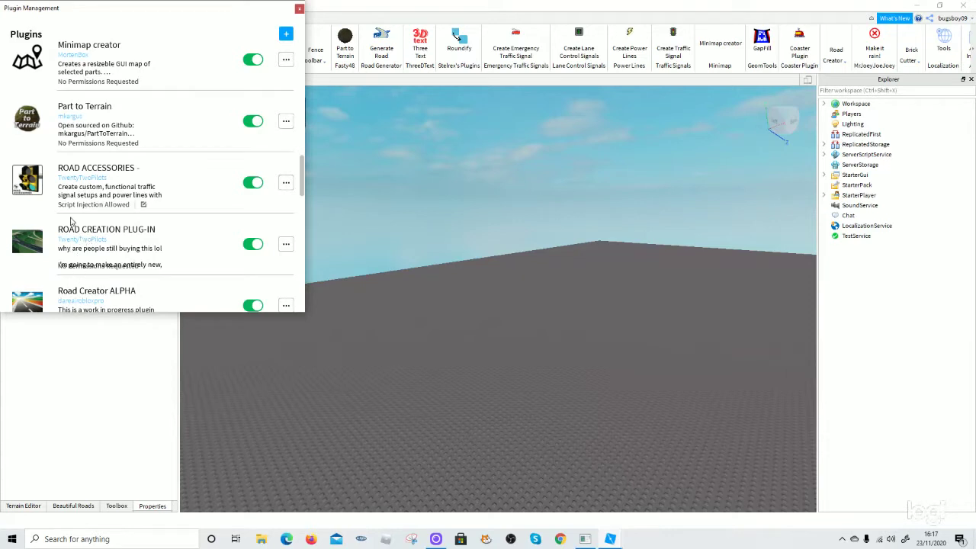
click(298, 10)
Open the Beautiful Roads plugin's road-building tools and check its render options
key(d)
key(w)
key(a)
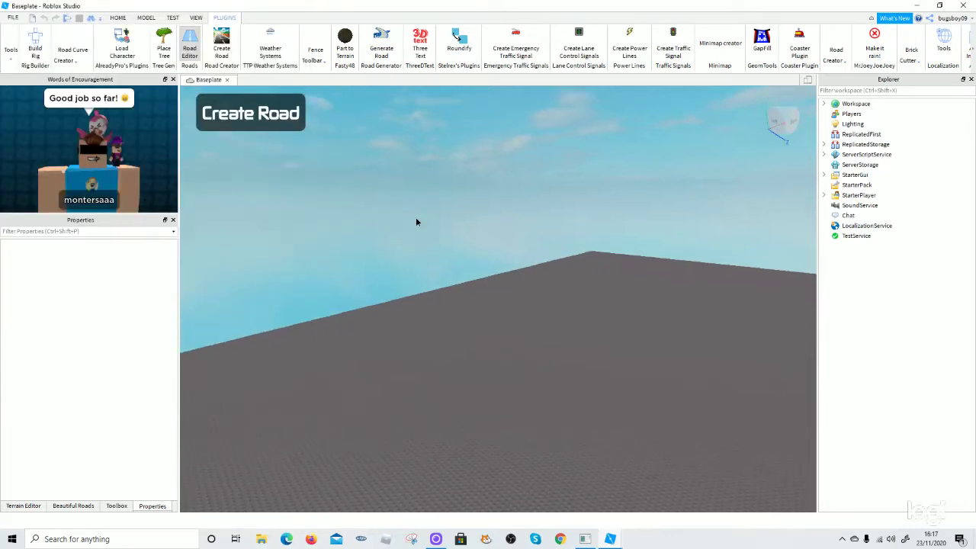
right_drag(416, 220, 407, 221)
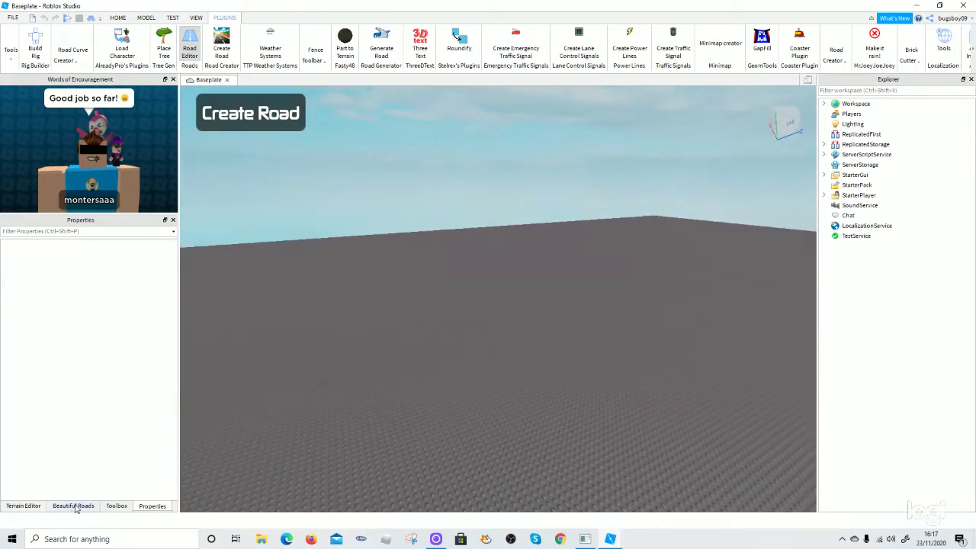
scroll(257, 293, down, 2)
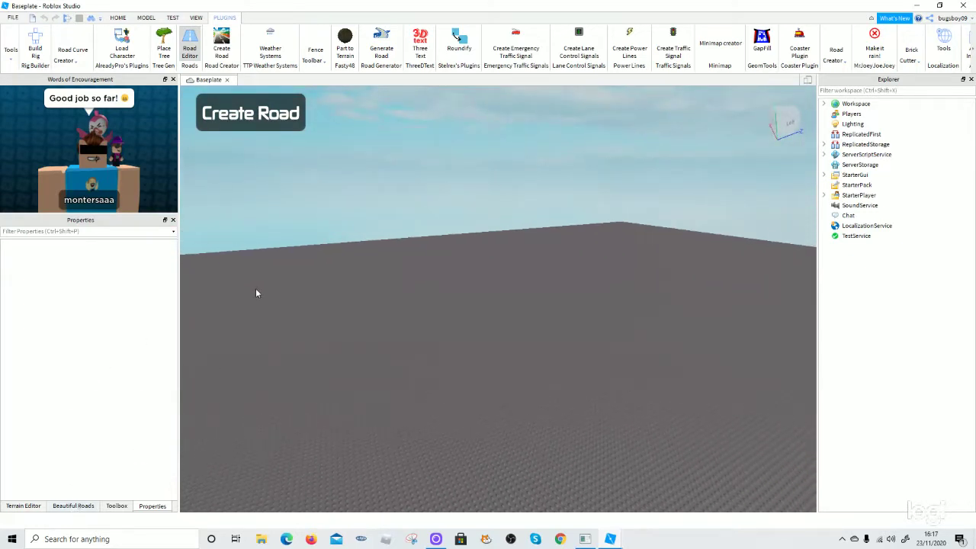
click(67, 506)
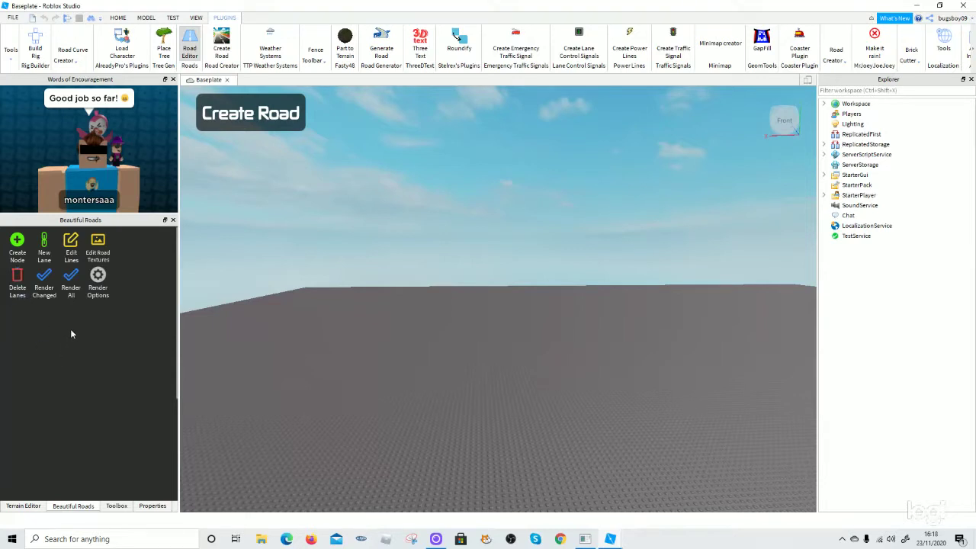
click(97, 292)
click(107, 288)
Create a first road node over the empty baseplate with Beautiful Roads
key(w)
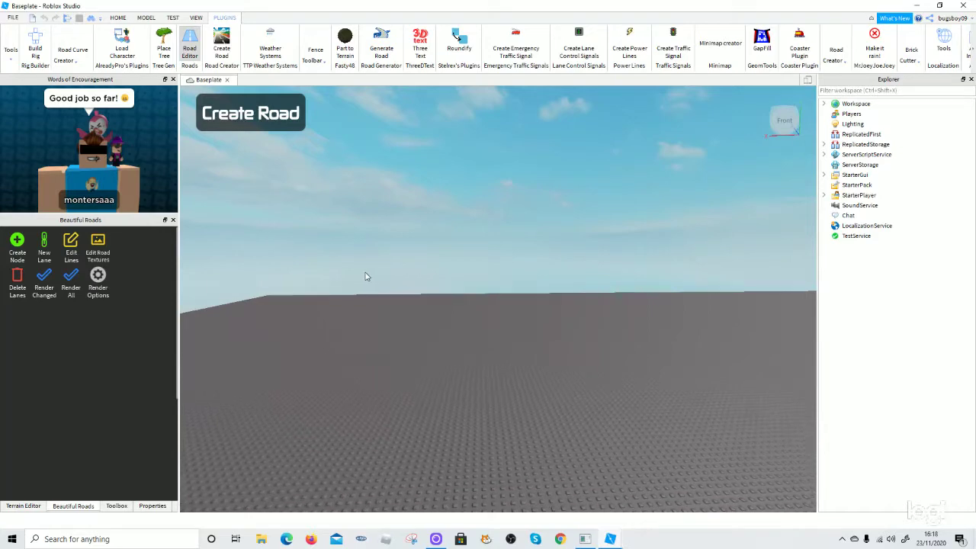
right_drag(374, 274, 373, 274)
right_drag(304, 327, 272, 336)
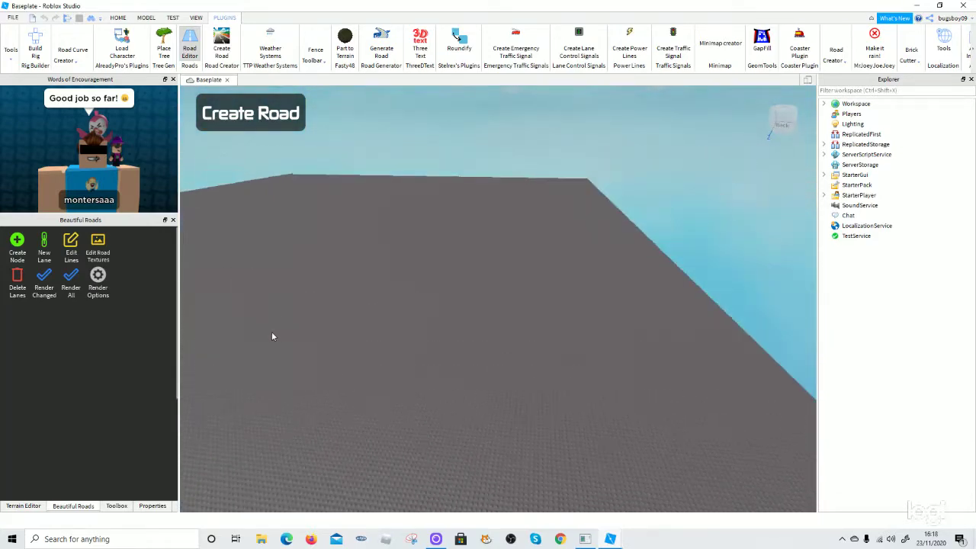
click(11, 257)
right_drag(444, 344, 462, 366)
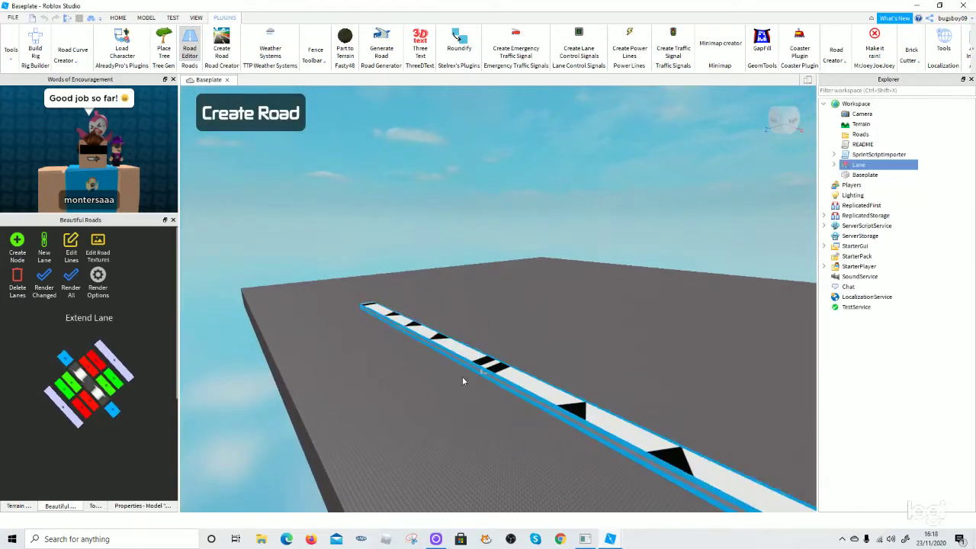
right_drag(574, 336, 567, 326)
scroll(573, 336, down, 3)
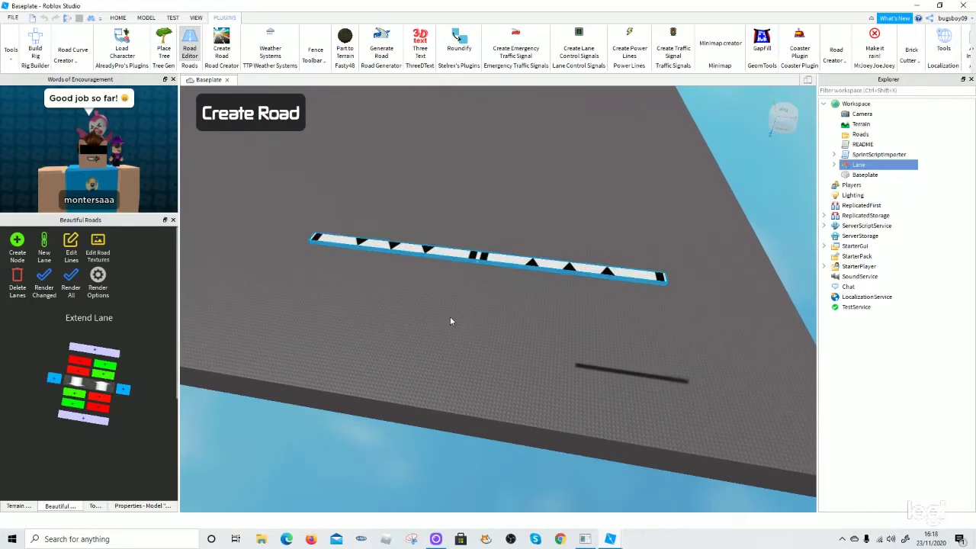
Examine the new lane piece from several angles and check the two nodes inside its Lane model
right_drag(450, 318, 451, 320)
scroll(450, 318, up, 3)
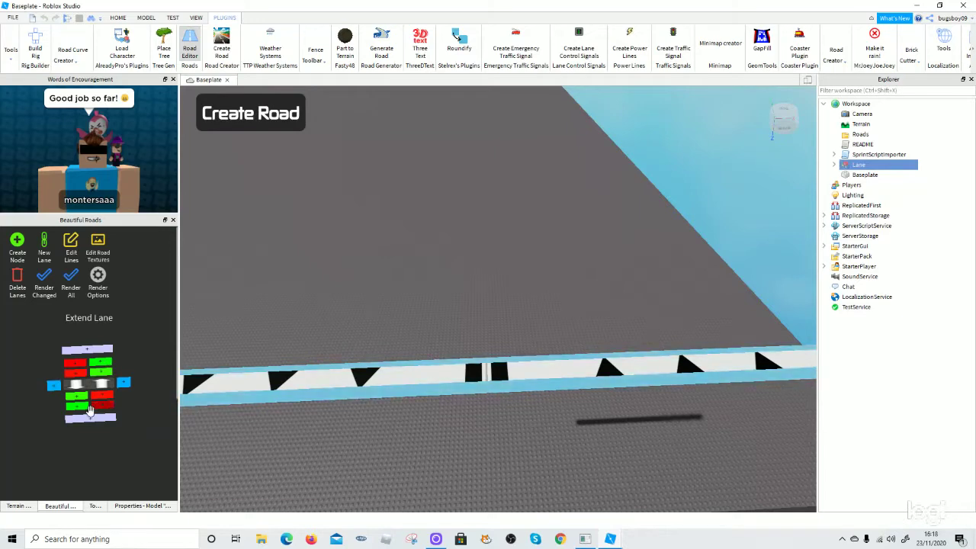
scroll(301, 294, down, 5)
scroll(313, 285, up, 2)
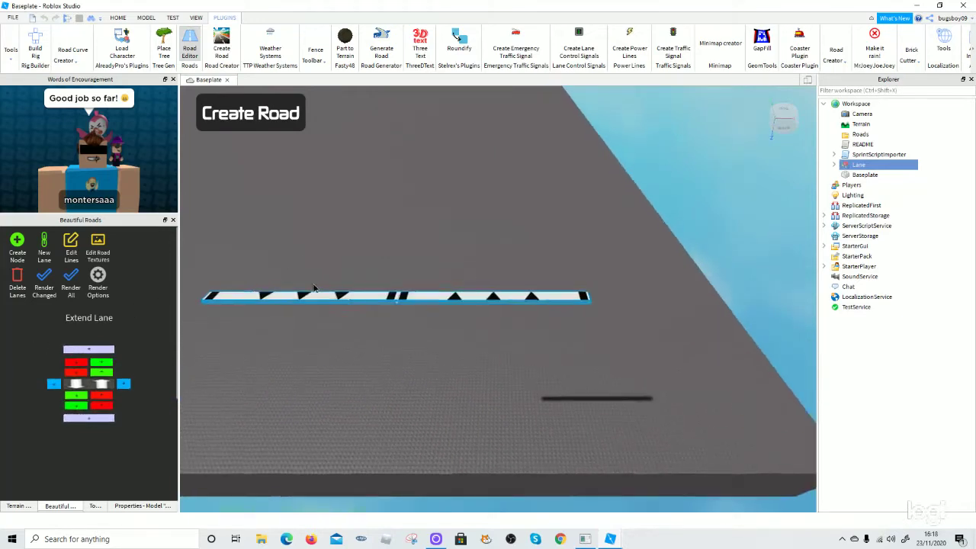
right_drag(314, 286, 326, 294)
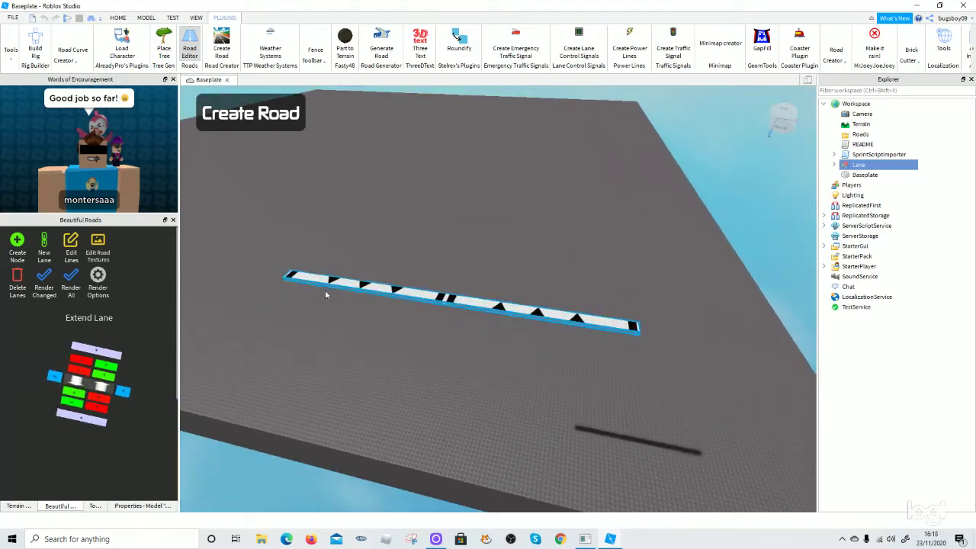
click(834, 164)
click(869, 175)
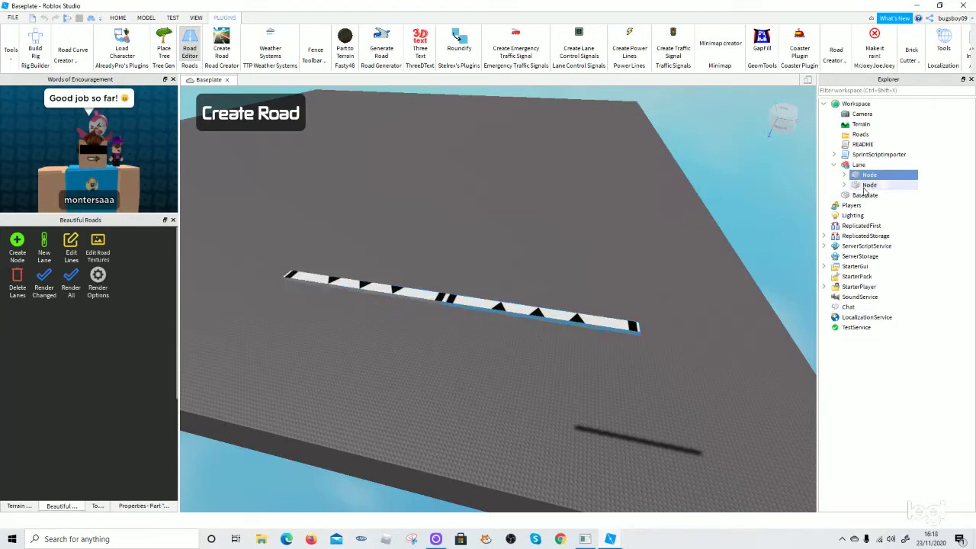
click(834, 165)
click(847, 166)
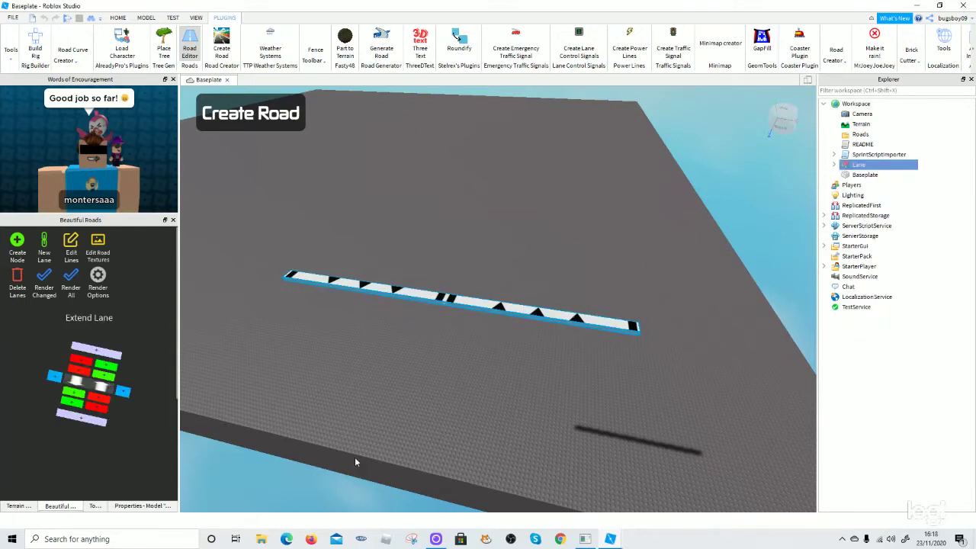
Reposition the lane piece from above the baseplate to its surface, close to the outer edge
drag(444, 299, 378, 430)
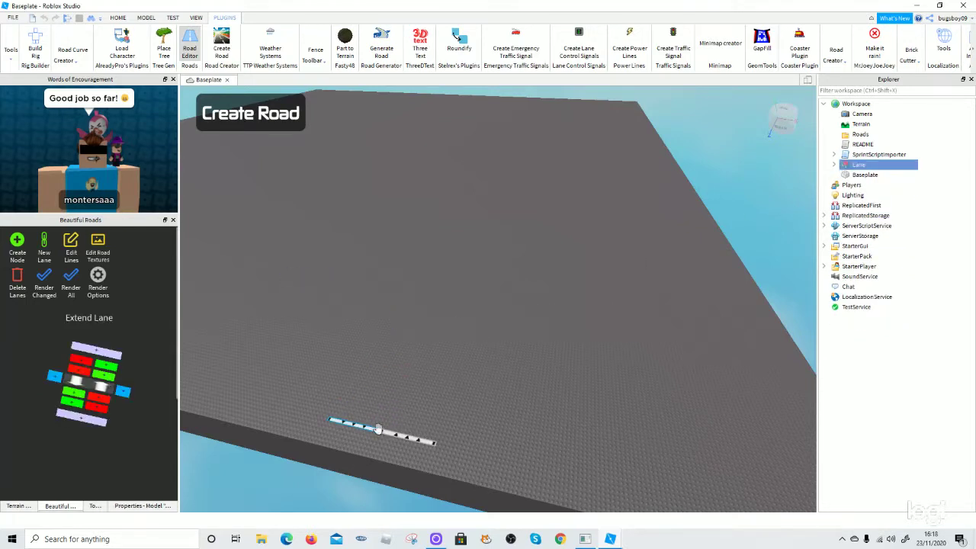
scroll(371, 372, up, 1)
right_drag(371, 373, 241, 290)
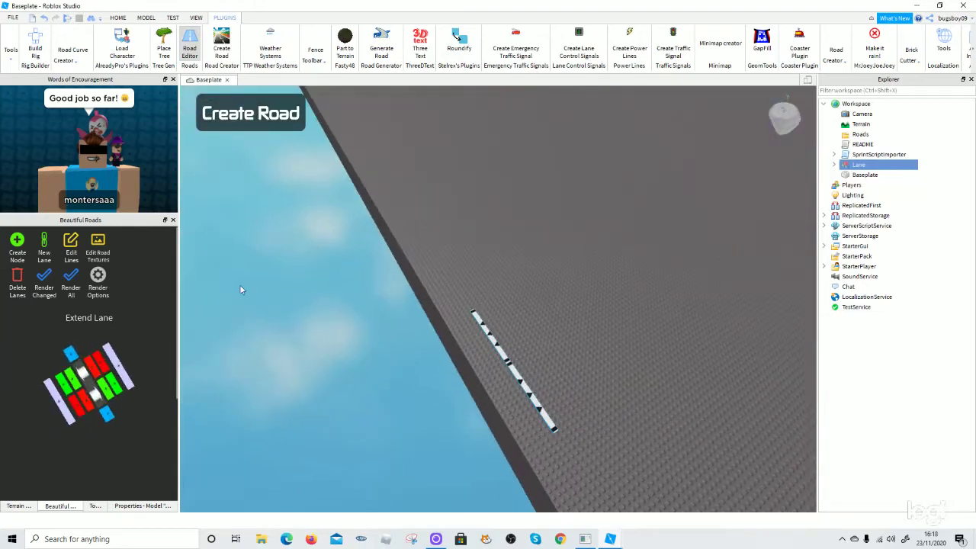
With the Move tool, shift the lane sideways so it lies along the baseplate's outer edge
click(116, 18)
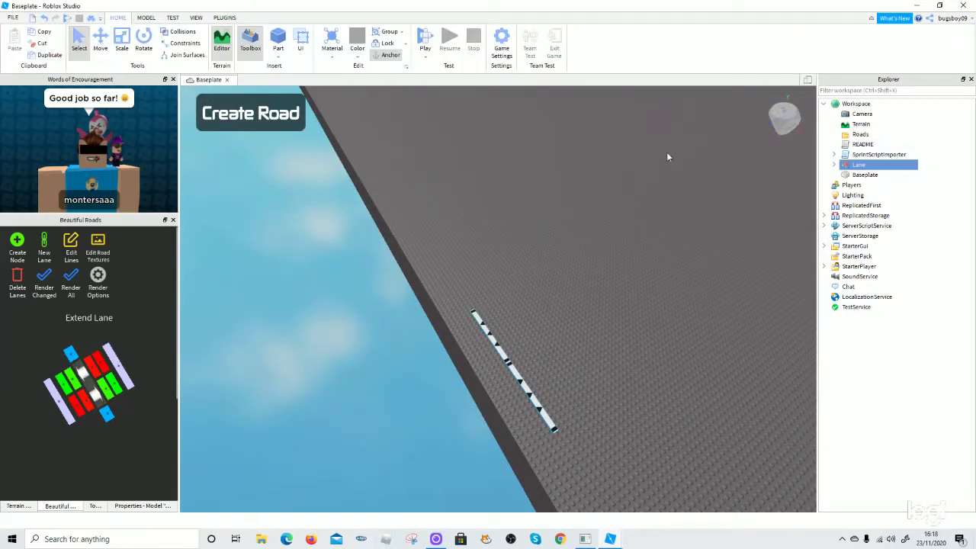
click(100, 40)
key(w)
right_drag(423, 346, 424, 346)
scroll(539, 153, down, 1)
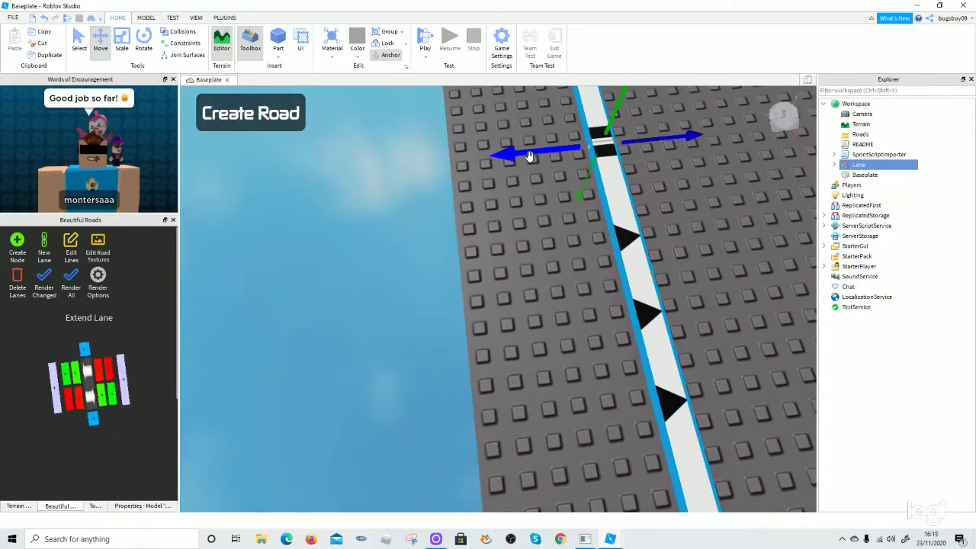
drag(529, 156, 377, 170)
scroll(377, 288, down, 6)
right_drag(382, 276, 385, 272)
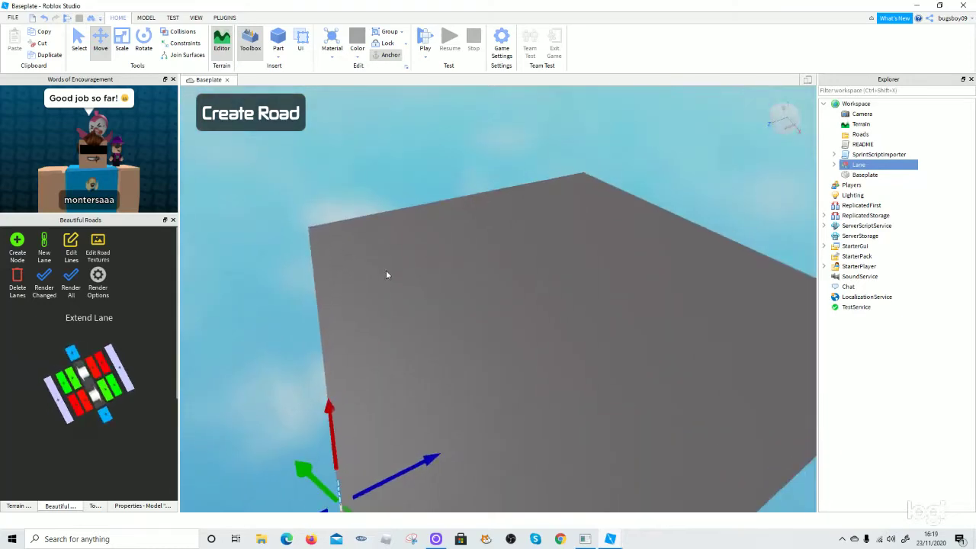
Fine-tune the lane's placement on the baseplate's edge with a small nudge, checking it from the lane's end
right_drag(462, 381, 463, 379)
scroll(372, 325, up, 2)
scroll(373, 322, up, 2)
right_drag(382, 314, 383, 314)
scroll(390, 309, up, 5)
scroll(420, 282, up, 3)
right_drag(420, 282, 420, 281)
scroll(421, 281, up, 2)
scroll(437, 311, down, 2)
scroll(458, 314, down, 2)
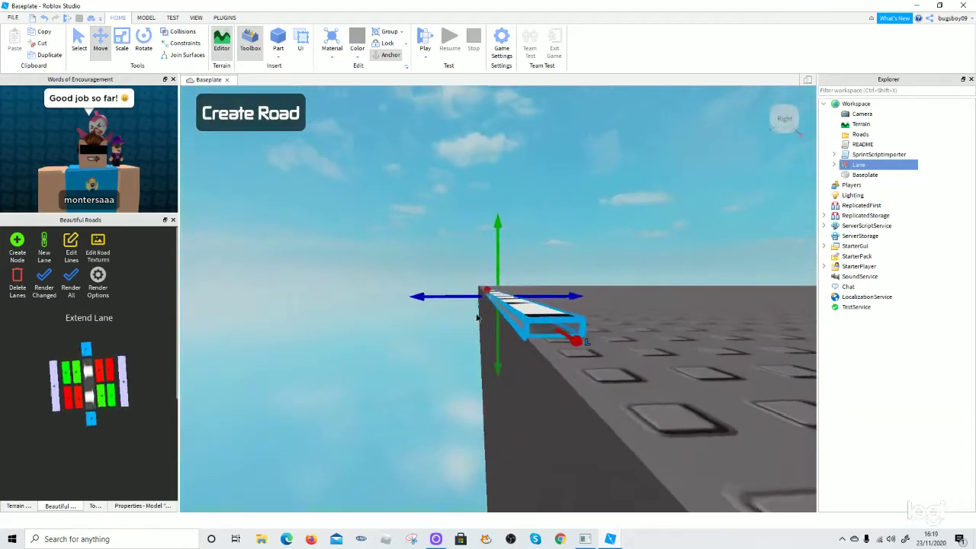
scroll(475, 313, up, 3)
scroll(465, 288, down, 3)
right_drag(475, 313, 475, 289)
drag(486, 289, 480, 280)
scroll(496, 307, down, 4)
scroll(508, 328, up, 4)
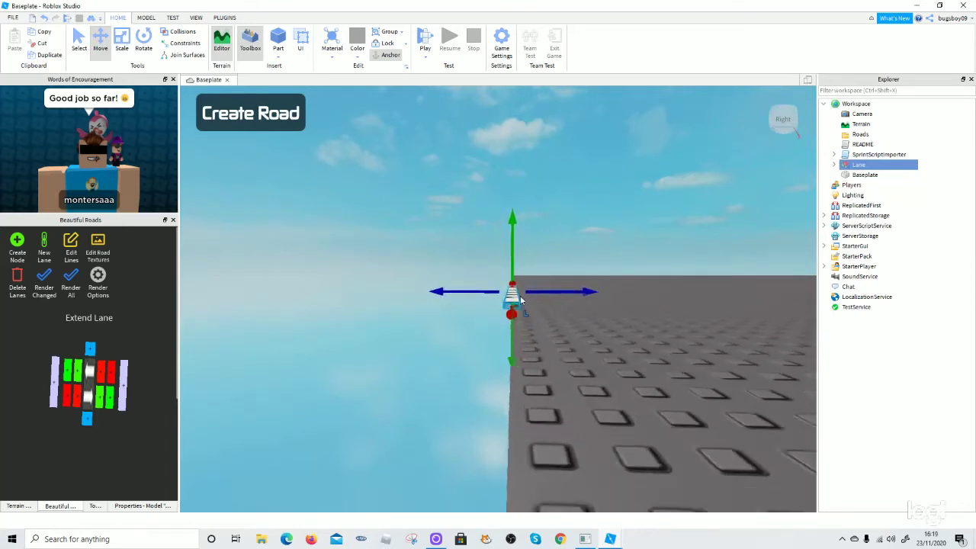
Examine up close how the lane sits against the rim of the baseplate
right_drag(481, 367, 481, 359)
scroll(484, 364, down, 3)
scroll(484, 365, up, 3)
scroll(481, 359, up, 2)
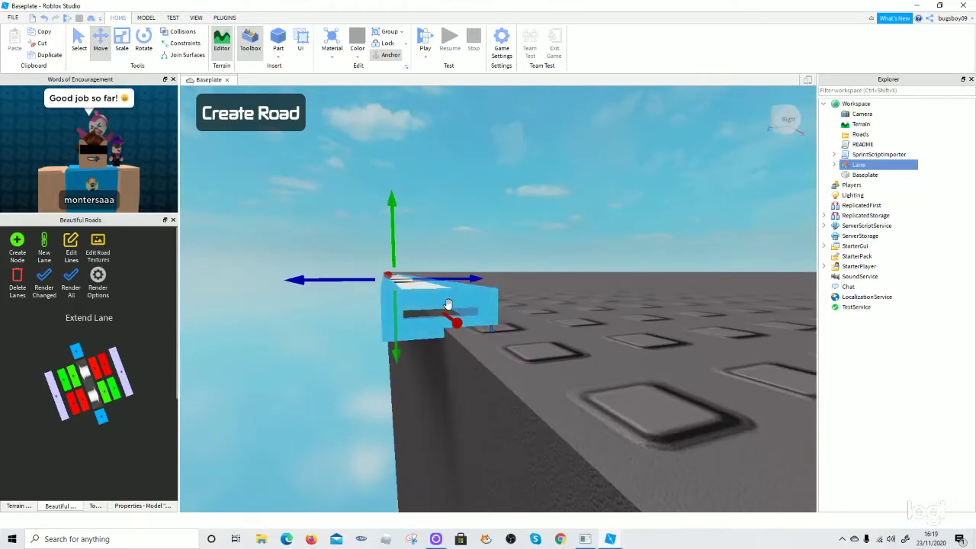
scroll(556, 407, down, 4)
right_drag(350, 326, 543, 417)
scroll(530, 377, up, 4)
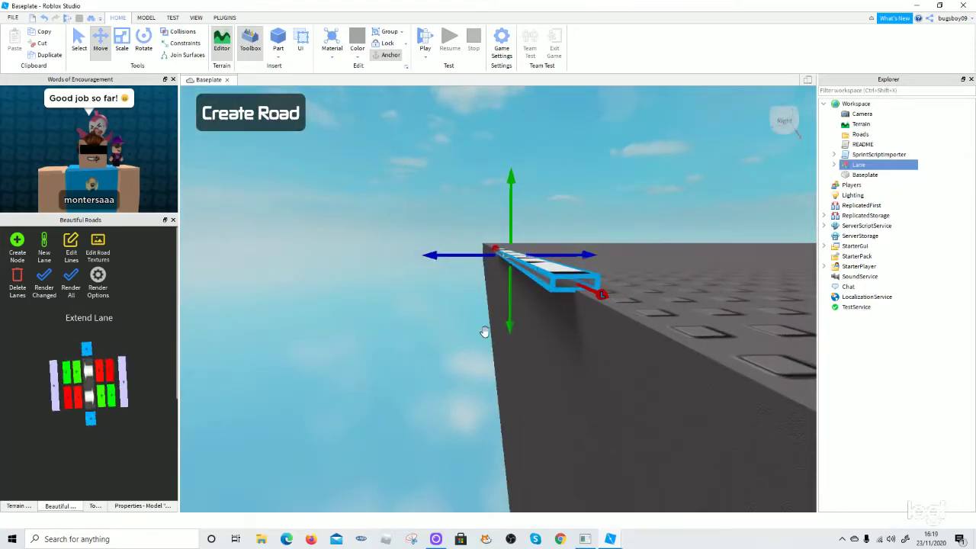
right_drag(353, 349, 366, 348)
scroll(366, 348, down, 6)
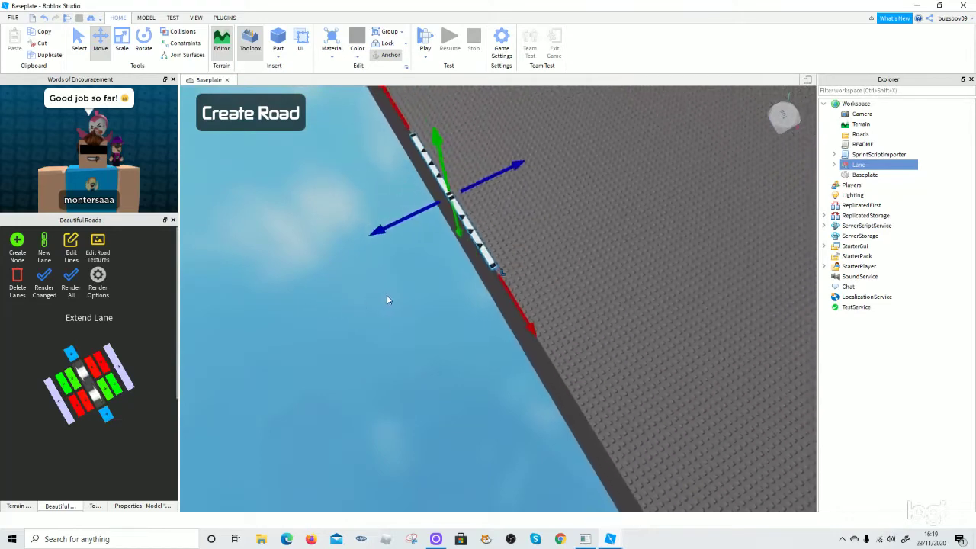
Slide the lane slightly along its own length on the baseplate's edge
scroll(389, 307, up, 2)
scroll(433, 297, up, 4)
right_drag(434, 297, 445, 297)
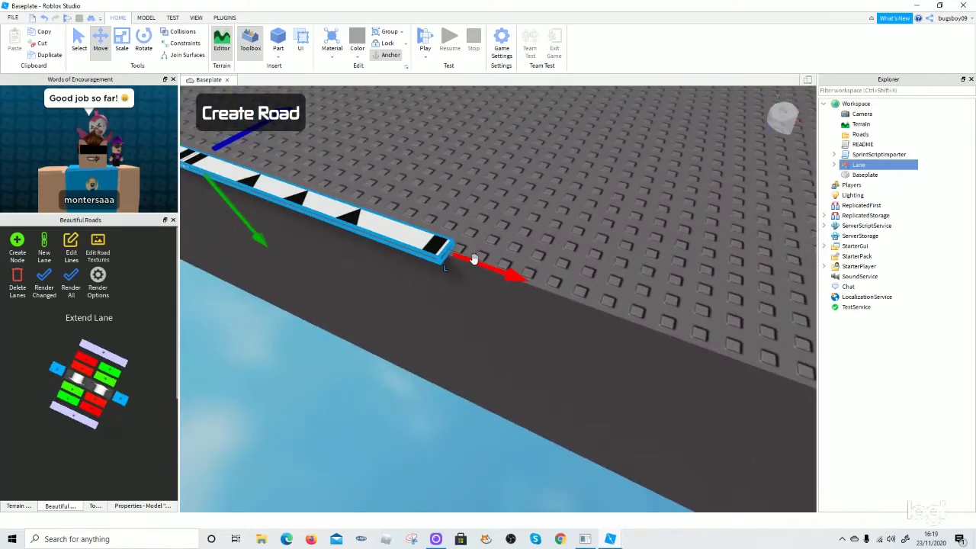
drag(474, 264, 490, 269)
scroll(486, 261, up, 3)
right_drag(485, 259, 480, 248)
scroll(466, 160, down, 2)
scroll(466, 157, down, 1)
scroll(394, 317, down, 5)
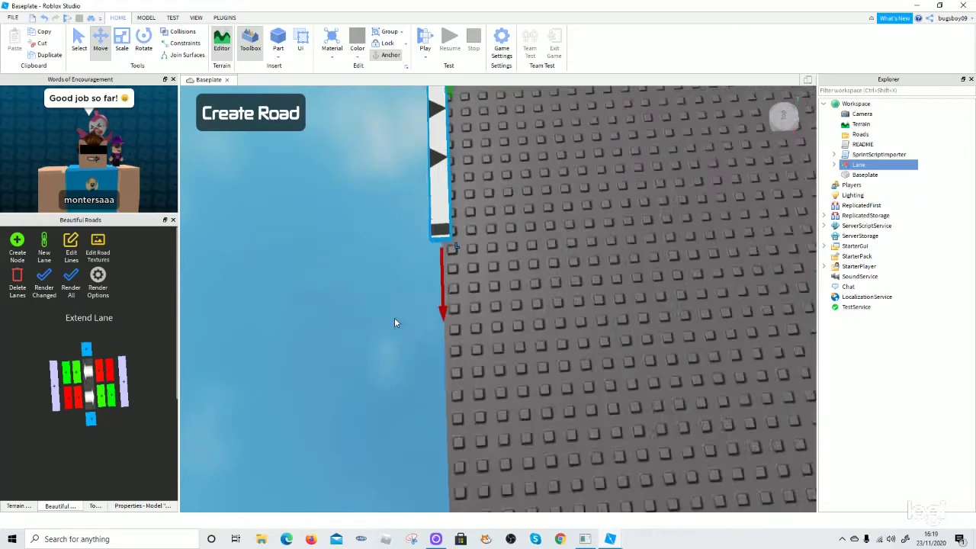
right_drag(387, 316, 396, 305)
scroll(393, 304, down, 4)
scroll(394, 302, up, 4)
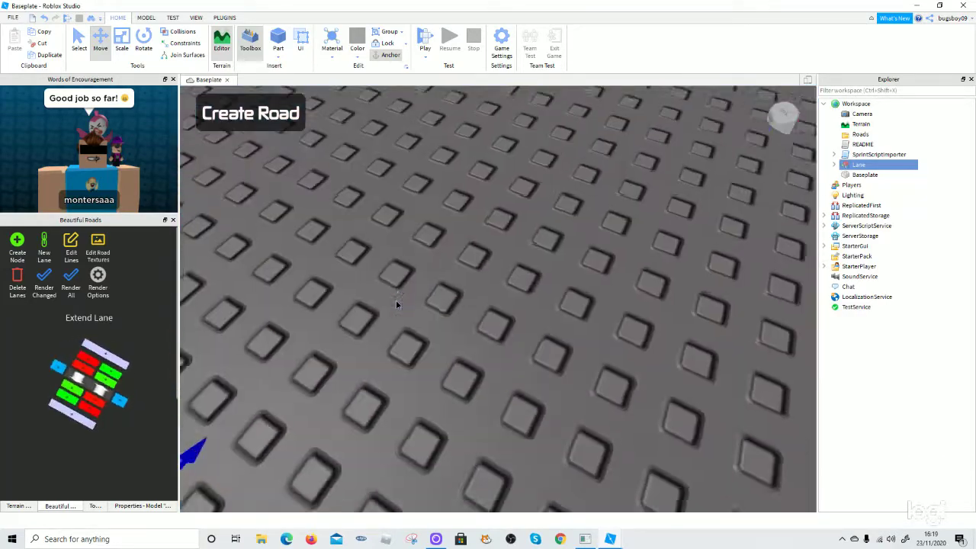
scroll(388, 329, down, 6)
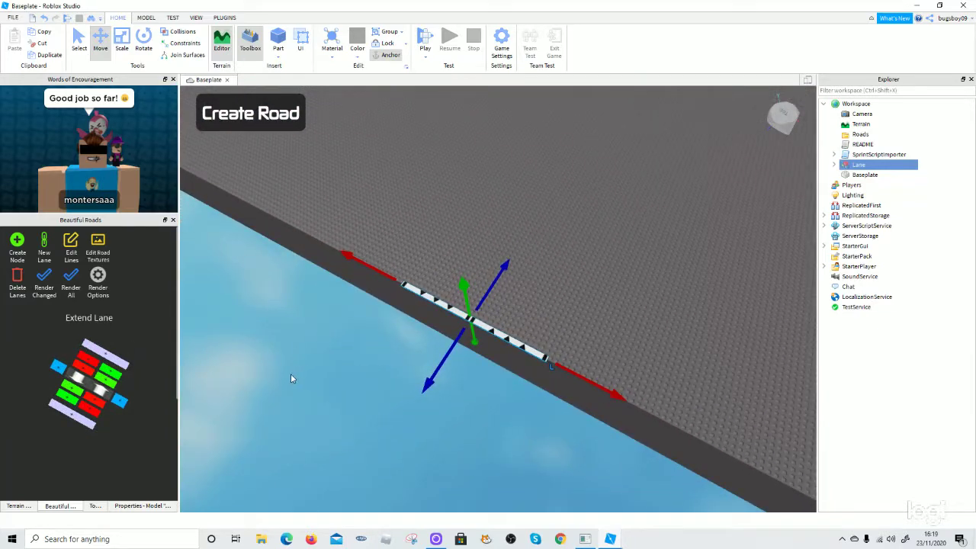
Extend the lane straight onto the baseplate with a second lane piece and move that piece farther from the first
click(107, 359)
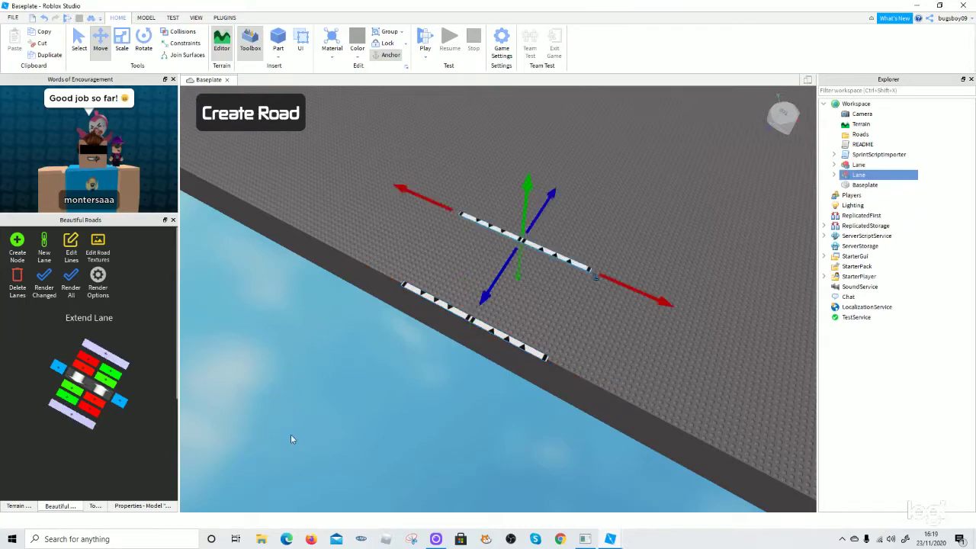
right_drag(436, 334, 502, 309)
key(w)
key(s)
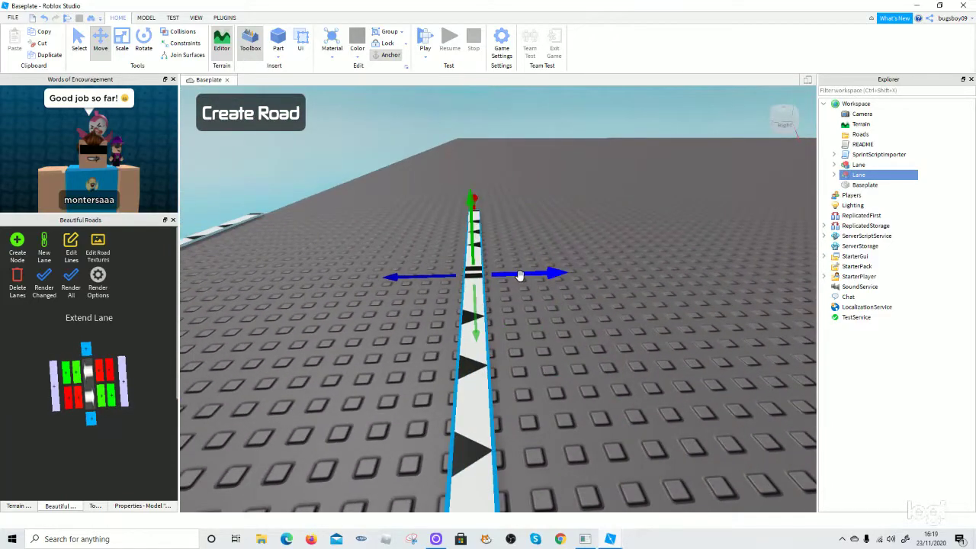
drag(518, 275, 602, 274)
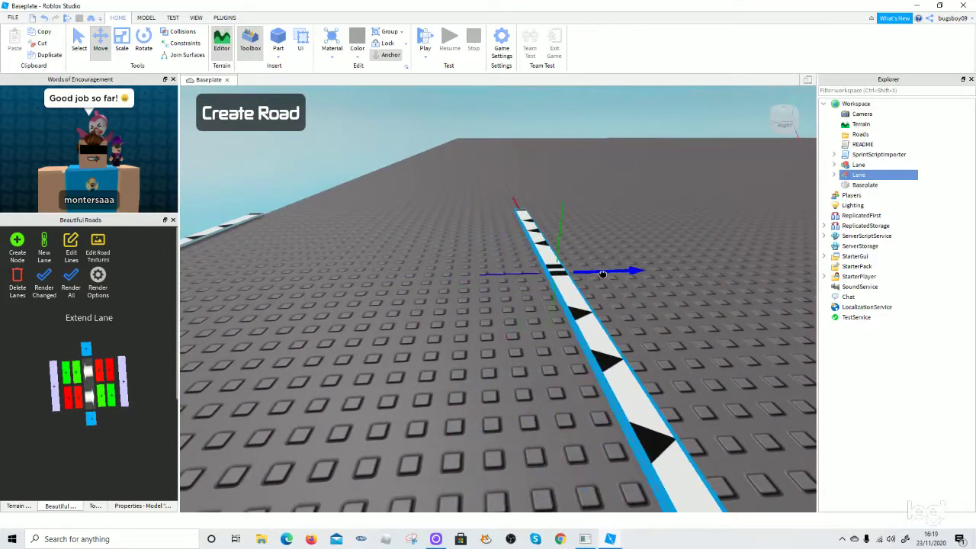
right_drag(602, 273, 598, 283)
scroll(598, 283, down, 8)
scroll(586, 277, up, 2)
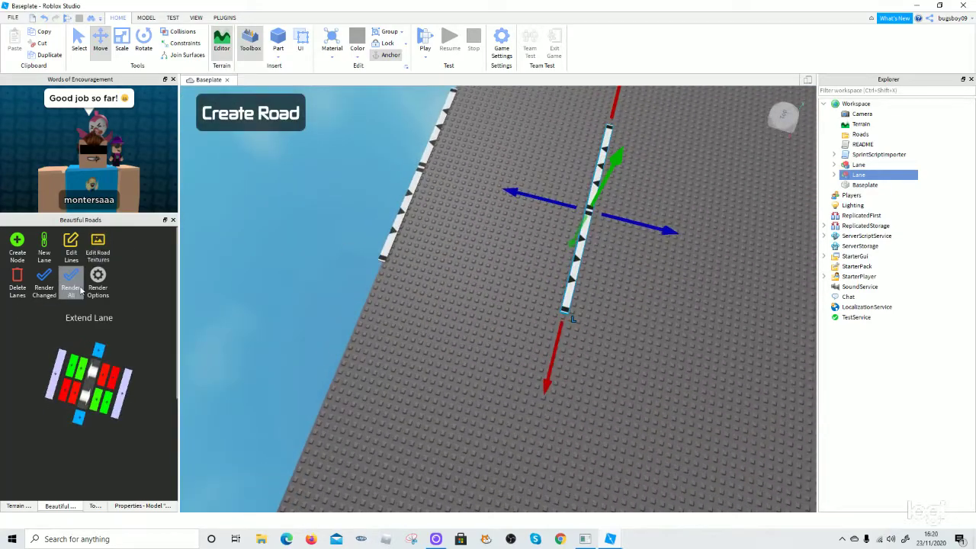
Render the changed lanes to generate the road between the two lane pieces, and inspect its surface and centre lines
key(s)
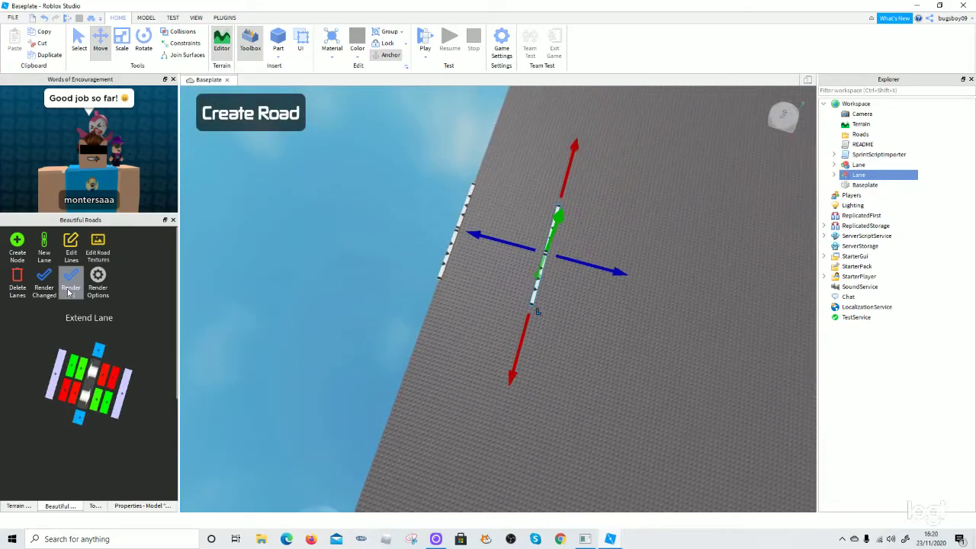
scroll(400, 292, down, 4)
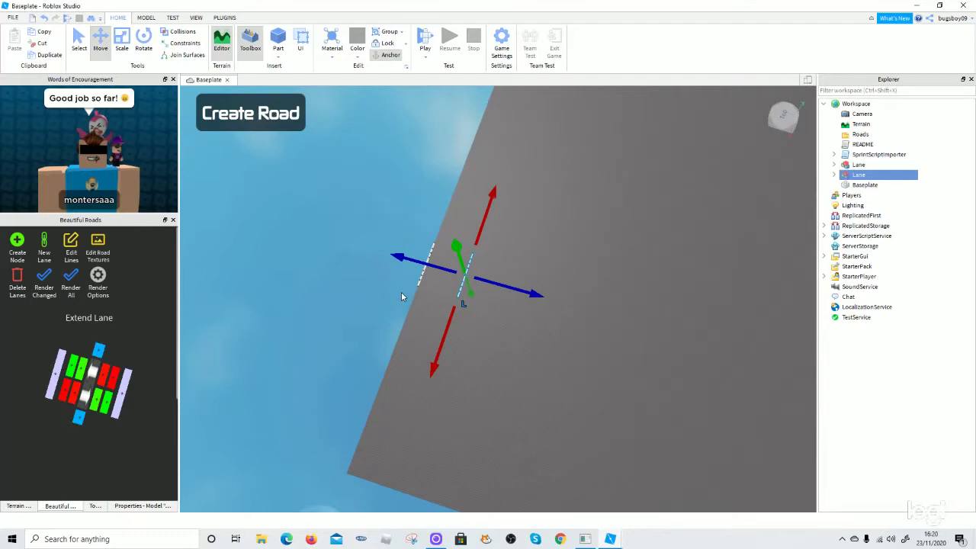
scroll(404, 241, up, 2)
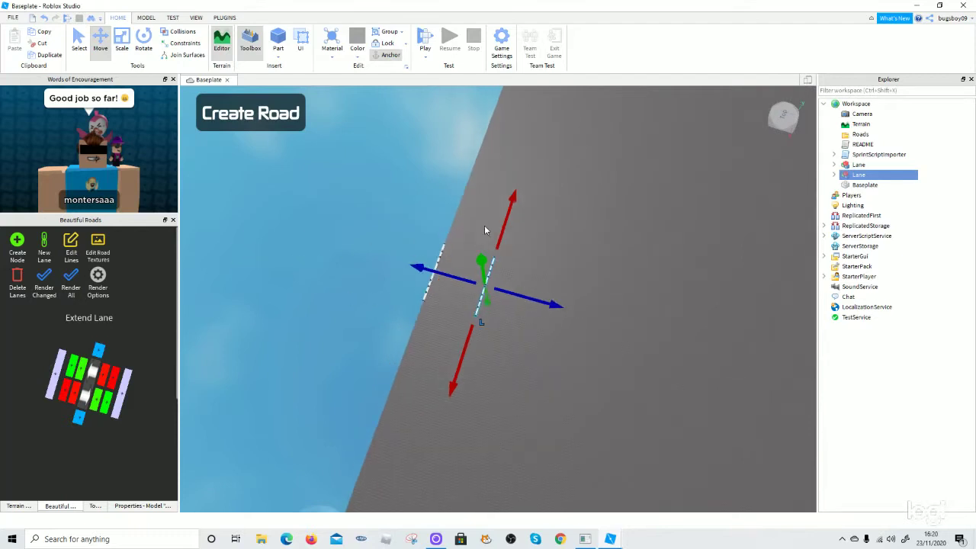
scroll(481, 228, up, 4)
scroll(494, 290, down, 4)
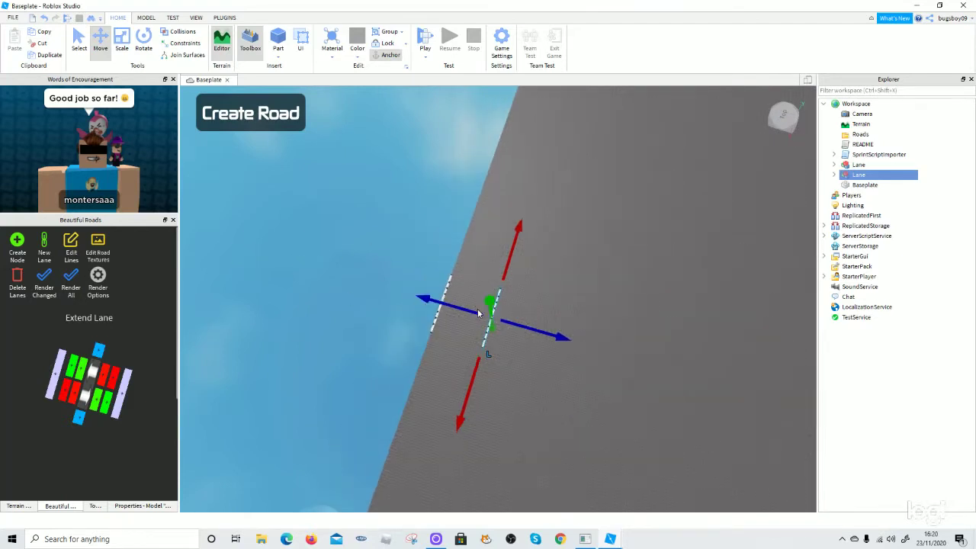
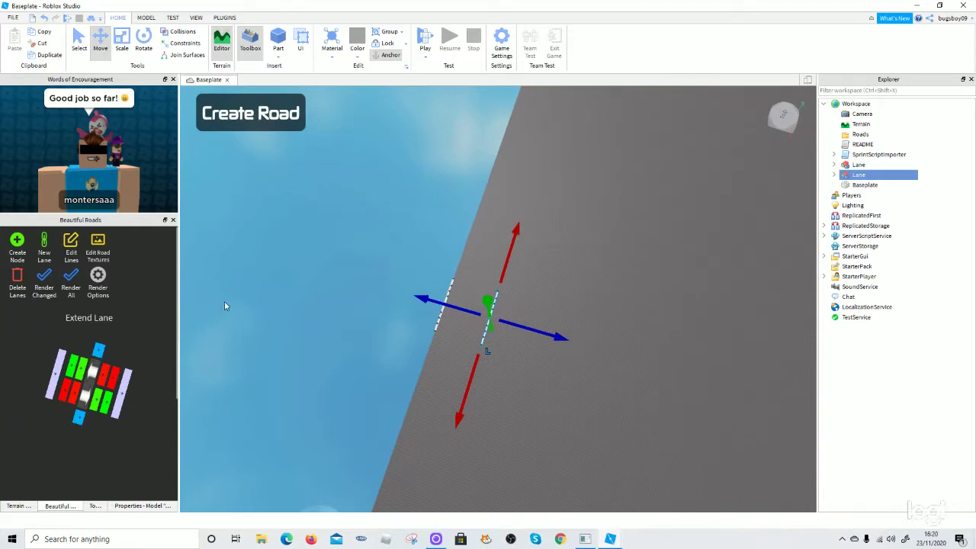
click(39, 294)
scroll(267, 295, up, 4)
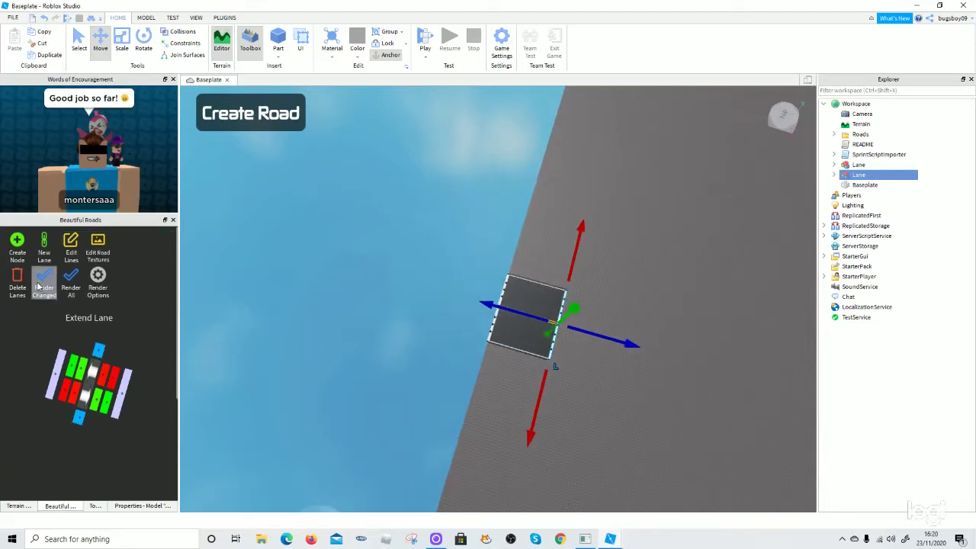
scroll(418, 337, up, 3)
right_drag(397, 337, 469, 308)
scroll(473, 328, up, 4)
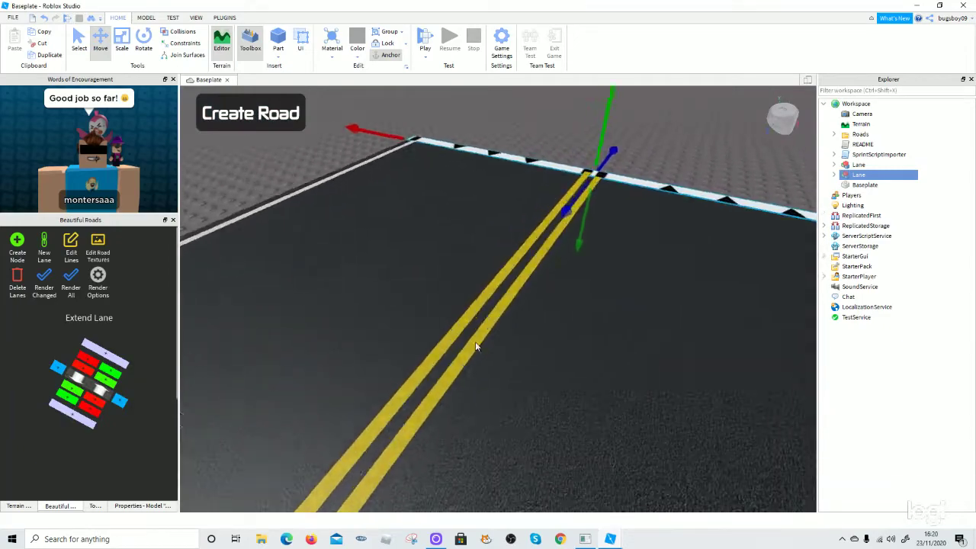
Move the second lane piece farther from the baseplate's edge and render the change to lengthen the road
right_drag(476, 343, 540, 266)
scroll(455, 375, down, 5)
scroll(541, 266, up, 2)
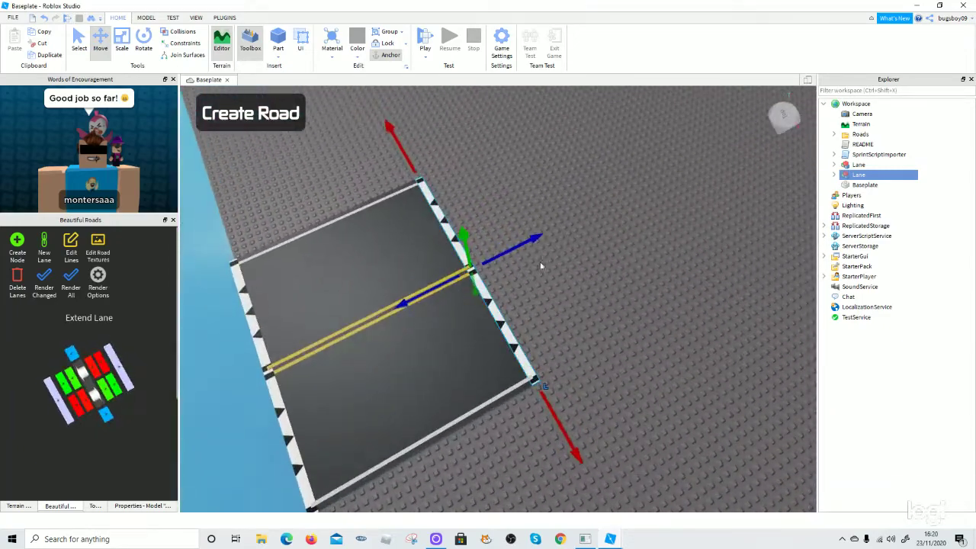
drag(516, 249, 564, 225)
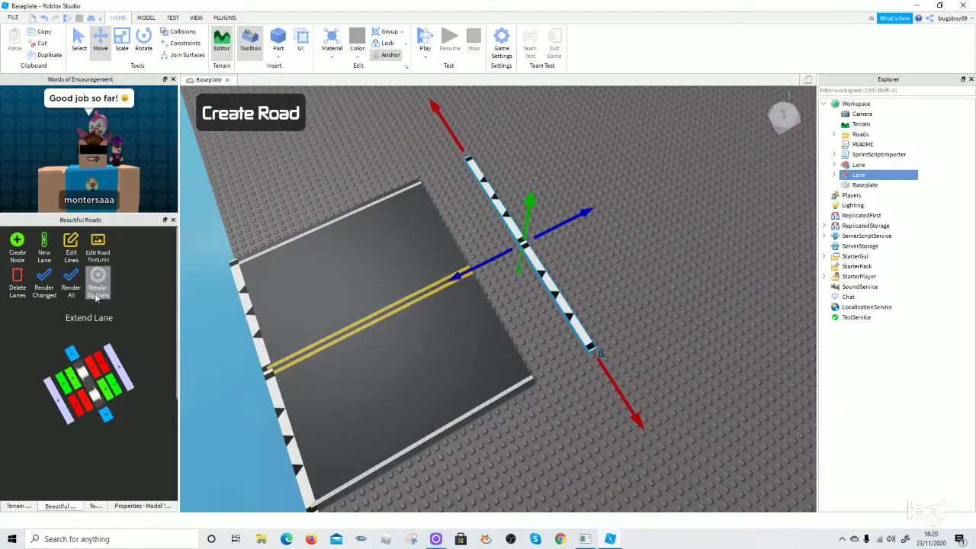
click(43, 290)
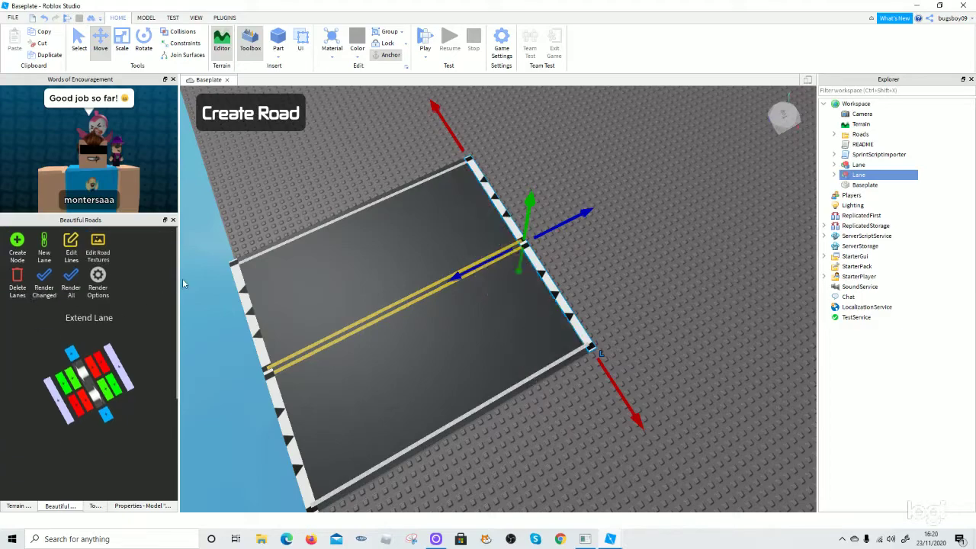
scroll(294, 354, down, 5)
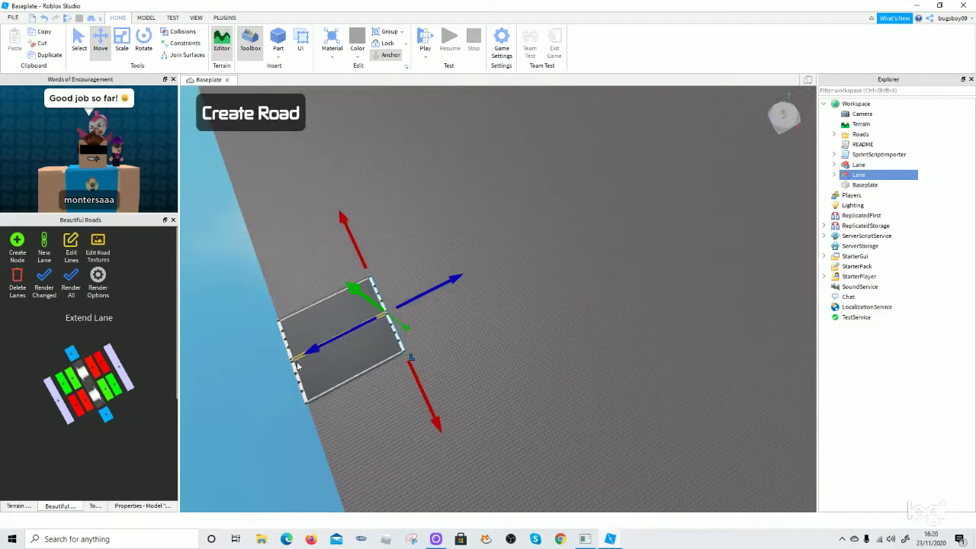
scroll(337, 397, up, 2)
right_drag(337, 396, 265, 393)
scroll(297, 352, up, 2)
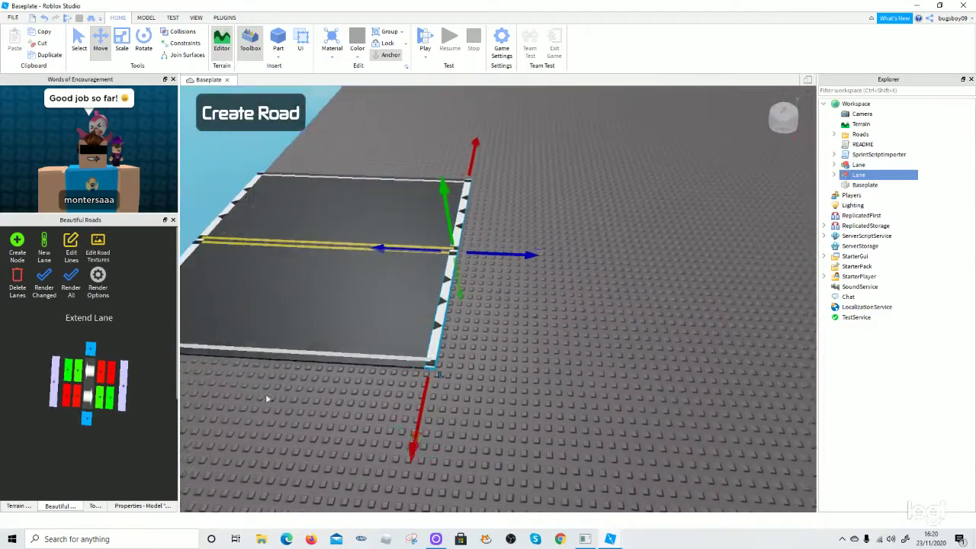
Extend the road straight with a third lane piece, move it farther from the second, and render the changed lanes
key(w)
key(s)
click(118, 406)
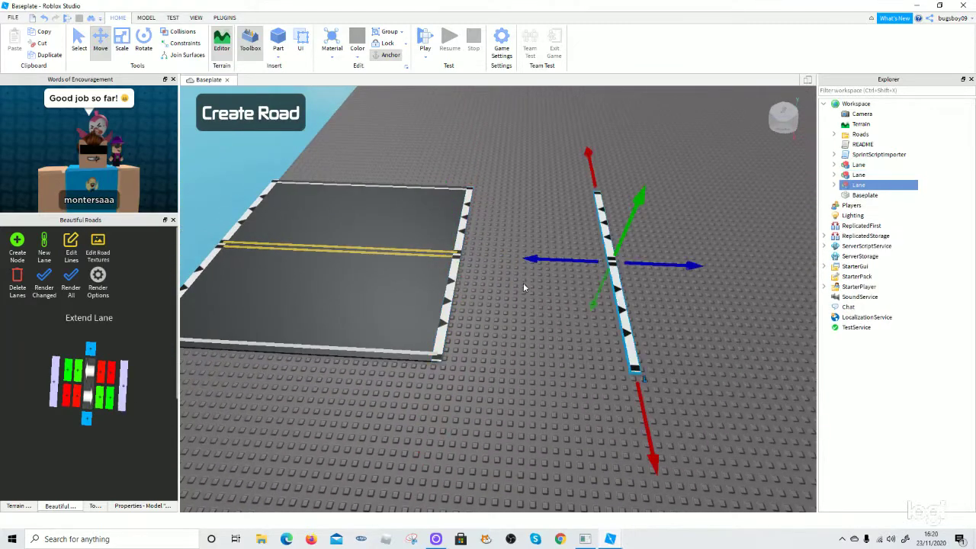
drag(567, 263, 638, 264)
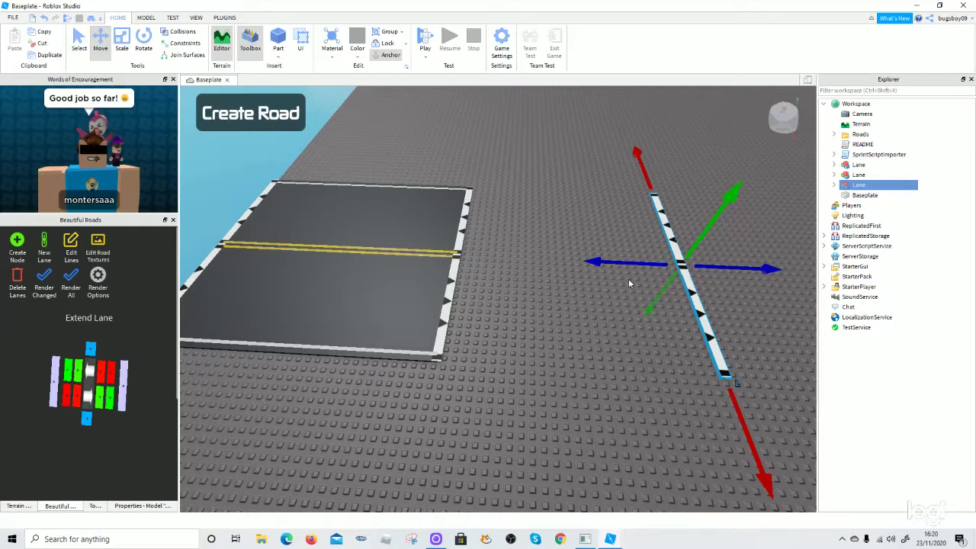
scroll(533, 284, down, 5)
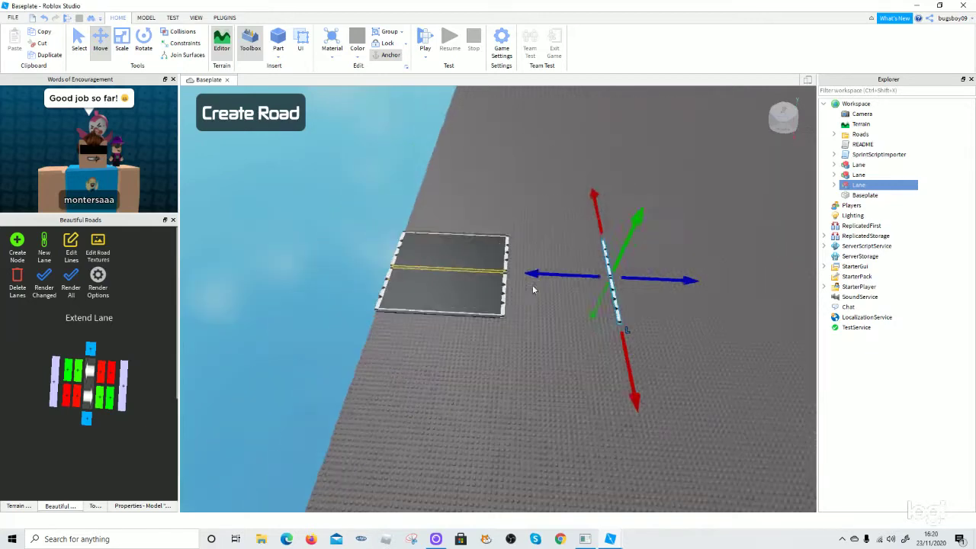
scroll(494, 308, up, 1)
click(44, 283)
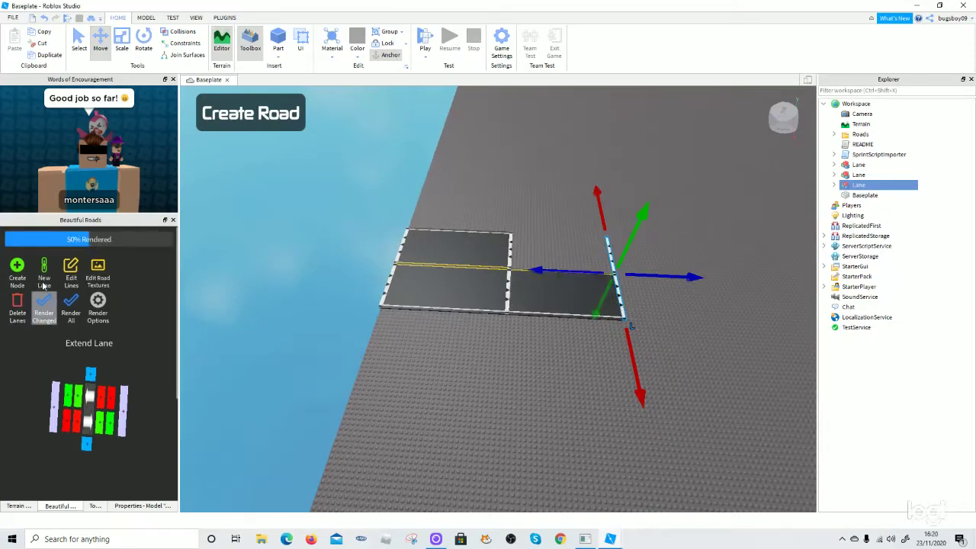
Add a fourth lane piece ahead of the third, move it farther out, and render the new straight section
right_drag(388, 284, 389, 286)
scroll(388, 284, down, 3)
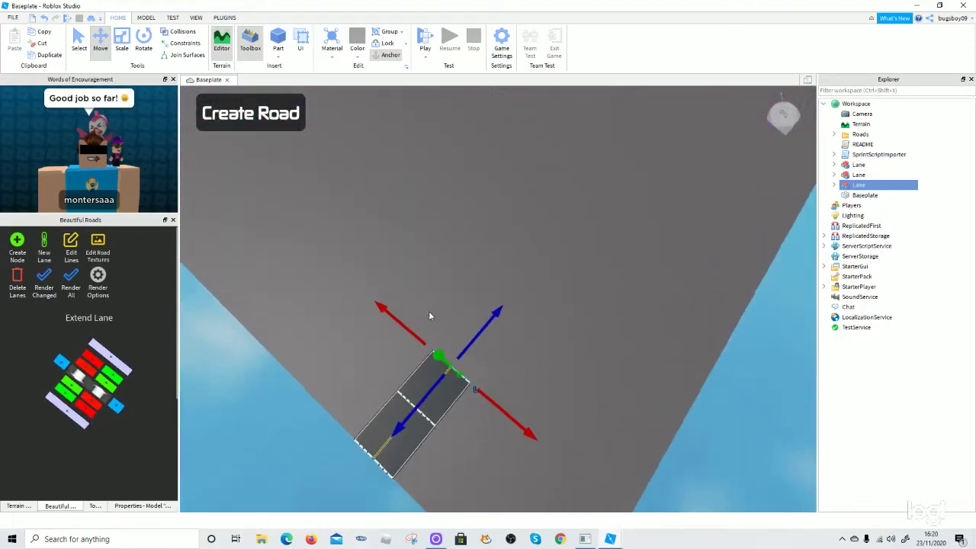
click(116, 362)
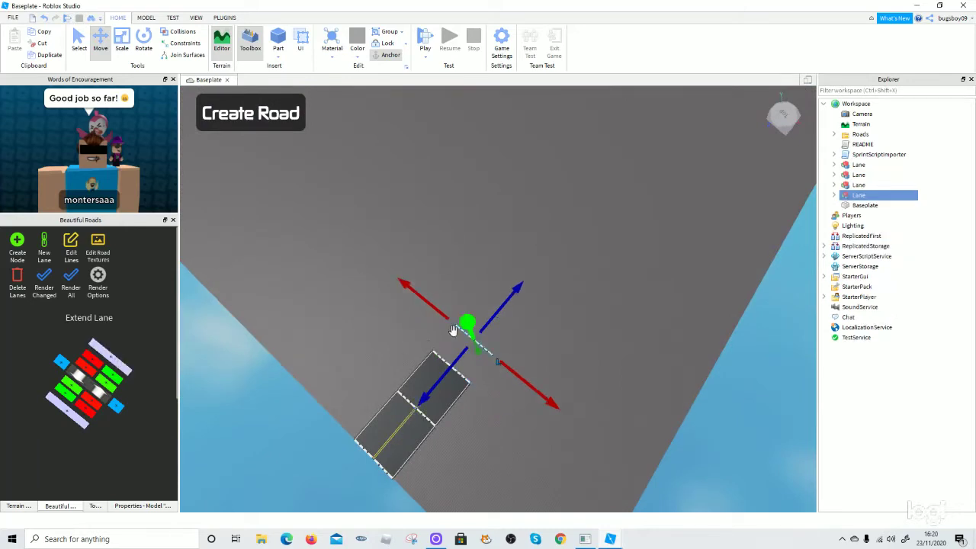
drag(500, 317, 522, 291)
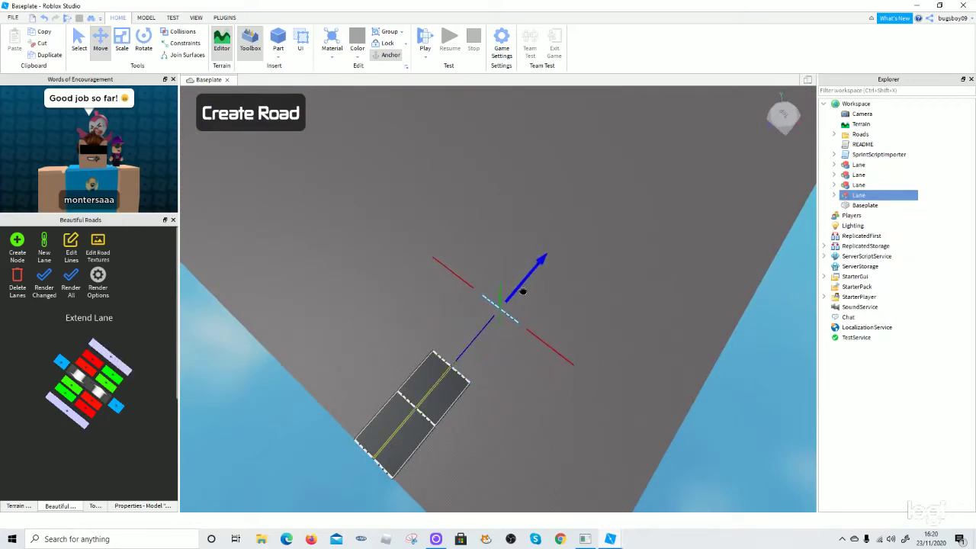
click(43, 293)
Extend the road with a fifth lane piece and move it farther ahead of the rendered end
scroll(392, 361, up, 3)
right_drag(394, 361, 392, 361)
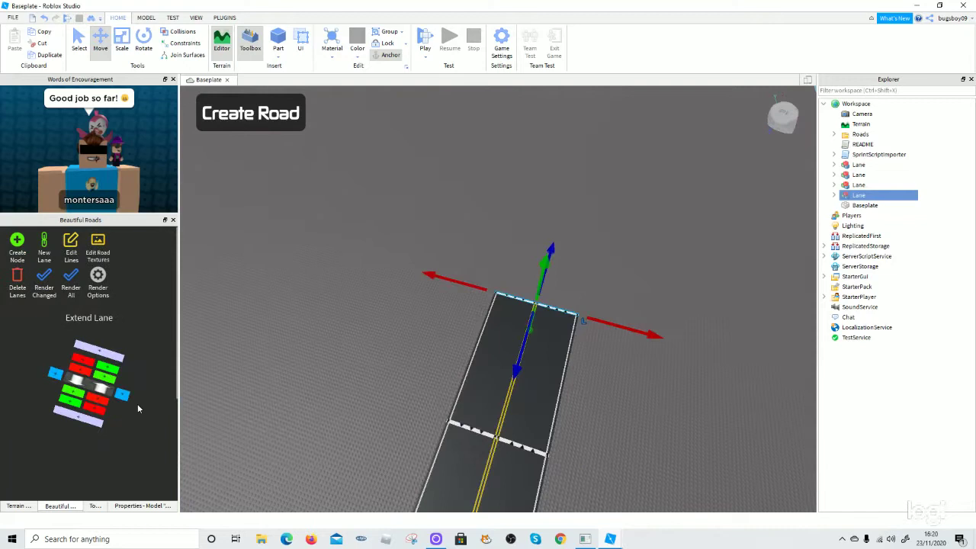
click(100, 357)
drag(525, 318, 531, 273)
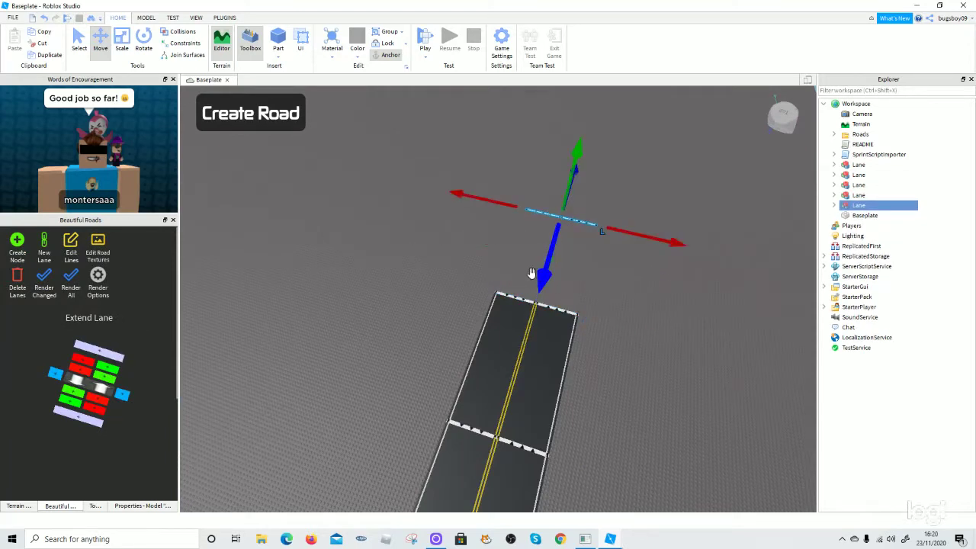
Rotate the fifth lane piece horizontally, move it off to the side, and render the changed lanes as a curve
click(142, 42)
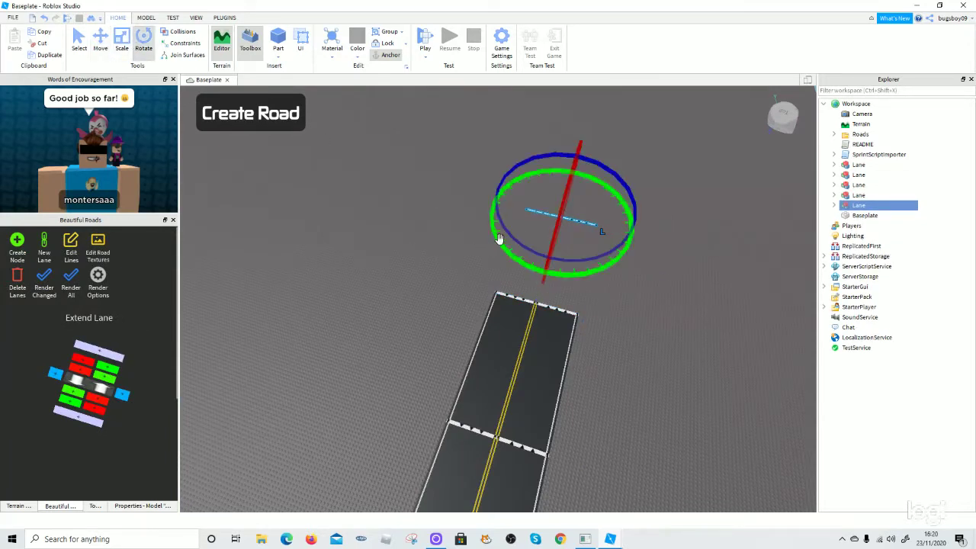
drag(497, 241, 501, 243)
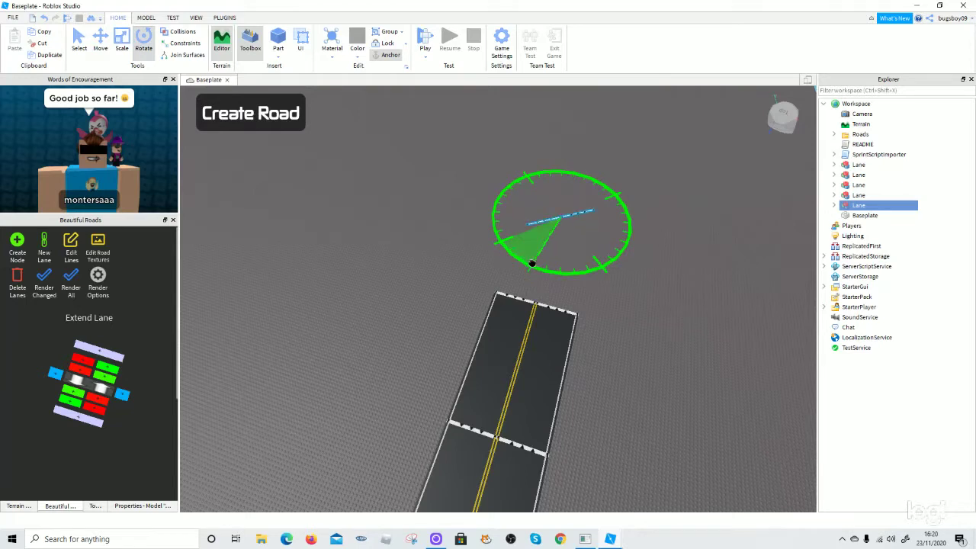
drag(543, 272, 555, 218)
click(106, 47)
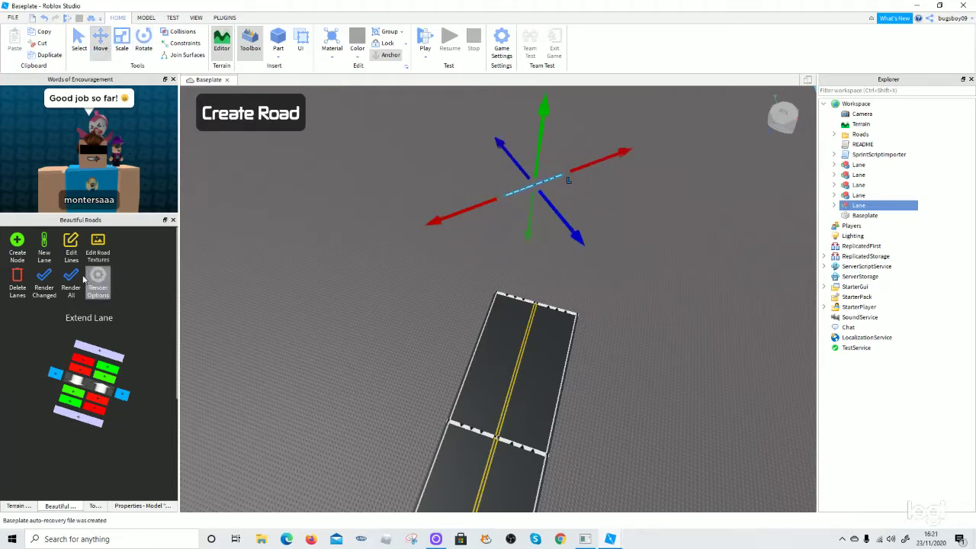
click(40, 293)
mouse_move(300, 371)
right_down()
mouse_move(311, 389)
mouse_move(305, 412)
mouse_move(301, 348)
mouse_move(284, 362)
mouse_move(298, 359)
right_up()
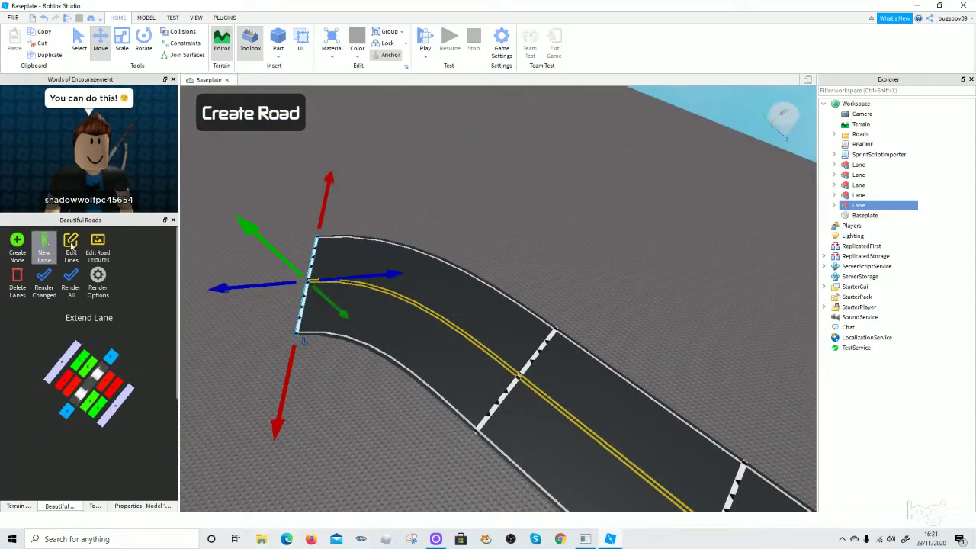
Shift the curve's end piece sideways along its own length and render the changed lanes to reshape the bend
scroll(365, 282, down, 5)
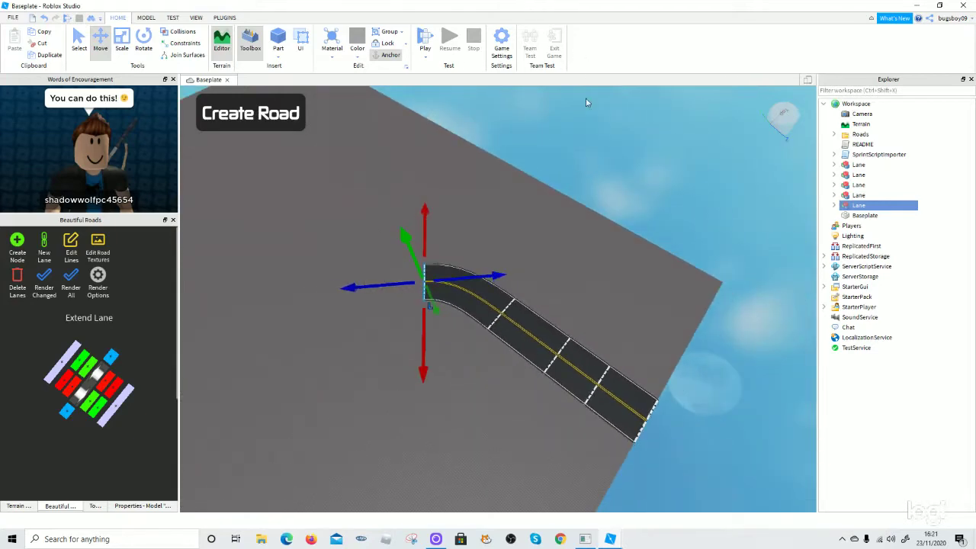
scroll(455, 236, up, 2)
drag(395, 379, 393, 395)
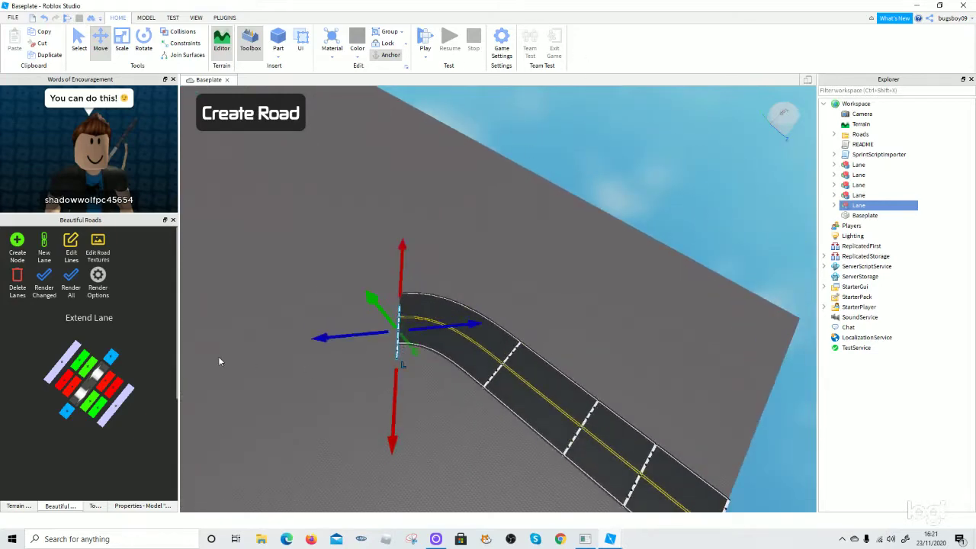
click(39, 288)
scroll(659, 252, up, 4)
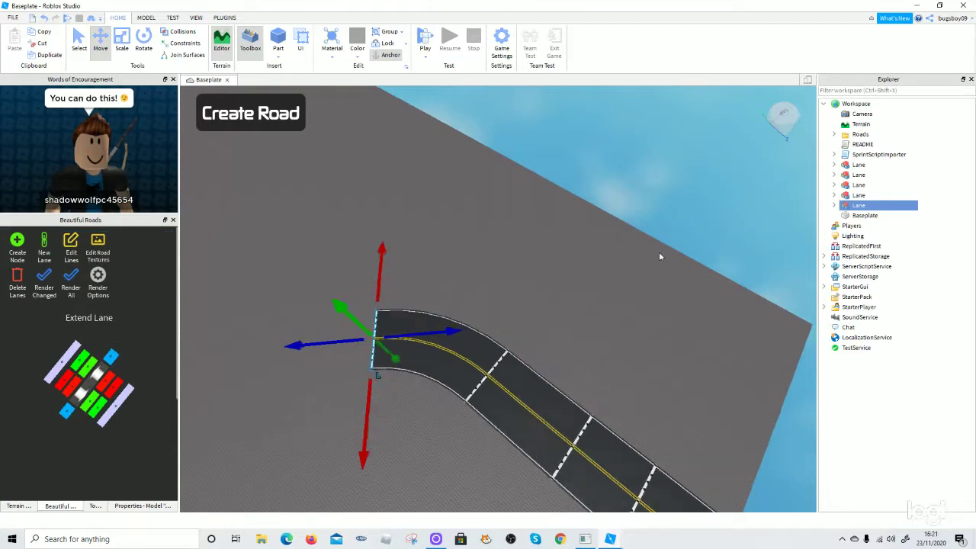
Extend the road past the bend with a sixth lane piece and move it farther from the curve's end
right_drag(633, 275, 653, 246)
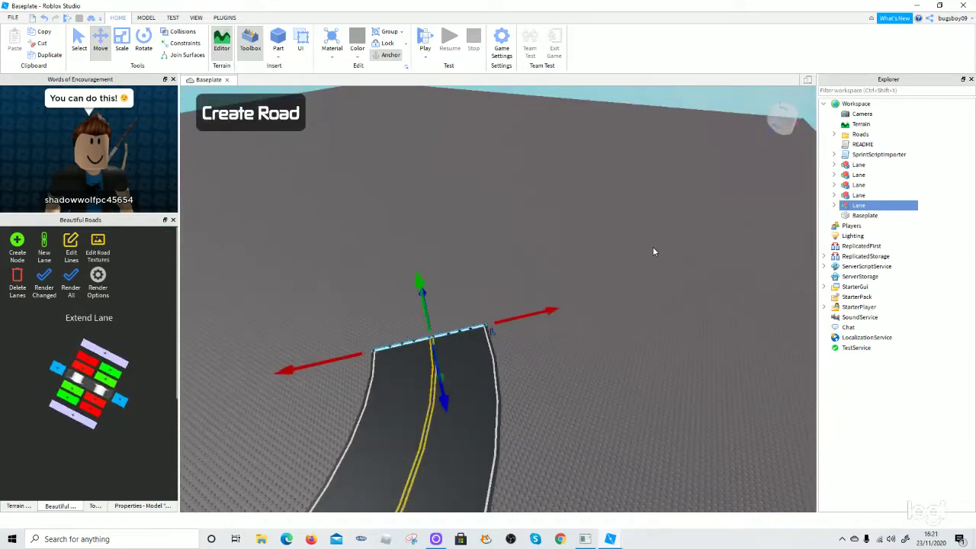
click(106, 352)
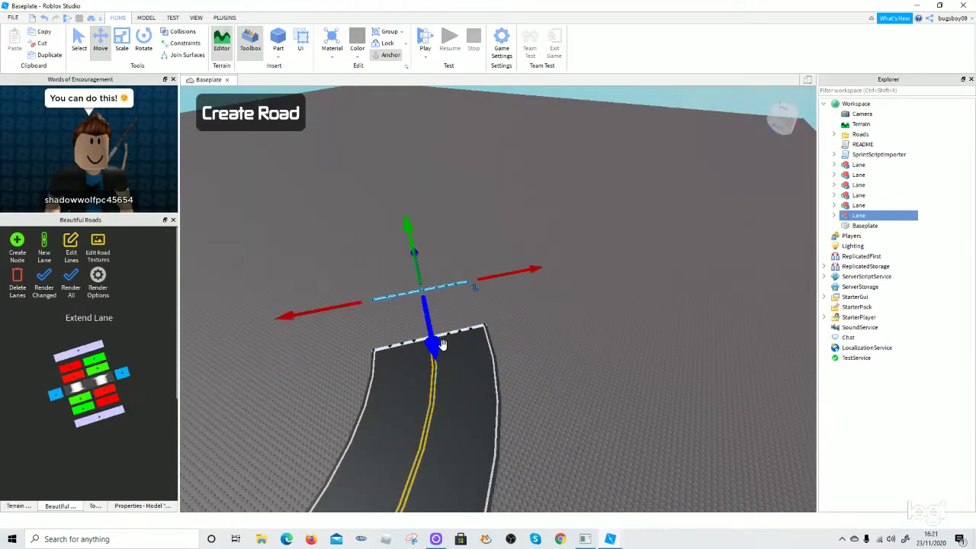
drag(434, 345, 421, 304)
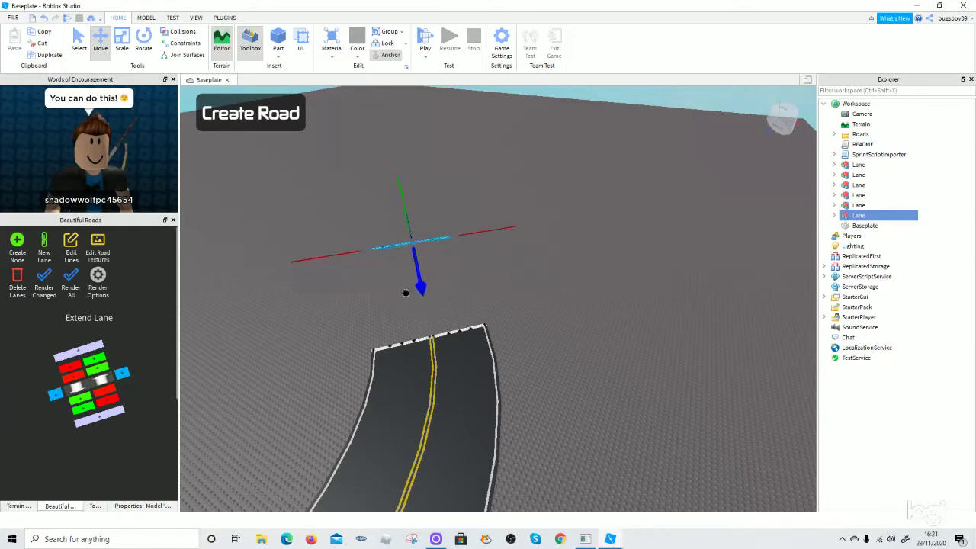
right_drag(444, 299, 450, 276)
key(w)
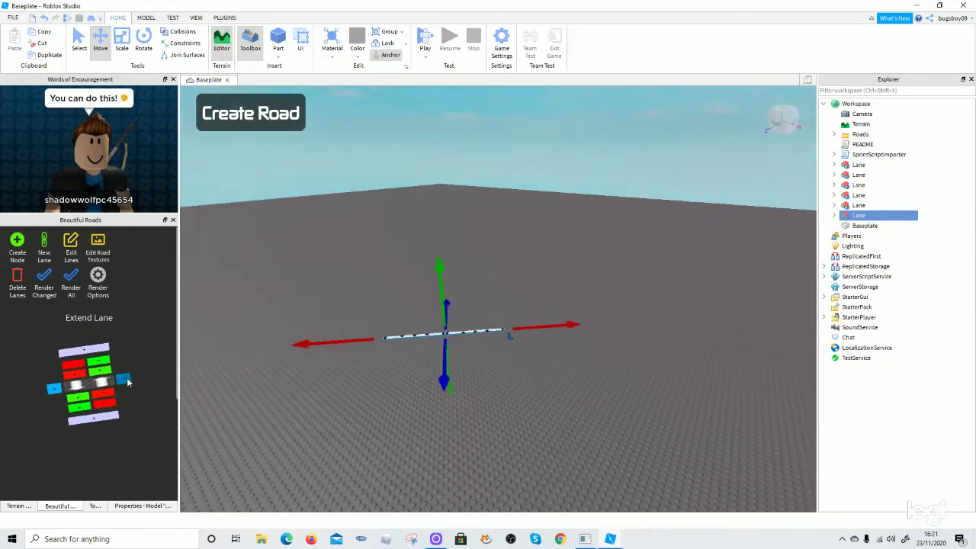
Add one extra lane to each side of the sixth lane piece, reposition the piece, and render the changed lanes
click(127, 379)
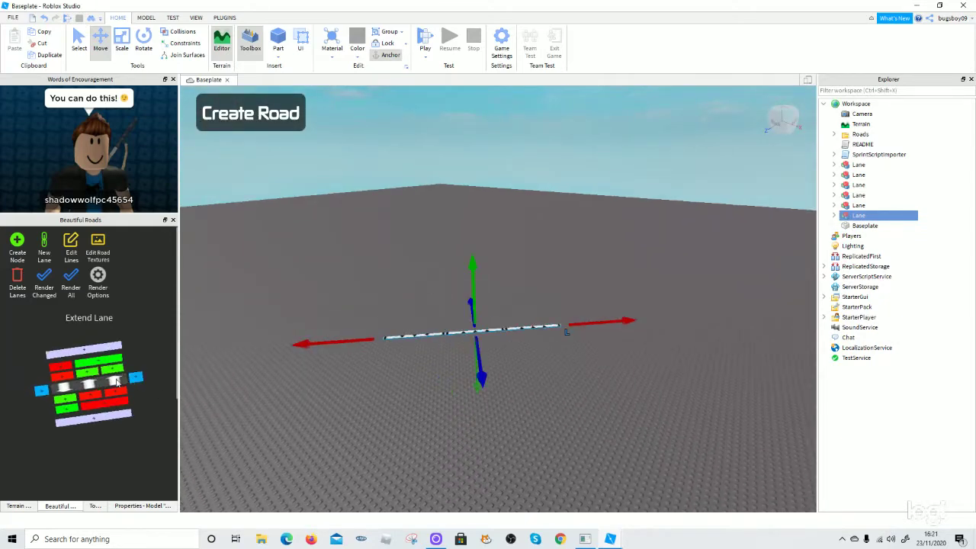
click(38, 392)
key(w)
right_drag(488, 345, 492, 343)
key(s)
drag(504, 399, 473, 413)
click(45, 282)
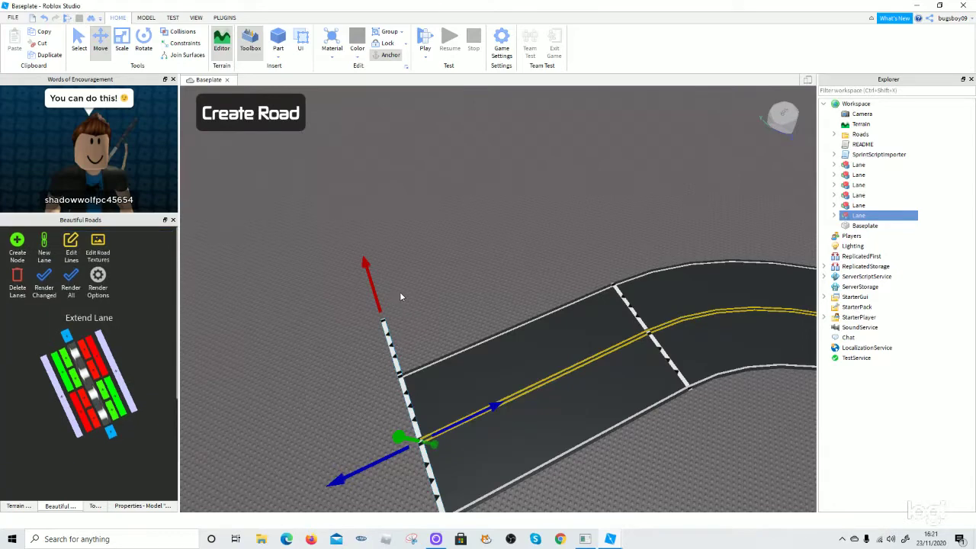
right_drag(427, 290, 427, 290)
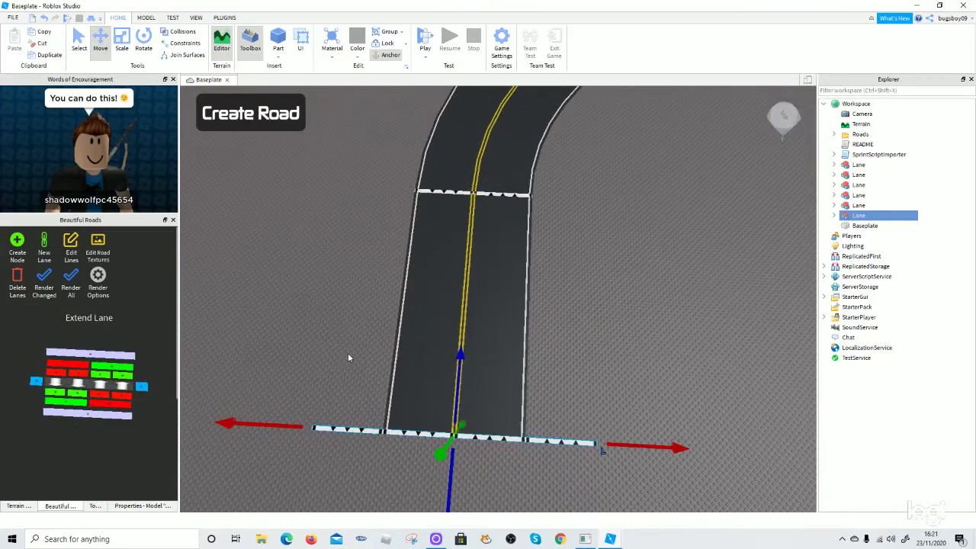
click(44, 251)
click(65, 269)
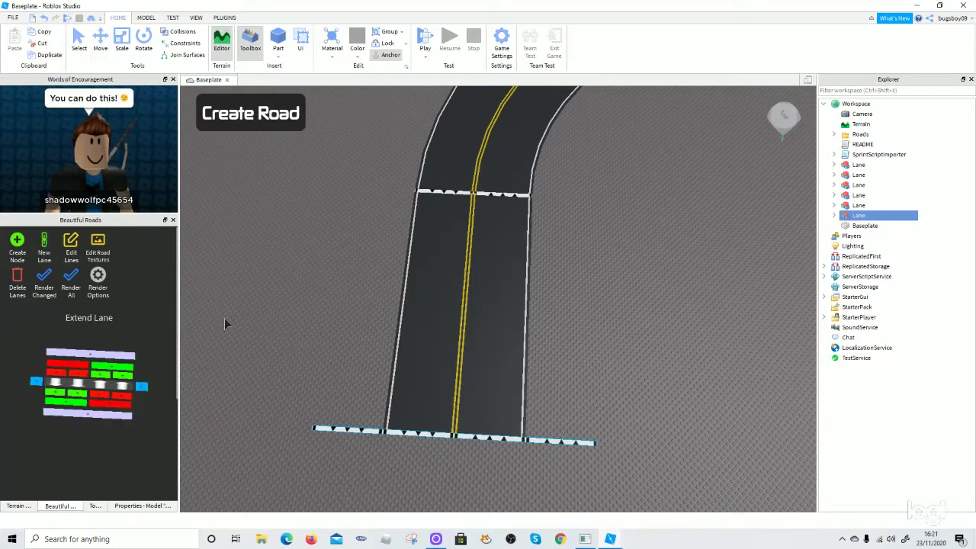
Create a new lane from the node half on the bend's outer side to the widened end piece's extra segment on that side
click(958, 227)
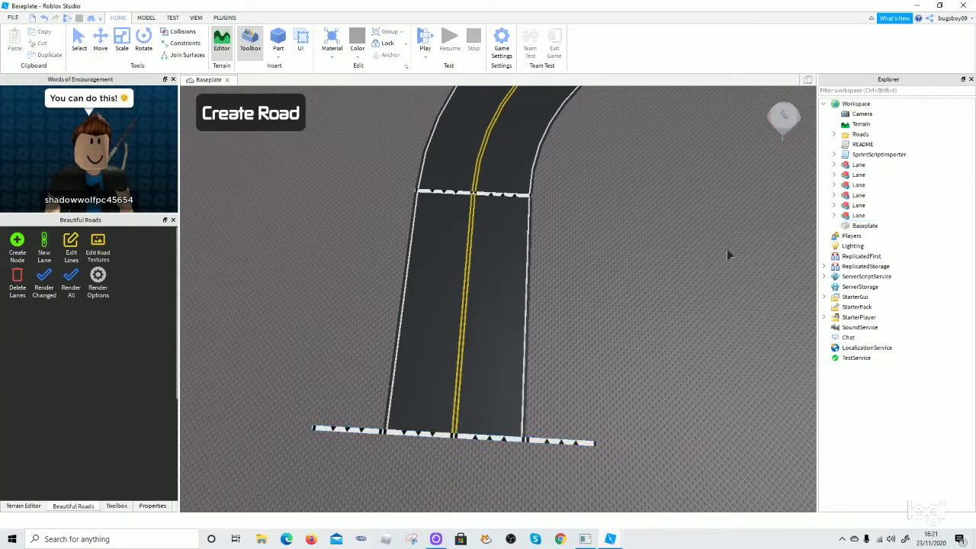
click(44, 250)
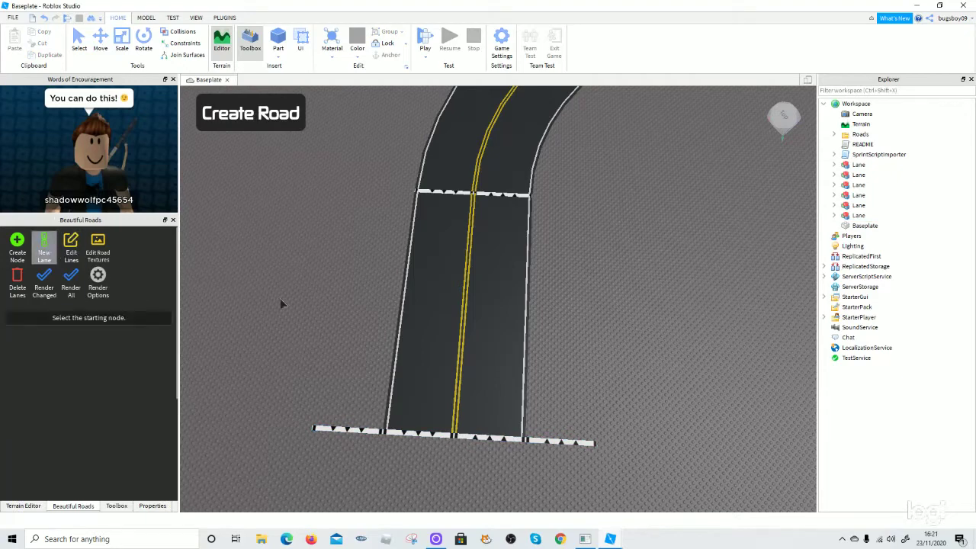
right_drag(435, 198, 434, 196)
scroll(434, 196, up, 4)
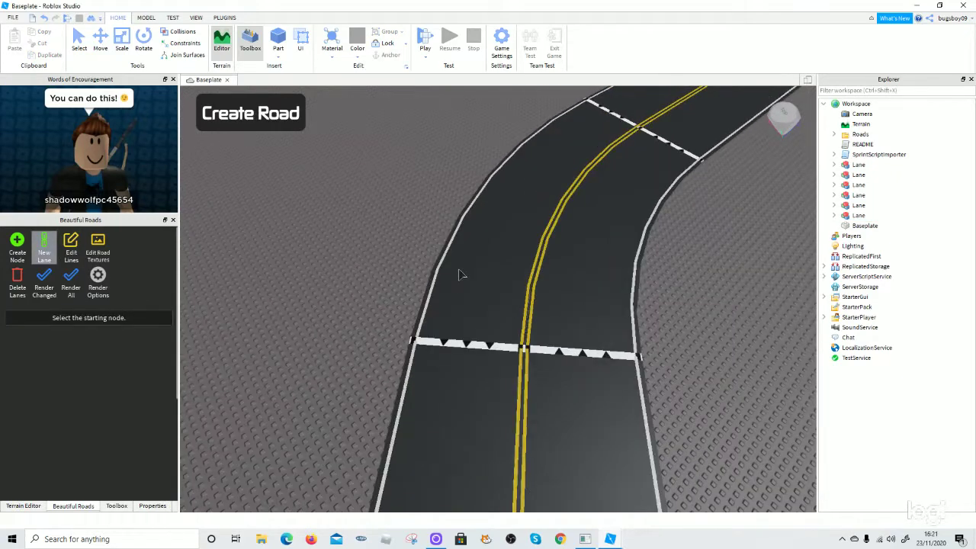
scroll(460, 271, up, 5)
scroll(474, 349, down, 10)
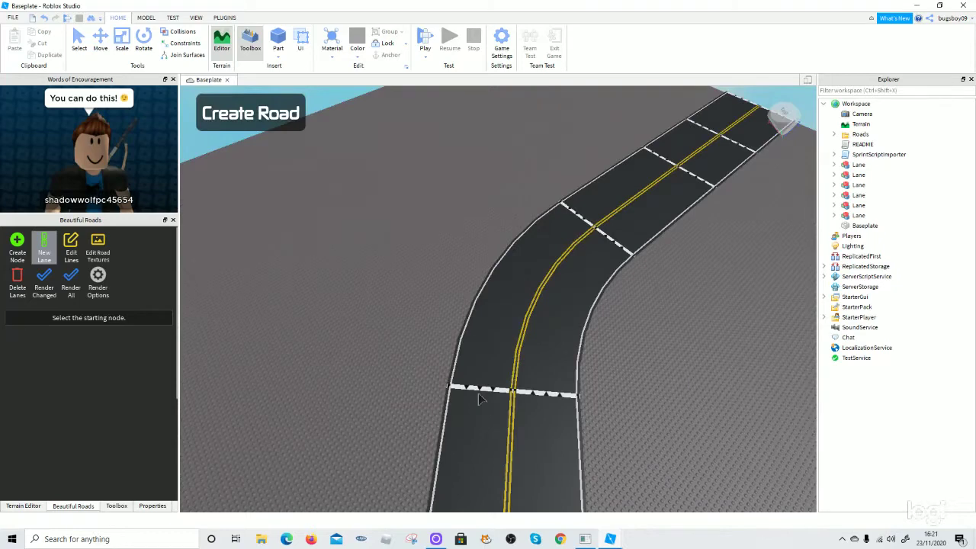
right_drag(470, 391, 468, 391)
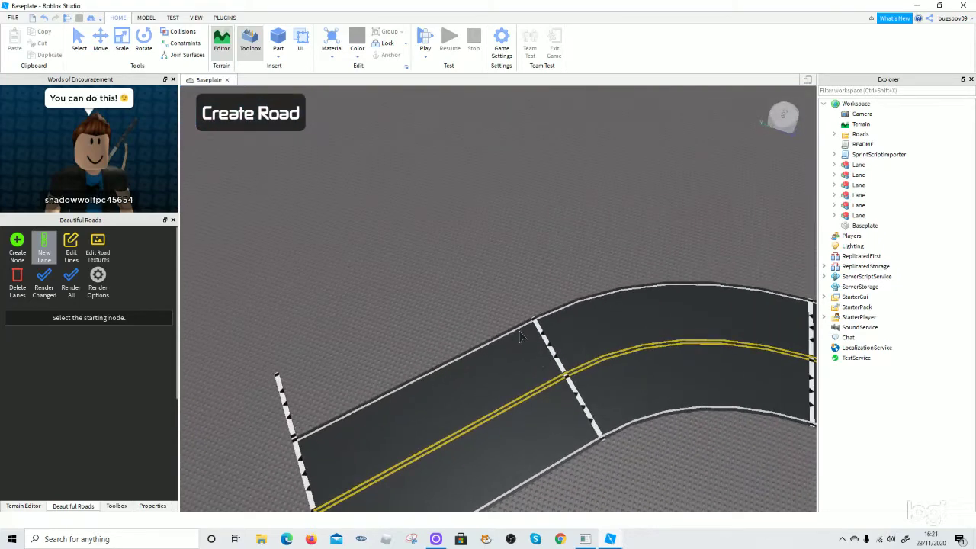
click(546, 343)
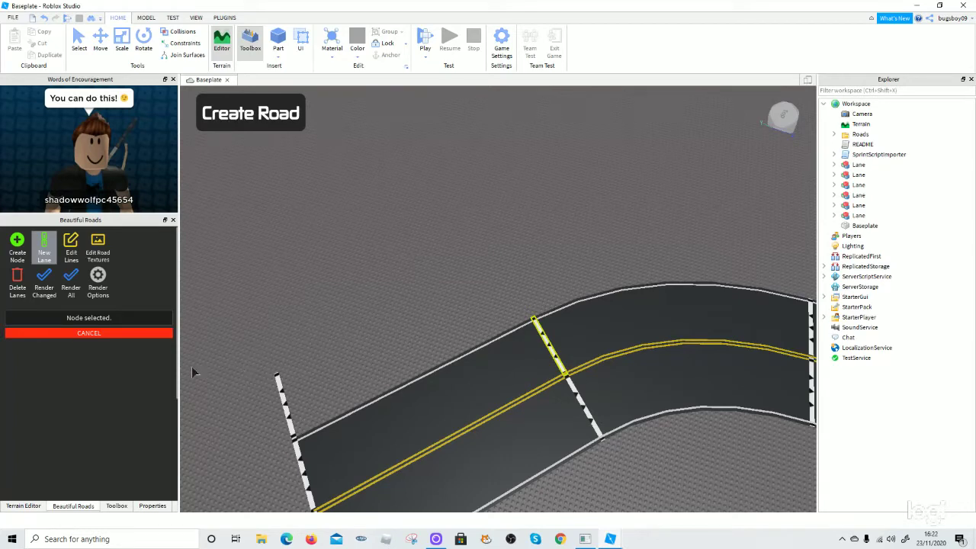
click(288, 413)
Connect the node half on the bend's inner side to the remaining extra end segment with a new lane, and render the changes
scroll(288, 310, down, 4)
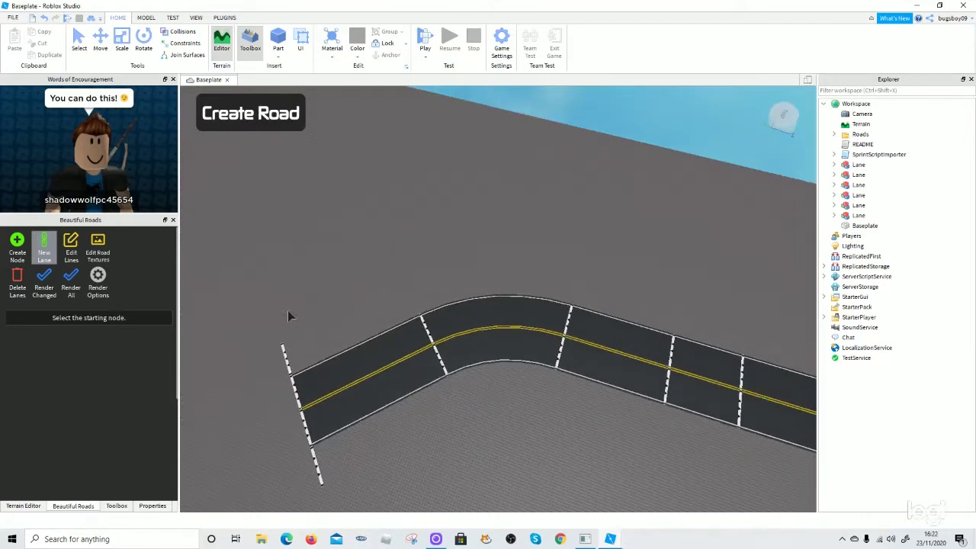
right_drag(404, 335, 359, 322)
scroll(359, 322, up, 3)
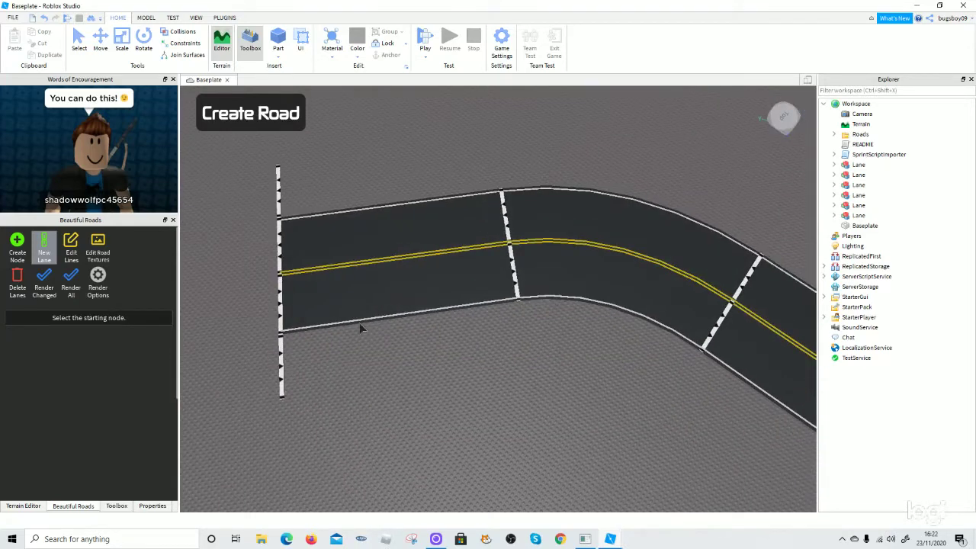
click(514, 268)
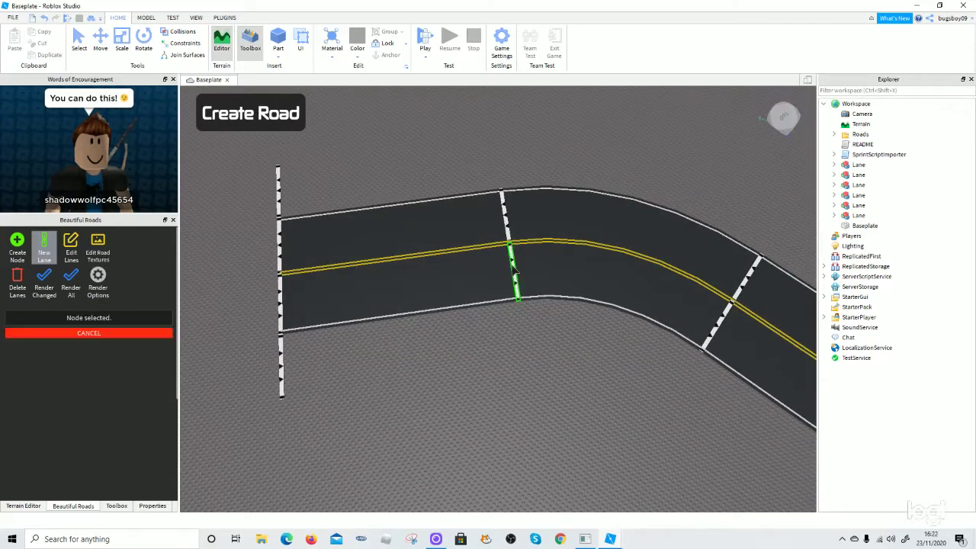
click(281, 370)
click(46, 286)
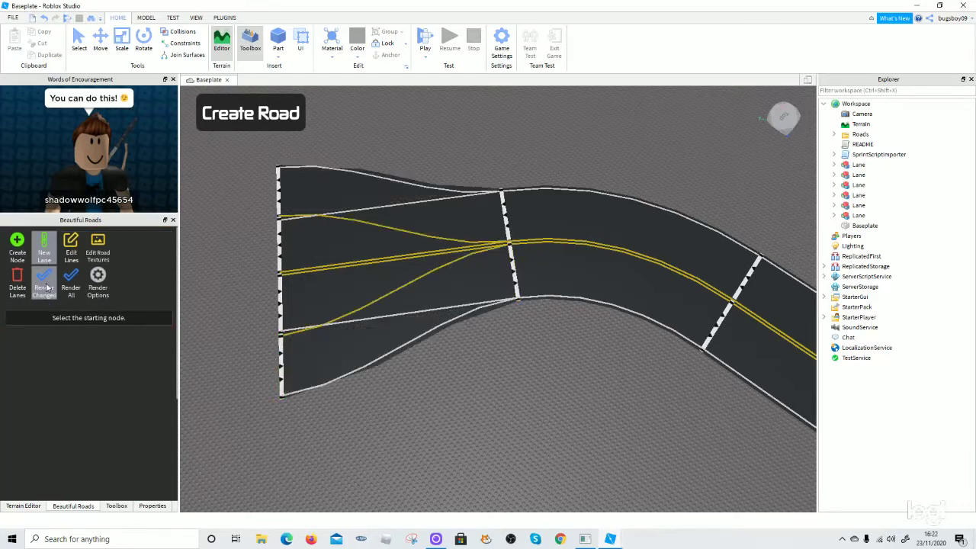
click(53, 255)
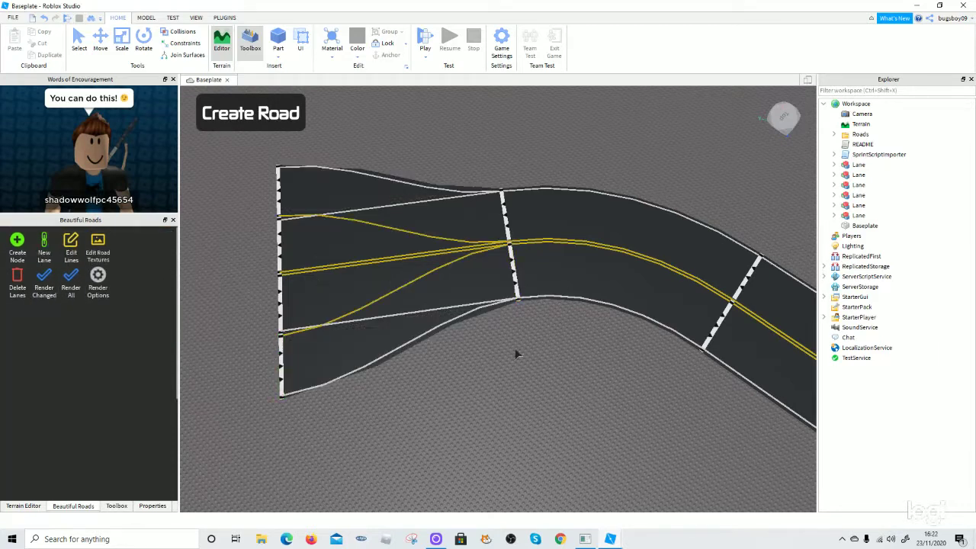
Examine the lane lines on the widened road section from above and along the road
scroll(490, 369, up, 4)
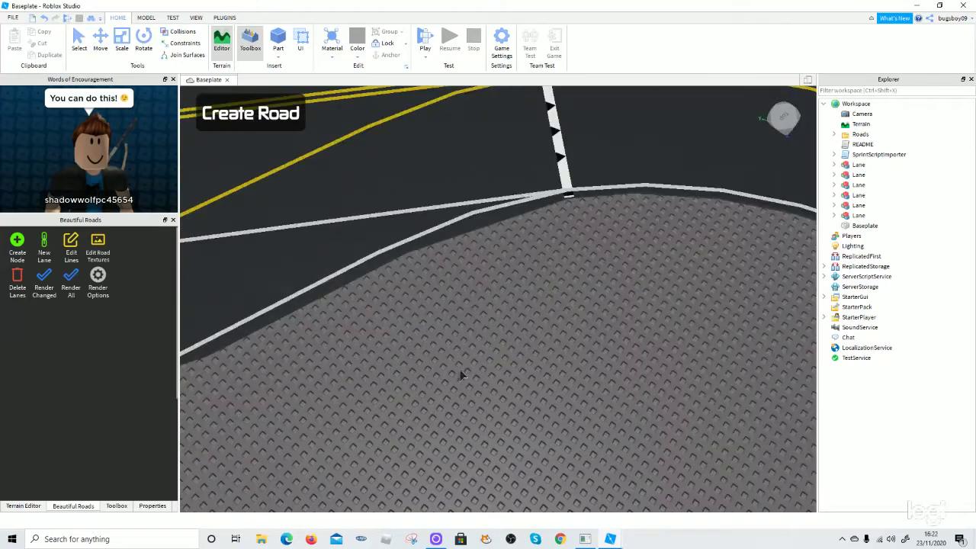
scroll(473, 366, down, 3)
right_drag(353, 353, 186, 337)
key(w)
key(s)
key(s)
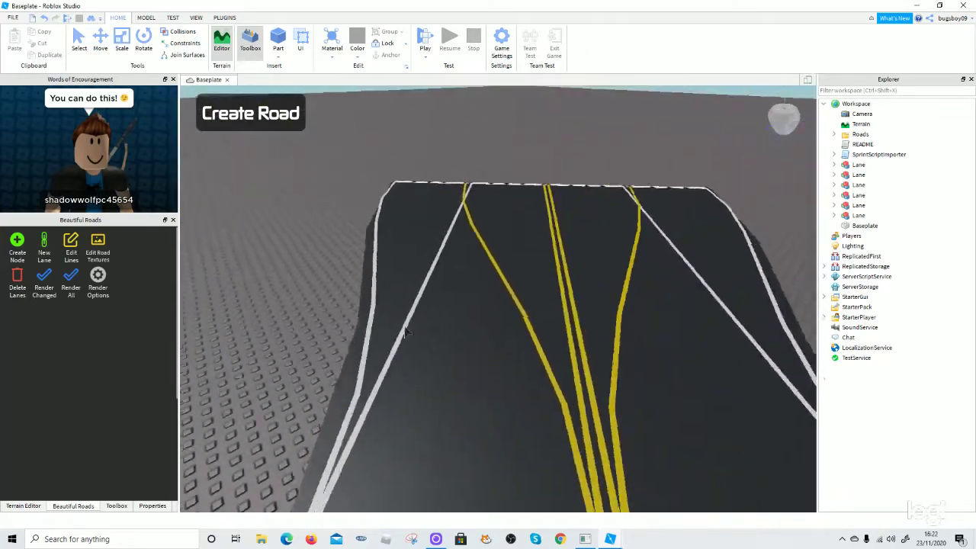
key(w)
scroll(459, 310, up, 4)
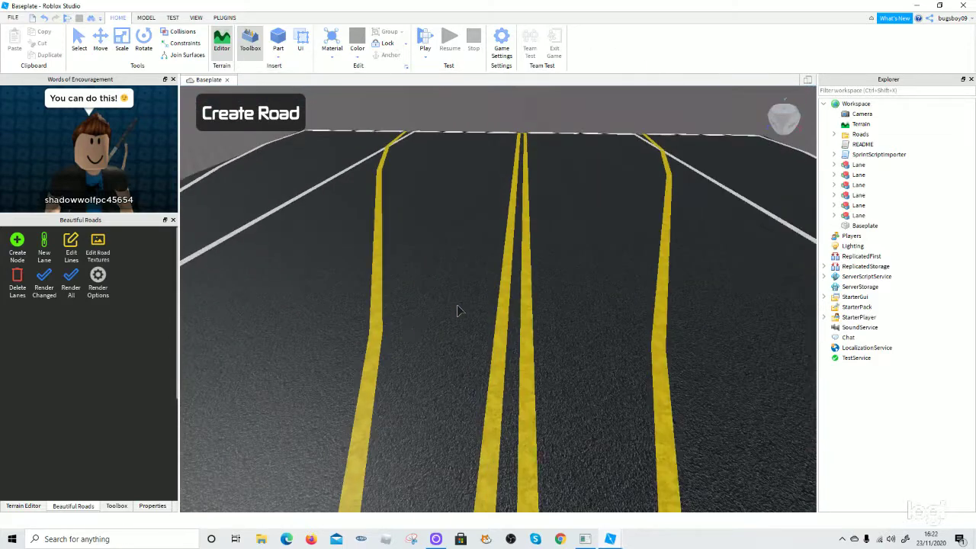
scroll(427, 328, down, 3)
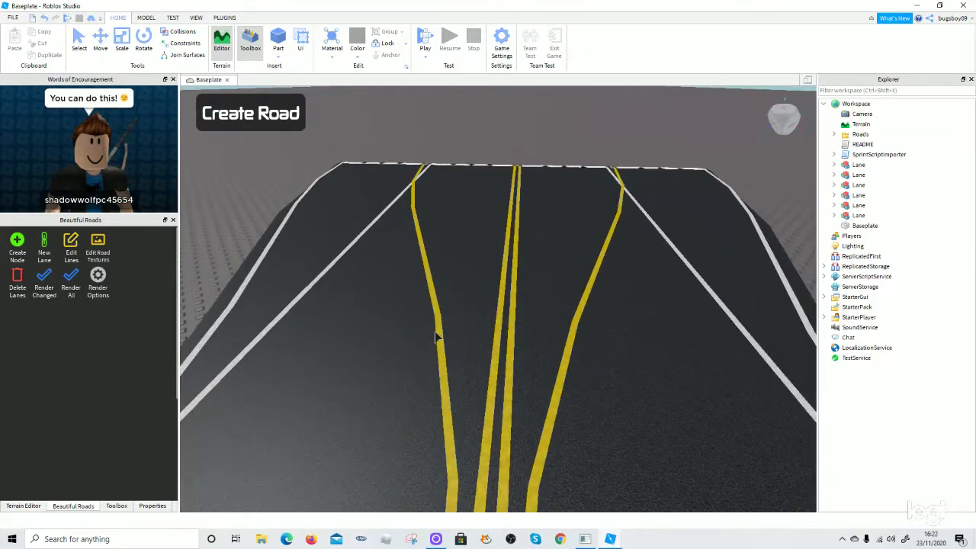
Turn on line editing and bring up the line presets for the curved yellow line left of the double center line
click(66, 249)
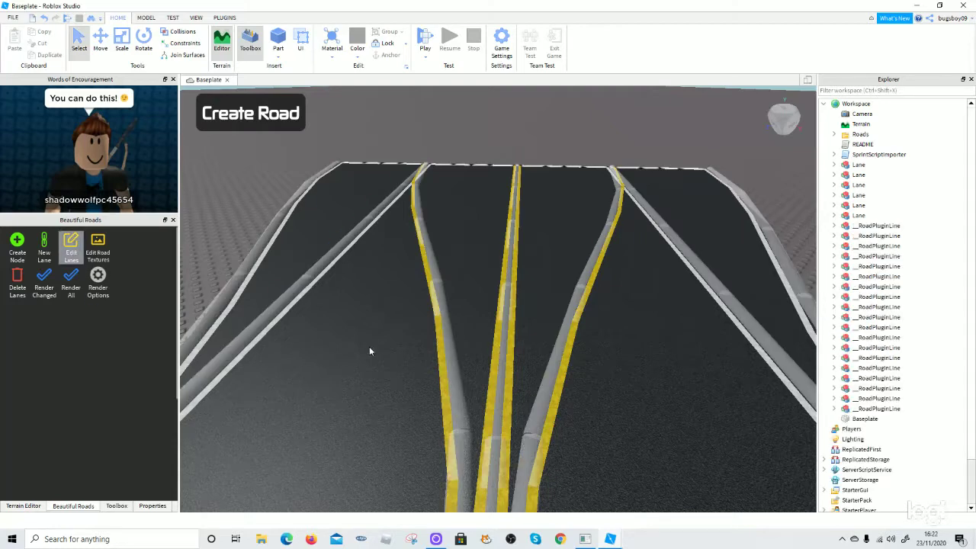
right_drag(371, 347, 390, 342)
key(s)
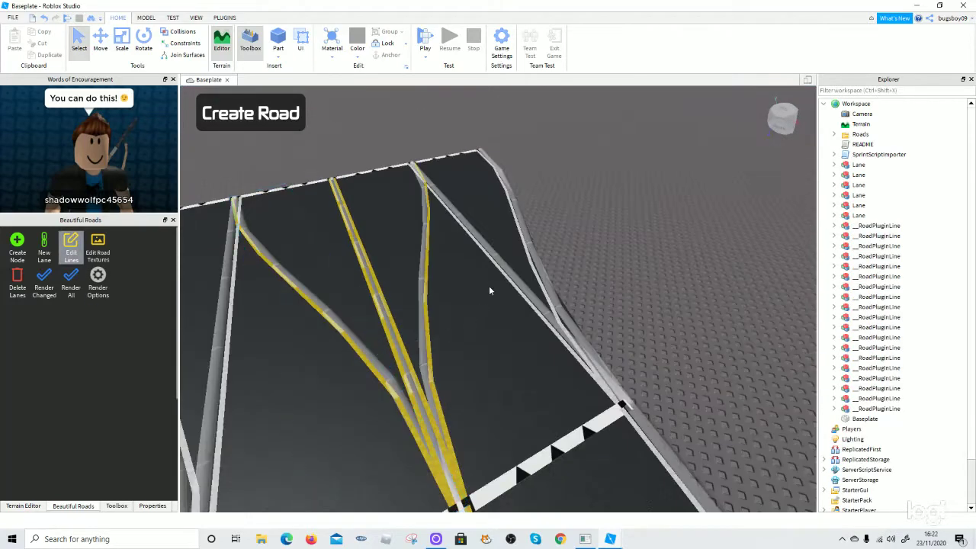
click(366, 360)
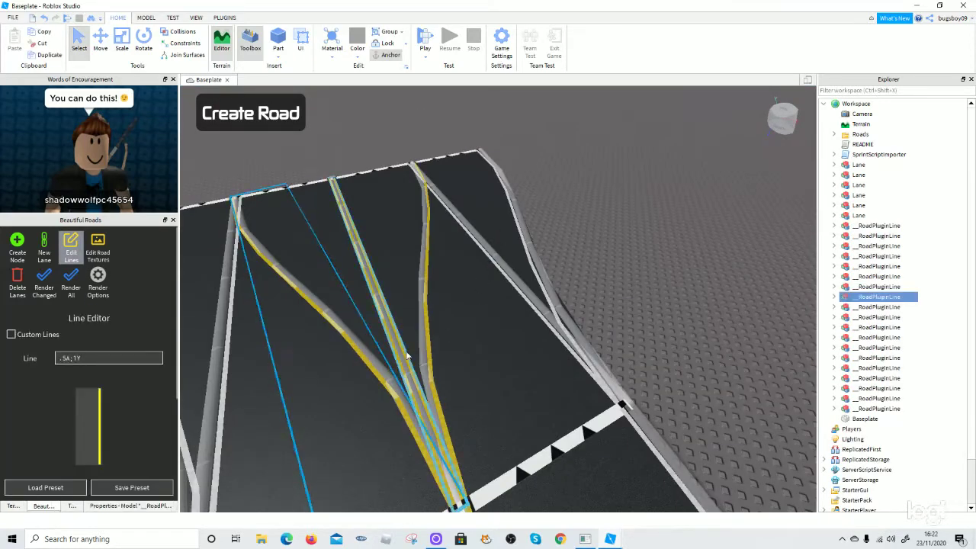
right_drag(407, 355, 388, 358)
scroll(78, 414, down, 3)
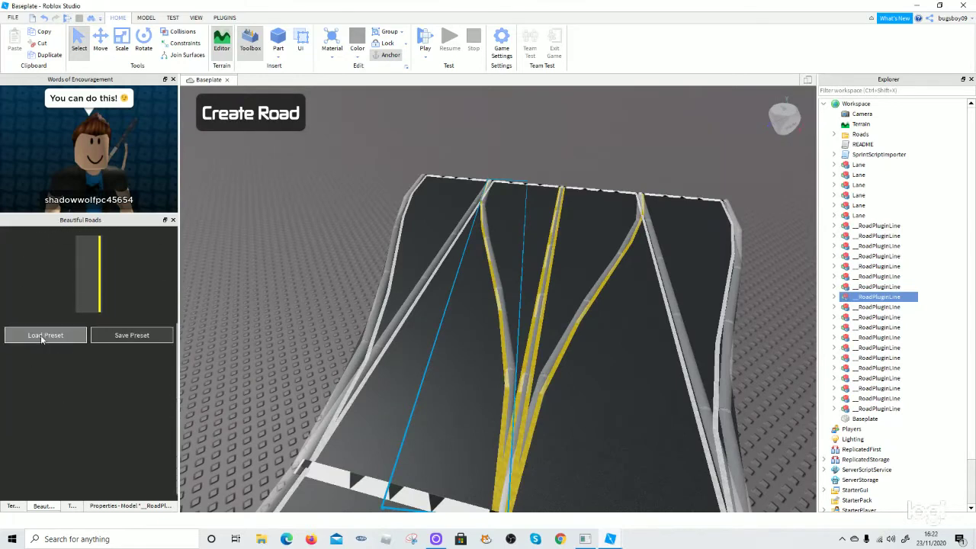
click(43, 396)
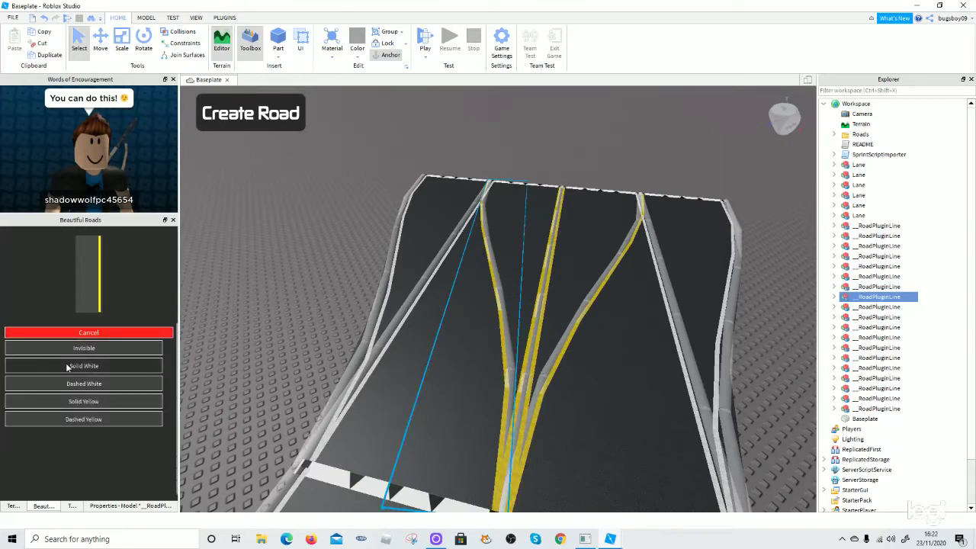
Try the Solid White, Dashed White, Solid Yellow and Dashed Yellow presets on the selected curved line
click(67, 366)
click(62, 338)
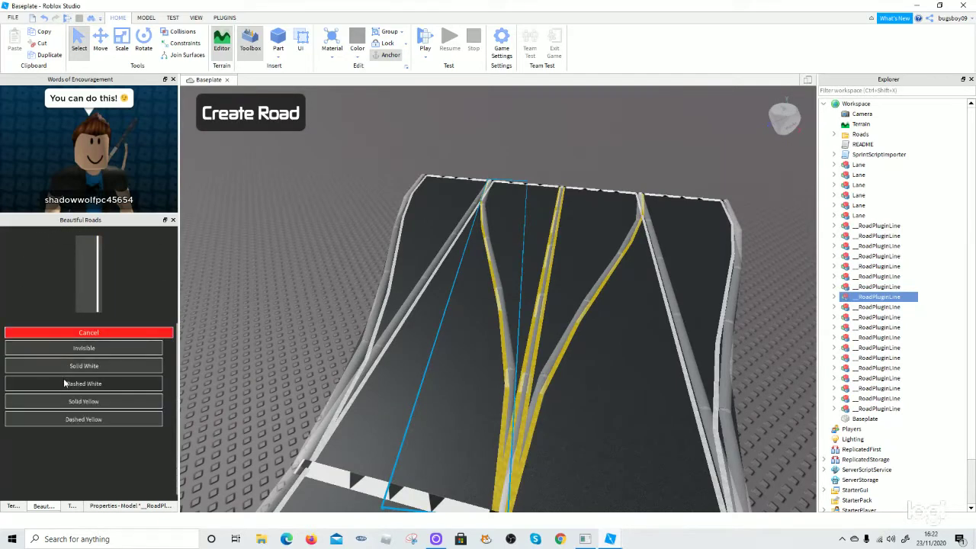
click(64, 382)
click(47, 336)
click(63, 399)
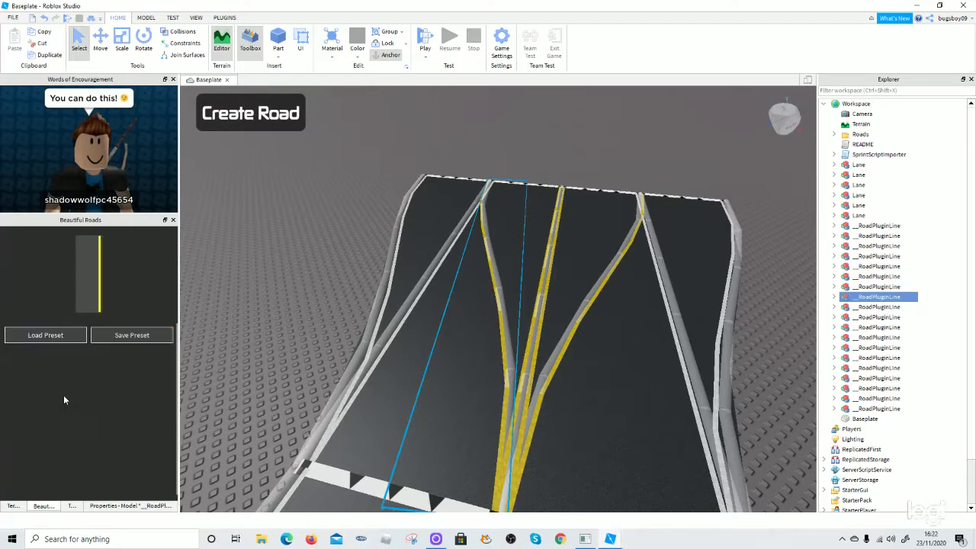
click(42, 338)
click(80, 418)
Apply the Invisible preset to the curved yellow lines on both sides of the double center line
click(47, 334)
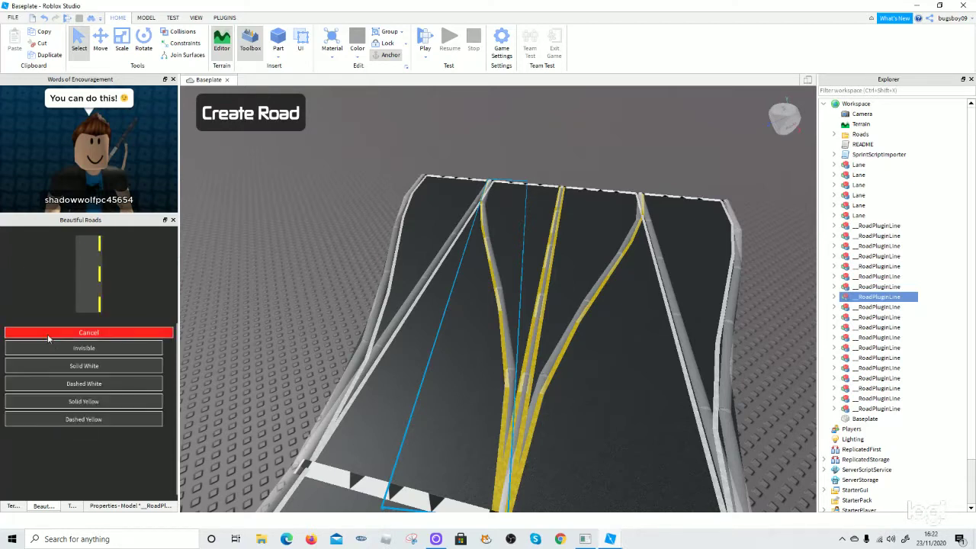
click(62, 349)
scroll(118, 324, up, 1)
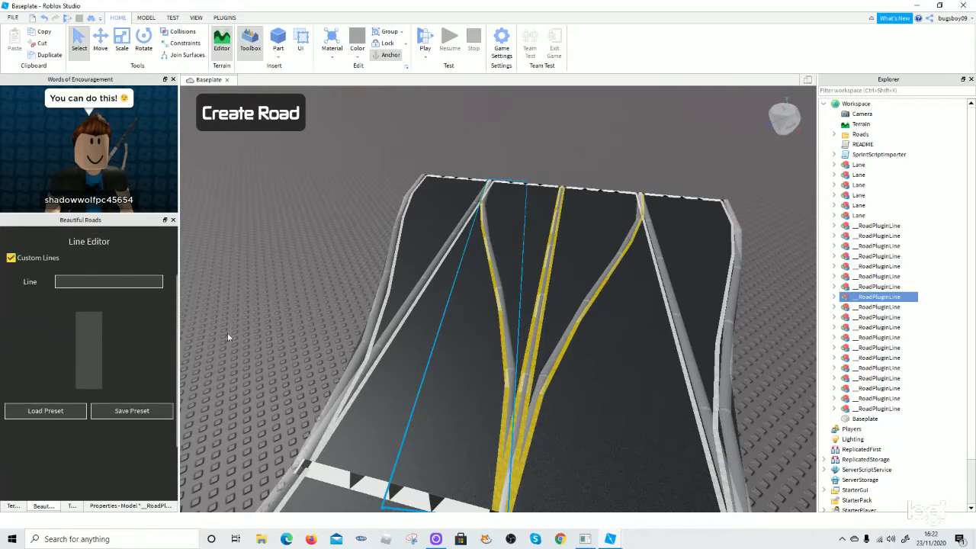
click(568, 332)
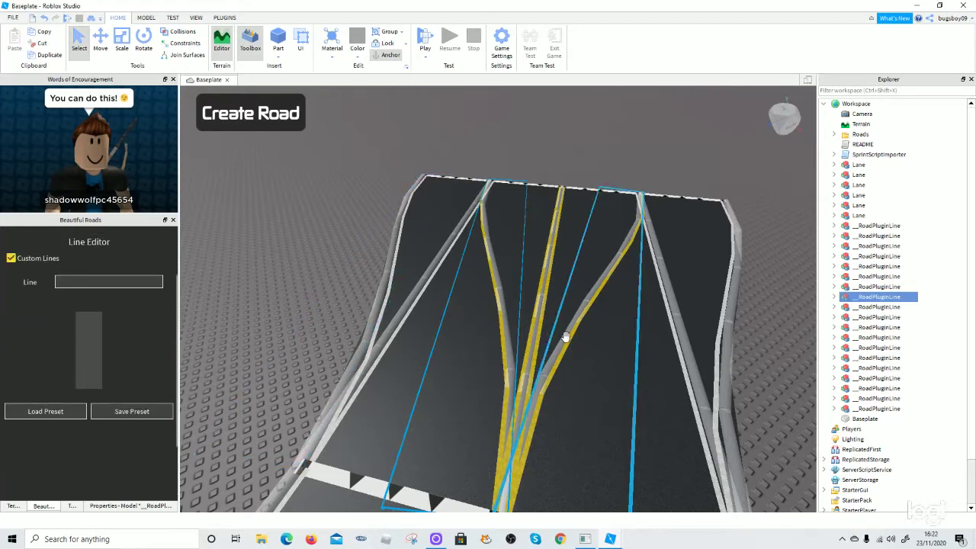
click(47, 409)
click(67, 418)
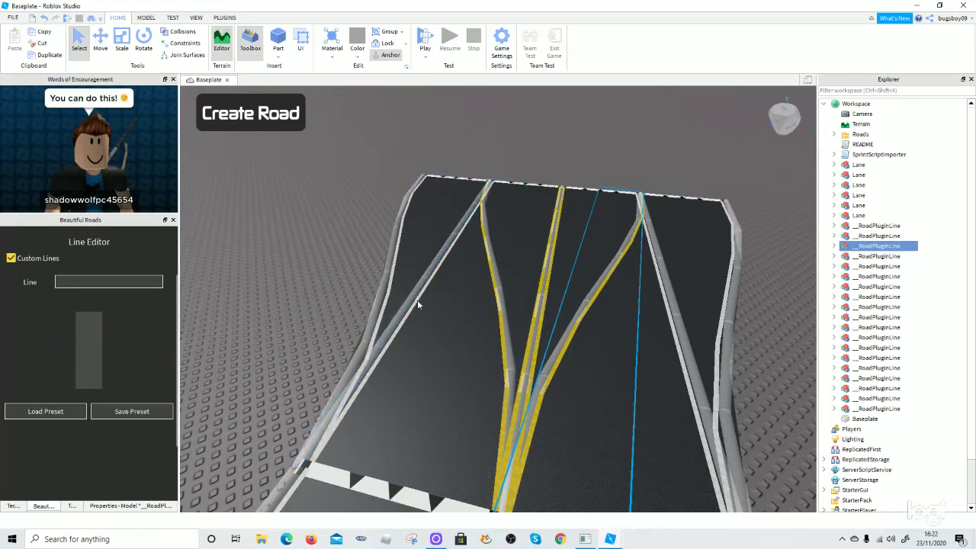
Apply the Invisible preset to the two diagonal white lines inside the widened section's outer edges
click(416, 300)
click(43, 417)
click(76, 424)
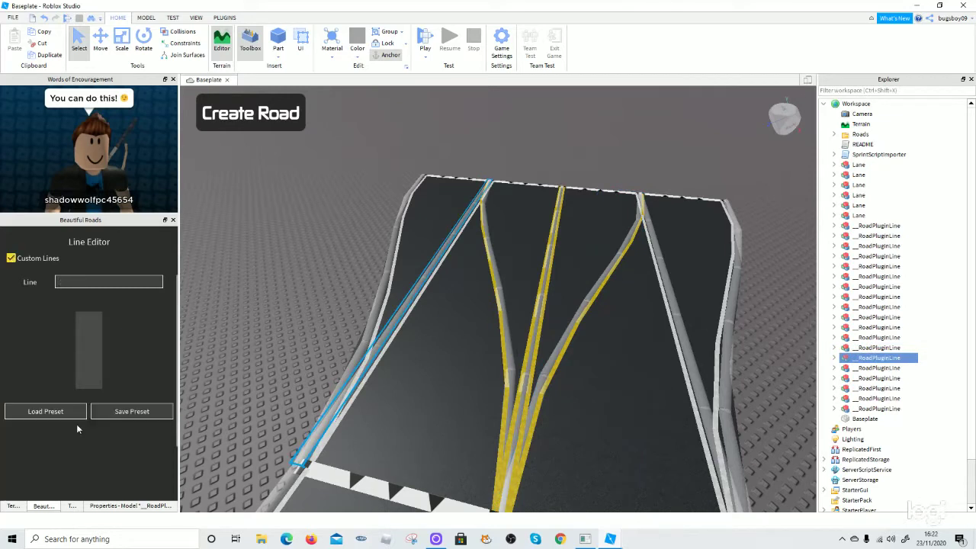
click(662, 326)
click(74, 415)
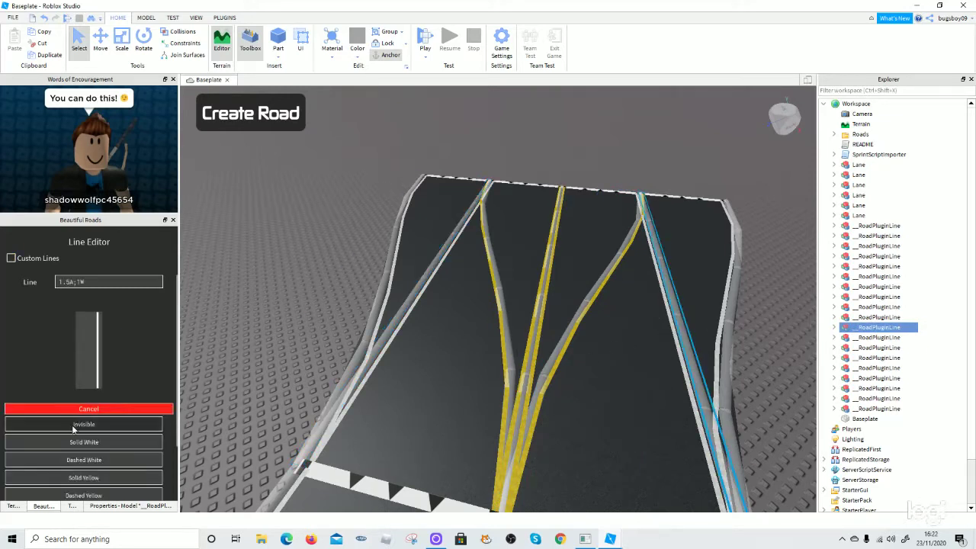
click(74, 426)
Render the changed lanes and leave line editing
scroll(71, 389, up, 3)
click(49, 284)
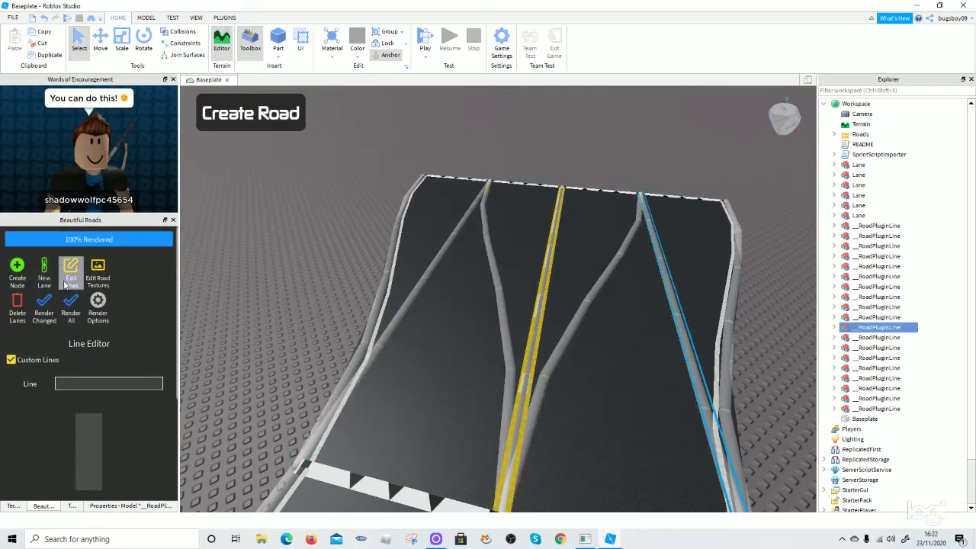
click(71, 283)
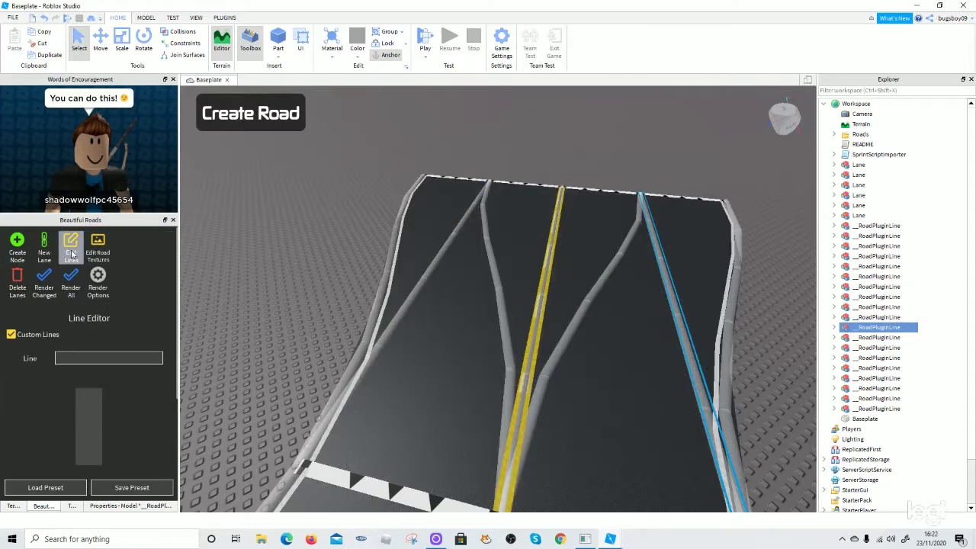
click(71, 251)
Examine the widened section's surface, edge lines and wide end from several angles
scroll(289, 250, down, 6)
right_drag(391, 271, 390, 268)
scroll(390, 267, up, 2)
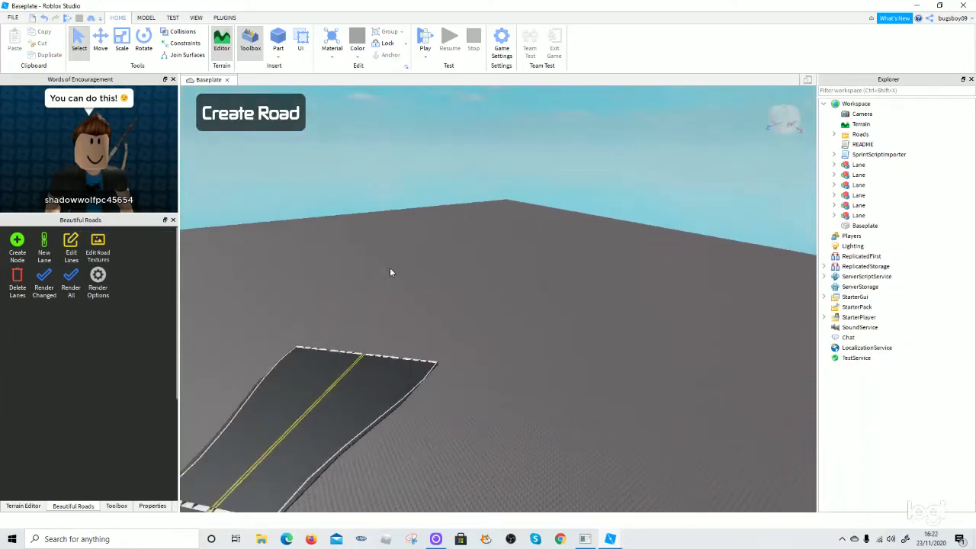
scroll(390, 268, up, 3)
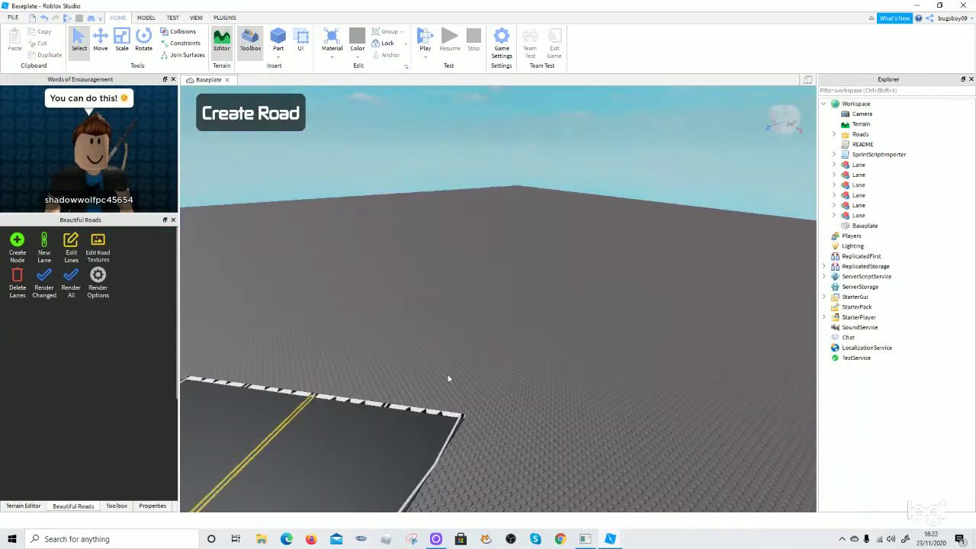
right_drag(449, 377, 429, 374)
scroll(428, 374, up, 4)
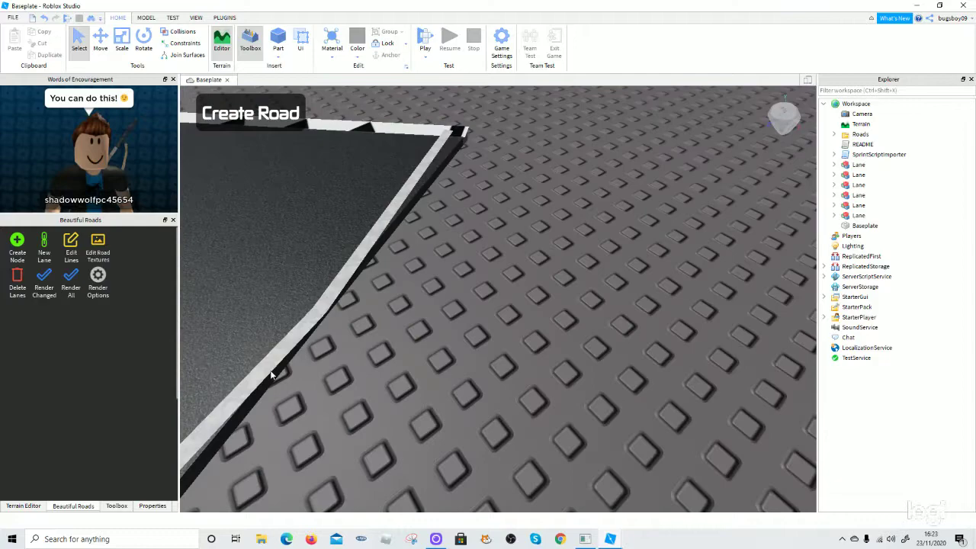
scroll(272, 373, down, 4)
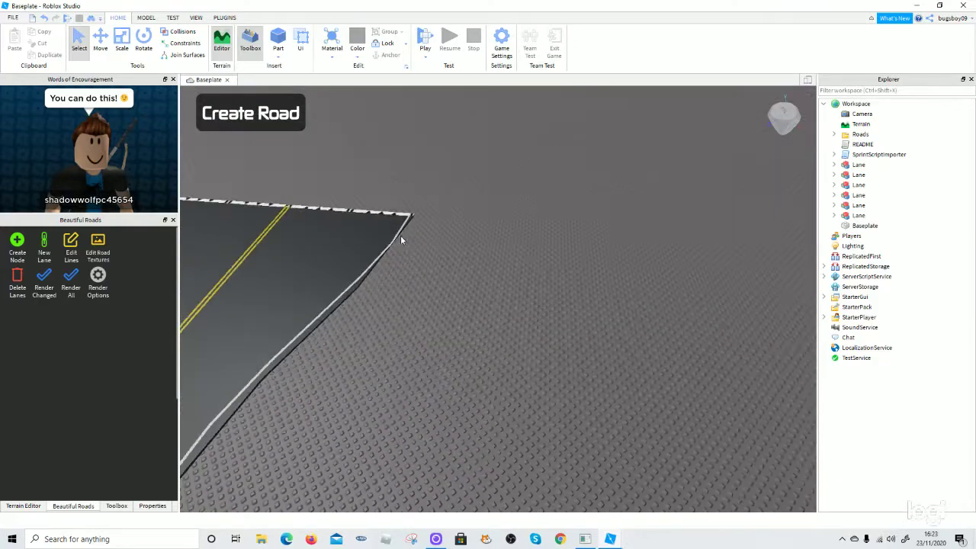
right_drag(288, 370, 291, 373)
scroll(289, 373, up, 2)
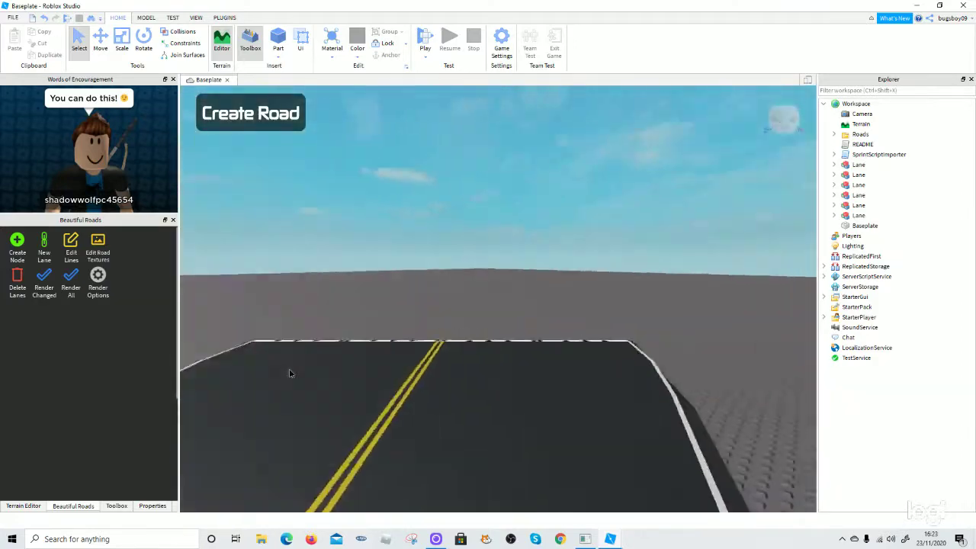
scroll(290, 373, up, 3)
scroll(291, 372, down, 5)
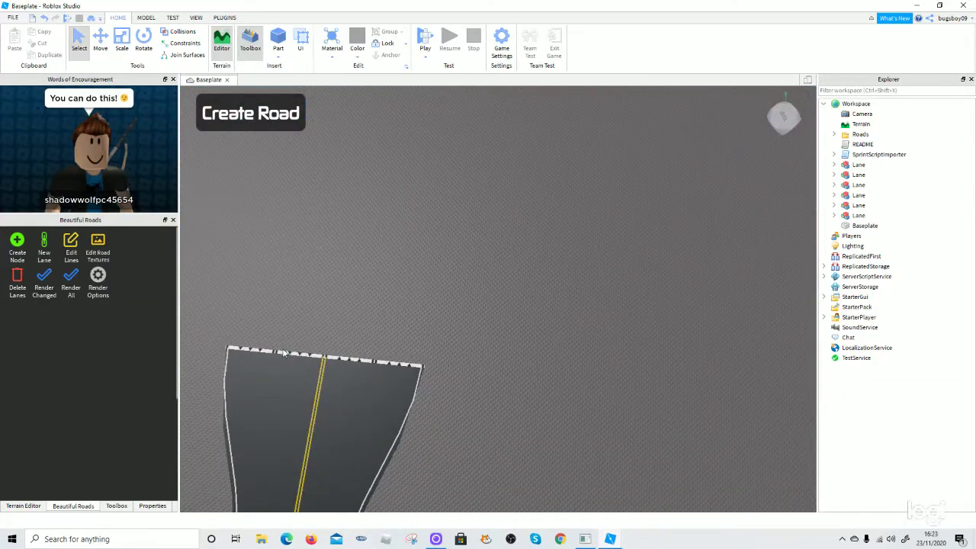
Extend the road from its widened end with another lane piece, move it farther out, and render the changed lanes
click(275, 355)
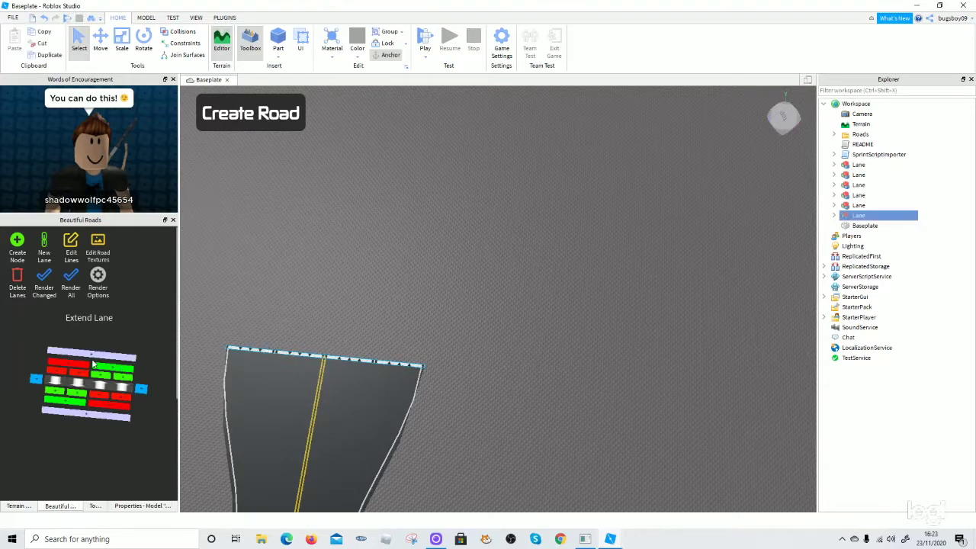
click(87, 354)
click(97, 38)
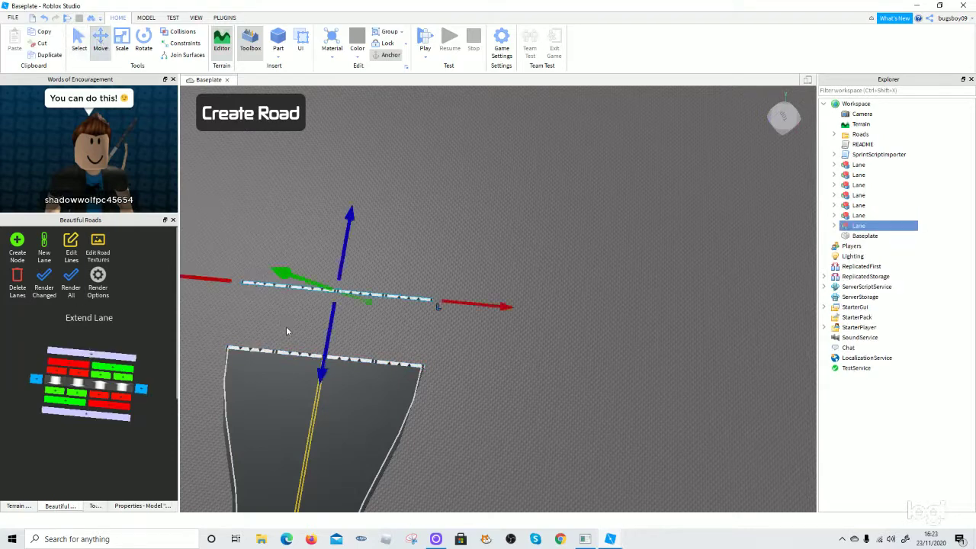
drag(328, 348, 340, 294)
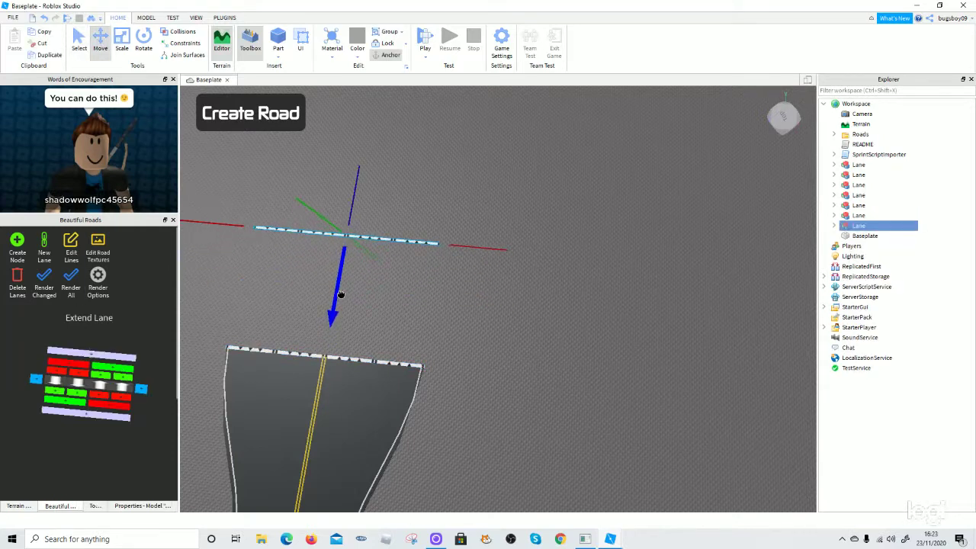
click(41, 285)
right_drag(555, 319, 333, 263)
key(w)
click(303, 262)
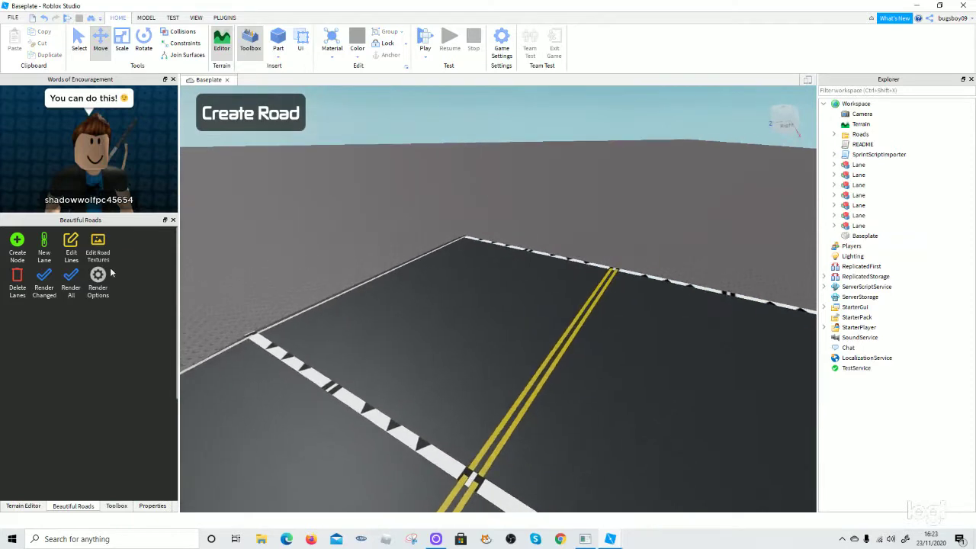
Edit the new section's divider right of the center line, trying the Suicide Lane preset before applying Dashed White
key(s)
click(72, 250)
right_drag(566, 283, 603, 300)
key(w)
click(659, 353)
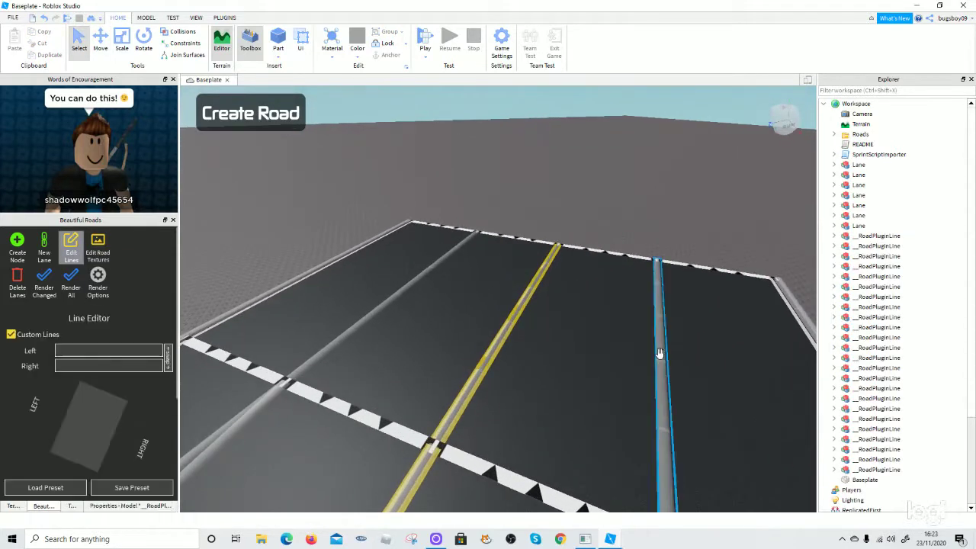
click(70, 486)
scroll(91, 378, down, 3)
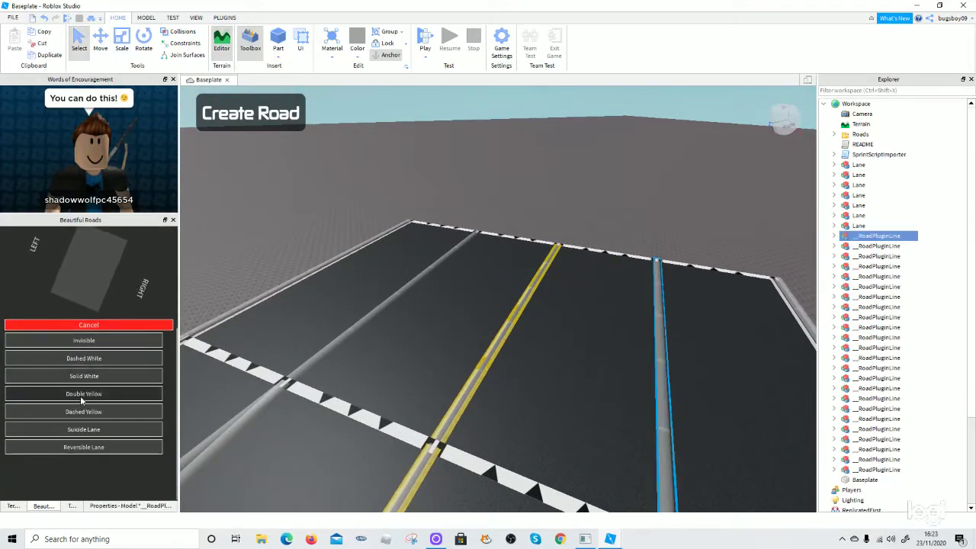
click(100, 432)
click(32, 330)
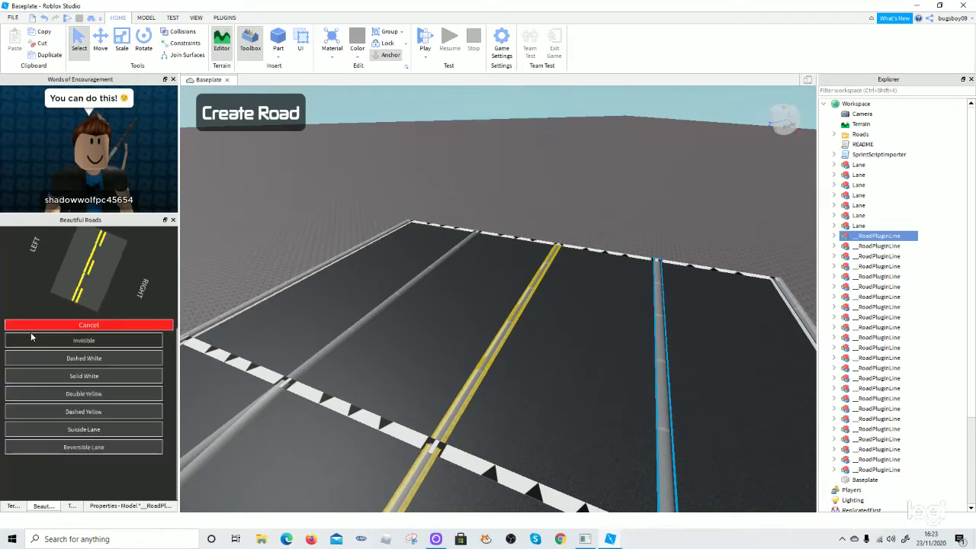
click(70, 375)
Apply the Dashed White preset to the new section's divider left of the center line and render the changes
click(316, 362)
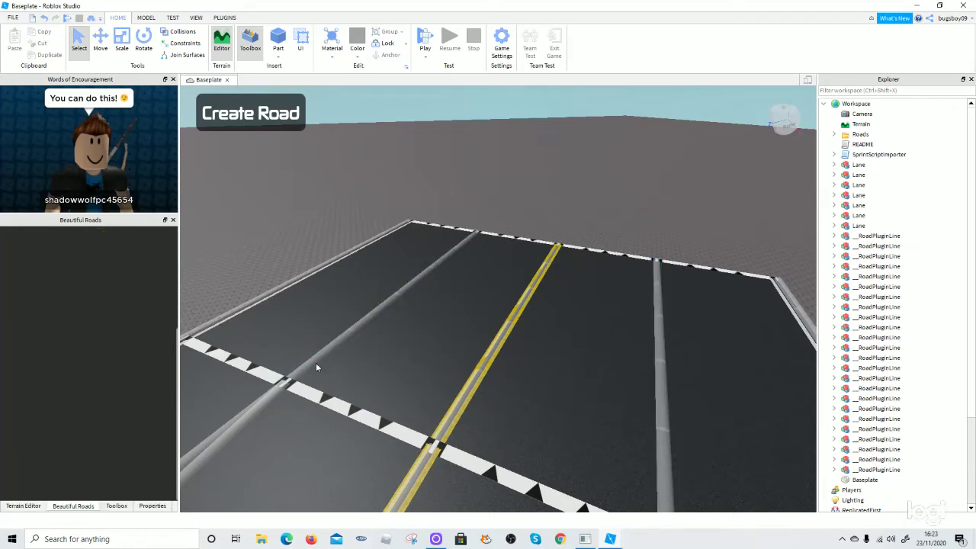
click(61, 328)
click(88, 359)
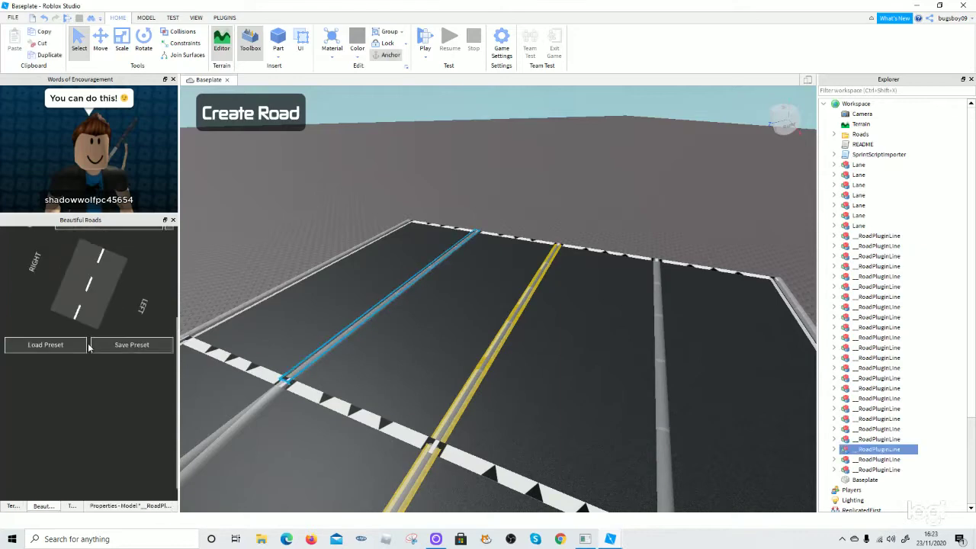
scroll(82, 339, up, 3)
click(44, 290)
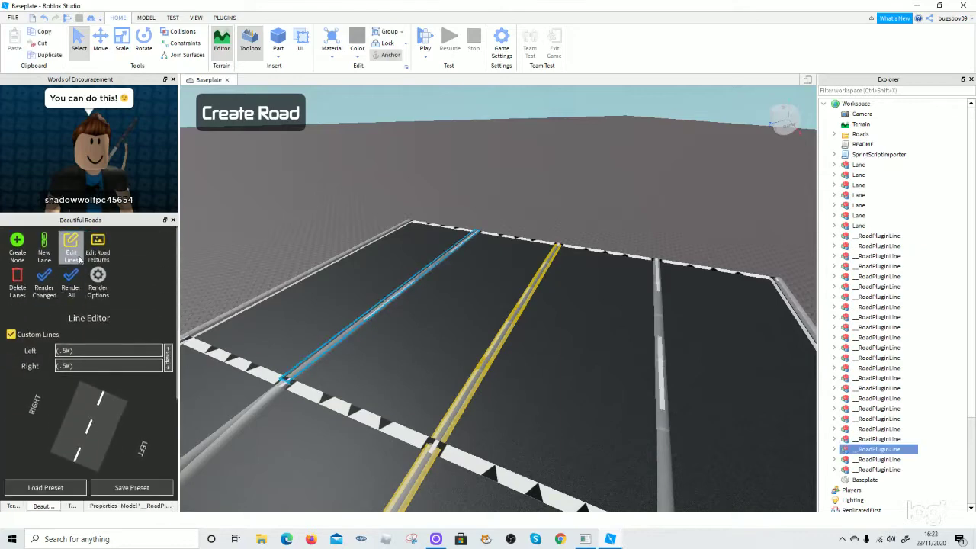
Finish editing the lane dividers by turning off line editing for the road
click(75, 254)
scroll(579, 241, down, 8)
right_drag(579, 241, 538, 371)
scroll(526, 381, up, 5)
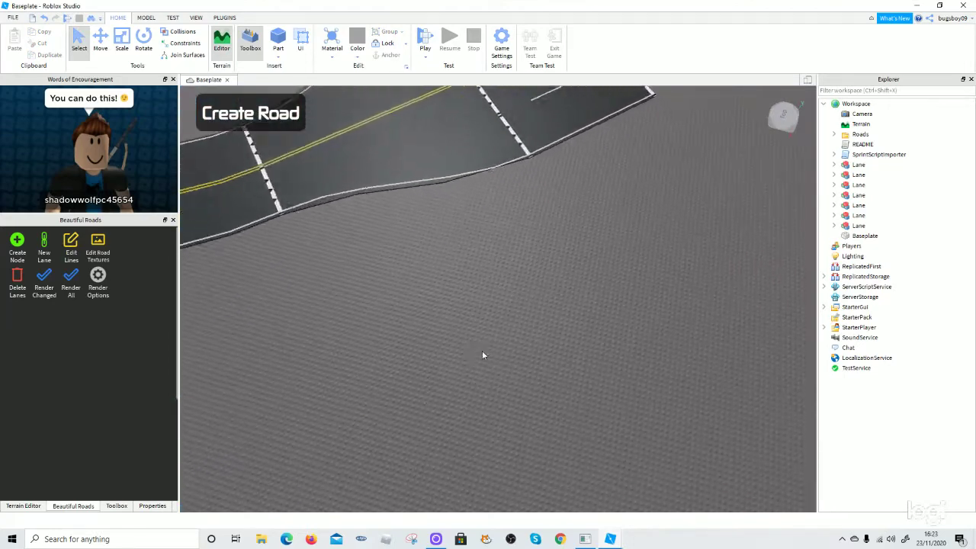
Examine the dashed dividers on the road's wide end section up close and the whole road from above
right_drag(484, 354, 464, 325)
key(w)
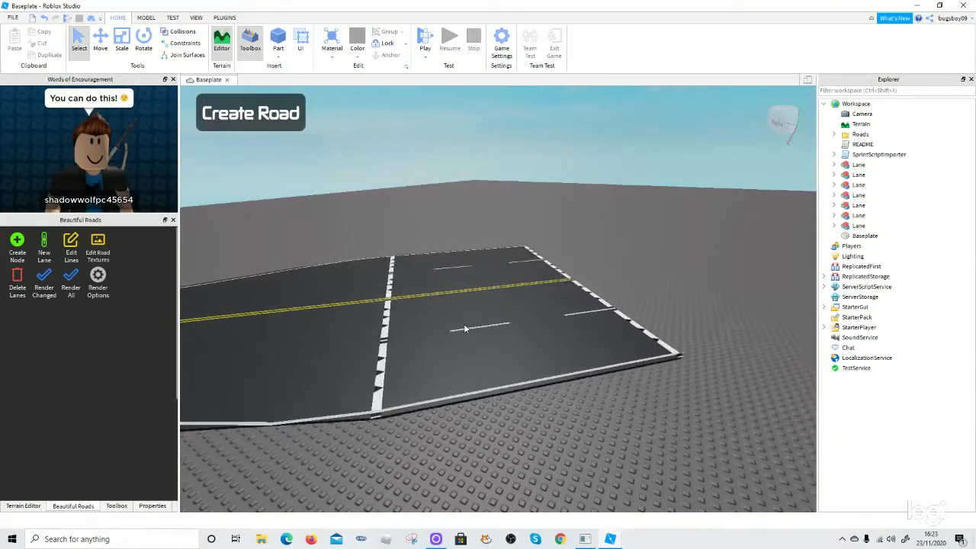
key(w)
key(s)
key(a)
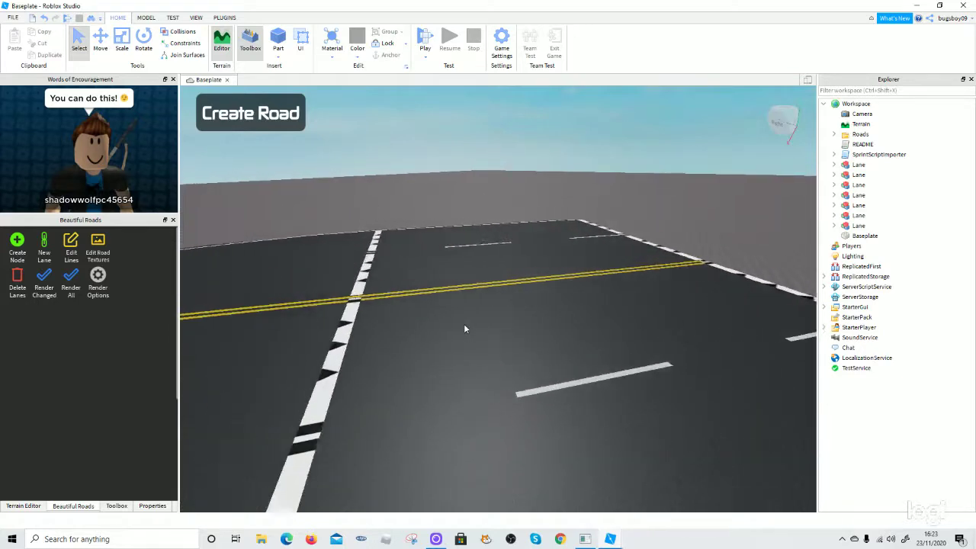
key(w)
scroll(486, 366, down, 10)
right_drag(486, 365, 452, 391)
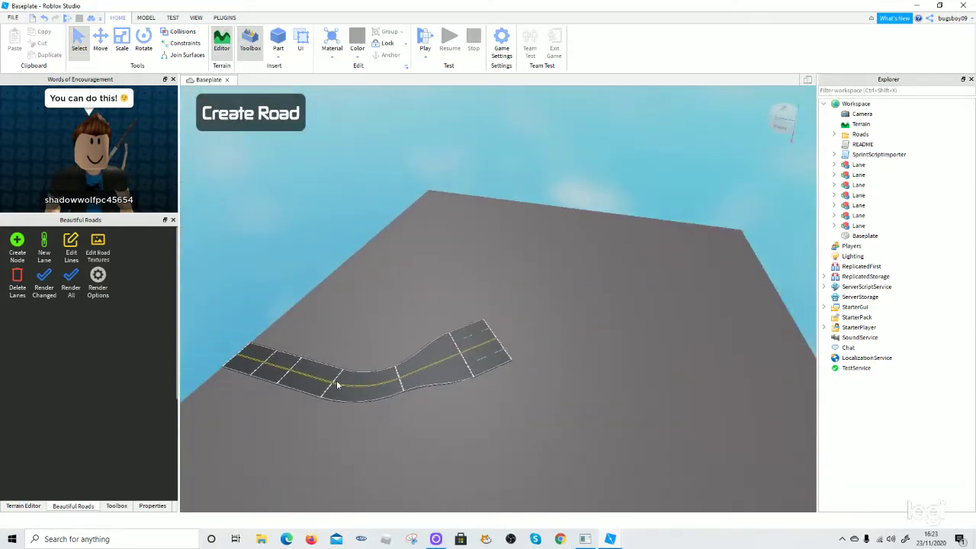
scroll(296, 386, up, 2)
scroll(204, 366, up, 3)
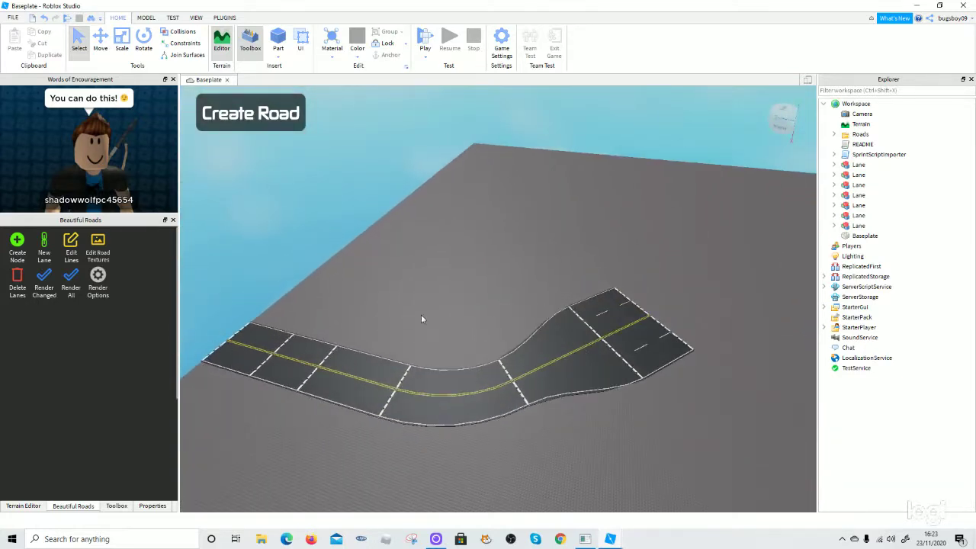
scroll(562, 291, up, 4)
scroll(563, 292, up, 10)
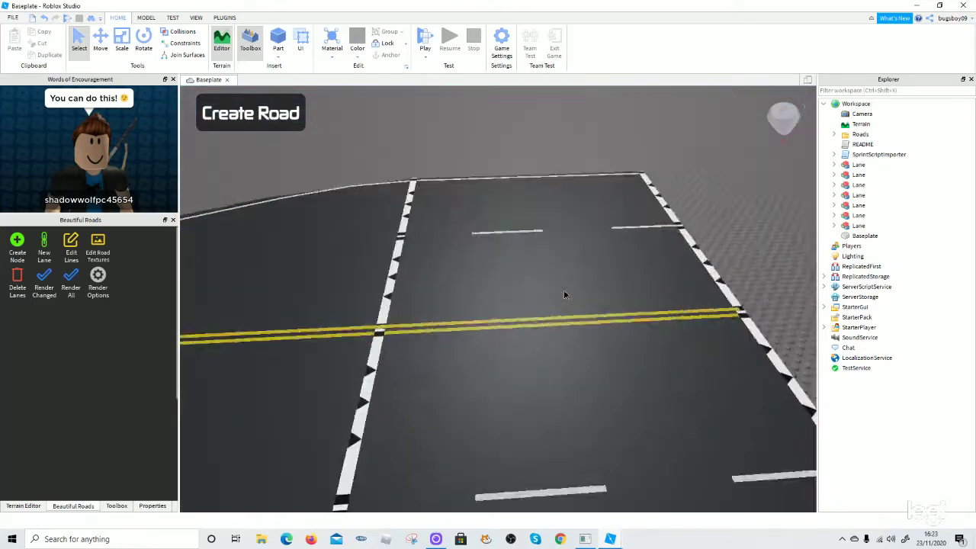
scroll(564, 294, down, 8)
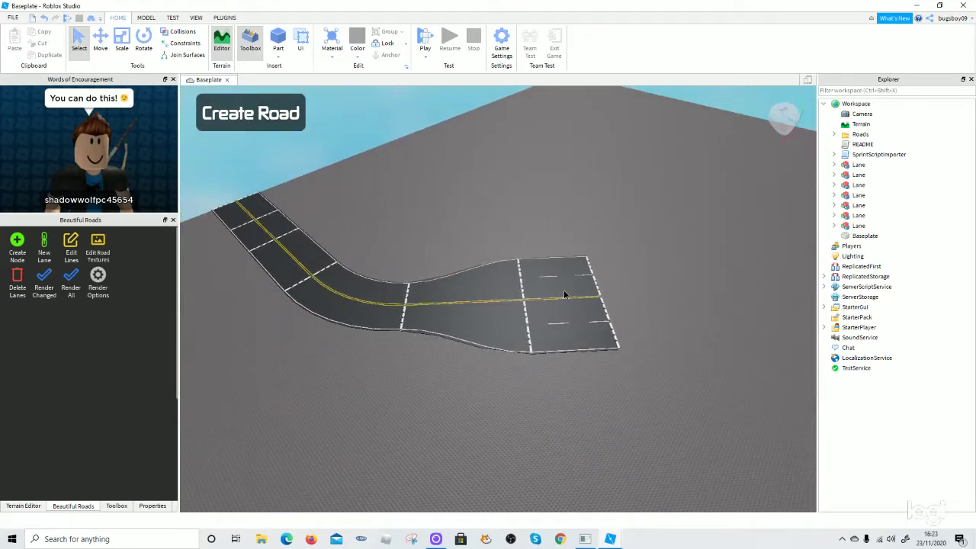
scroll(564, 294, down, 10)
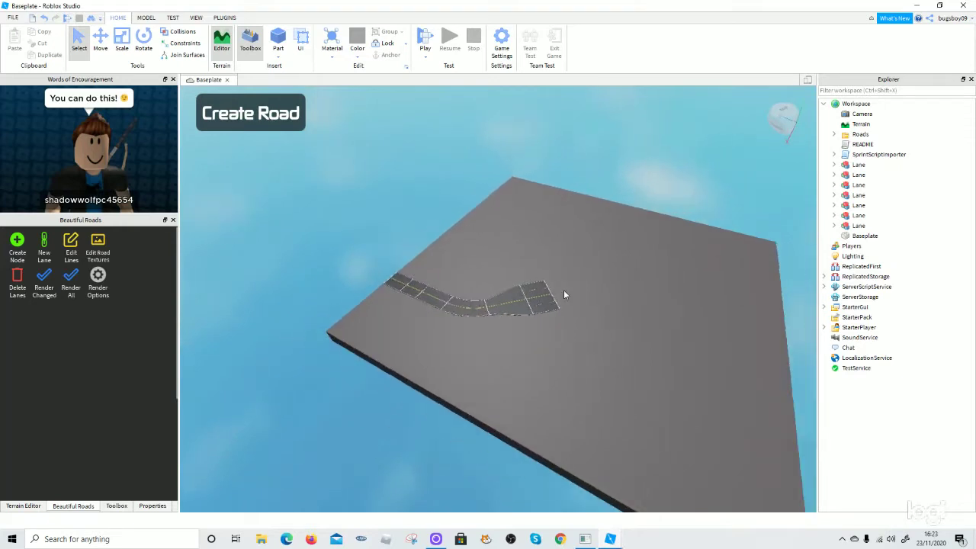
Extend the road from its wide end with another lane piece, move it farther out, render the changed lanes, and clear the selection
scroll(579, 288, up, 8)
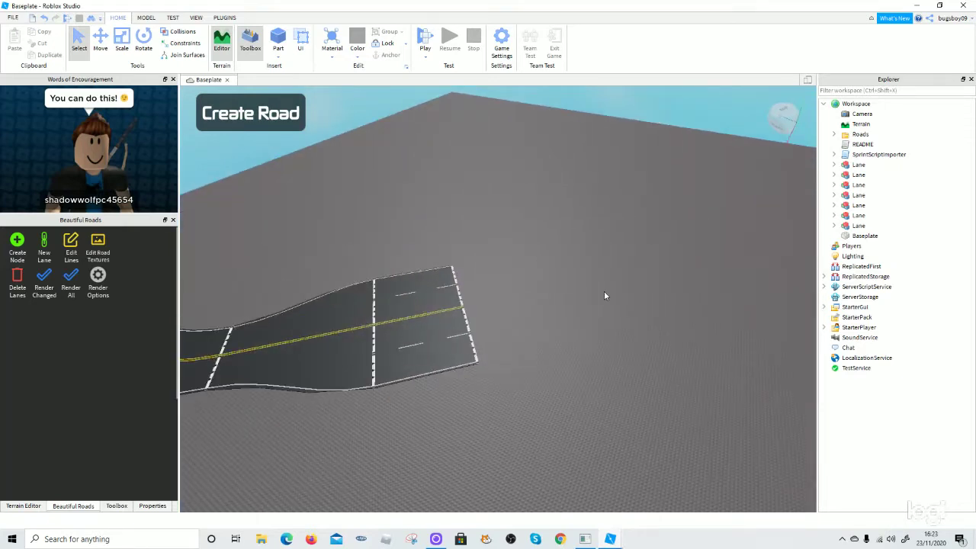
scroll(475, 378, up, 4)
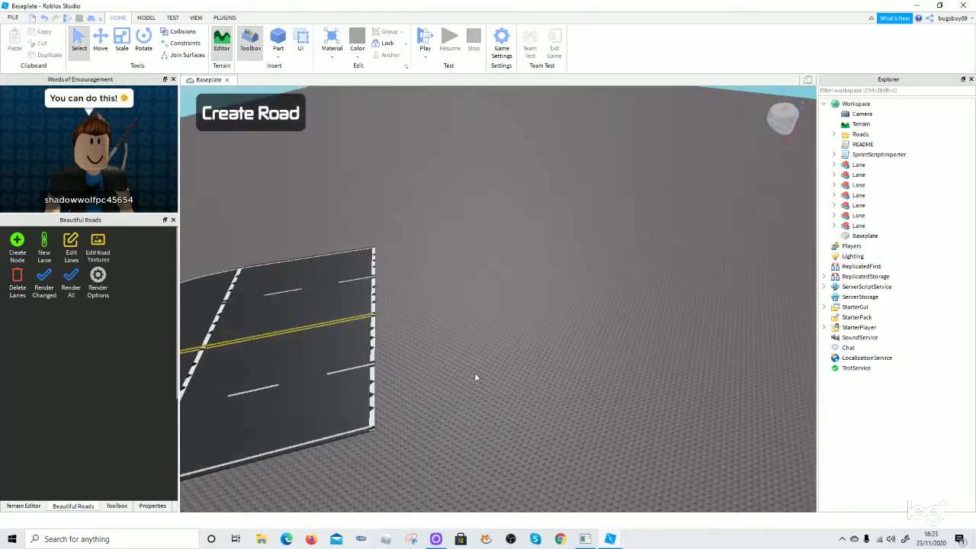
click(372, 393)
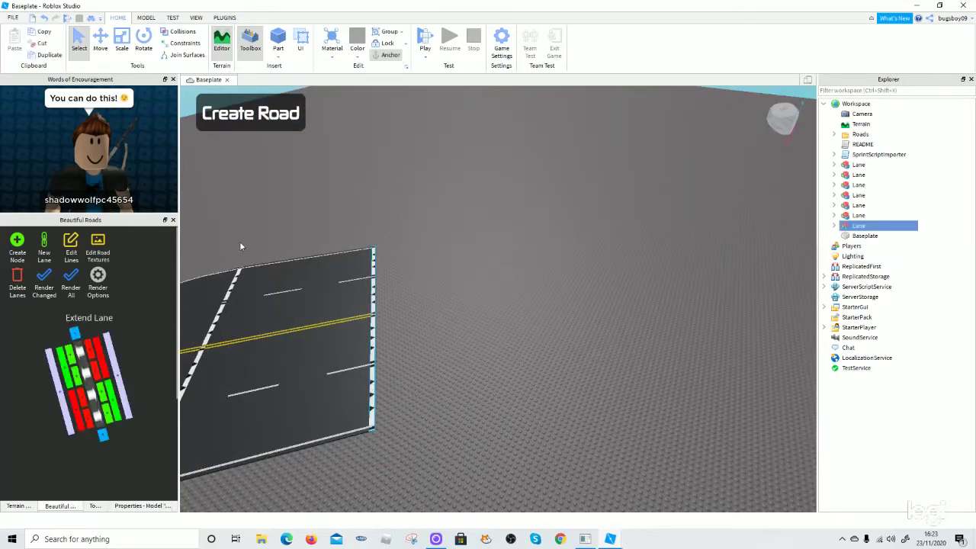
click(122, 367)
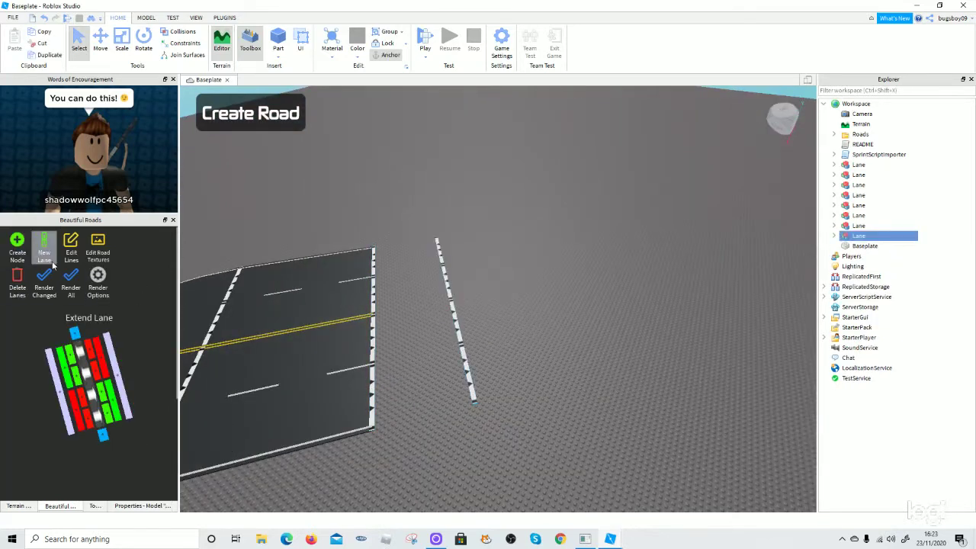
click(100, 40)
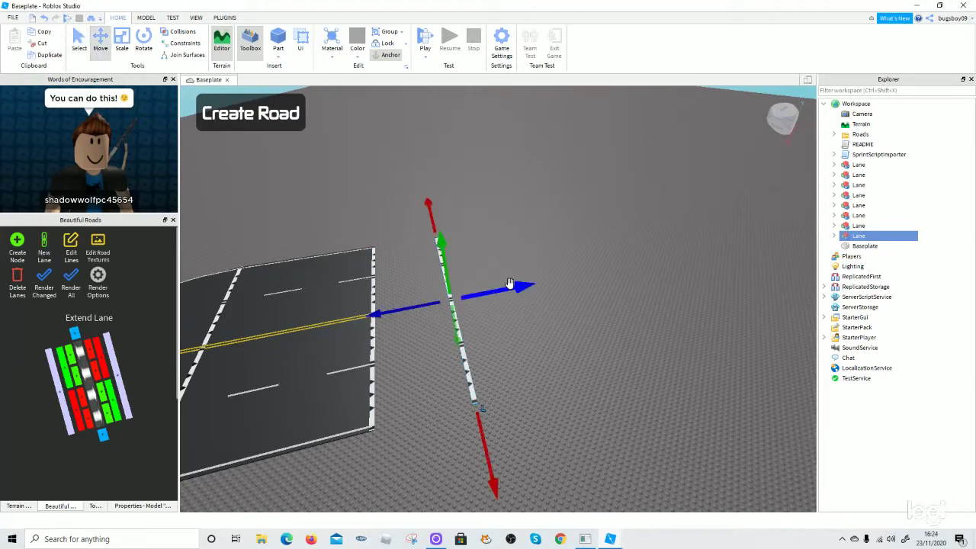
drag(509, 284, 610, 280)
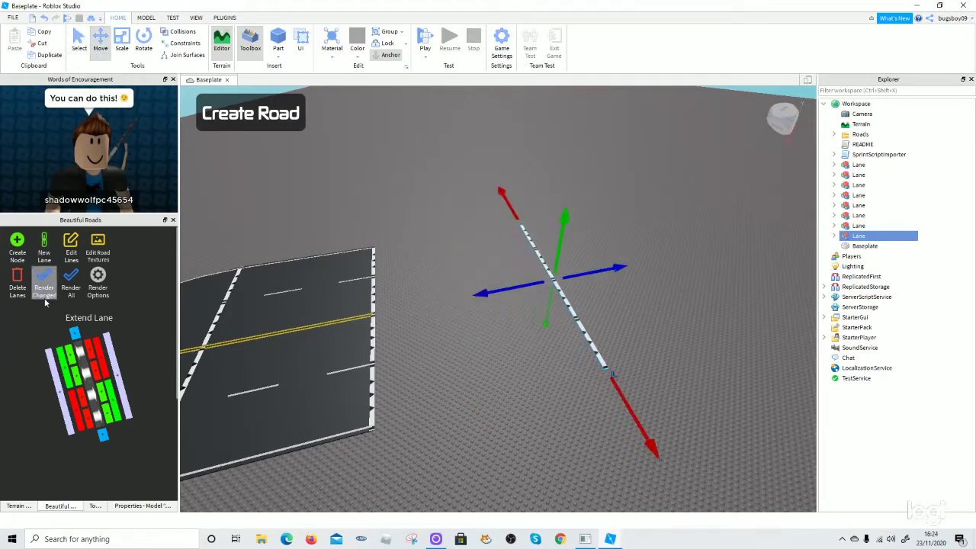
click(44, 298)
click(487, 471)
Examine the finished road from its narrow start through the curve to the newly added four-lane section
right_drag(487, 471, 447, 417)
scroll(446, 419, up, 4)
scroll(504, 305, up, 6)
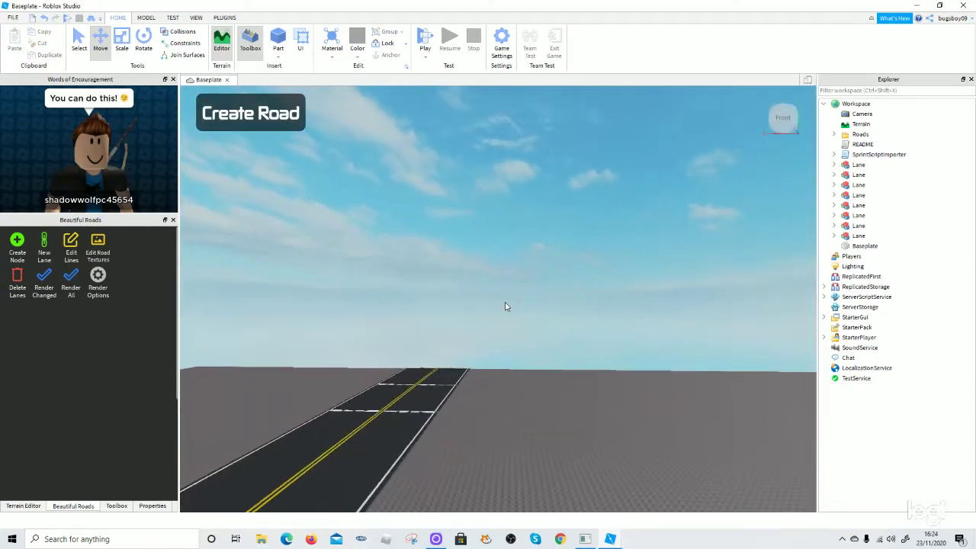
right_drag(505, 303, 492, 329)
scroll(499, 318, up, 3)
scroll(491, 328, down, 8)
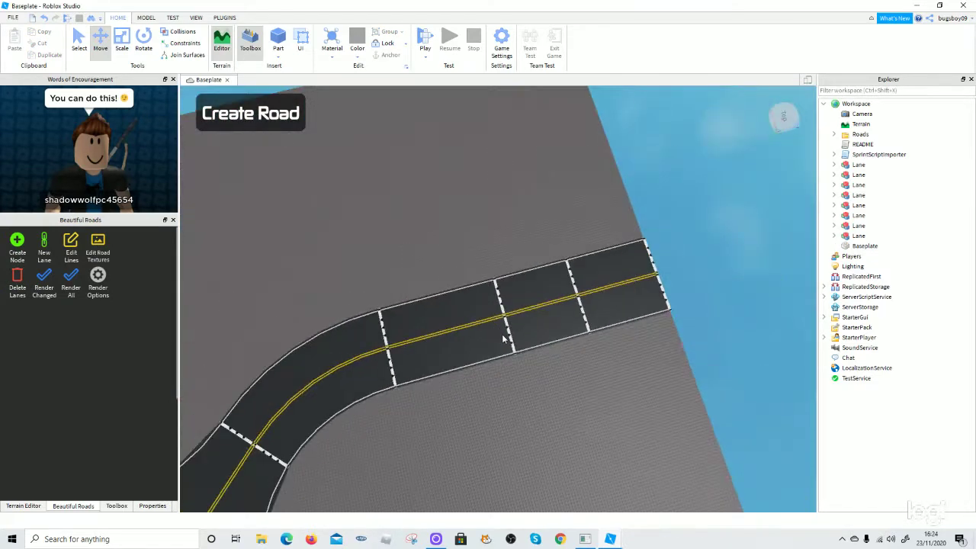
scroll(503, 338, down, 3)
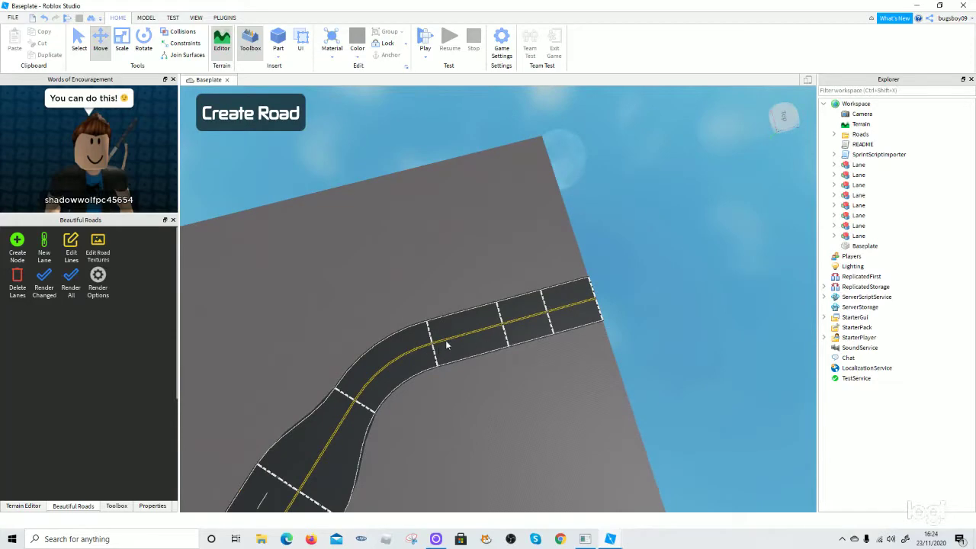
right_drag(491, 344, 365, 329)
scroll(366, 330, up, 4)
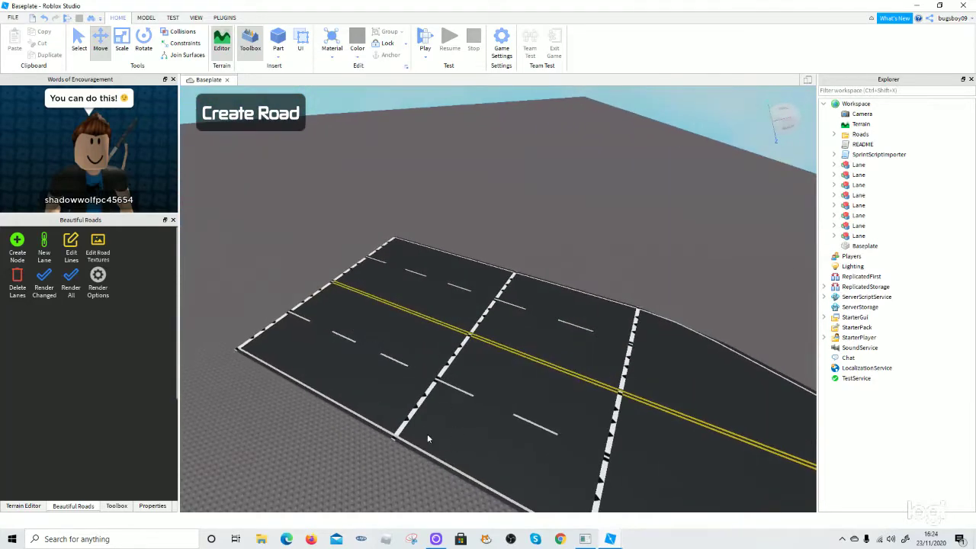
scroll(427, 435, up, 3)
right_drag(427, 434, 456, 410)
scroll(456, 409, down, 4)
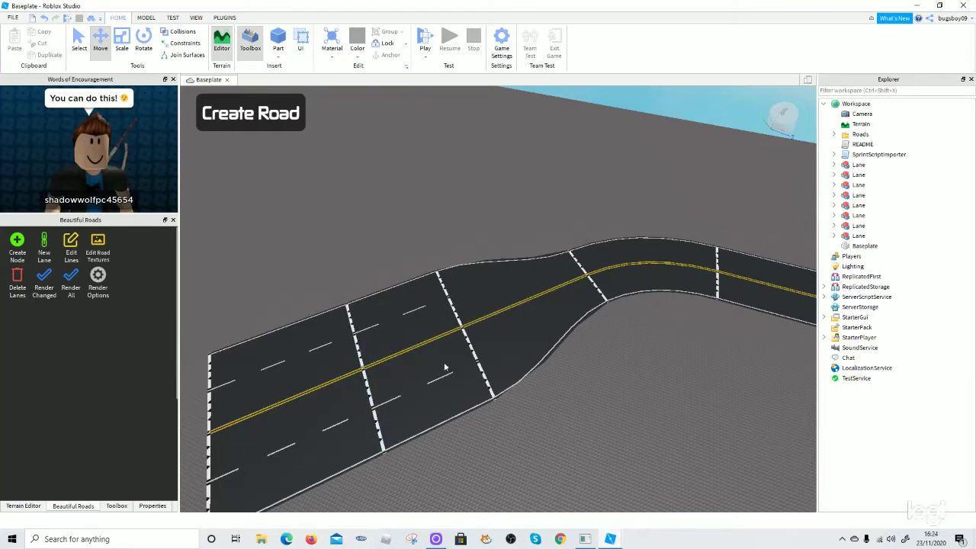
scroll(559, 414, down, 10)
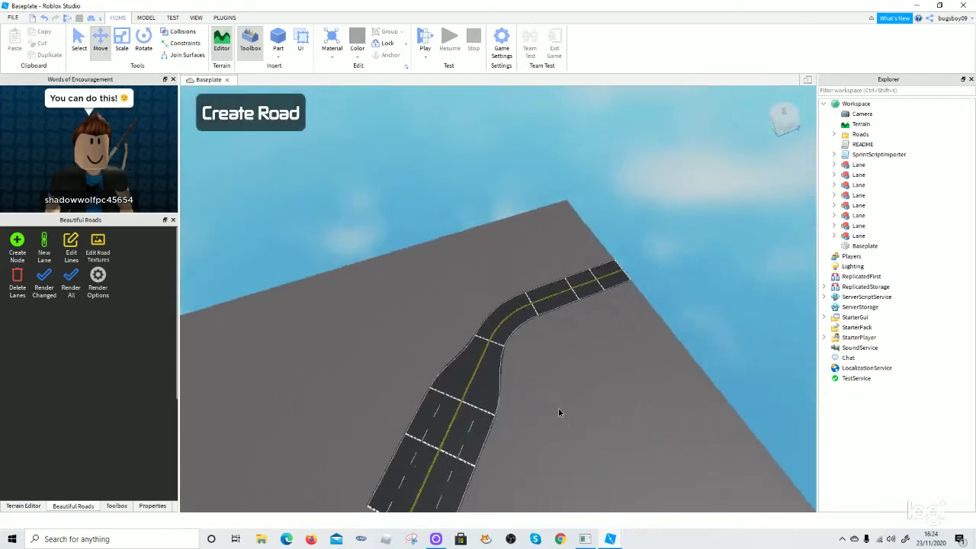
scroll(558, 412, up, 7)
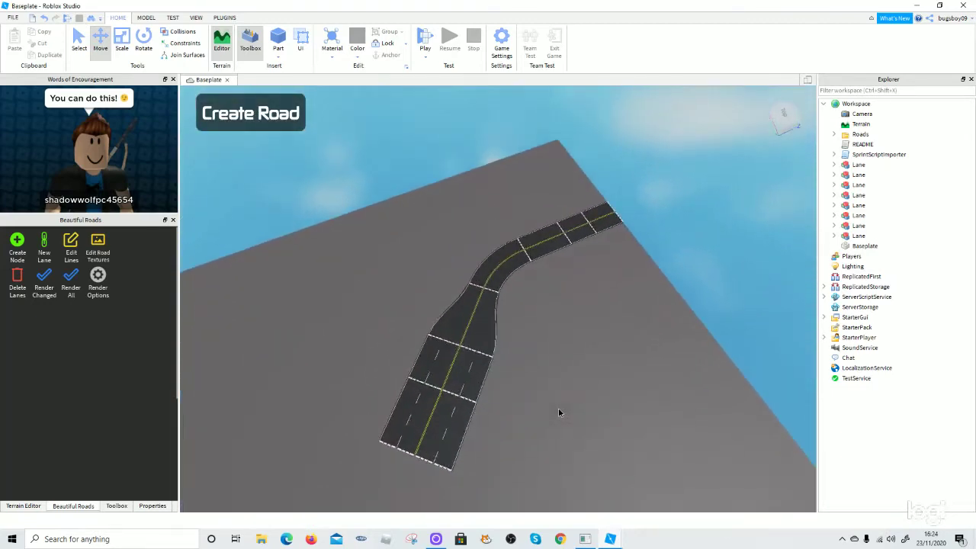
right_drag(538, 500, 538, 498)
scroll(539, 497, up, 2)
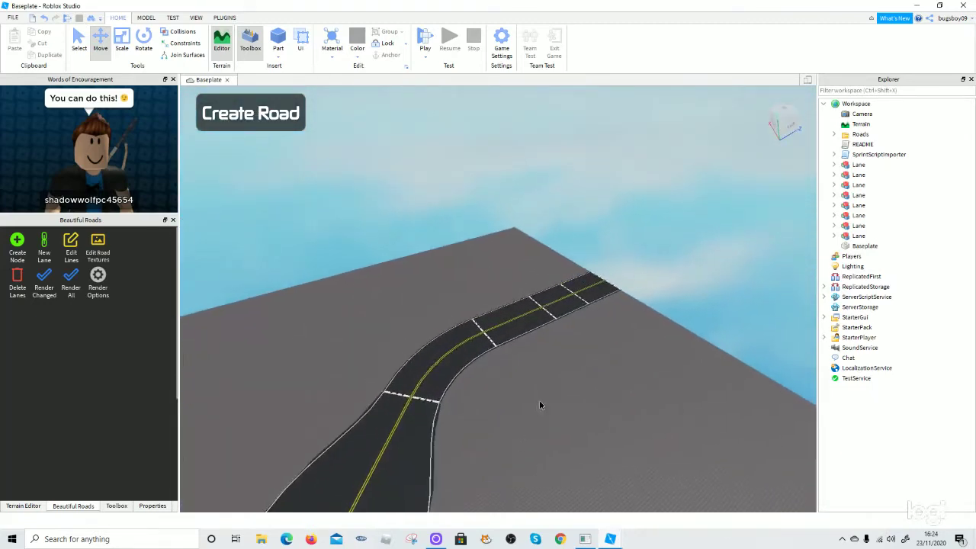
Move the lane node between the straight two-lane segments back along the road and render the changed segments
right_drag(539, 404, 539, 404)
scroll(540, 404, up, 4)
scroll(540, 405, up, 8)
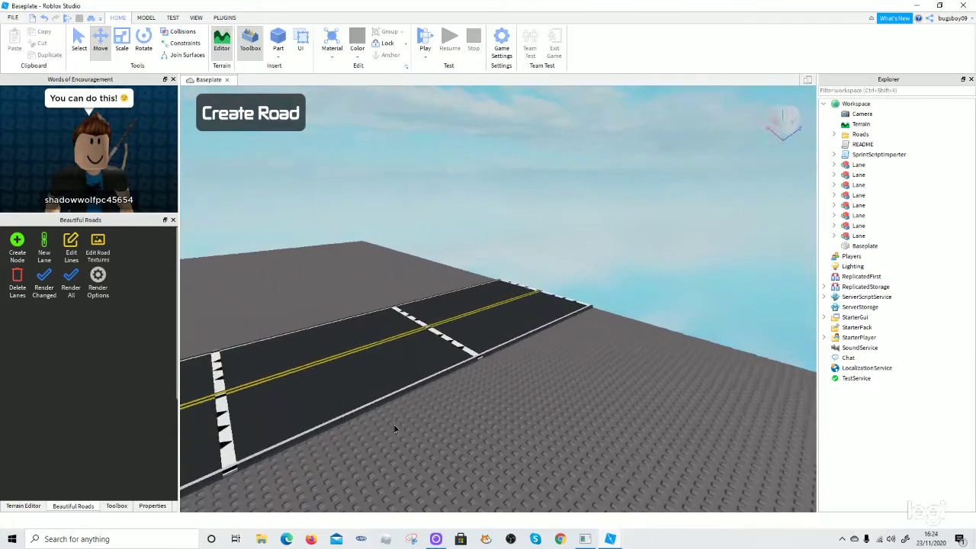
right_drag(395, 422, 395, 422)
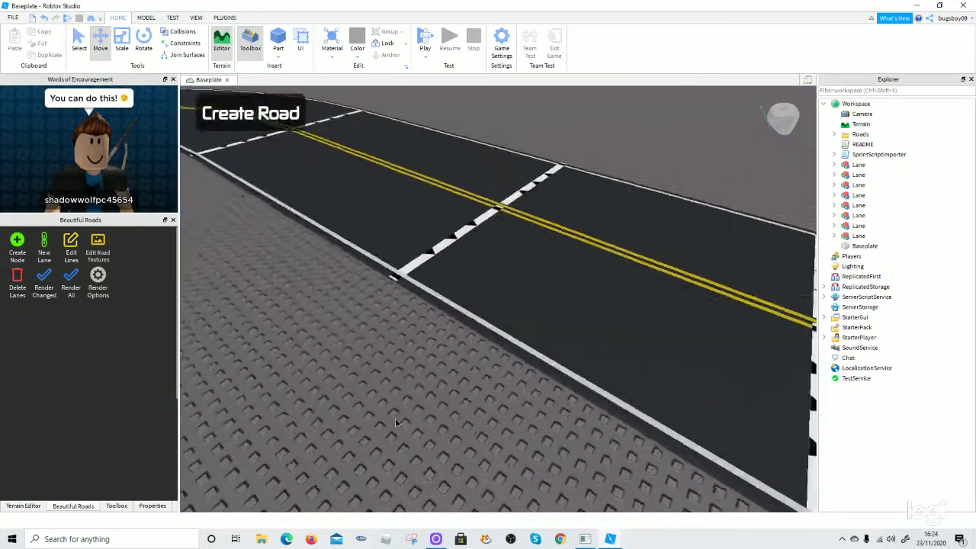
scroll(395, 419, down, 3)
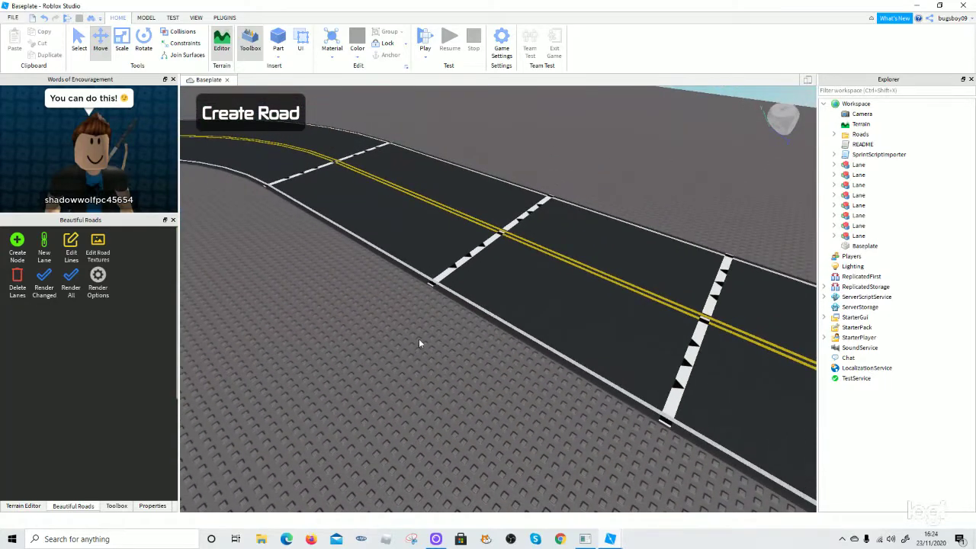
scroll(353, 305, up, 2)
click(476, 227)
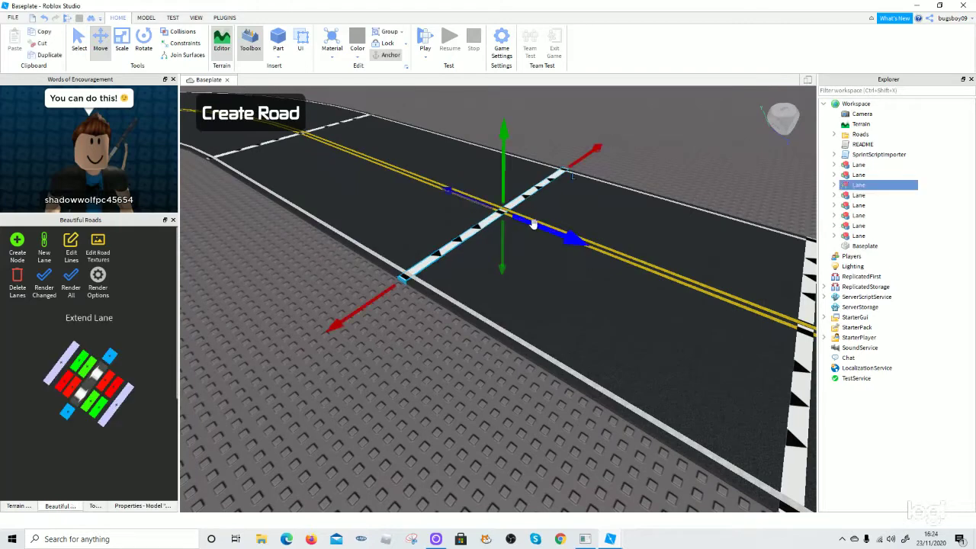
drag(533, 224, 487, 206)
click(47, 295)
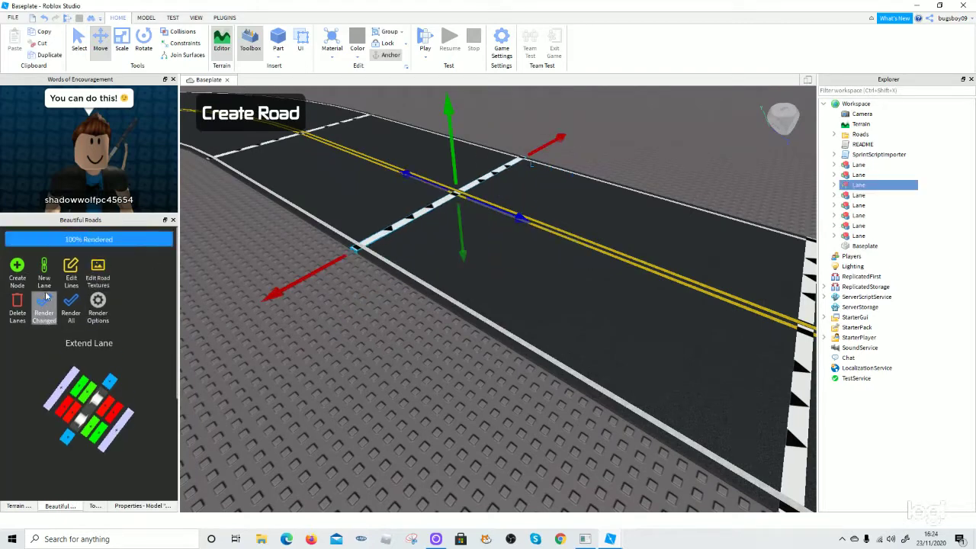
click(313, 392)
Create a new road node on the baseplate beside the road and rotate it parallel to the road's edge
scroll(328, 400, down, 3)
right_drag(313, 391, 397, 359)
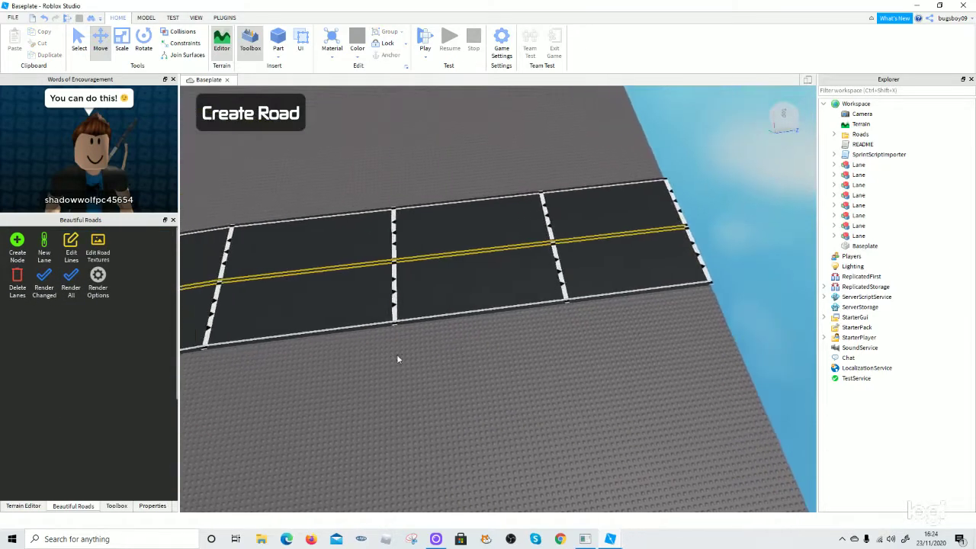
key(a)
right_drag(431, 303, 434, 329)
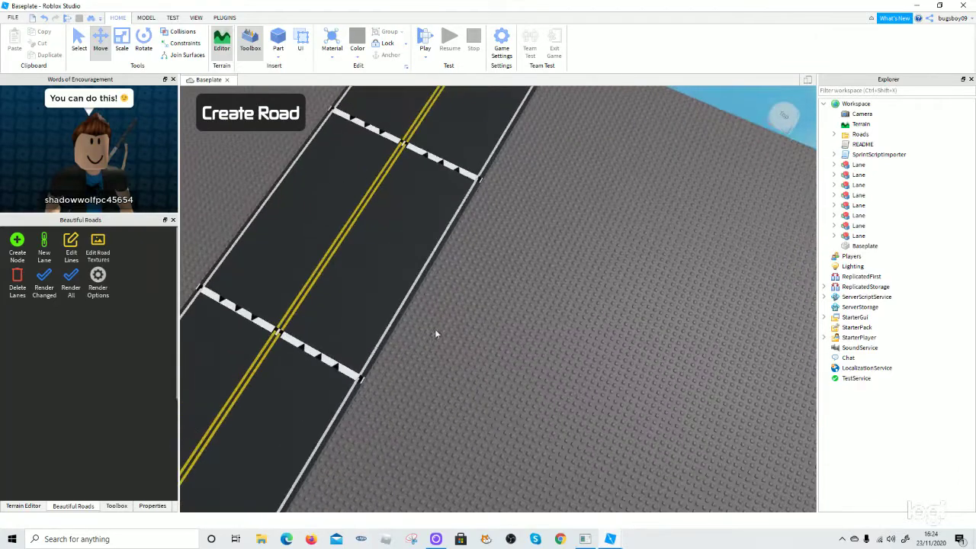
right_drag(284, 317, 288, 319)
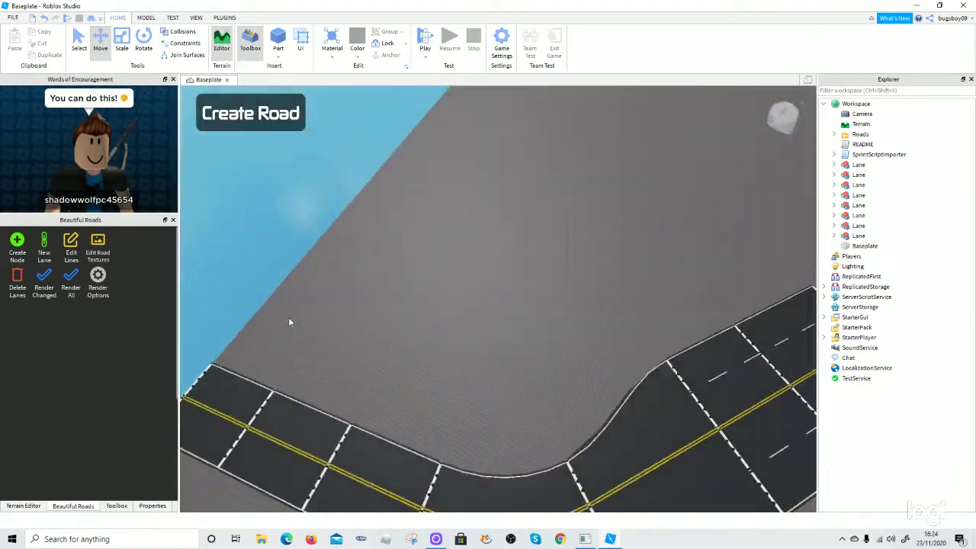
click(17, 253)
drag(450, 388, 419, 392)
scroll(418, 392, up, 5)
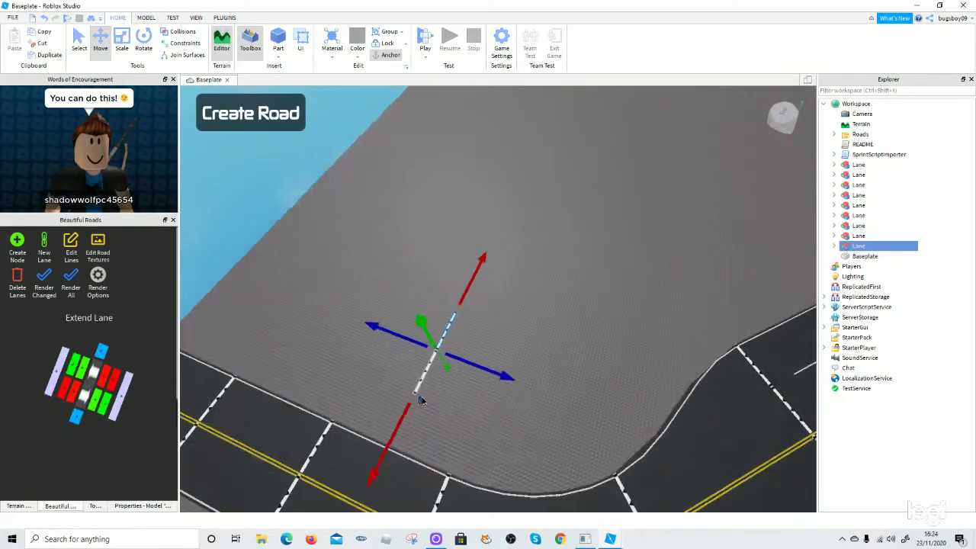
click(143, 40)
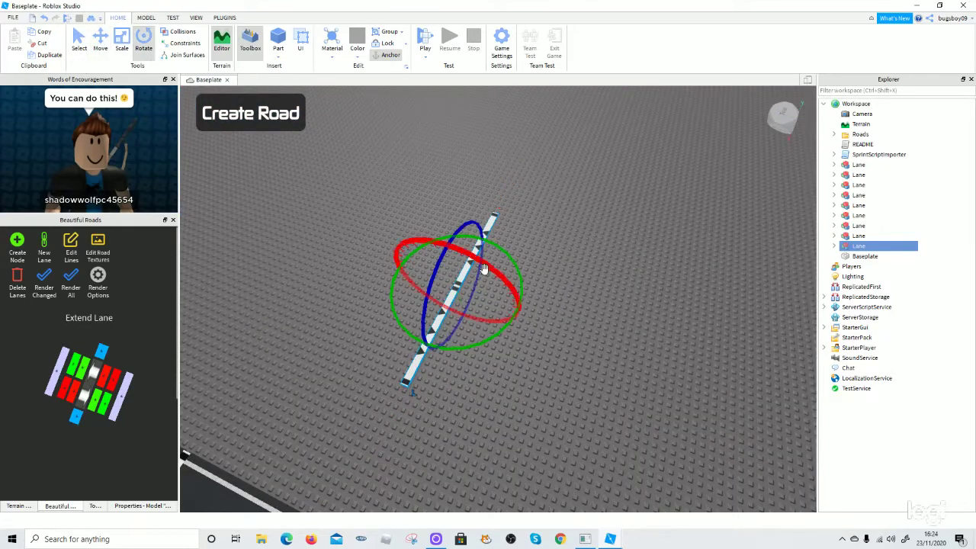
drag(404, 327, 559, 327)
Move the new node across the baseplate until it lies against the outer edge of the straight road section
click(100, 42)
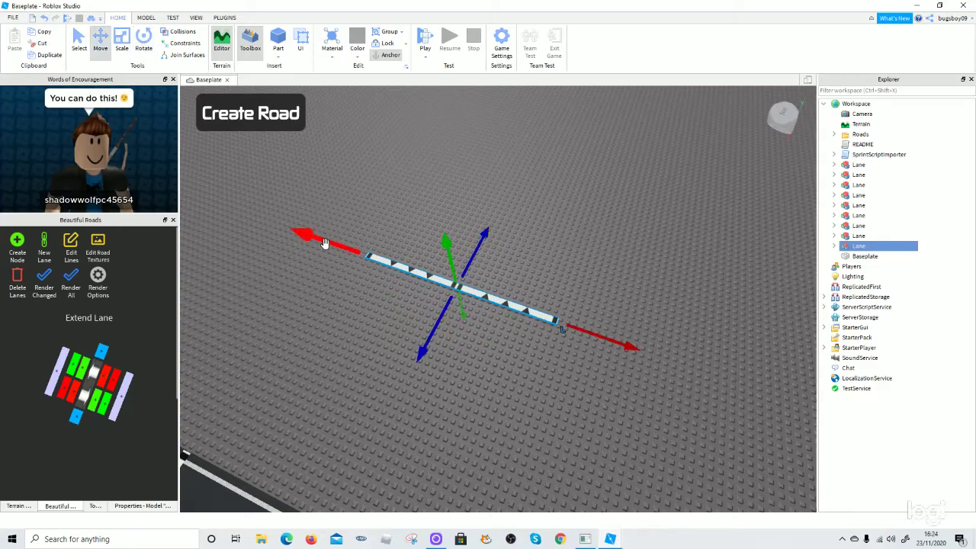
drag(324, 243, 195, 218)
right_drag(411, 279, 412, 280)
scroll(411, 280, up, 2)
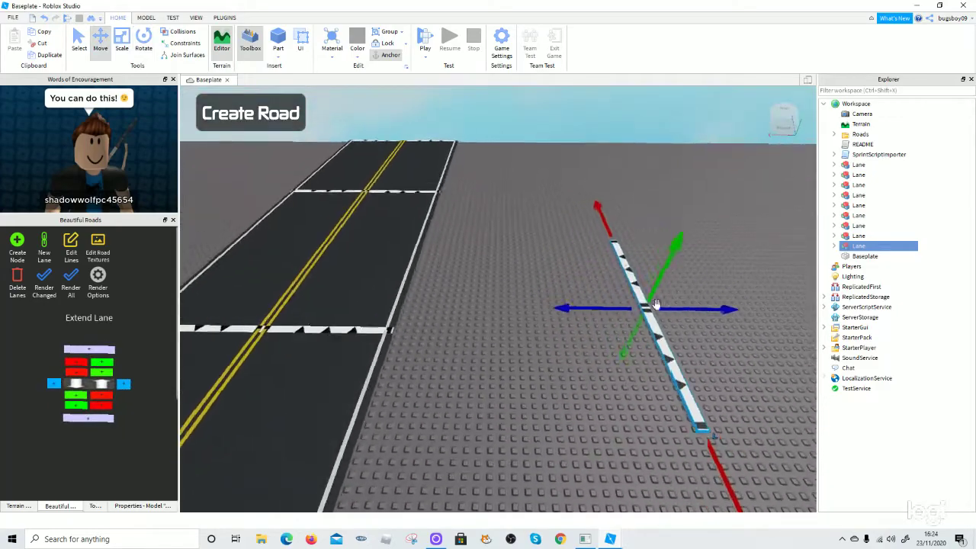
scroll(656, 304, up, 2)
key(a)
drag(624, 310, 368, 379)
key(w)
right_drag(365, 388, 364, 388)
scroll(364, 389, down, 3)
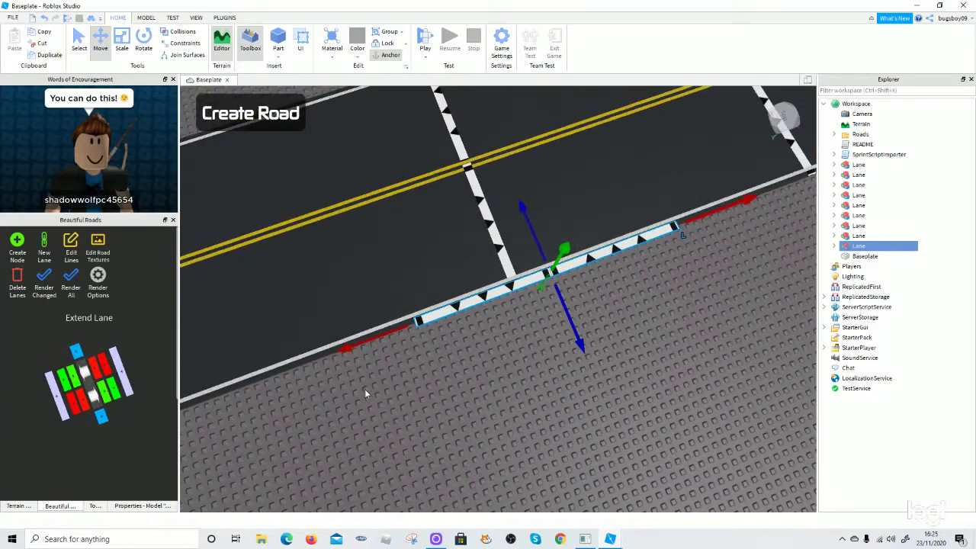
Slide the edge node along the road until its near end meets the end of the crossing lane node
scroll(364, 389, up, 2)
drag(336, 347, 545, 276)
scroll(483, 320, up, 2)
scroll(483, 319, up, 1)
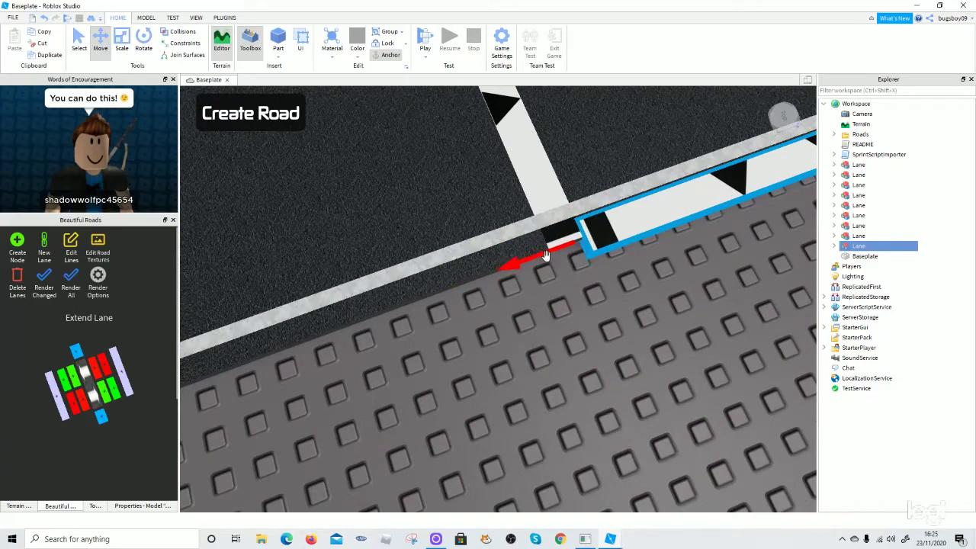
scroll(496, 319, down, 6)
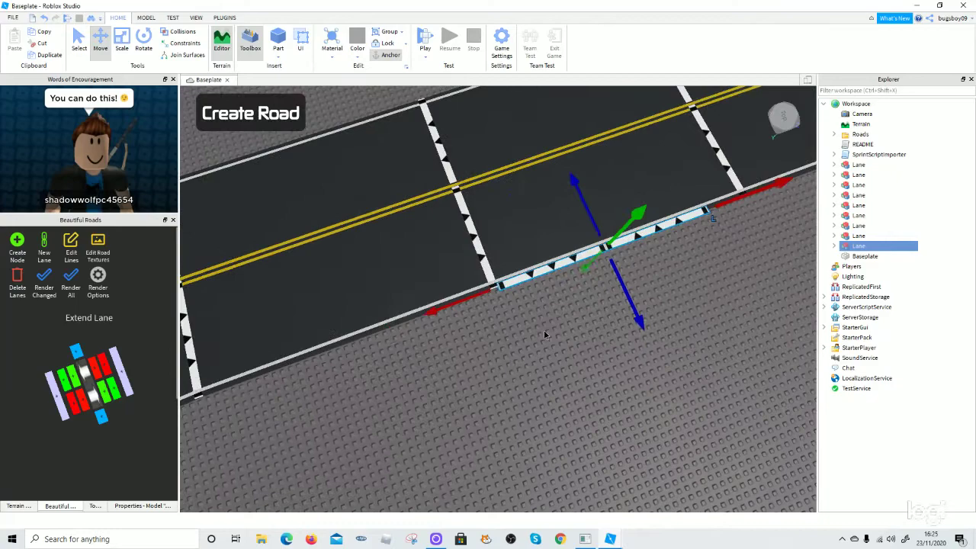
Move the next crossing lane node to line up with the edge node's other end, and render the changed segments
right_drag(545, 334, 533, 332)
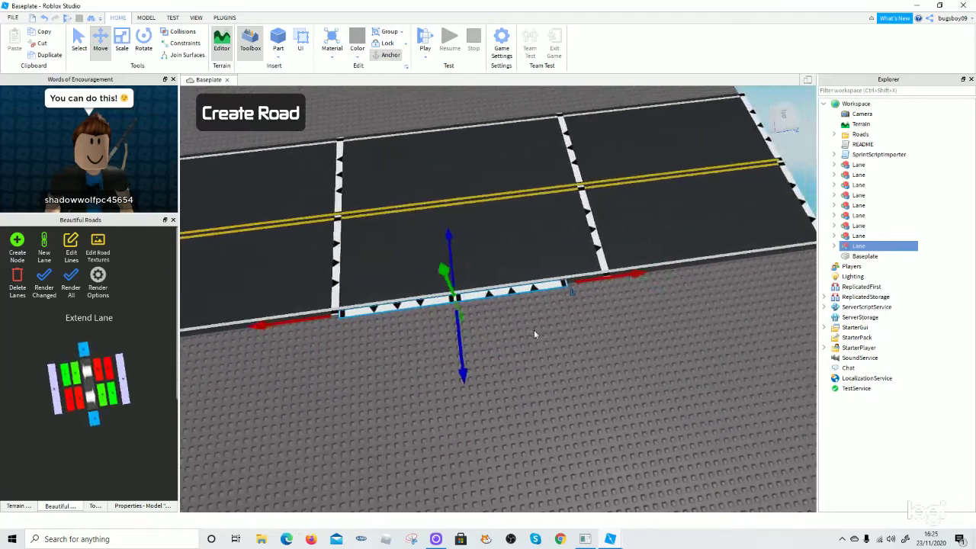
scroll(526, 282, up, 3)
click(534, 220)
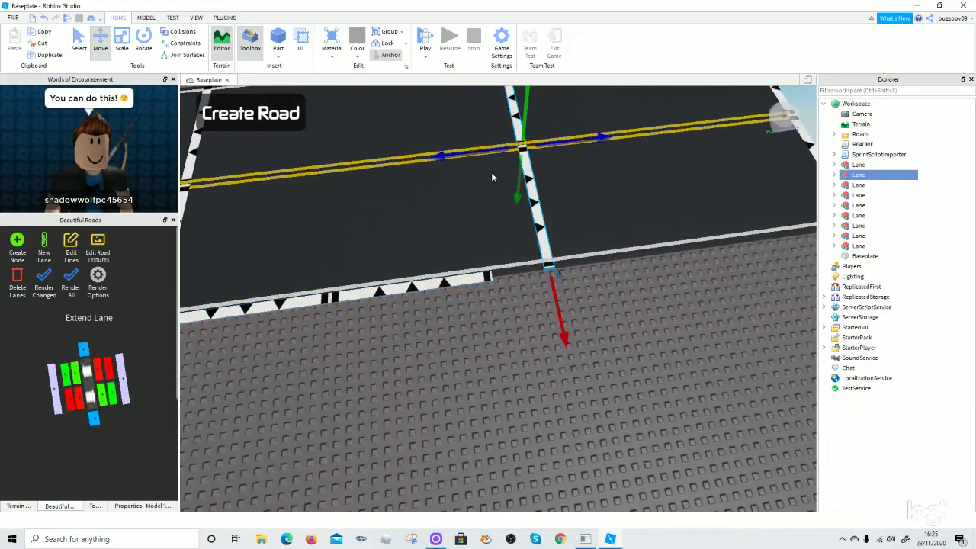
drag(455, 158, 322, 207)
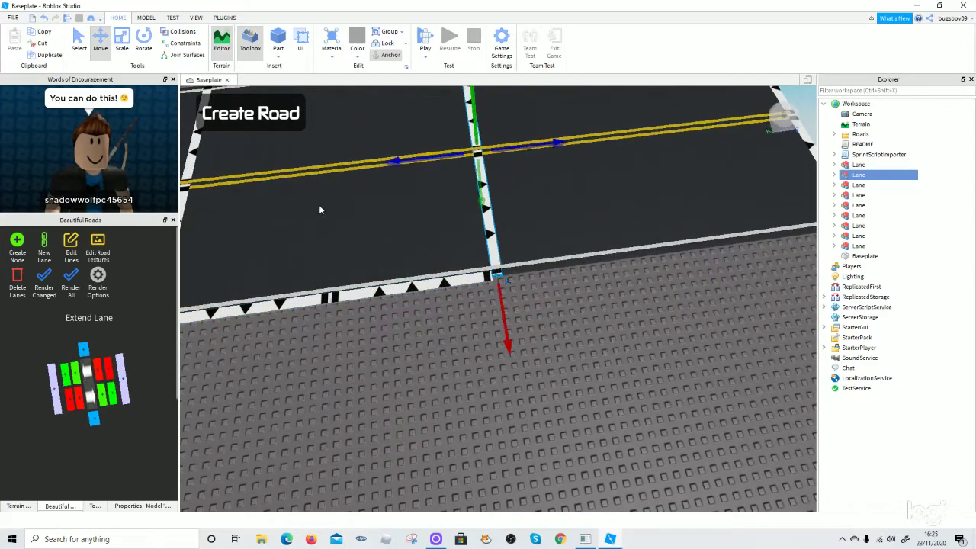
click(39, 282)
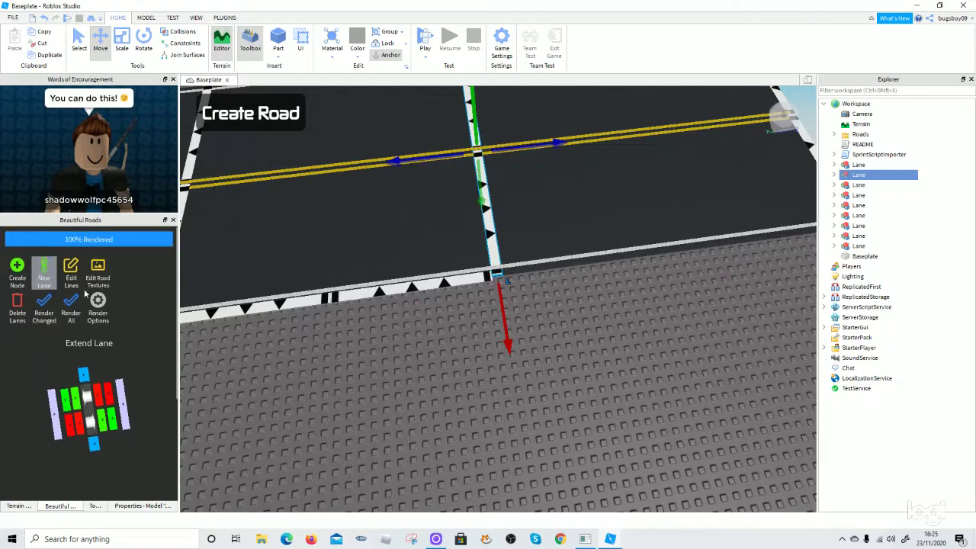
click(392, 362)
Extend a side road outward from the edge node, move its end node farther out, and render the changed segments
click(340, 307)
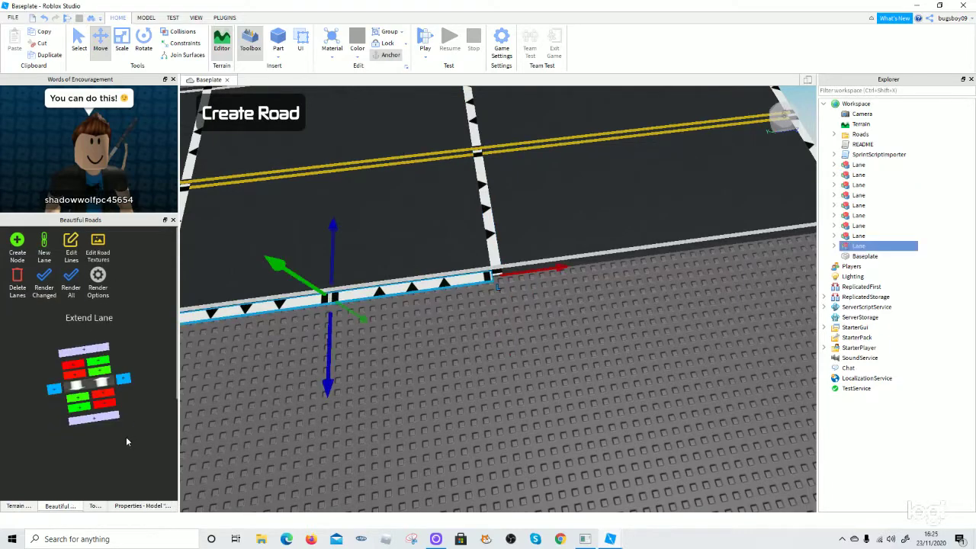
click(95, 421)
scroll(311, 398, down, 5)
right_drag(311, 398, 332, 387)
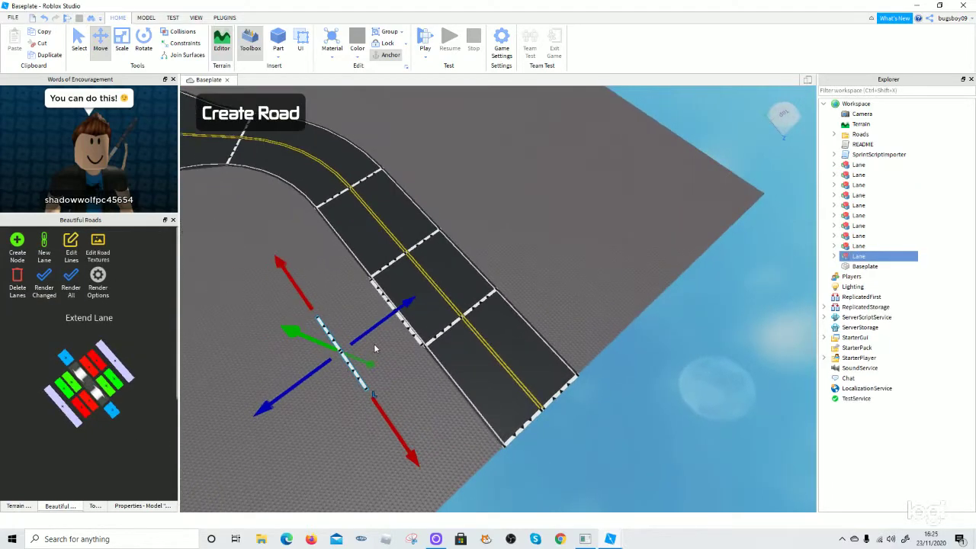
drag(368, 333, 302, 382)
click(44, 282)
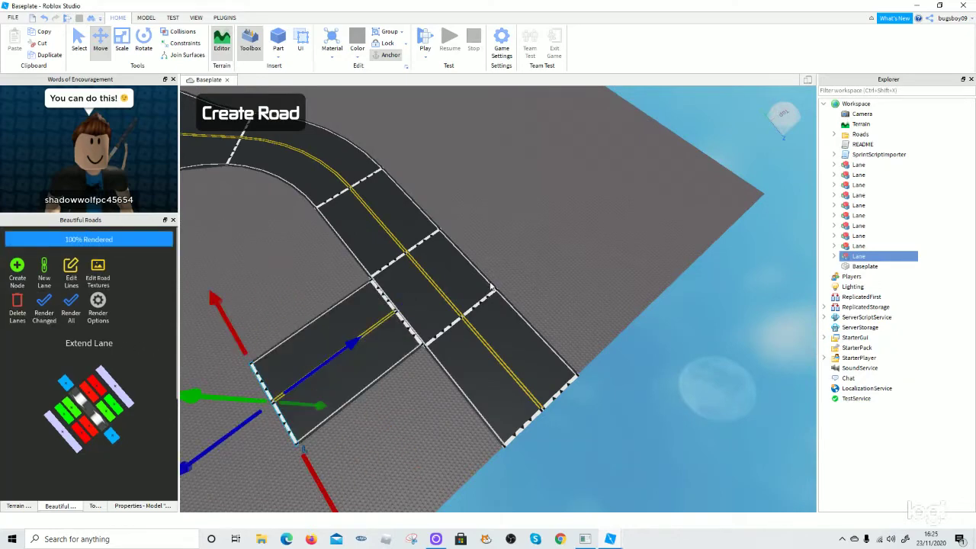
click(550, 222)
Activate line editing for the road markings at the new junction
scroll(470, 220, up, 3)
right_drag(469, 219, 474, 244)
scroll(473, 244, up, 4)
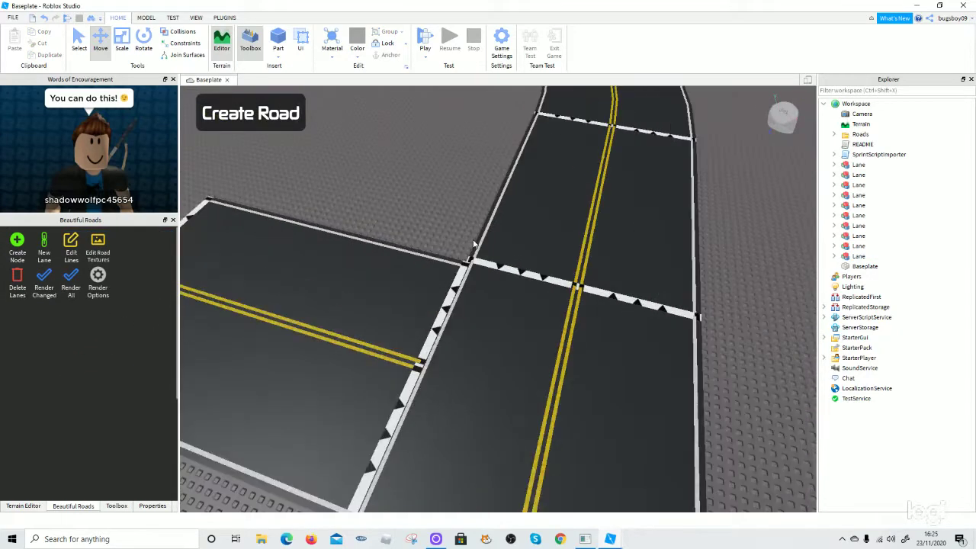
click(80, 252)
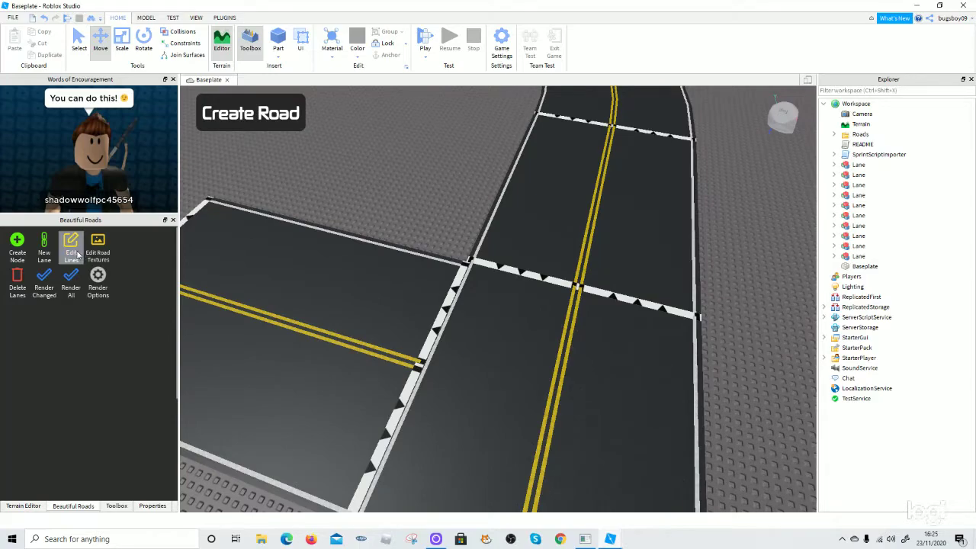
right_drag(486, 380, 479, 381)
scroll(478, 386, up, 3)
scroll(478, 386, down, 3)
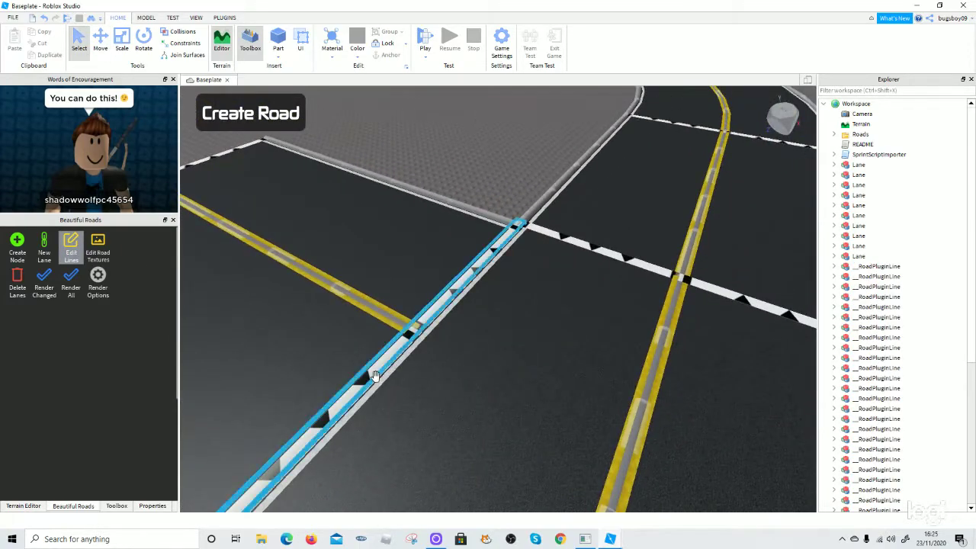
Apply the Invisible preset to the white edge line crossing the mouth of the side road
click(375, 375)
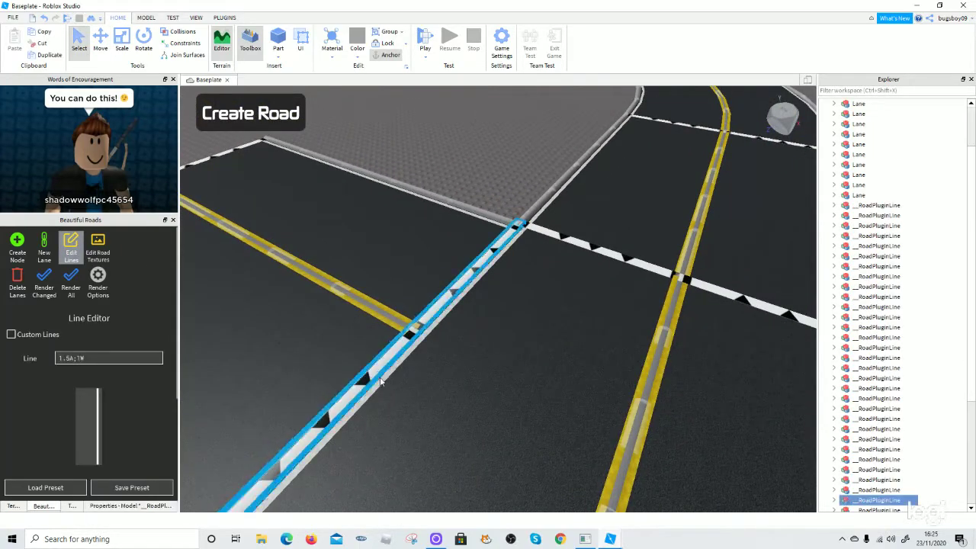
right_drag(379, 379, 380, 377)
scroll(381, 381, up, 8)
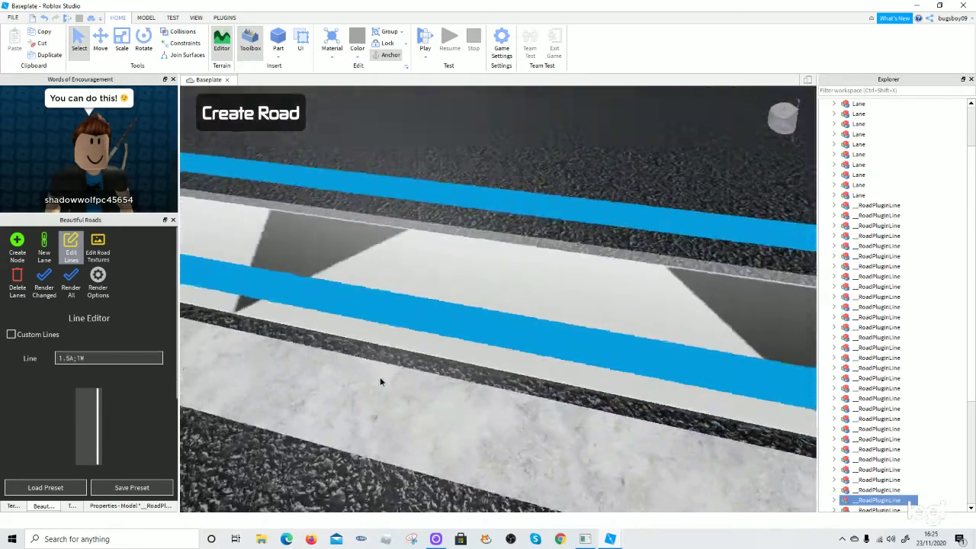
scroll(381, 381, down, 5)
scroll(381, 381, up, 4)
scroll(381, 376, down, 10)
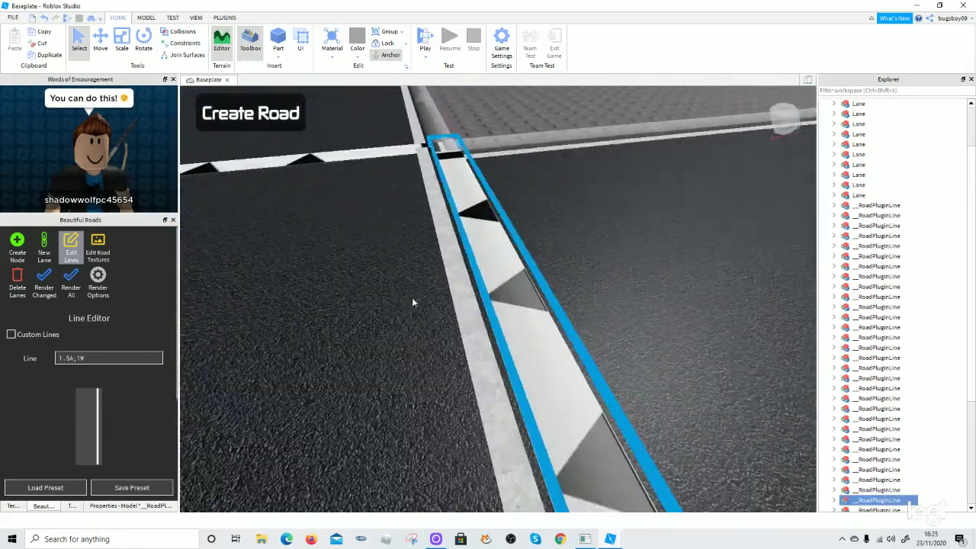
click(69, 485)
scroll(71, 473, down, 3)
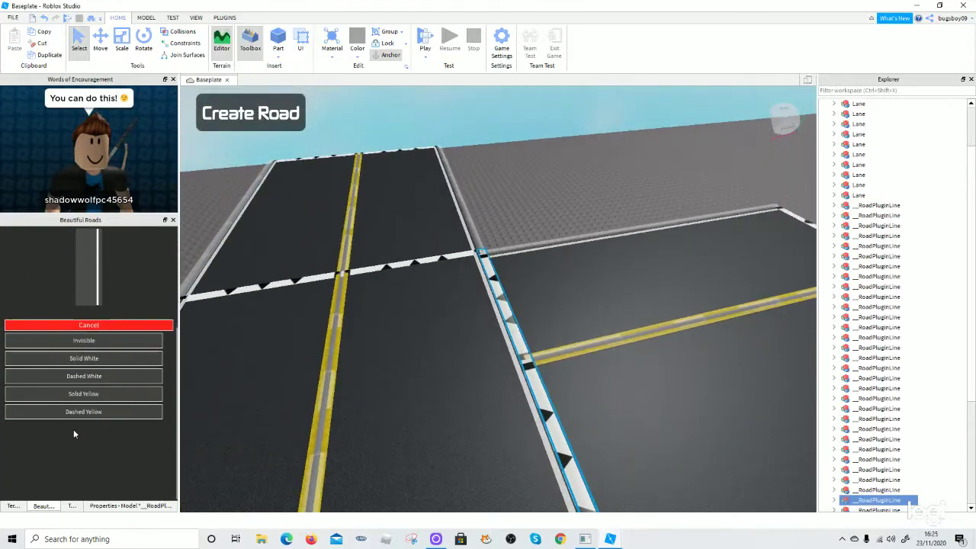
click(32, 342)
Apply the Invisible preset to the yellow centre line inside the junction and render the changed segments
click(313, 412)
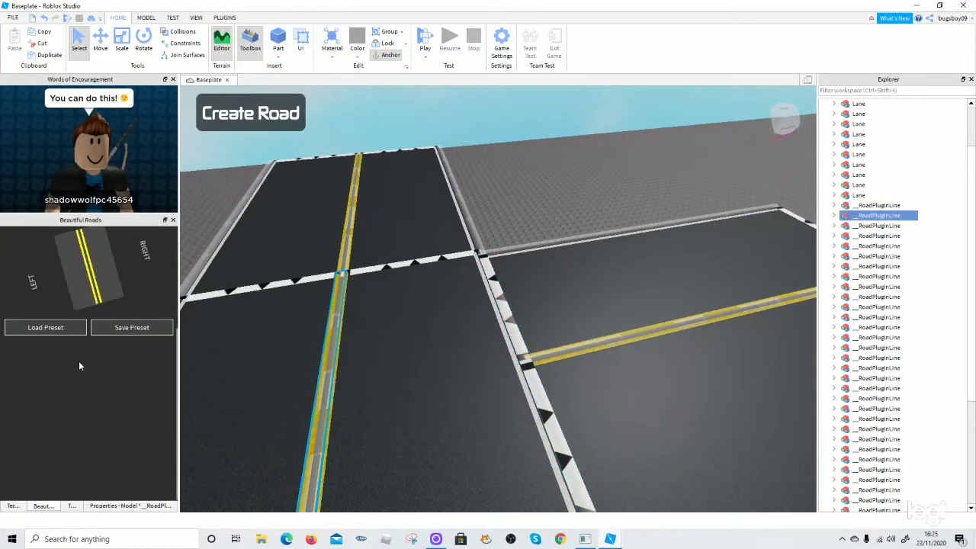
click(69, 328)
click(66, 344)
scroll(60, 323, up, 3)
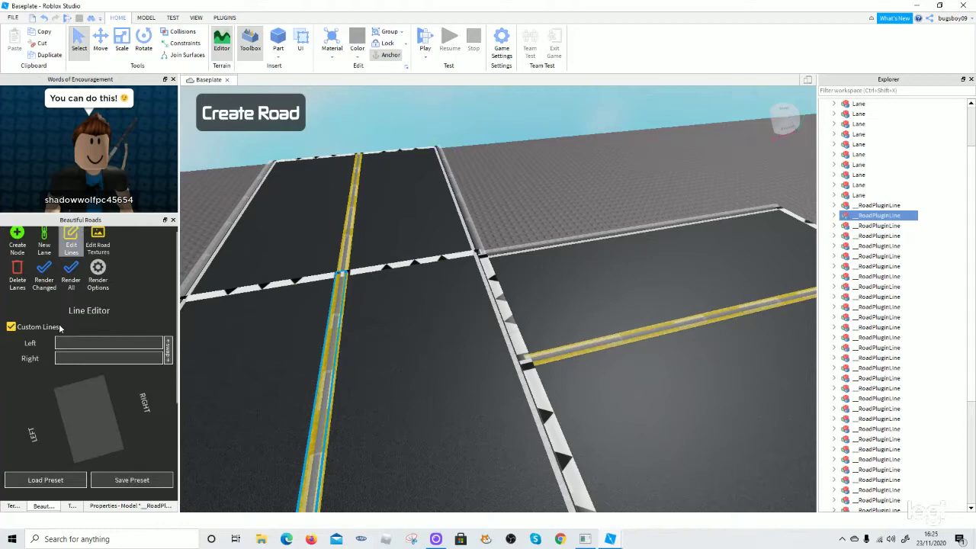
click(46, 281)
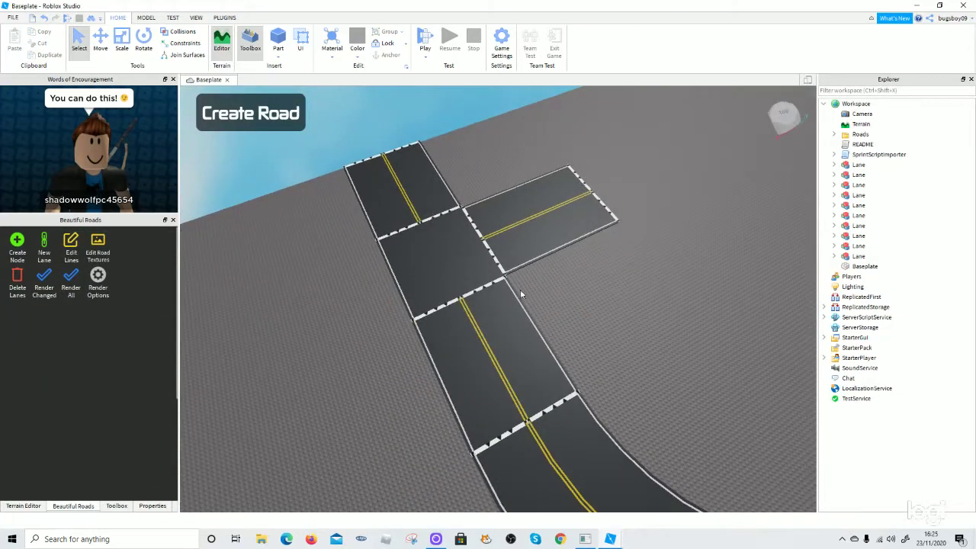
Examine the rendered T-junction and its side road from above and up close
scroll(522, 288, up, 2)
right_drag(522, 280, 519, 274)
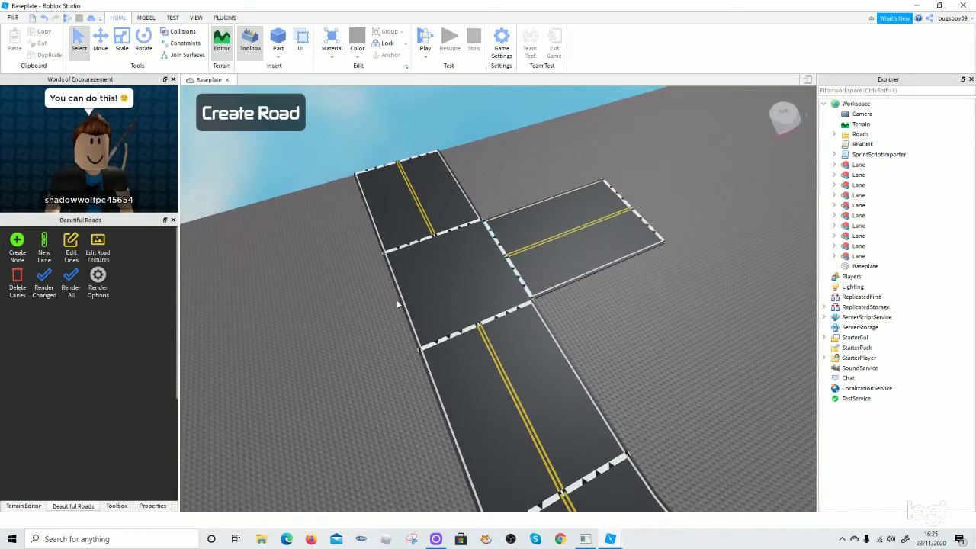
right_drag(588, 348, 592, 351)
scroll(588, 347, up, 5)
scroll(591, 353, up, 3)
scroll(592, 352, down, 9)
scroll(565, 343, down, 2)
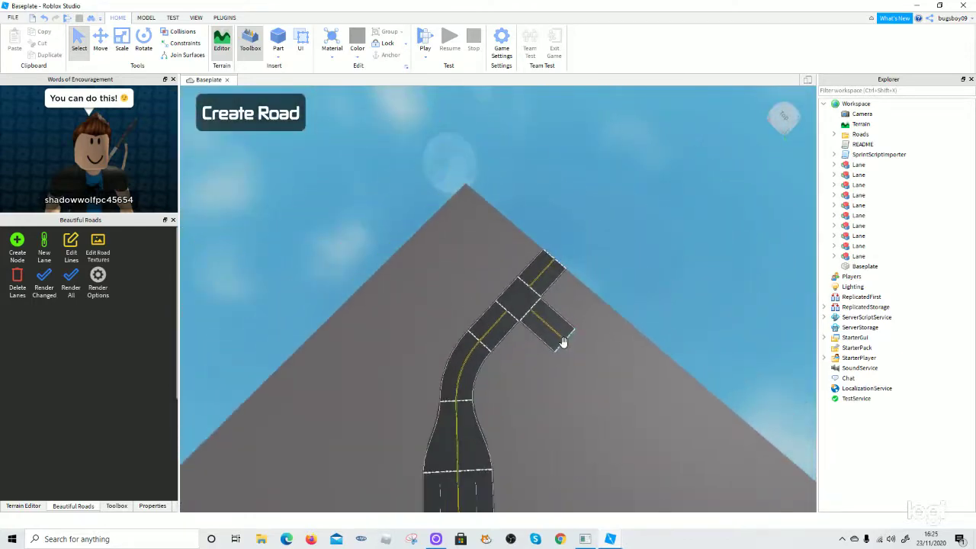
key(w)
scroll(493, 352, up, 5)
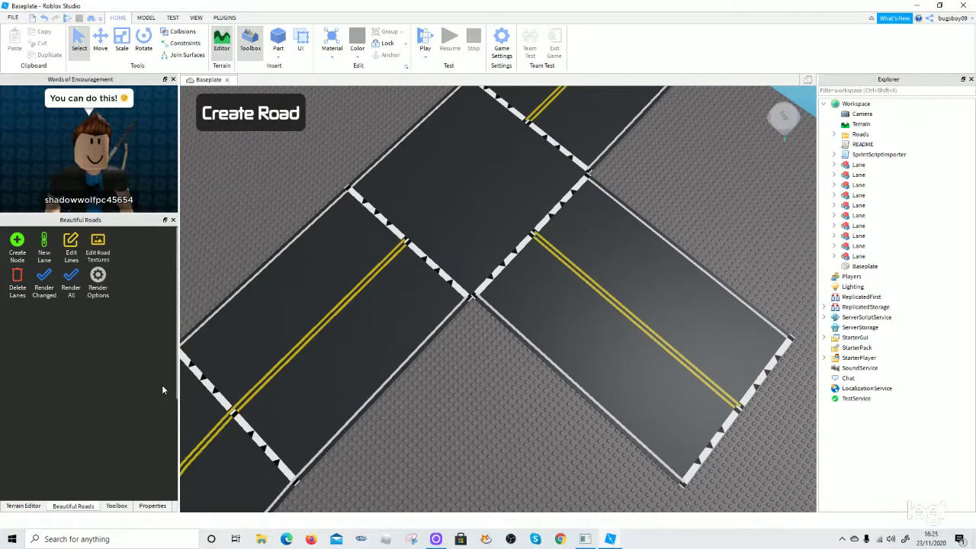
Create a new traffic signal with 3 directions for the T-junction
right_drag(382, 261, 383, 257)
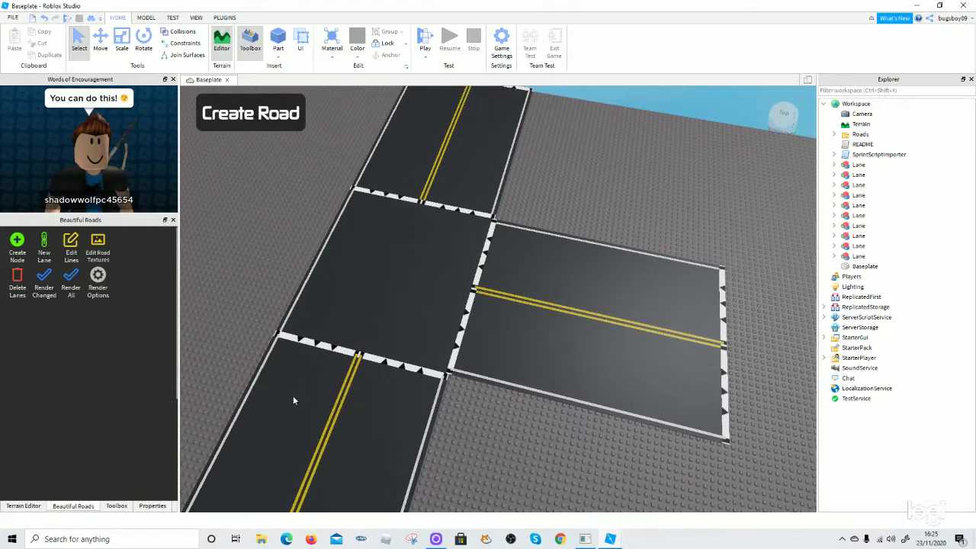
click(223, 18)
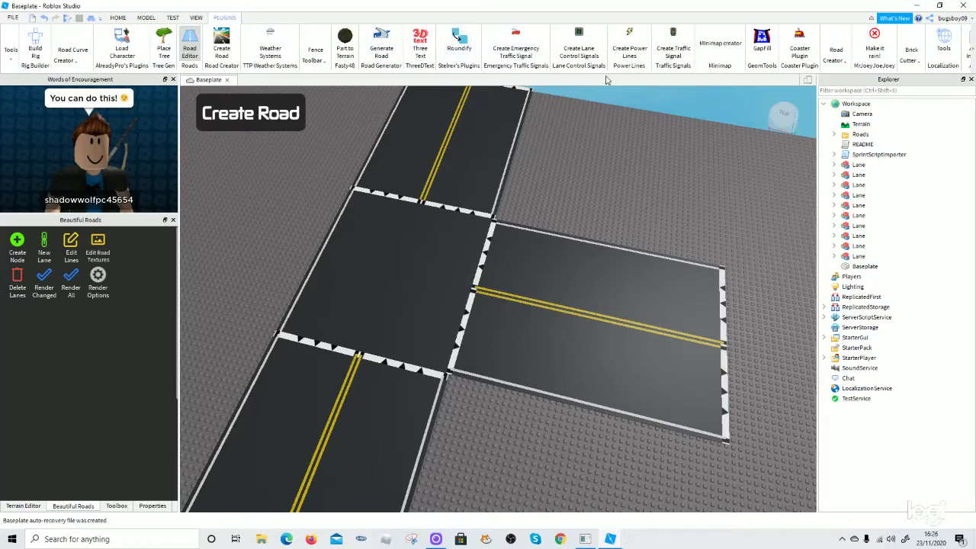
click(671, 53)
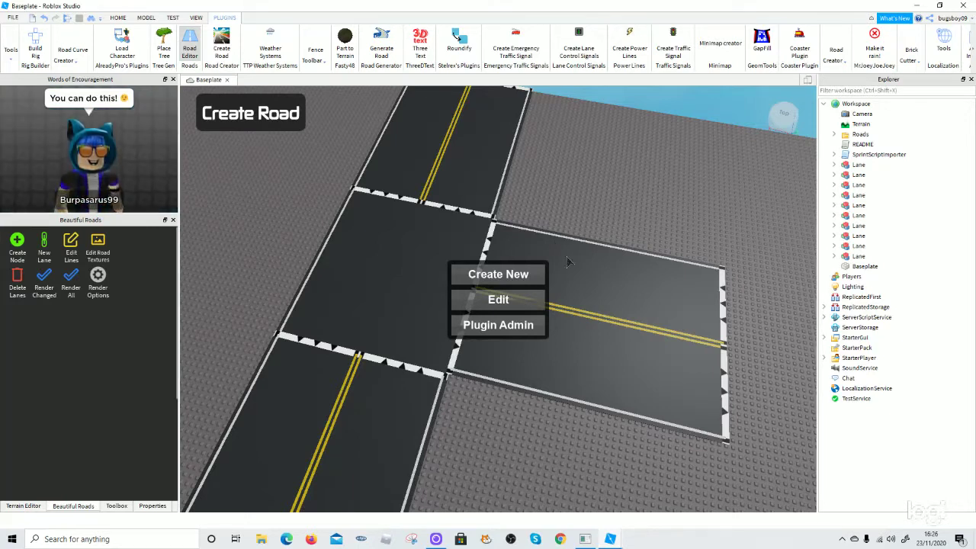
click(467, 274)
right_drag(429, 390, 429, 391)
key(w)
key(s)
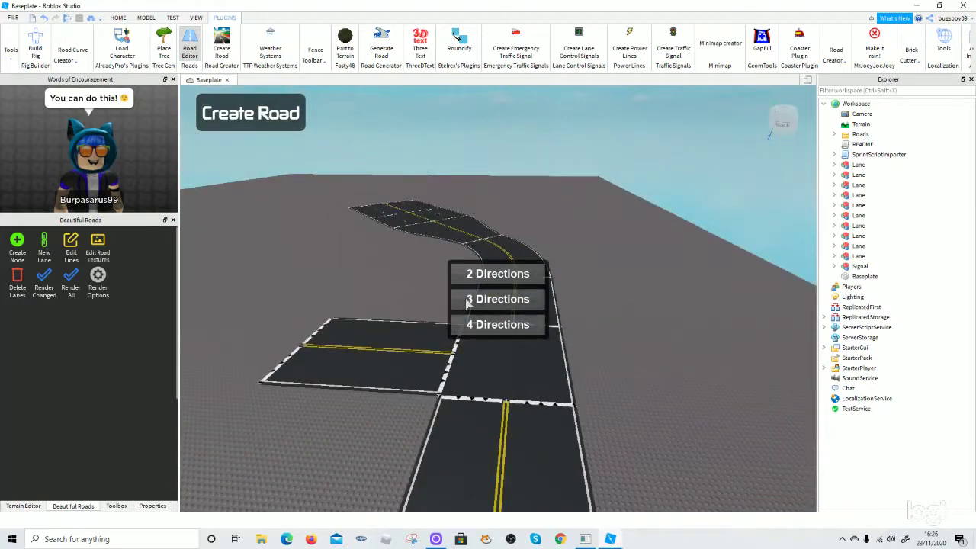
click(467, 303)
Confirm Direction1 along the main road, Direction2 opposite to it, and Direction3 facing the side road
right_drag(654, 397, 655, 398)
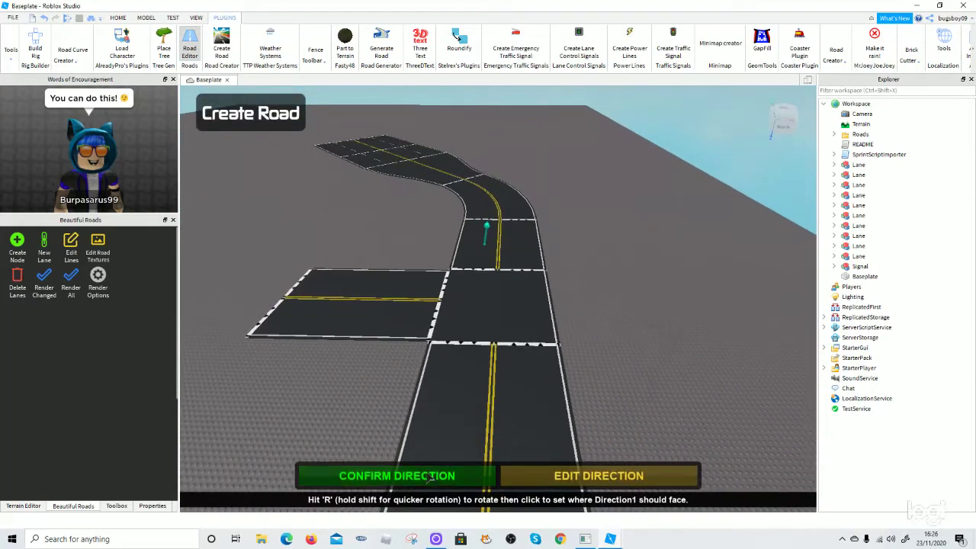
click(363, 479)
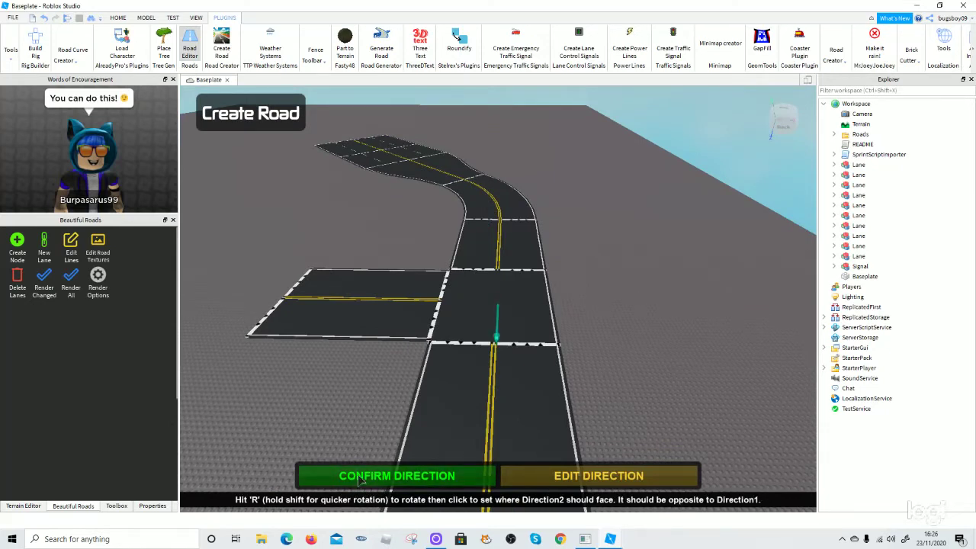
click(362, 478)
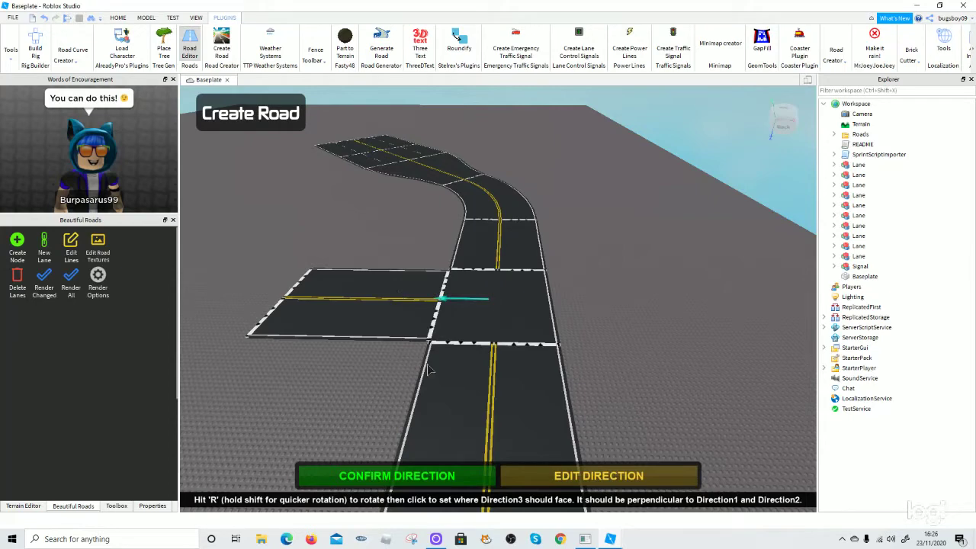
scroll(432, 371, up, 1)
scroll(437, 383, down, 1)
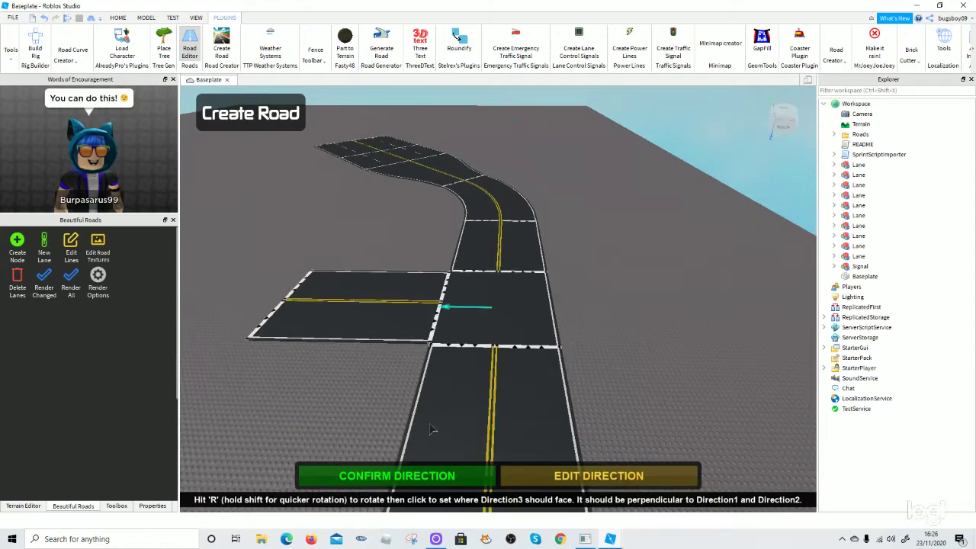
click(408, 477)
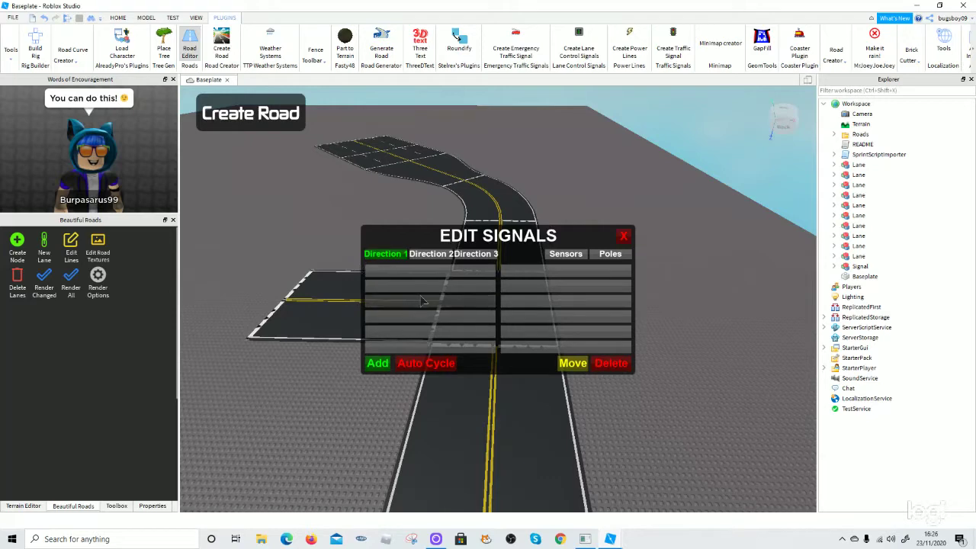
Examine the junction and the main road approach from close up and from farther back
scroll(473, 423, up, 2)
scroll(472, 423, down, 1)
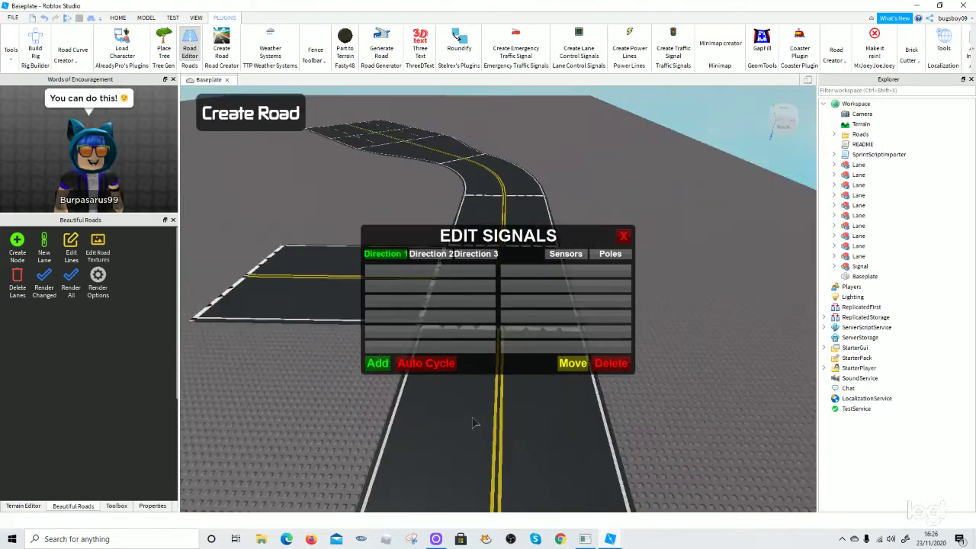
scroll(473, 423, up, 3)
scroll(473, 433, down, 4)
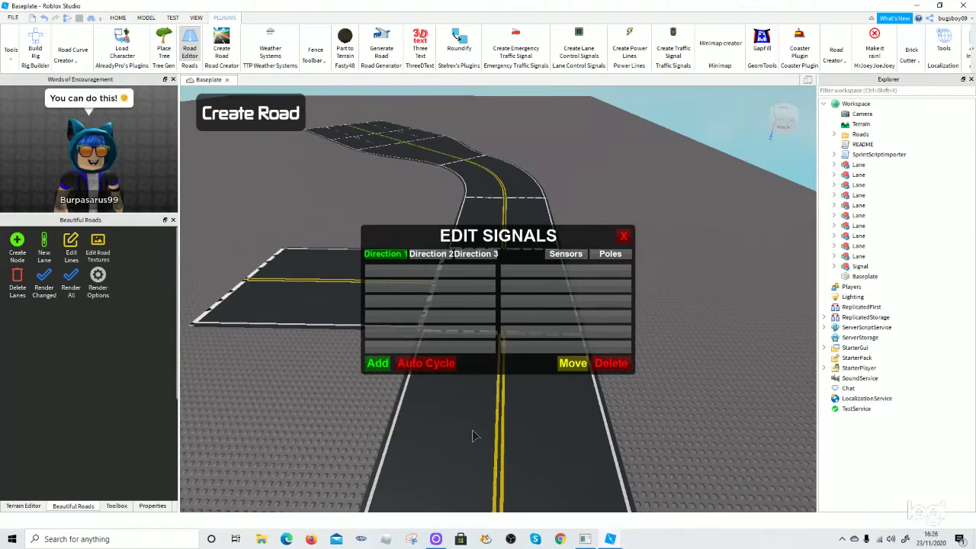
scroll(480, 443, up, 4)
right_drag(479, 443, 480, 441)
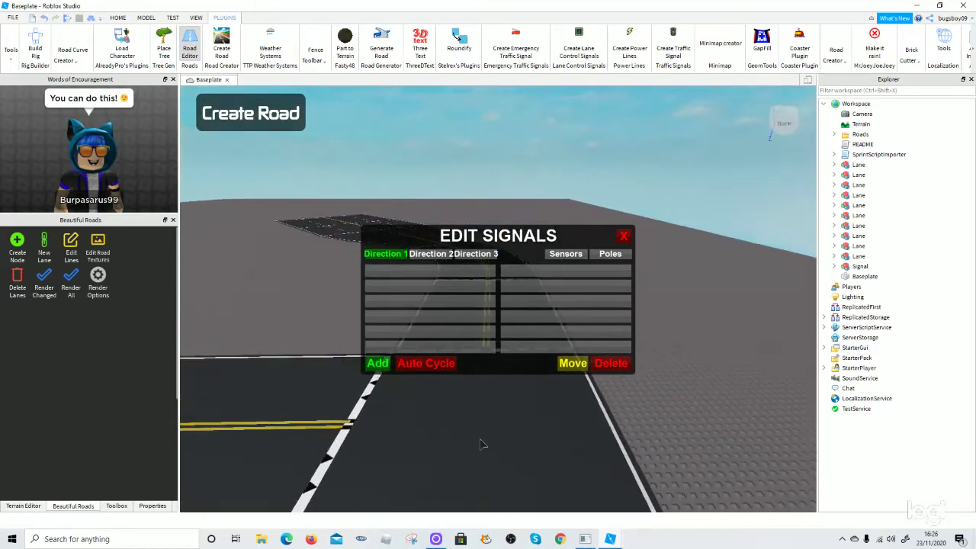
scroll(484, 433, down, 3)
scroll(488, 436, down, 7)
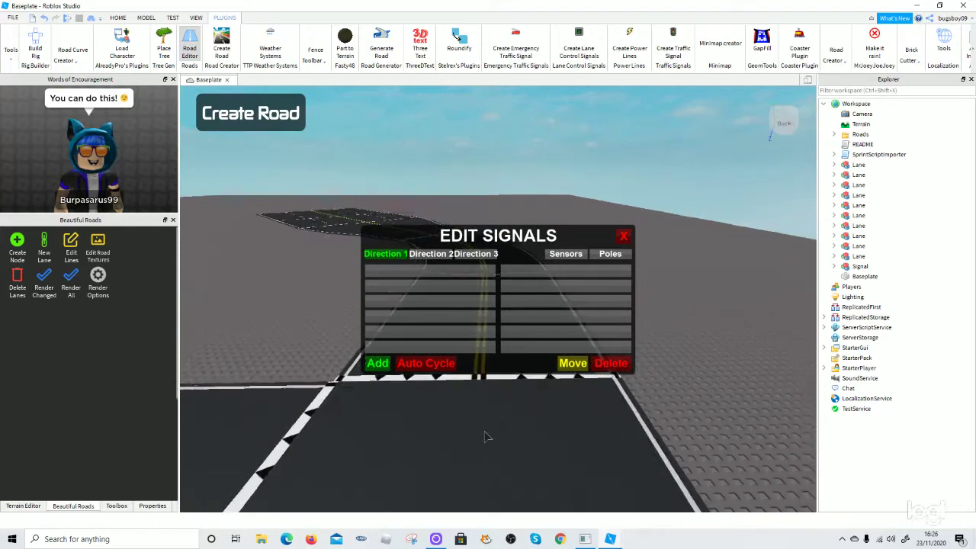
right_drag(379, 459, 379, 463)
key(w)
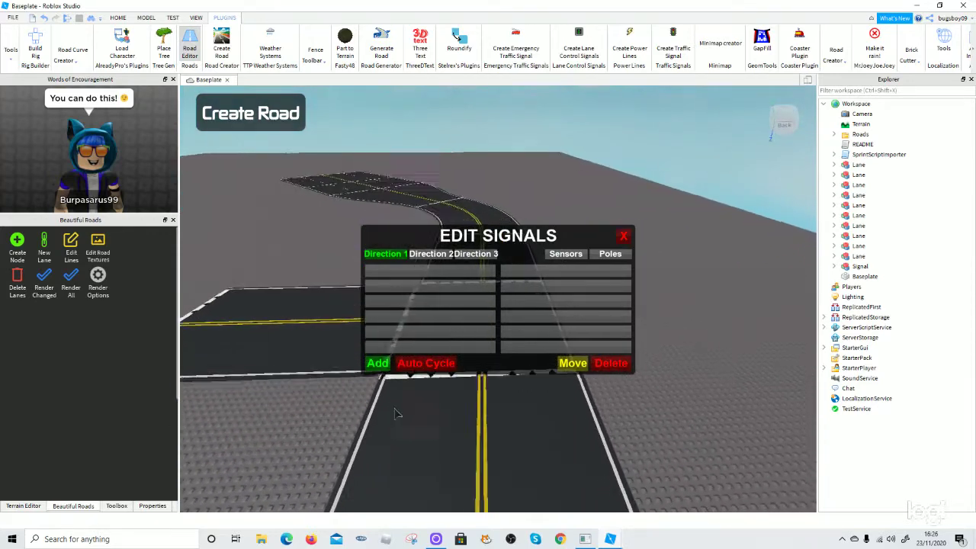
key(s)
scroll(381, 369, down, 2)
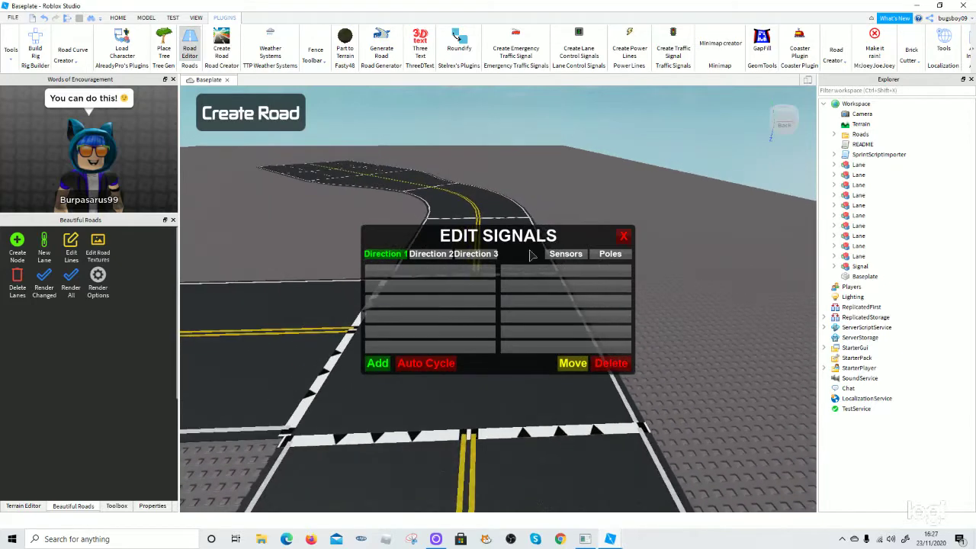
Add the light grey pole with a straight horizontal arm to the traffic signal
click(610, 255)
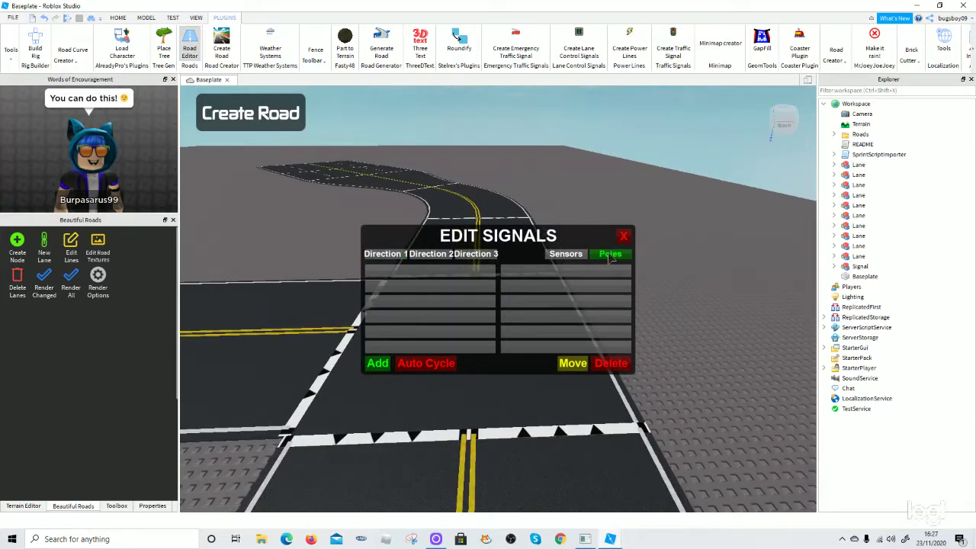
click(383, 365)
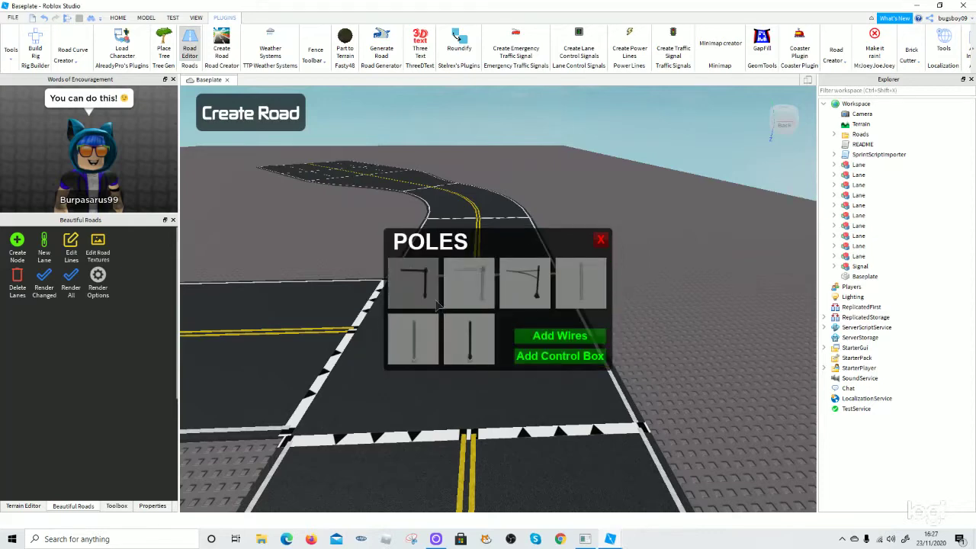
click(474, 288)
scroll(601, 343, down, 3)
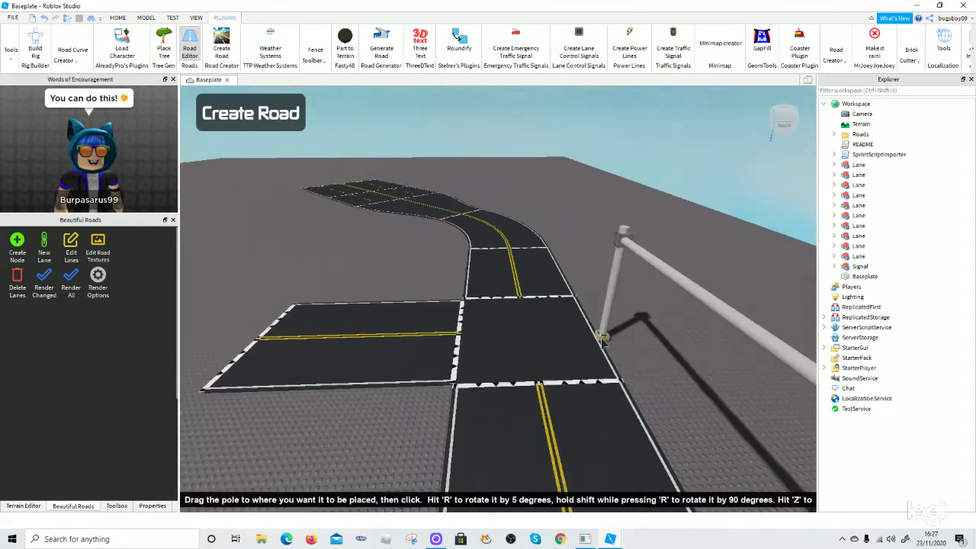
Rotate the pole in 90-degree steps plus a 5-degree adjustment so its arm reaches across the main road beside the junction
scroll(602, 343, down, 1)
key(shift+r)
key(shift+r)
key(shift+r)
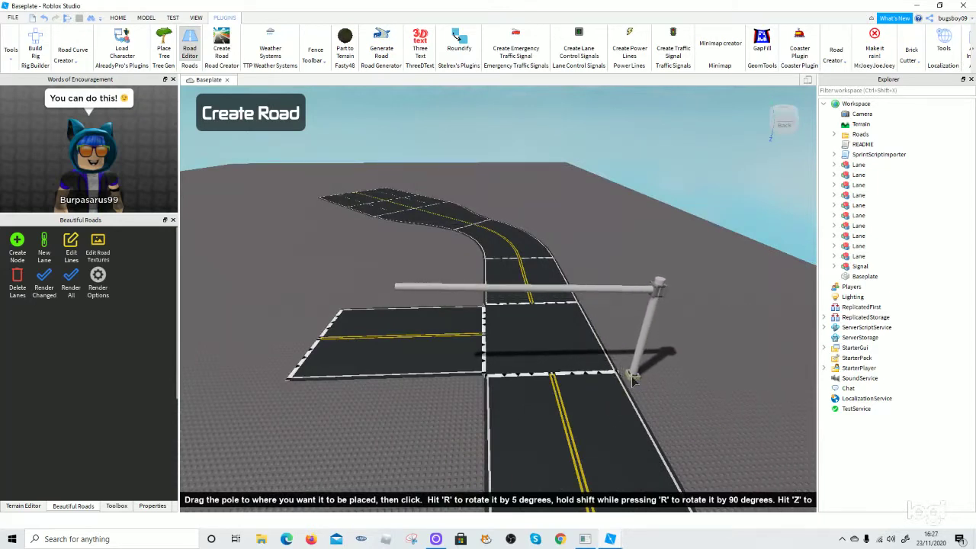
key(r)
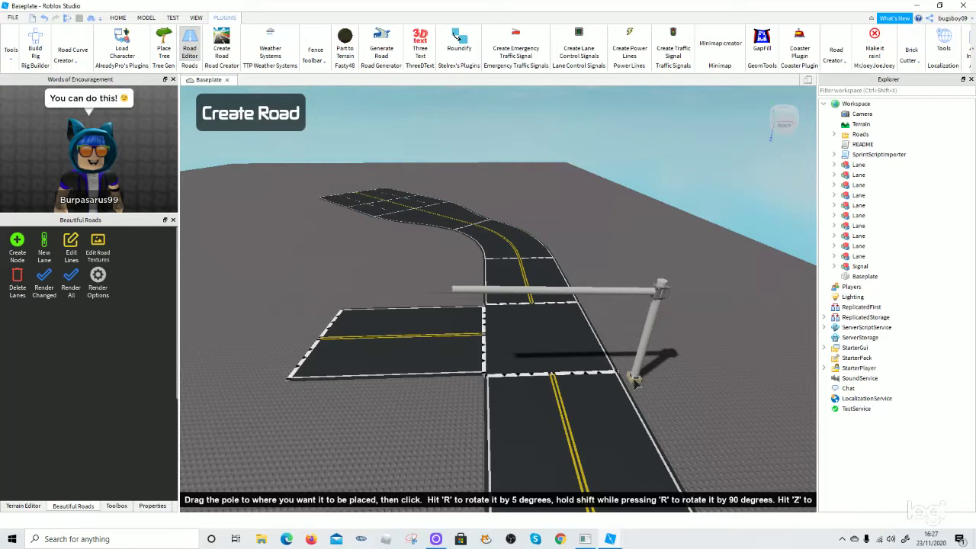
Adjust the length of the pole's arm, shortening it until it no longer reaches over the road
key(z)
key(z)
key(z)
key(x)
key(x)
key(x)
key(x)
key(x)
key(x)
key(x)
key(x)
key(x)
key(x)
key(x)
key(x)
key(x)
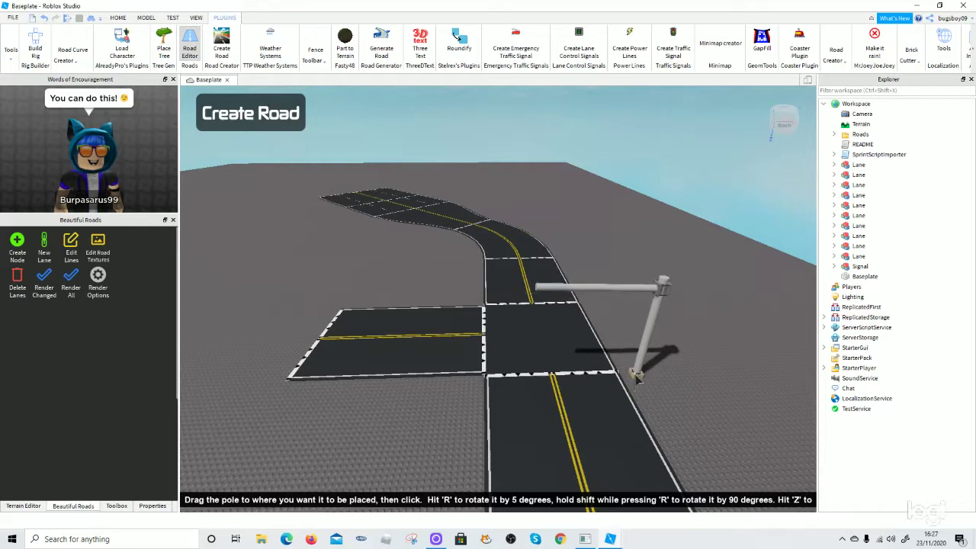
key(x)
key(x)
key(x)
key(x)
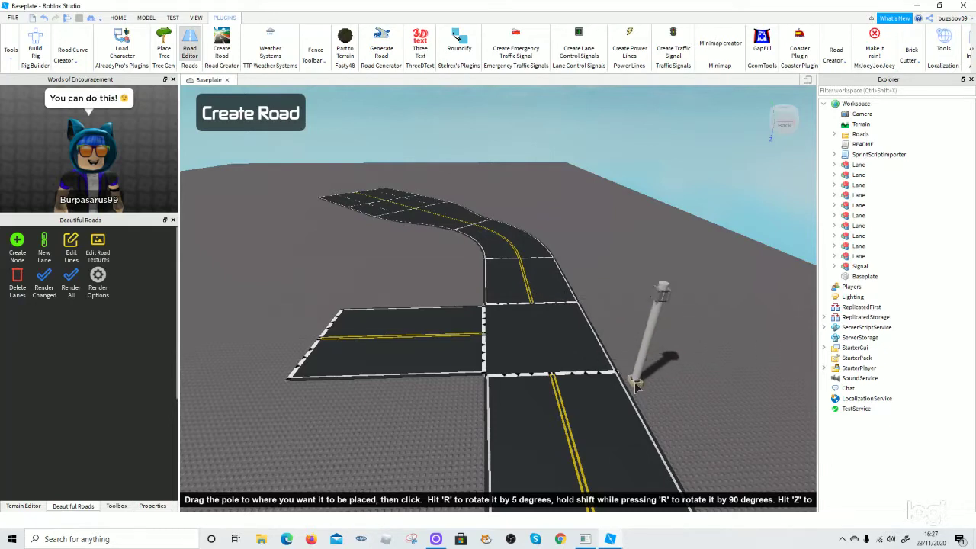
Rotate the pole in 5-degree steps until its short arm points across the main road towards the side road
key(r)
key(r)
key(r)
key(r)
key(r)
key(r)
key(r)
key(r)
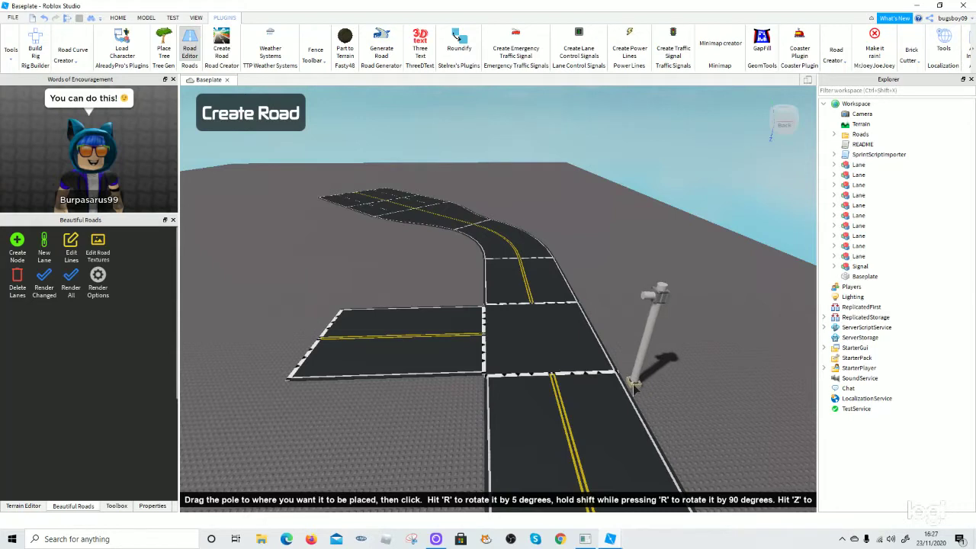
right_drag(633, 390, 634, 387)
key(r)
key(r)
key(r)
key(r)
key(r)
key(r)
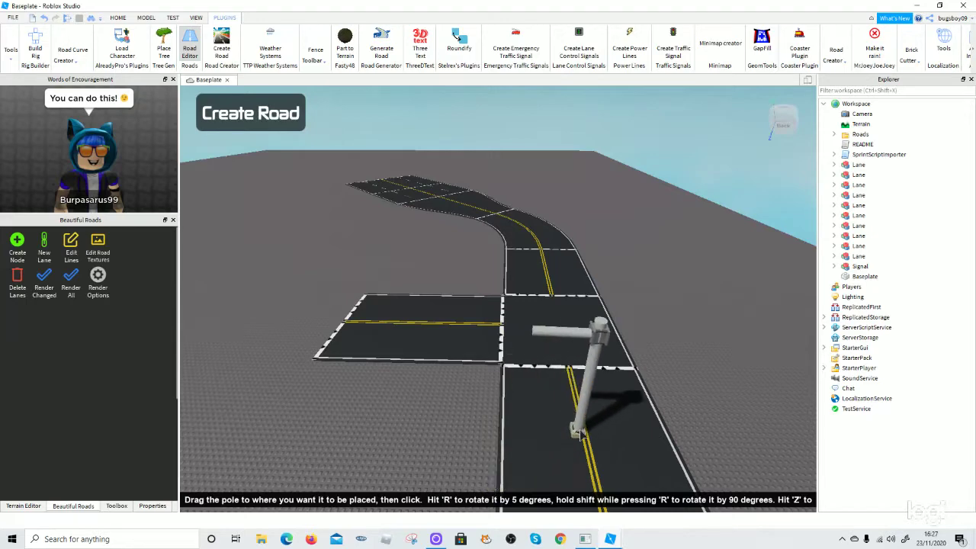
Lengthen the pole's arm until it spans the main road at the junction
key(z)
key(z)
key(z)
key(z)
key(z)
key(z)
key(z)
key(z)
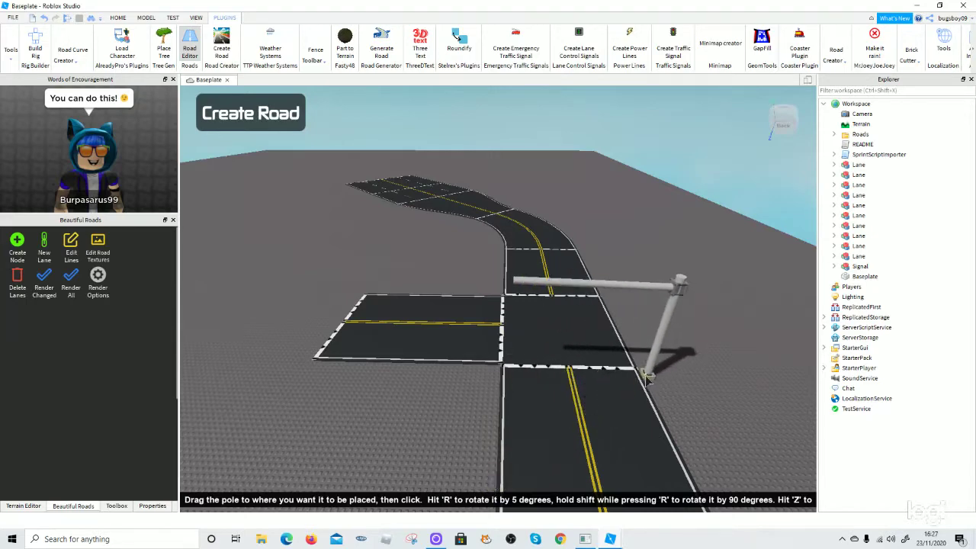
Extend the pole's arm far beyond the width of the main road and compare it with the whole road layout
right_drag(573, 395, 572, 394)
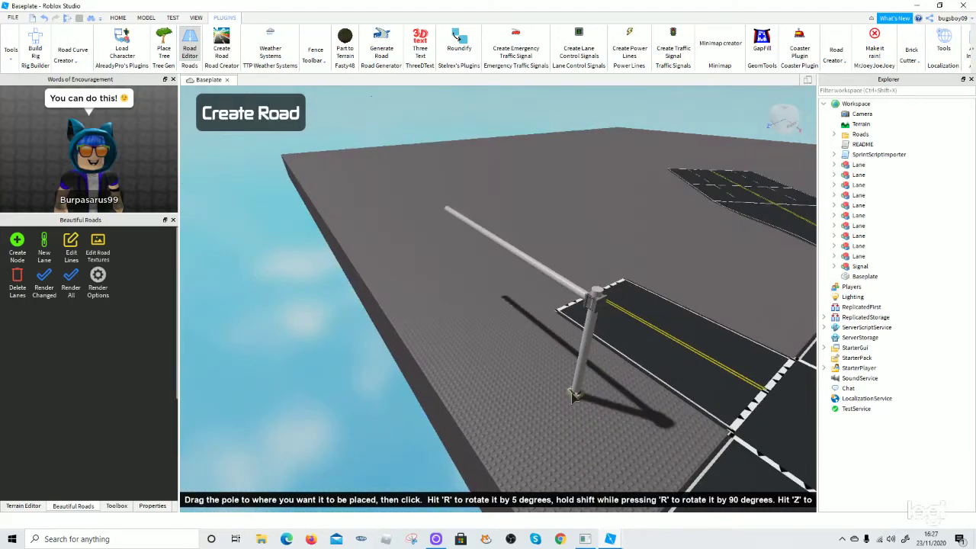
key(z)
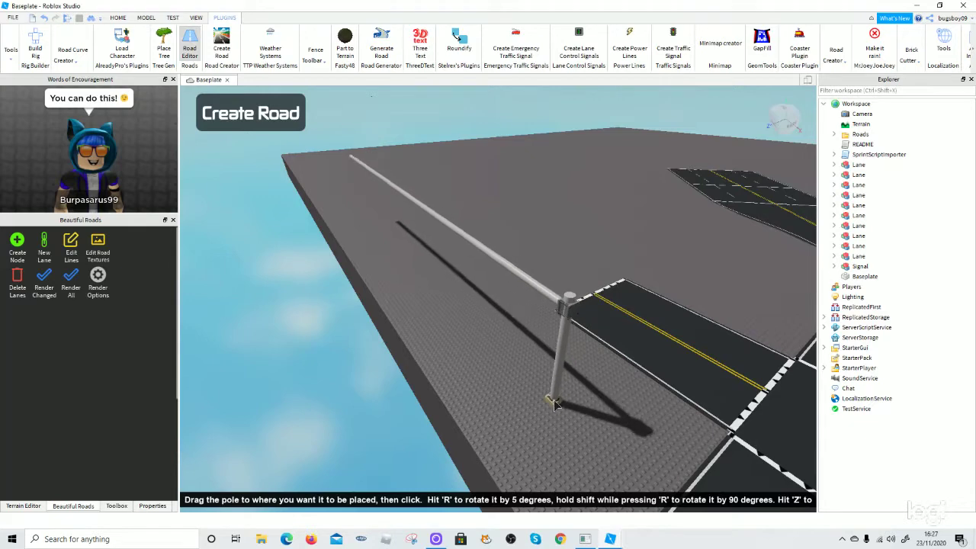
scroll(556, 406, down, 4)
right_drag(559, 407, 571, 388)
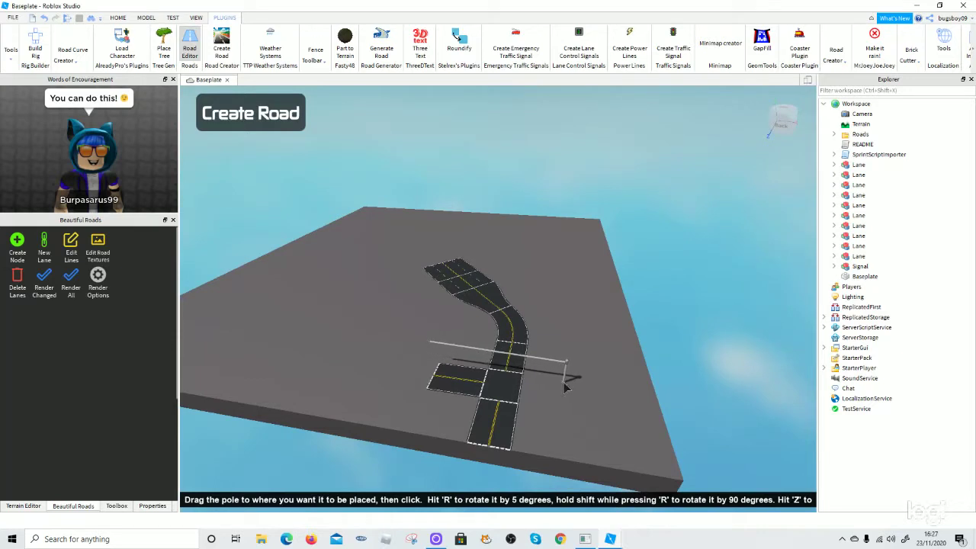
scroll(552, 374, up, 1)
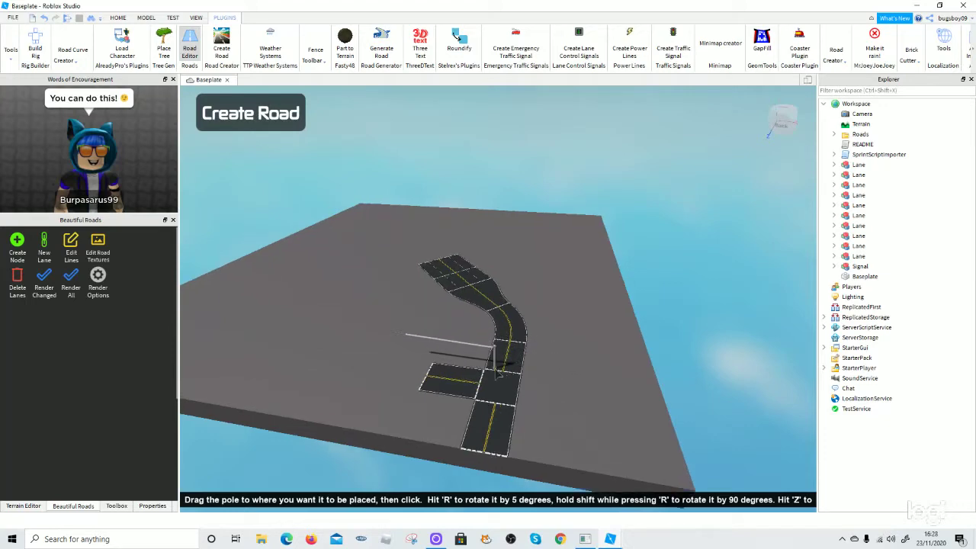
scroll(497, 371, up, 10)
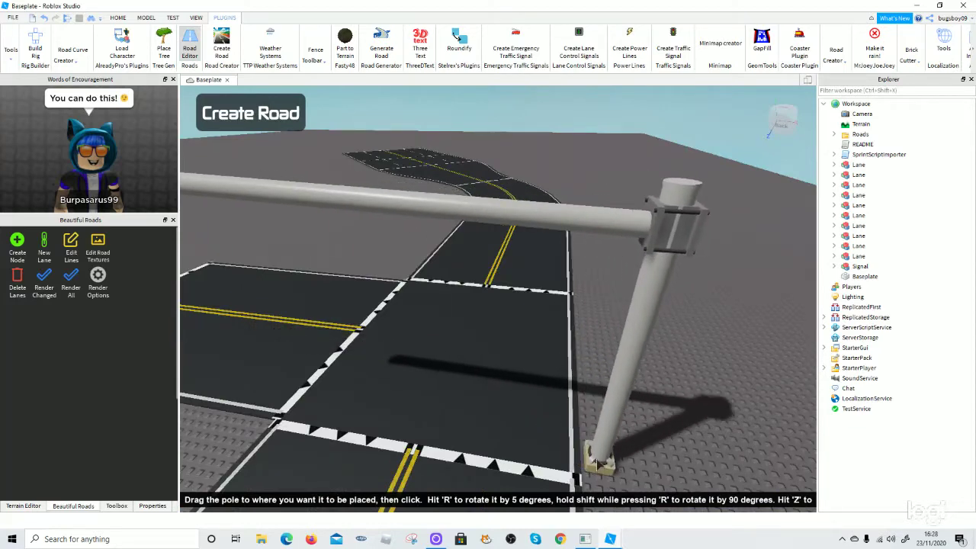
Shorten the pole's arm with the base at the outer corner of the junction, opposite the side road
key(z)
key(z)
key(z)
key(z)
key(z)
key(z)
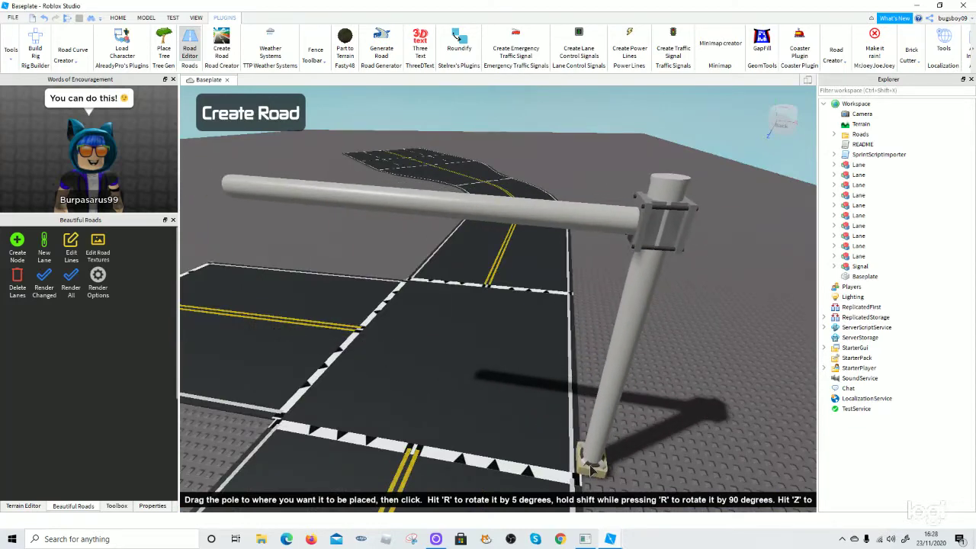
Move the pole to the corner between the side road and main road and rotate it 180 degrees over the junction
right_drag(589, 466, 557, 441)
scroll(587, 460, down, 5)
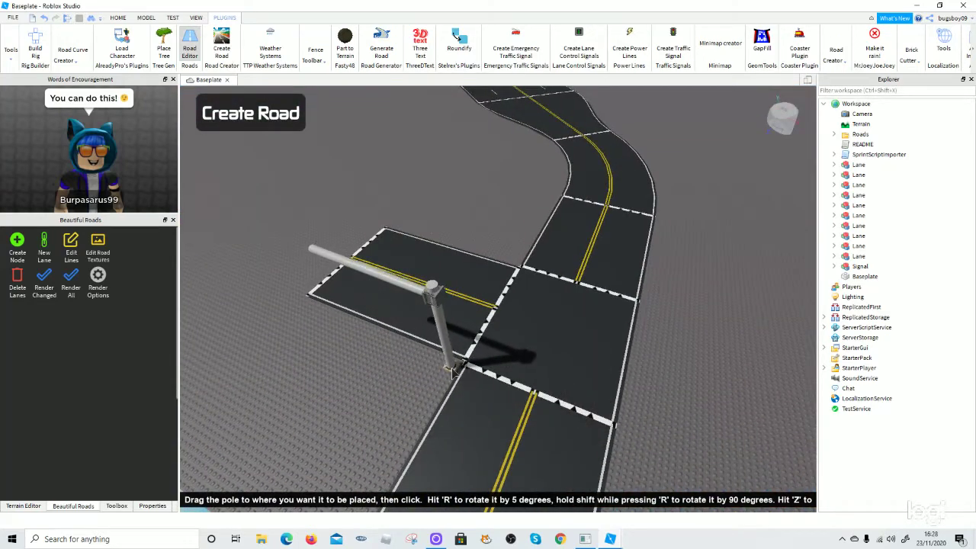
key(shift+r)
key(shift+r)
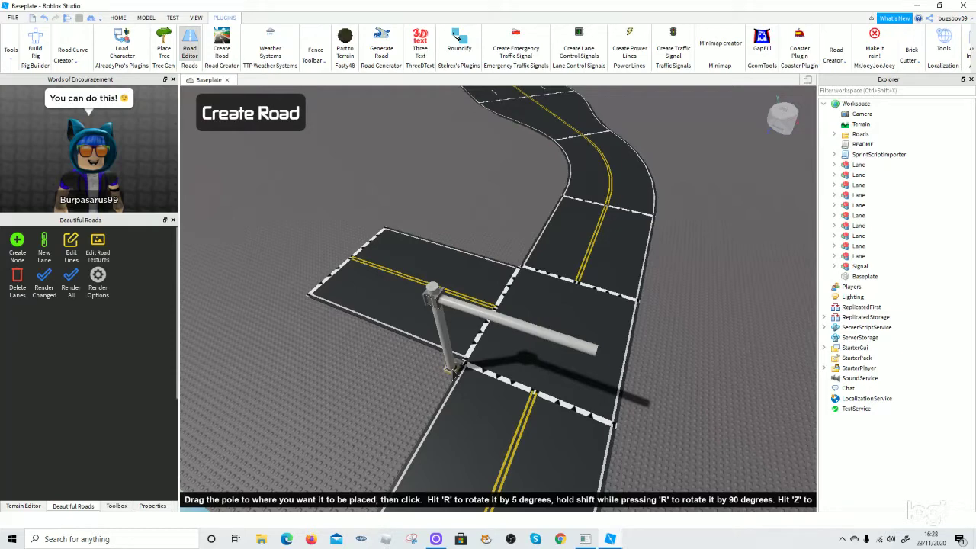
Rotate the pole by 180 degrees and place it at the main road's outer corner opposite the side road, its arm spanning the road
right_drag(453, 373, 452, 374)
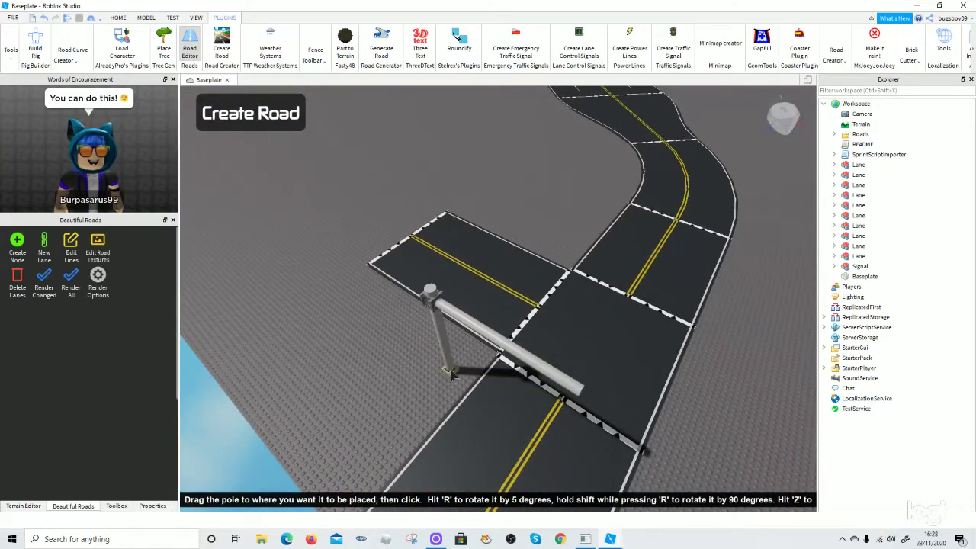
key(shift+r)
key(shift+r)
right_drag(497, 412, 497, 412)
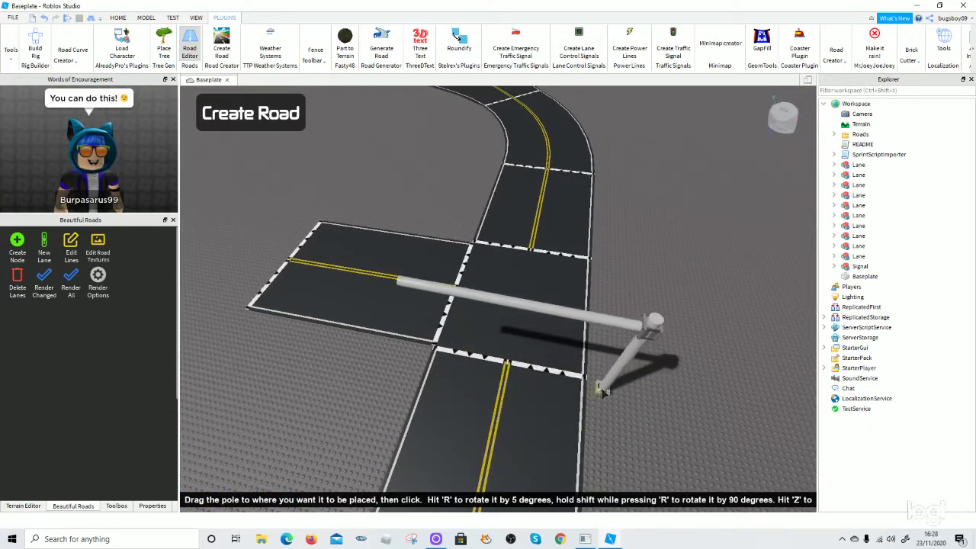
click(602, 388)
click(422, 477)
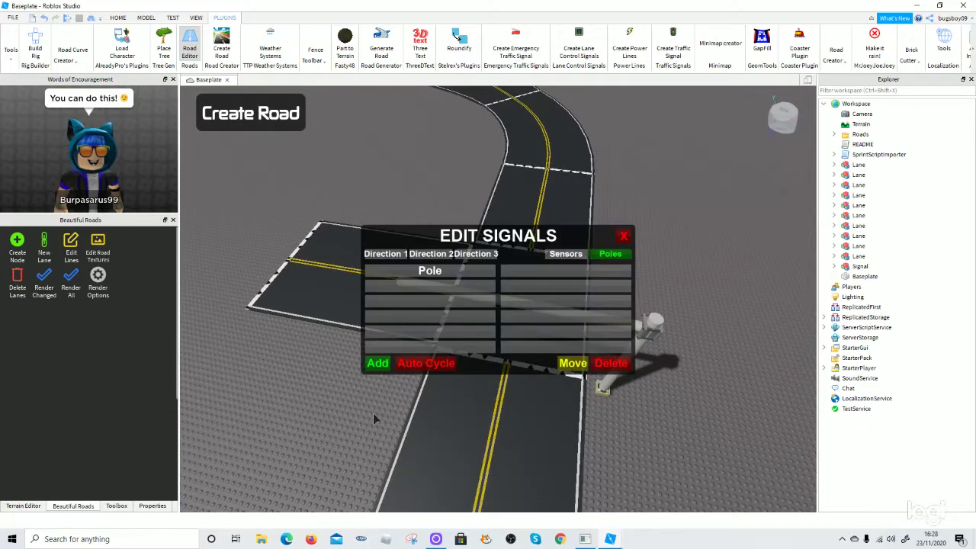
Add a second pole of the same single-arm type at the junction's other outer corner, with its arm parallel to the main road
click(378, 363)
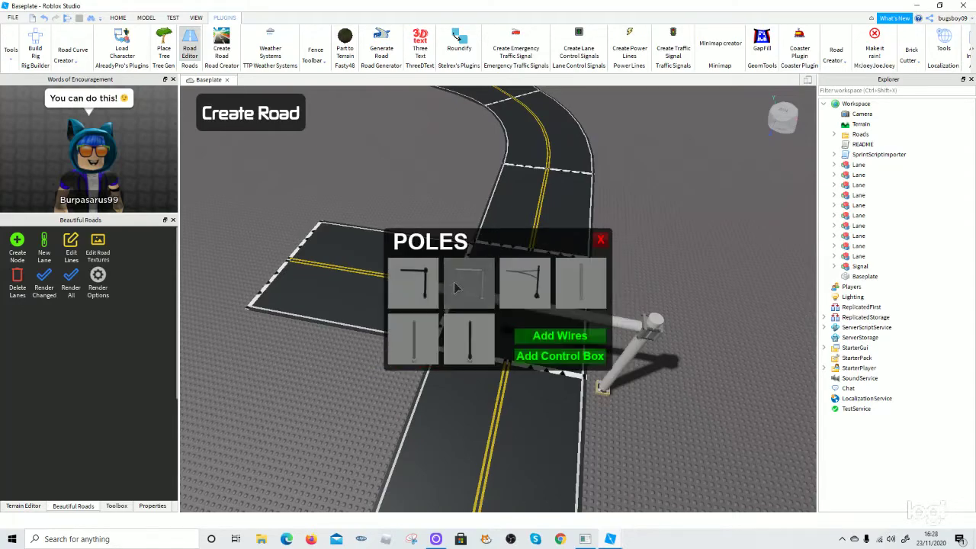
click(455, 287)
key(d)
right_drag(355, 319, 382, 316)
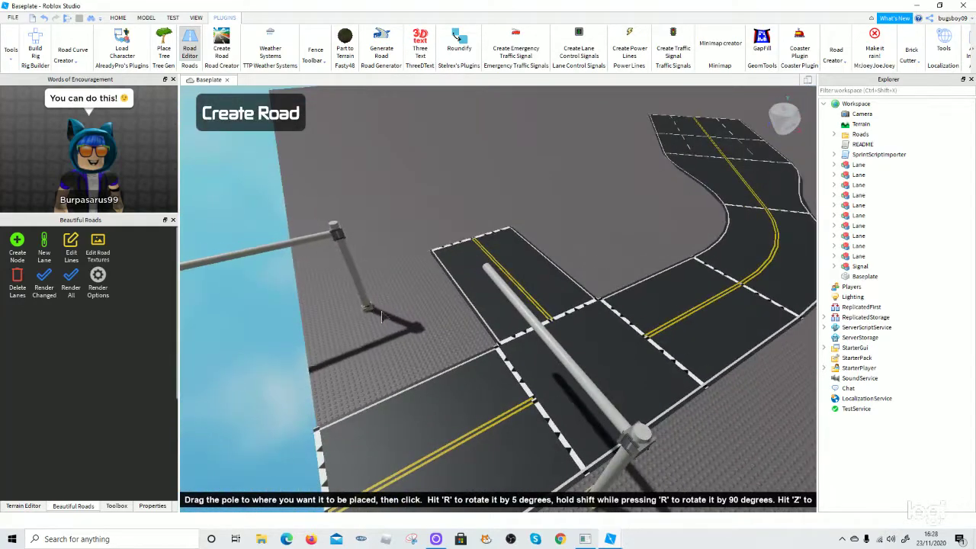
key(d)
right_drag(544, 387, 528, 393)
key(a)
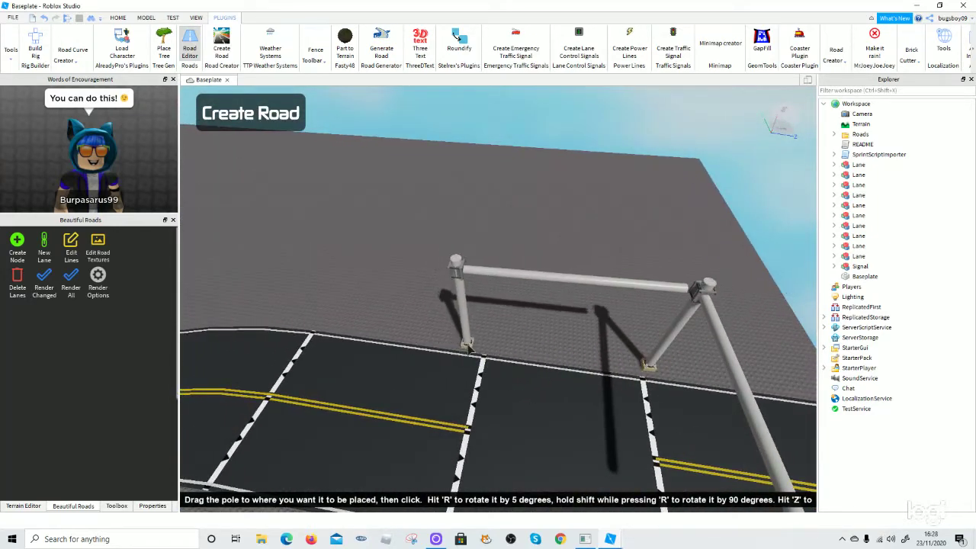
click(468, 347)
click(466, 470)
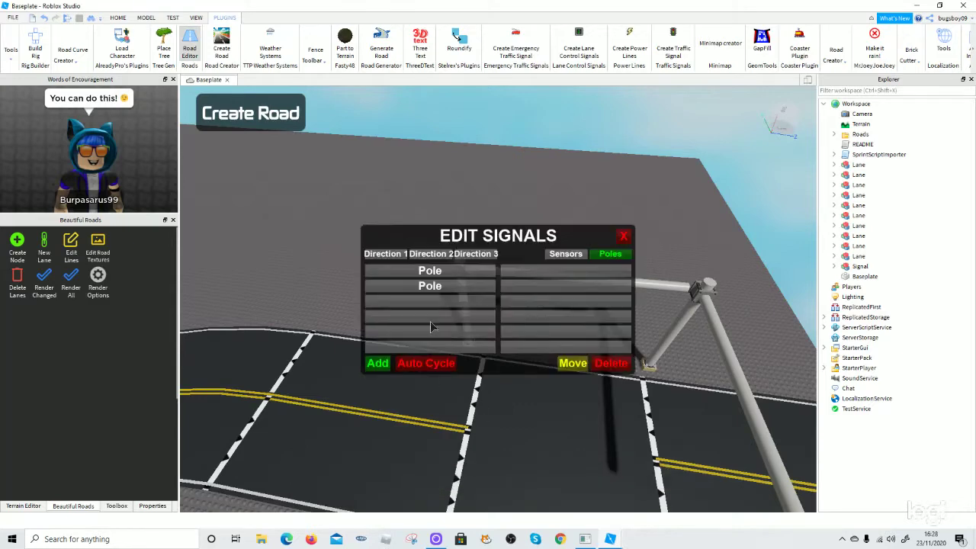
Add a third single-arm pole at the far corner between side road and main road, rotated so its arm spans the main road
click(384, 364)
click(467, 285)
key(s)
right_drag(454, 264, 446, 340)
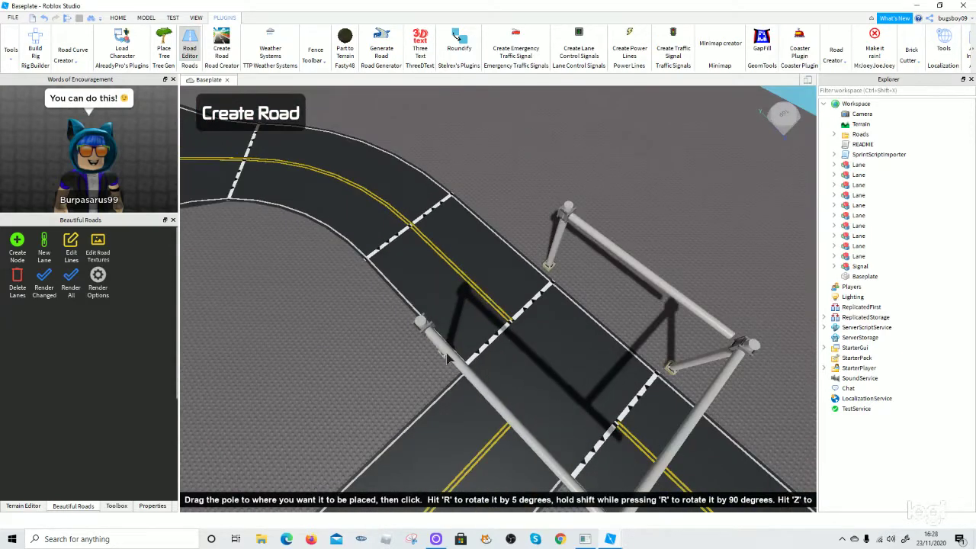
key(r)
key(r)
key(r)
key(r)
key(r)
key(r)
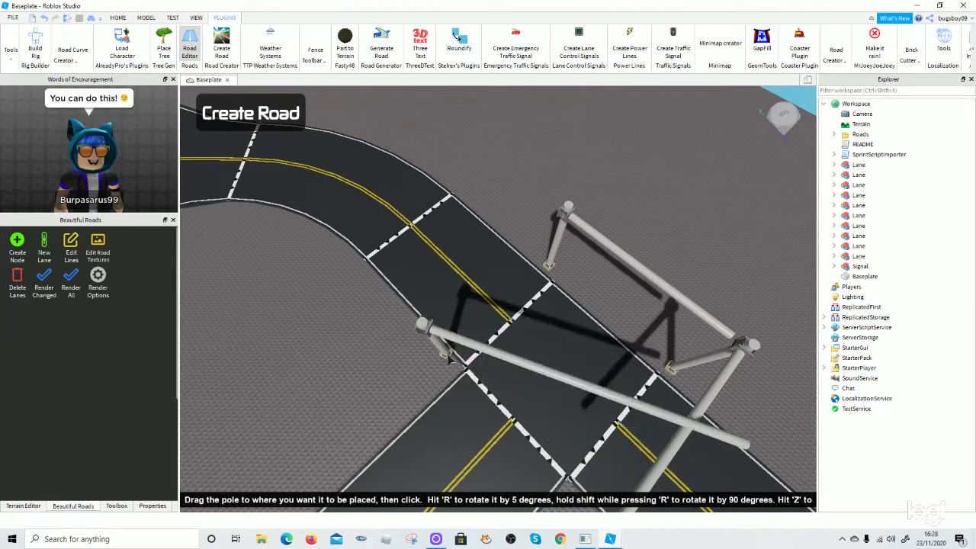
key(r)
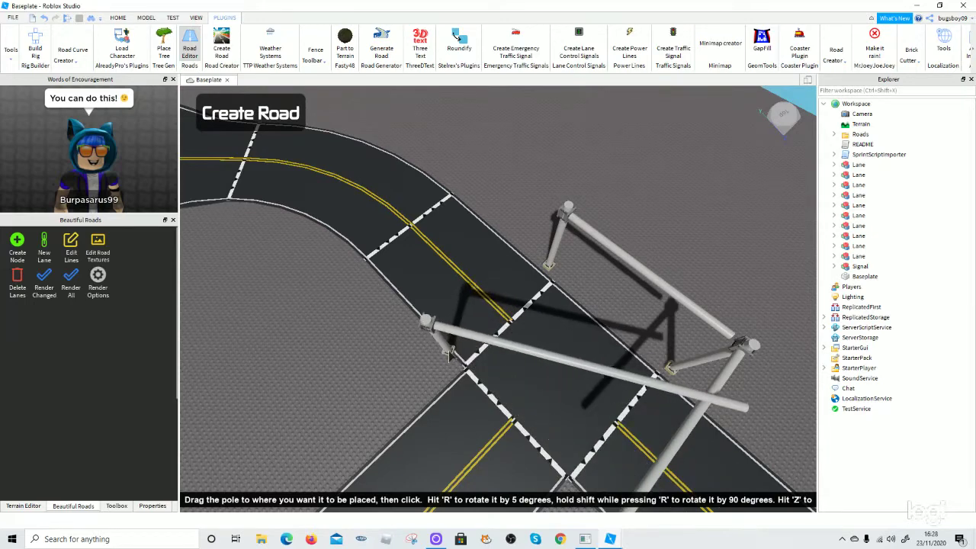
key(r)
key(r)
key(r)
key(r)
key(r)
key(r)
right_drag(450, 359, 450, 360)
key(r)
key(r)
key(r)
key(r)
key(r)
key(r)
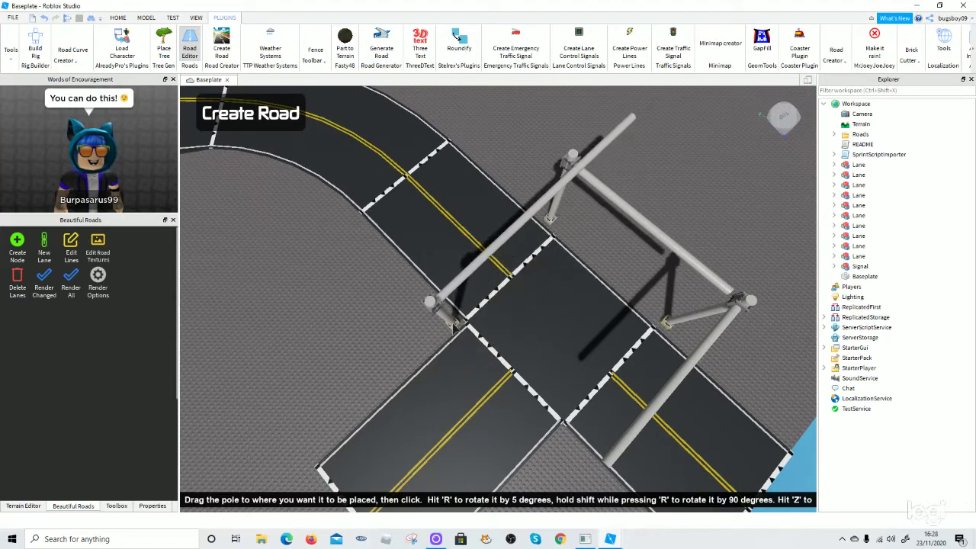
key(r)
key(r)
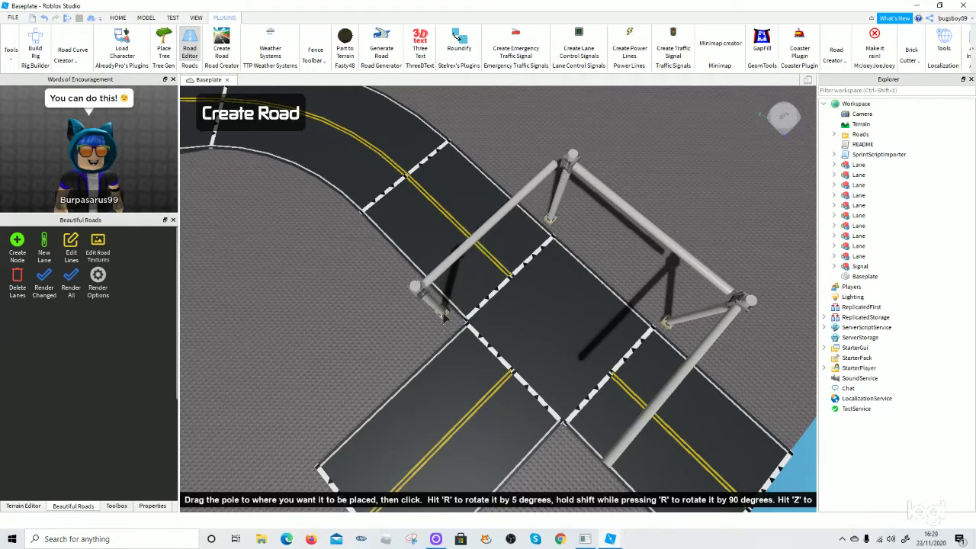
click(445, 317)
scroll(458, 388, up, 4)
click(428, 470)
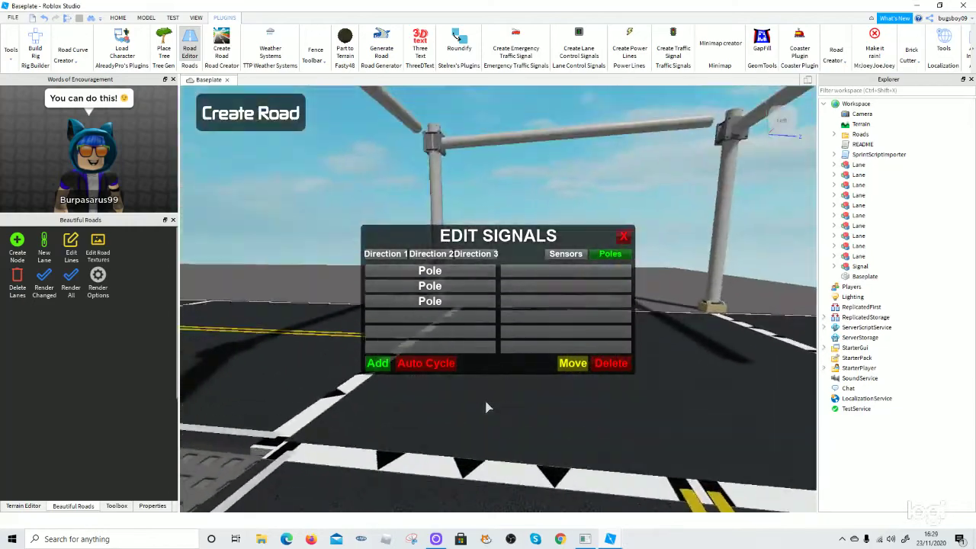
View the junction along the main road with the side road to the right and open the new-signal options for Direction 1
right_drag(485, 402, 460, 439)
key(d)
key(w)
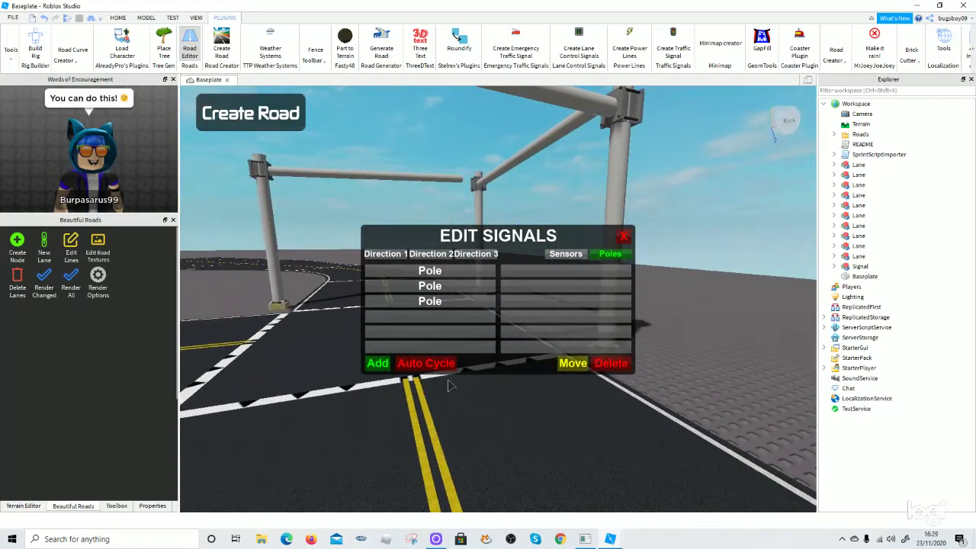
key(s)
click(386, 254)
right_drag(397, 400, 392, 400)
key(w)
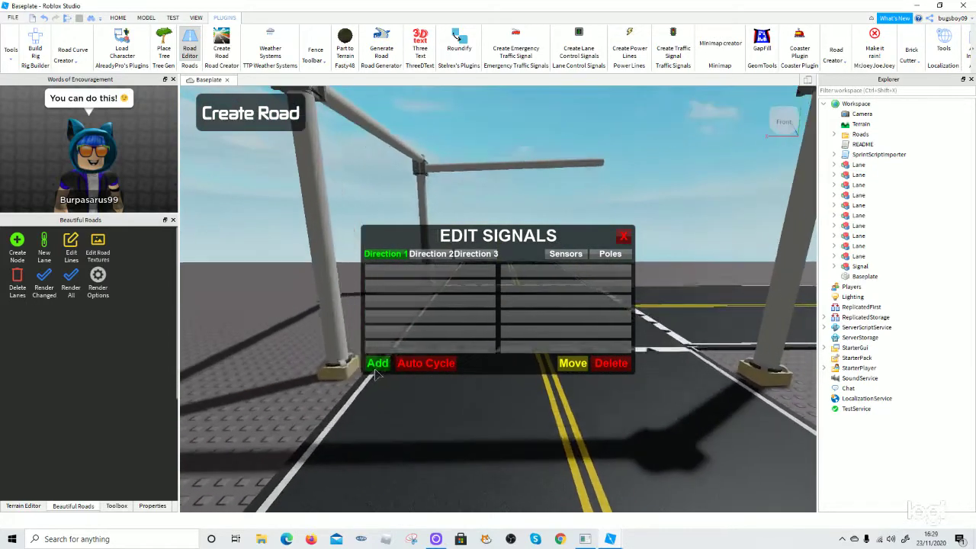
click(385, 362)
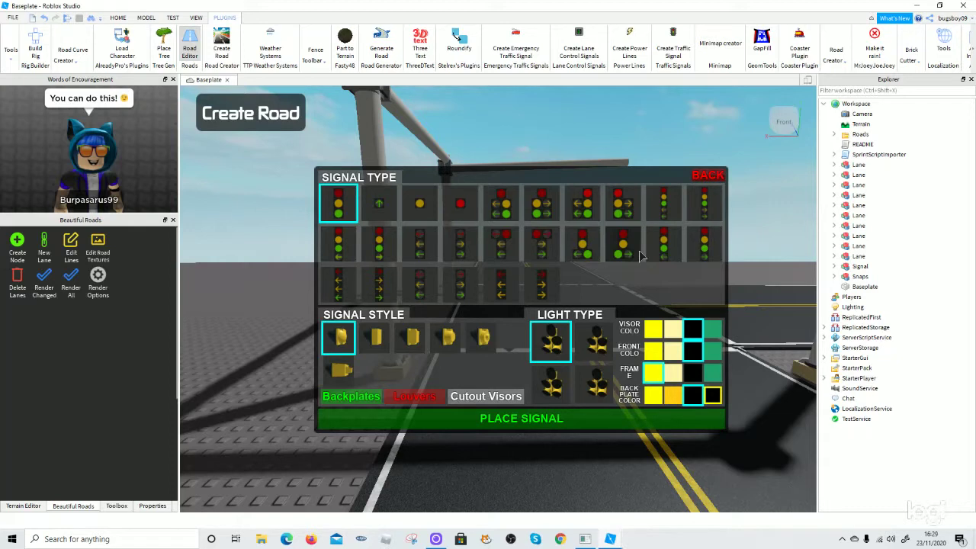
Try the 4 Section Protected Left, 4 Section Inverted T Protected Right and 4 Section Bimodal Permissive Right signal types
click(660, 252)
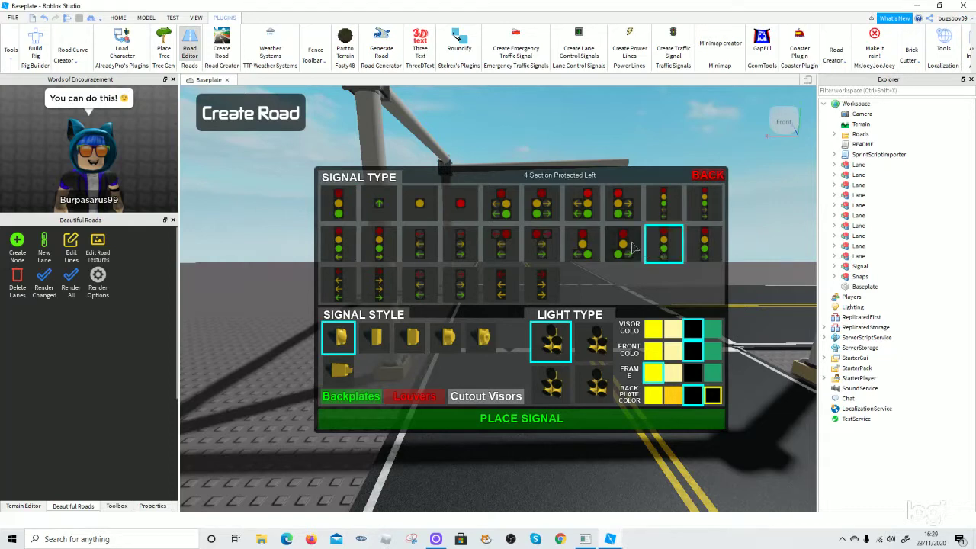
click(625, 244)
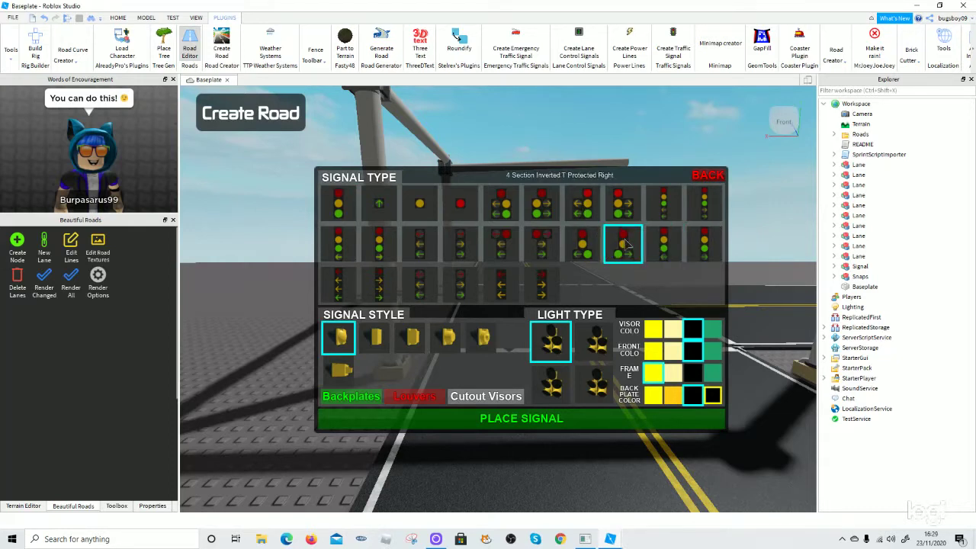
key(s)
key(d)
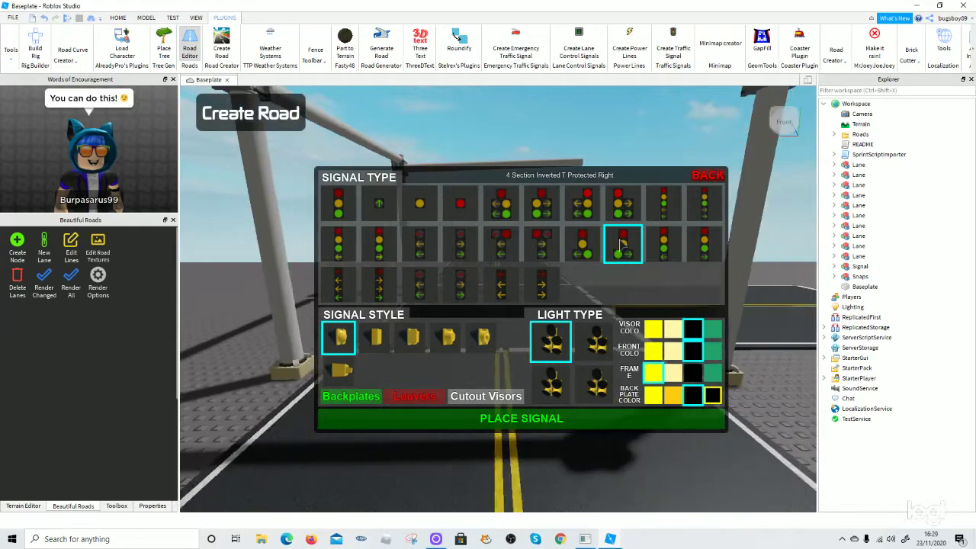
key(w)
key(a)
key(s)
key(w)
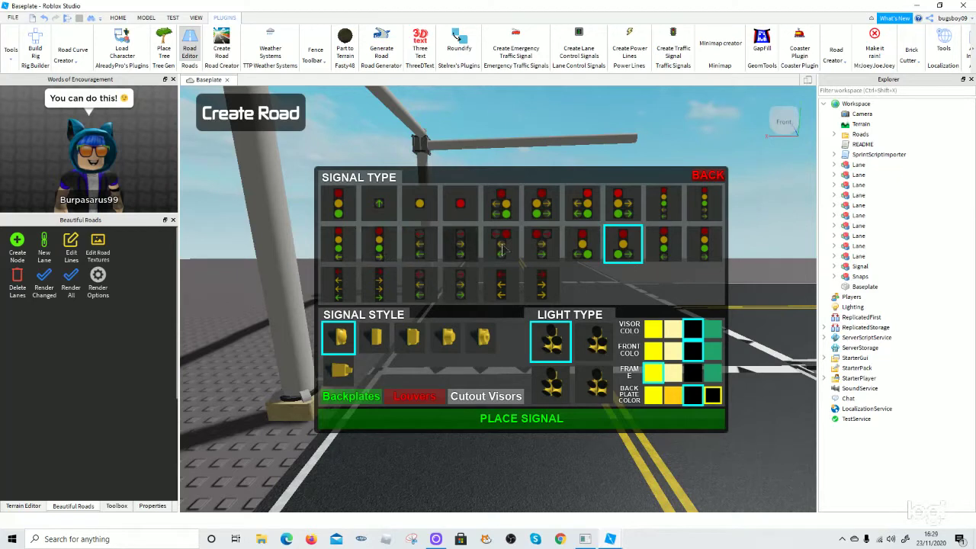
click(387, 246)
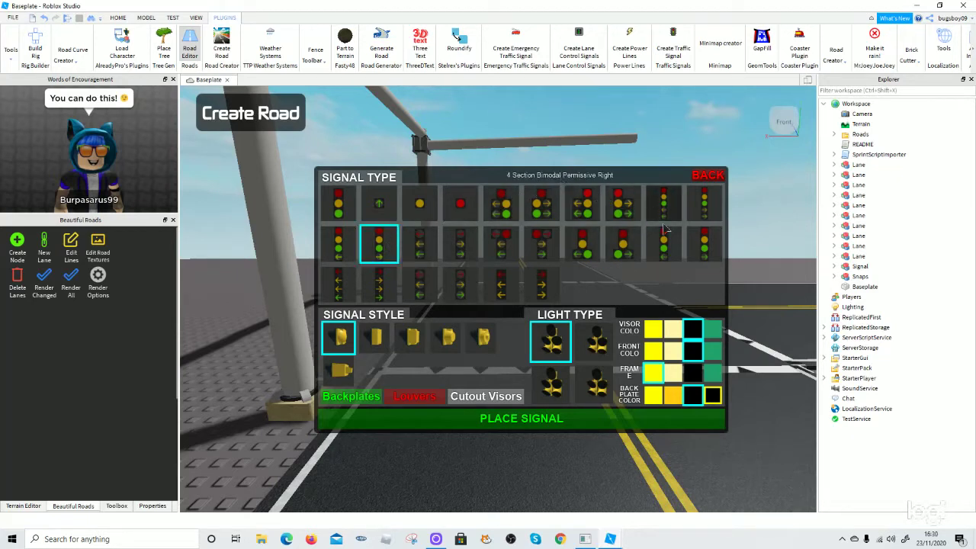
Place a vertical four-section signal with a right arrow for Direction 1 on the arm beyond the junction, over the right lane
click(704, 244)
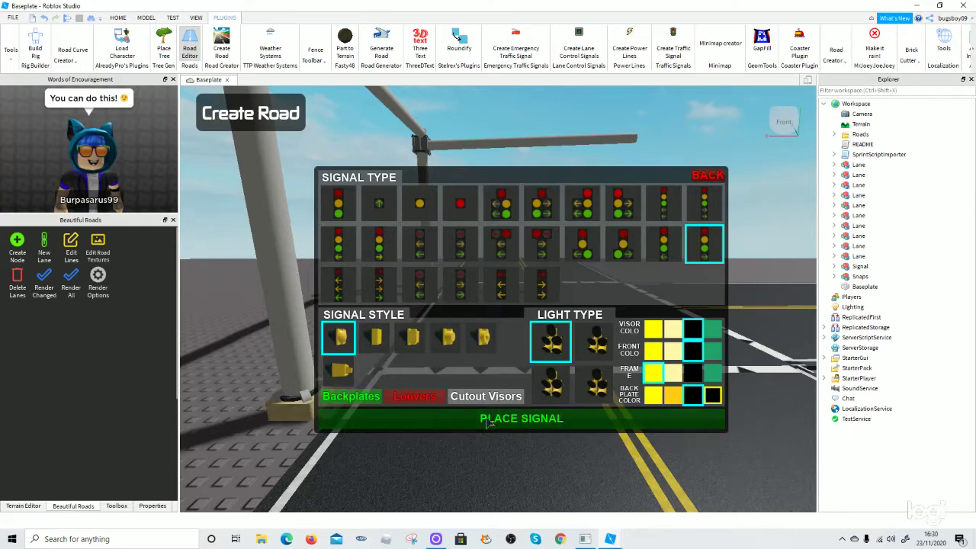
key(d)
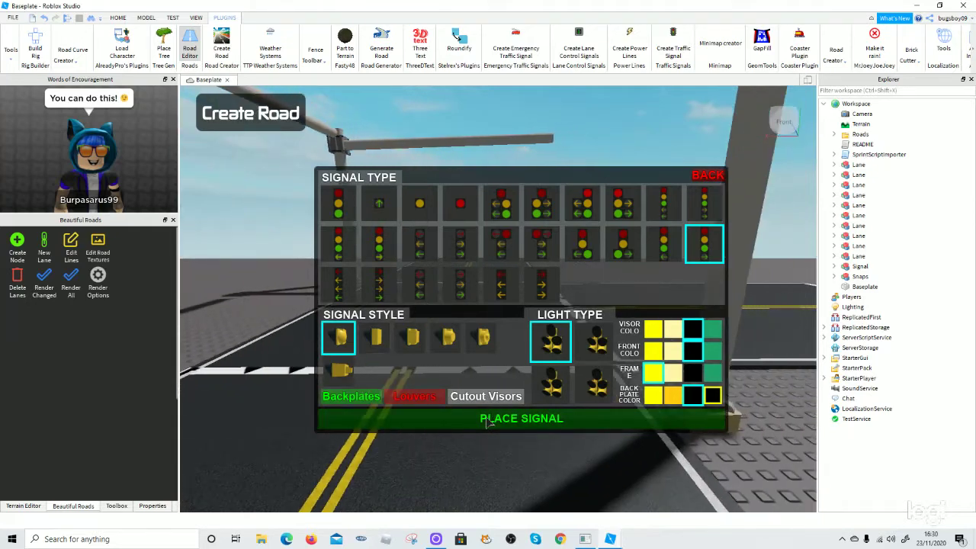
click(485, 429)
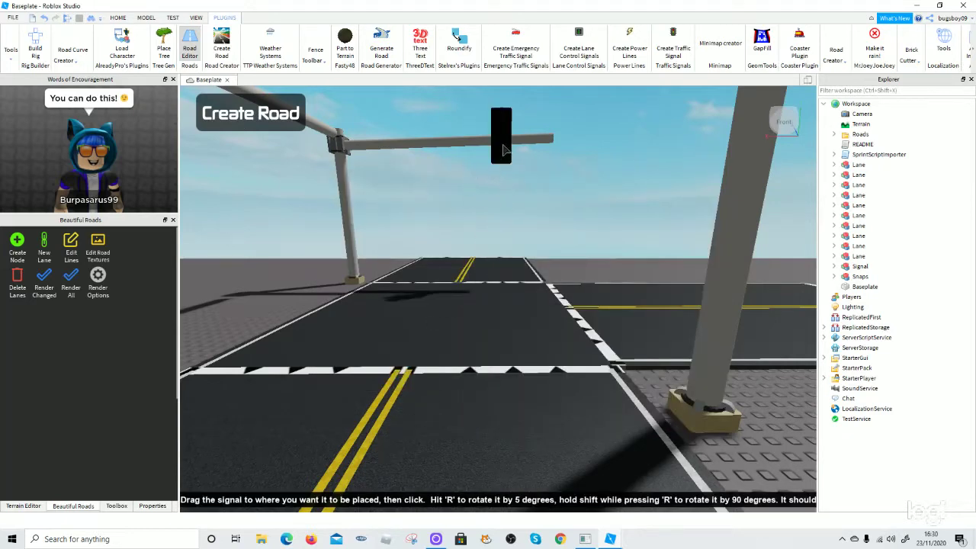
click(507, 150)
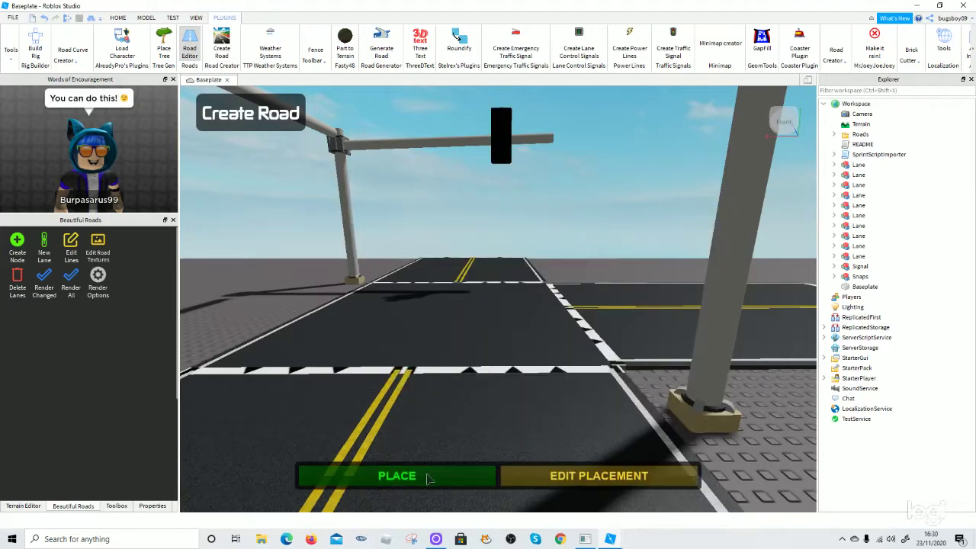
click(426, 475)
Examine the Direction 1 signal from the main road approach at several distances
scroll(471, 455, down, 3)
right_drag(472, 455, 500, 456)
scroll(472, 455, up, 4)
scroll(472, 460, down, 3)
scroll(500, 457, down, 2)
scroll(461, 399, up, 2)
scroll(460, 405, down, 3)
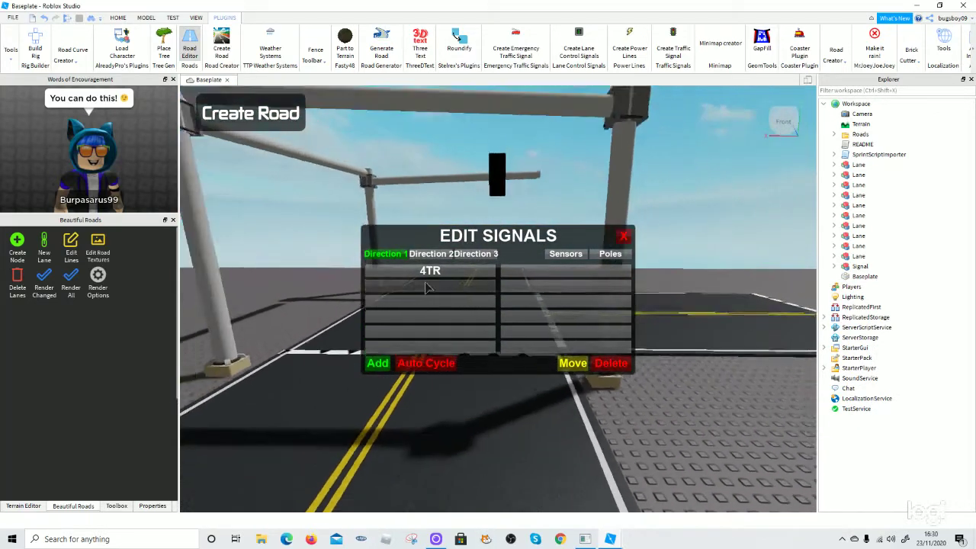
scroll(458, 397, up, 1)
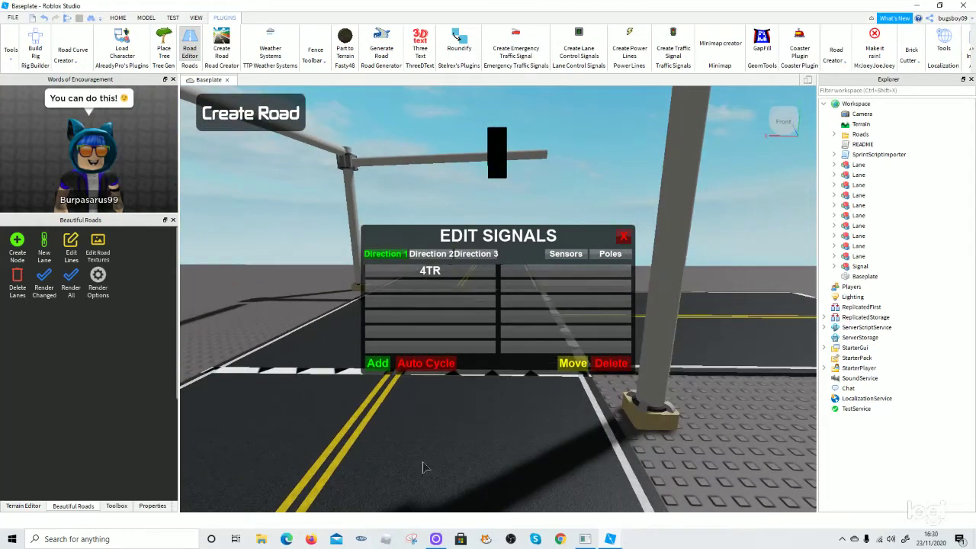
key(s)
scroll(417, 462, down, 4)
scroll(456, 477, up, 4)
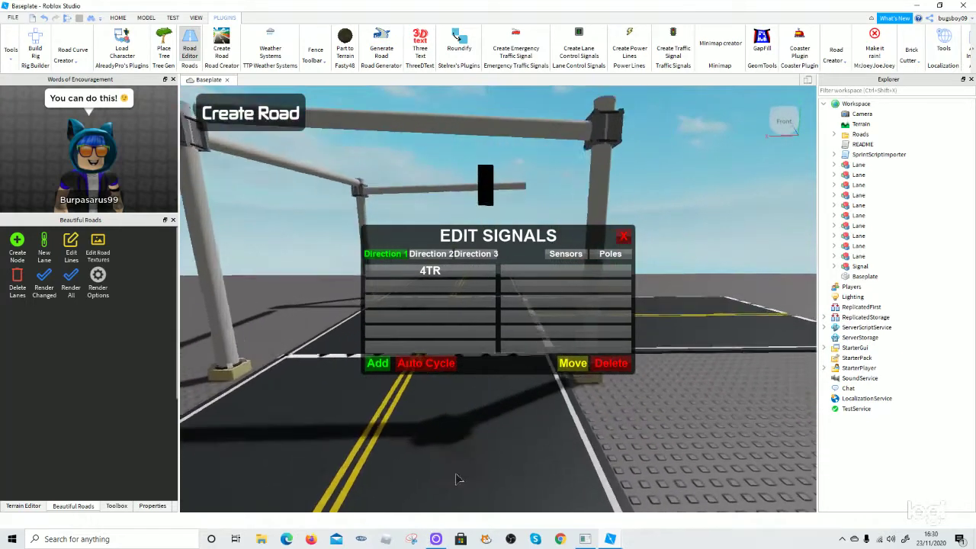
scroll(422, 275, down, 2)
Add a 4 Section Protected Left signal for Direction 2 on the arm beyond the junction, facing the main road's opposite approach
click(421, 257)
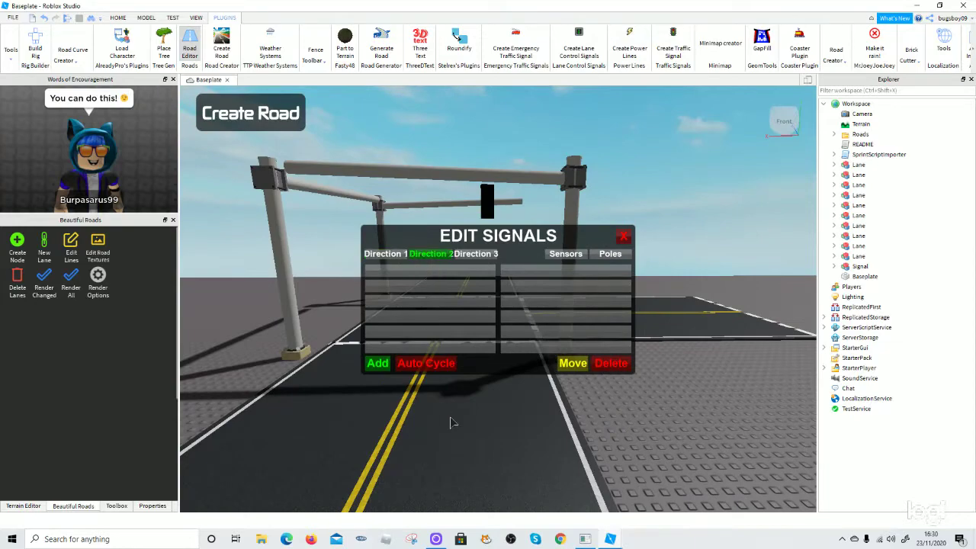
key(w)
right_drag(489, 401, 489, 402)
key(w)
key(s)
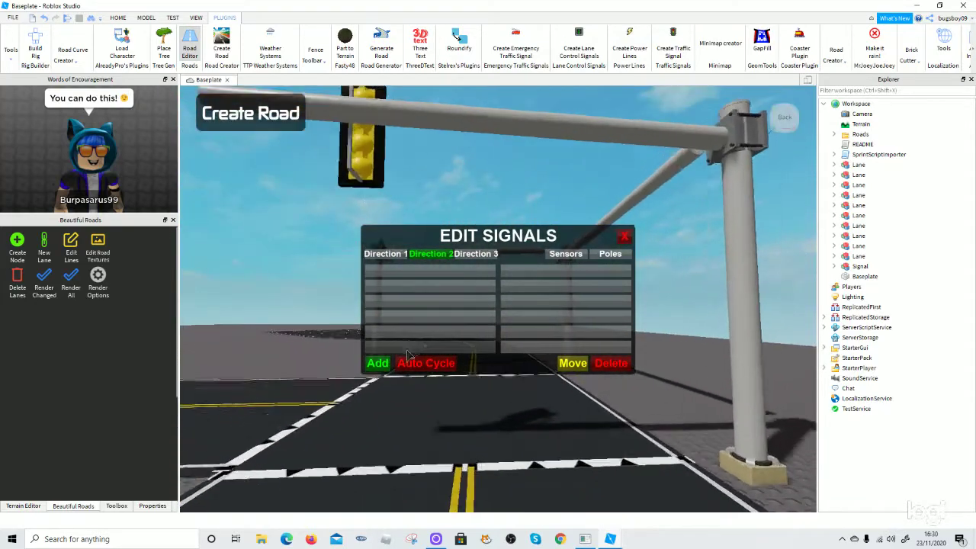
click(377, 362)
right_drag(496, 458, 496, 457)
key(s)
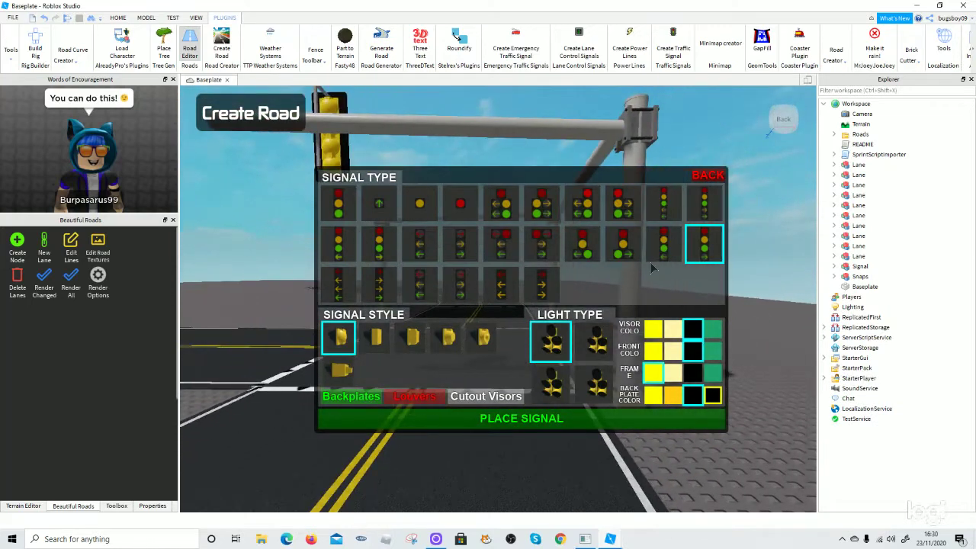
click(663, 244)
click(522, 418)
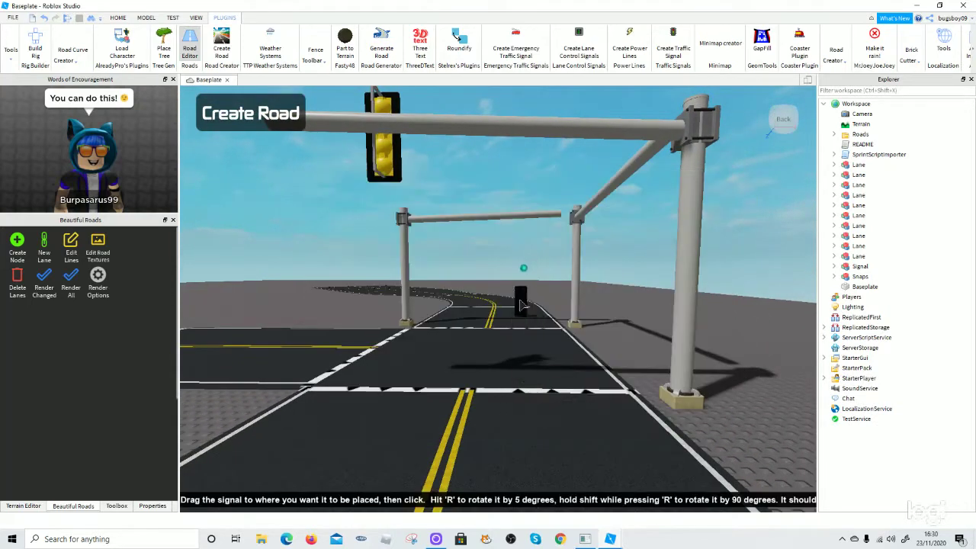
click(518, 221)
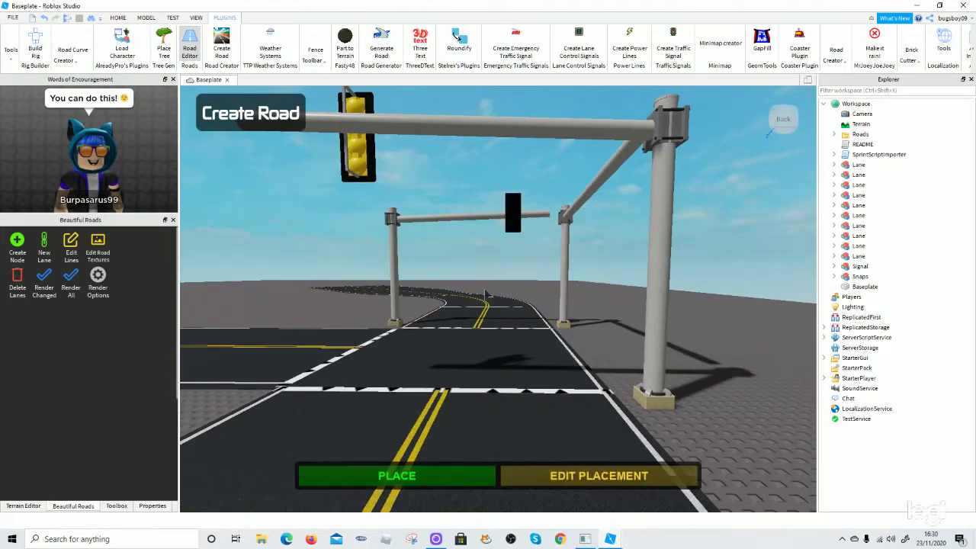
click(411, 475)
Add a three-section right-arrow signal for Direction 3 on the arm across the junction, facing the side road
key(a)
right_drag(413, 473, 457, 448)
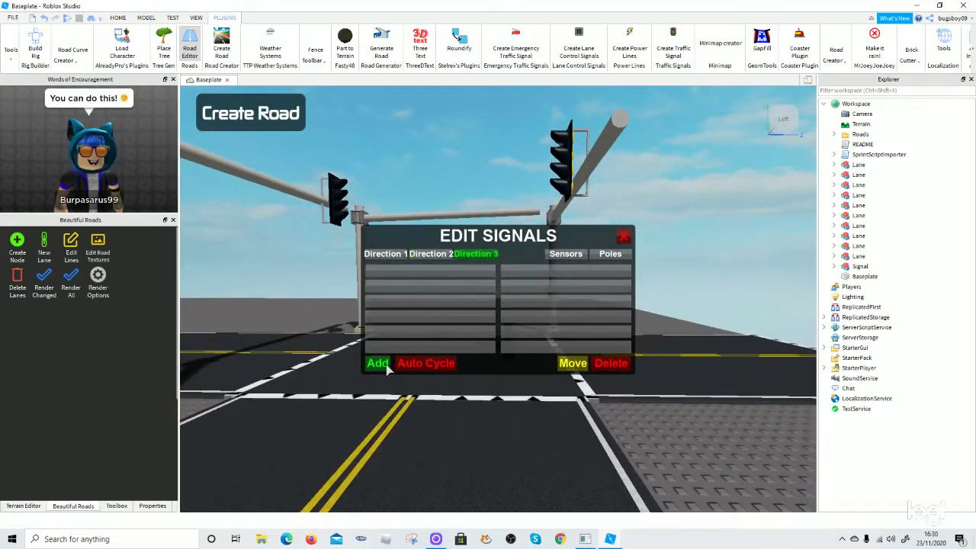
click(377, 364)
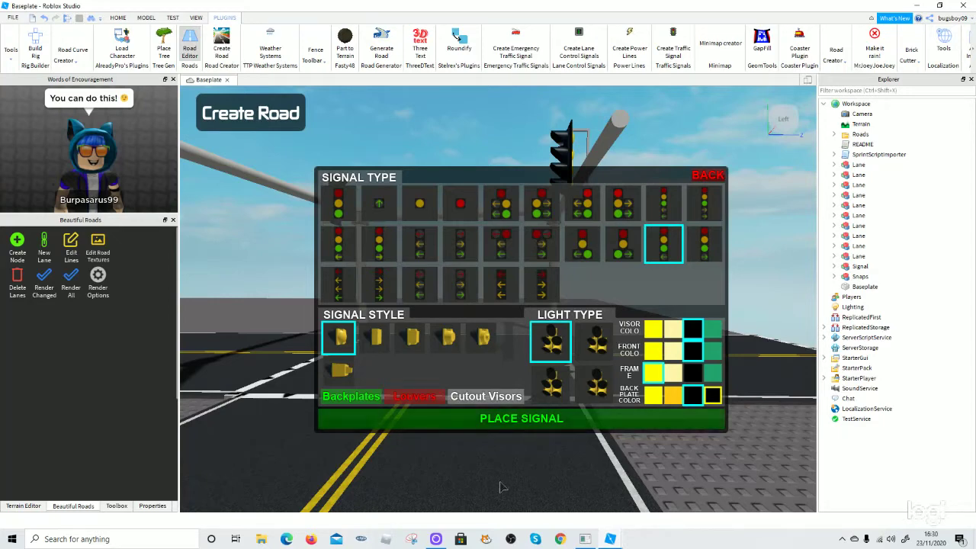
key(w)
key(s)
key(w)
key(s)
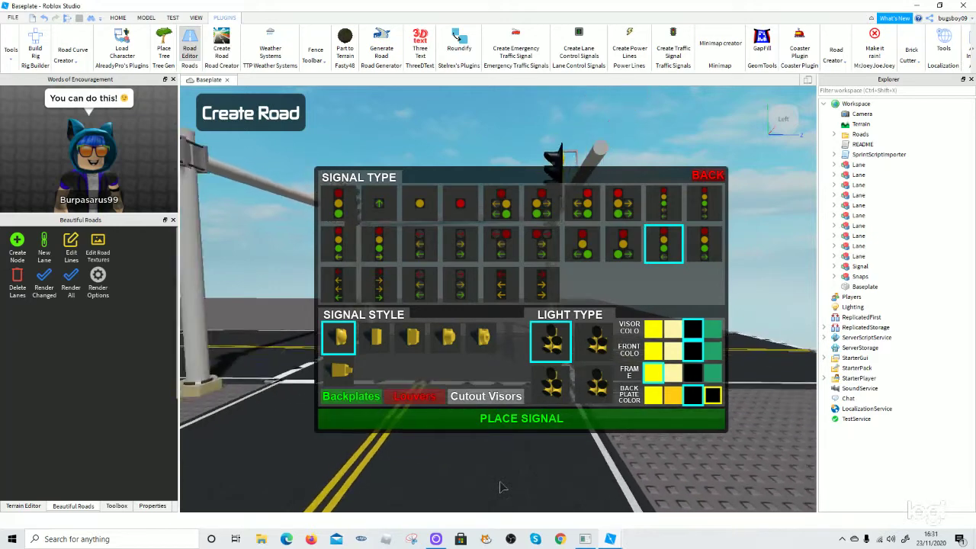
key(w)
key(s)
key(w)
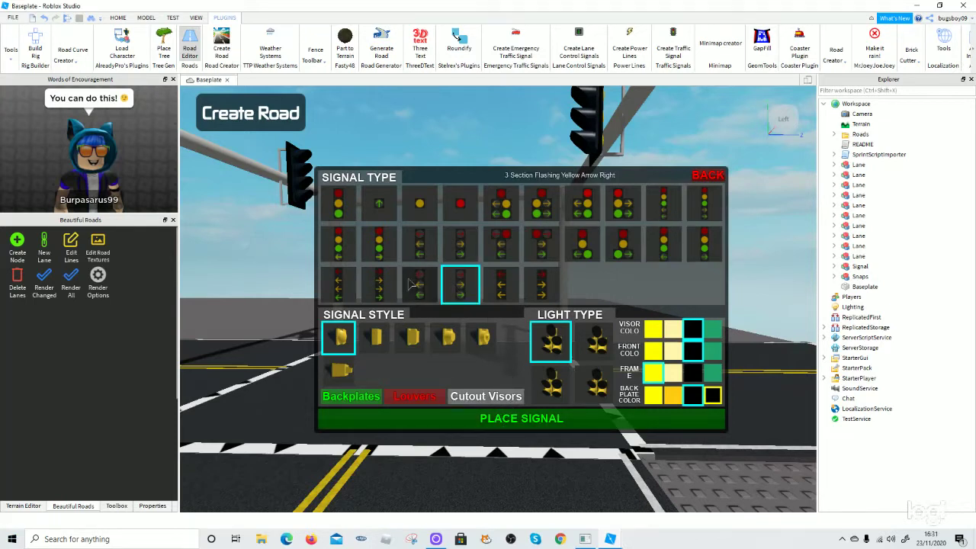
click(531, 416)
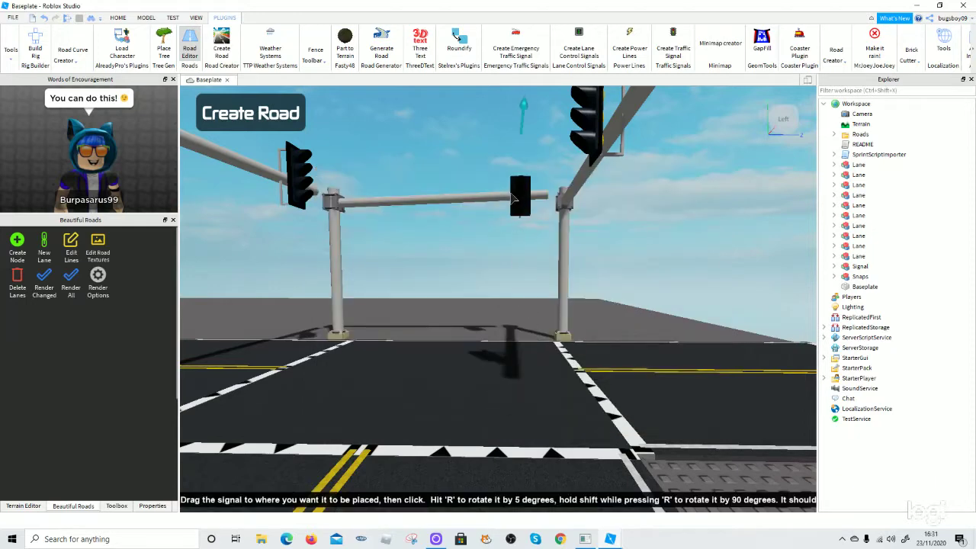
click(514, 194)
click(447, 480)
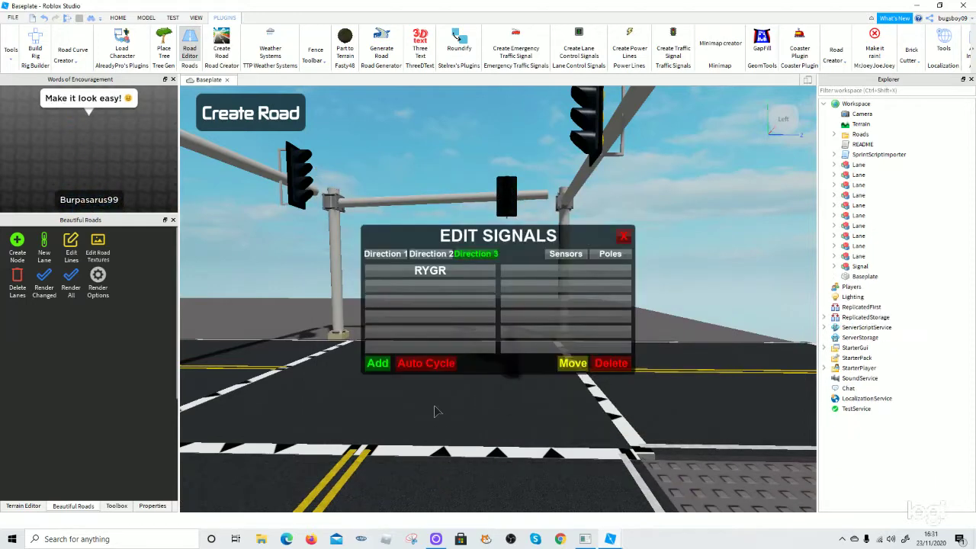
Add a three-section left-arrow signal for Direction 3 beside the right-arrow one on the same arm and finish editing the signals
click(375, 366)
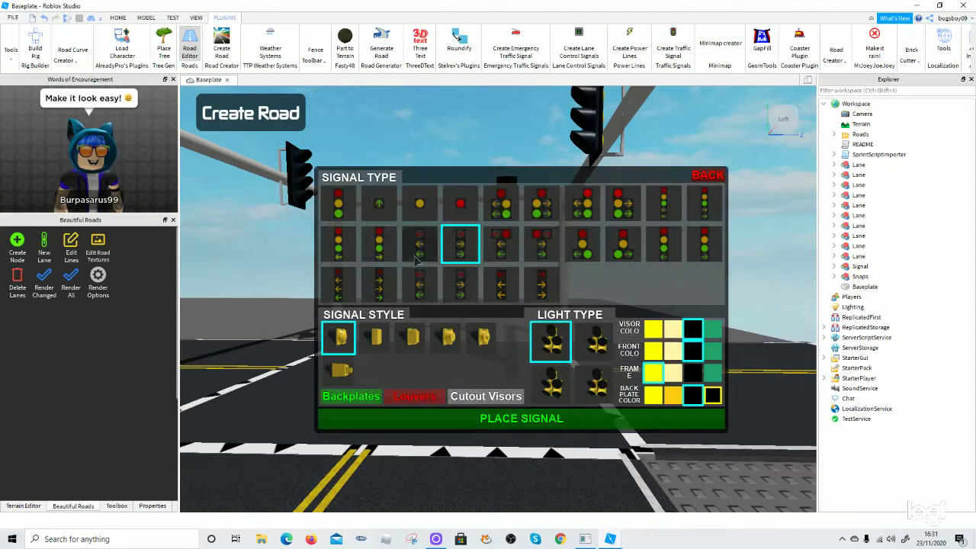
click(454, 415)
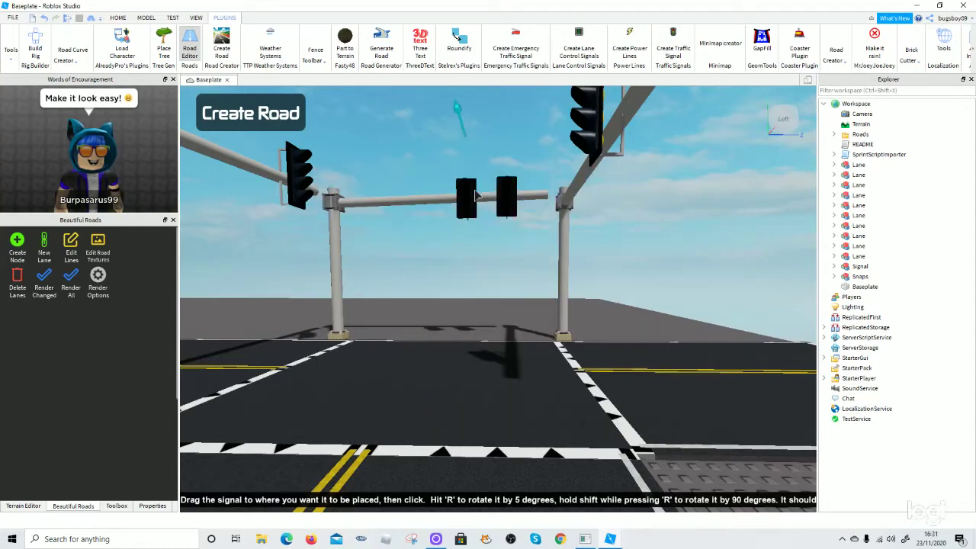
click(474, 195)
click(408, 468)
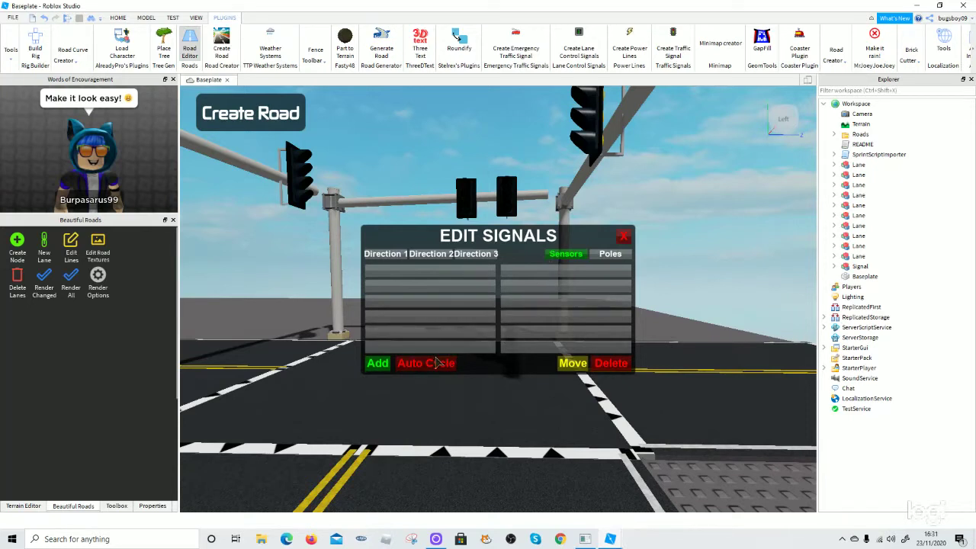
click(630, 239)
Search the model library for "jeep" and insert the plain white Jeep near the junction
right_drag(631, 250, 632, 275)
scroll(633, 276, down, 5)
scroll(519, 257, up, 2)
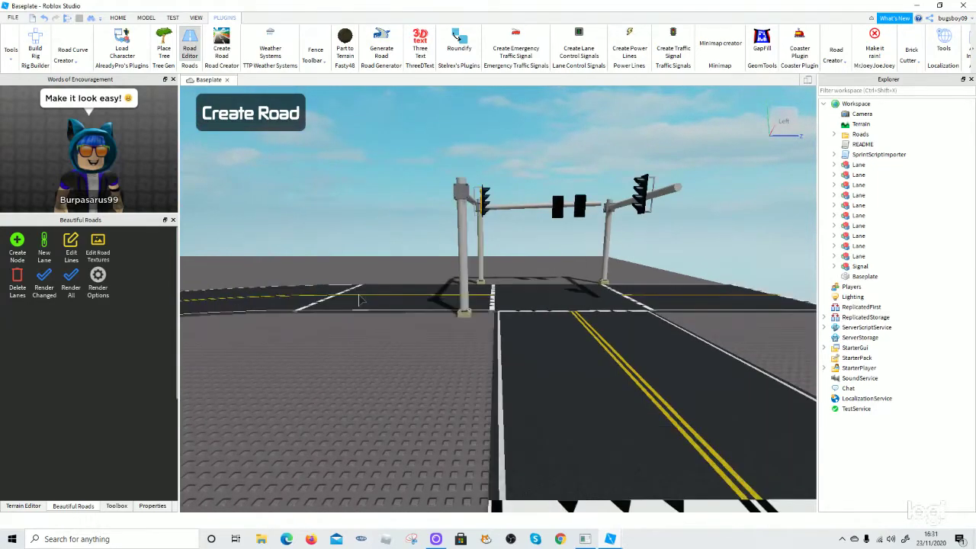
scroll(360, 301, up, 4)
right_drag(360, 301, 431, 342)
scroll(352, 237, down, 2)
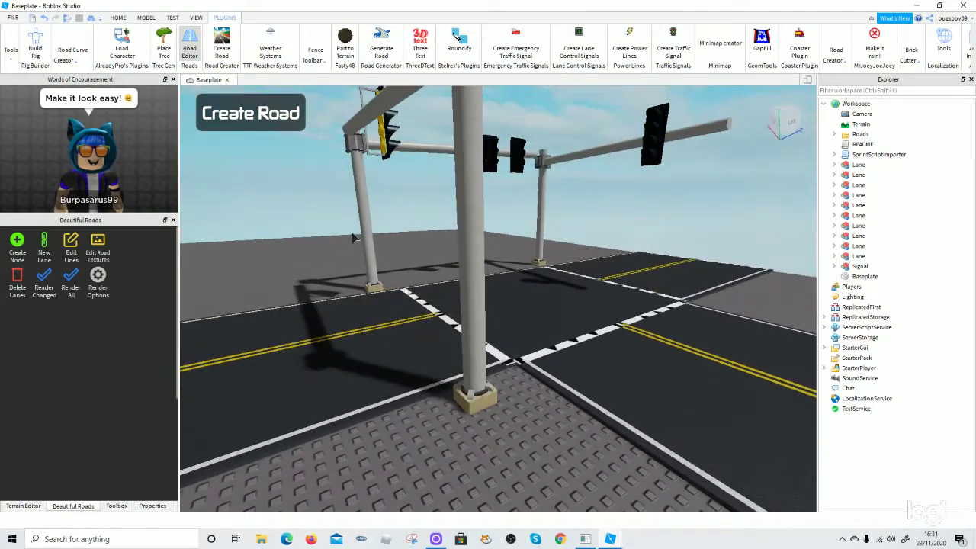
right_drag(352, 237, 308, 268)
click(118, 19)
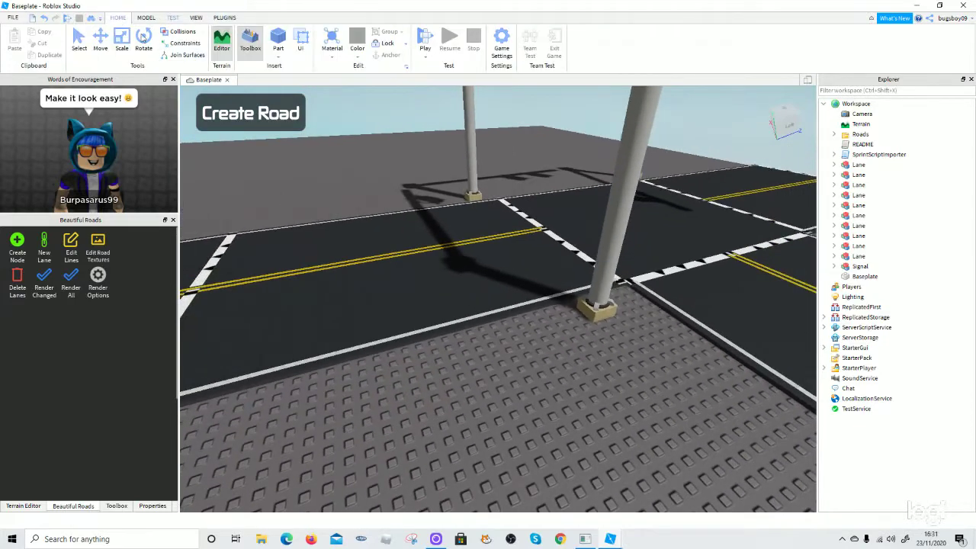
click(115, 506)
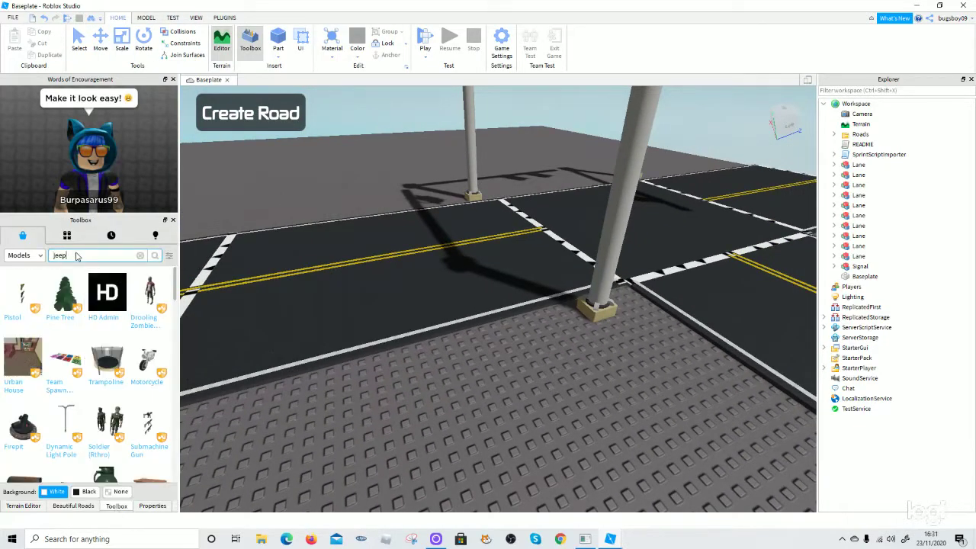
key(Return)
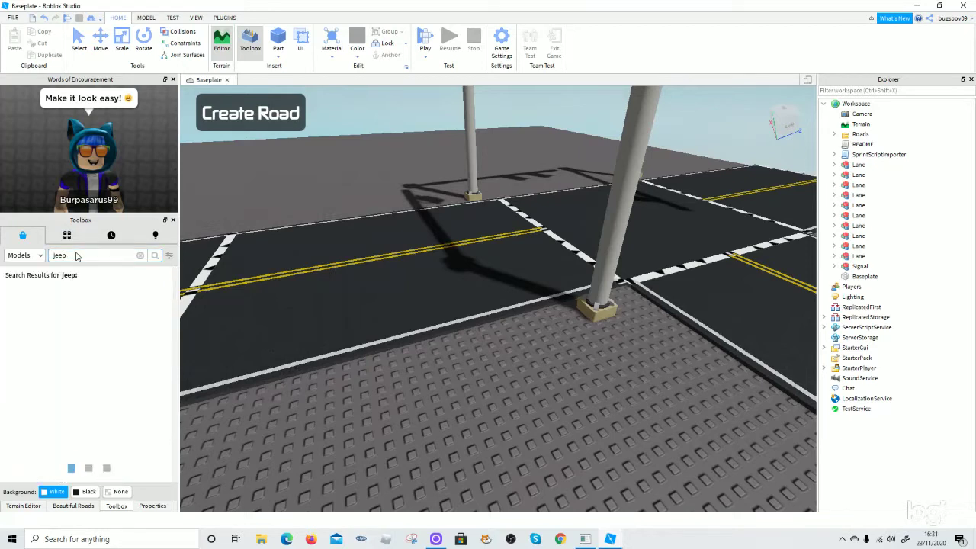
click(27, 340)
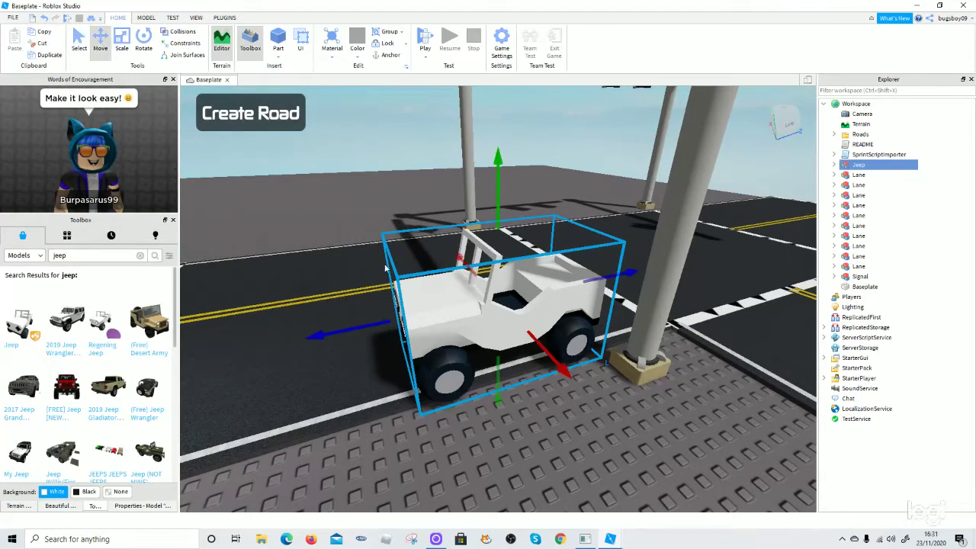
Move the jeep onto the baseplate beside the junction's corner pole and add a spawn location next to it
drag(427, 324, 596, 455)
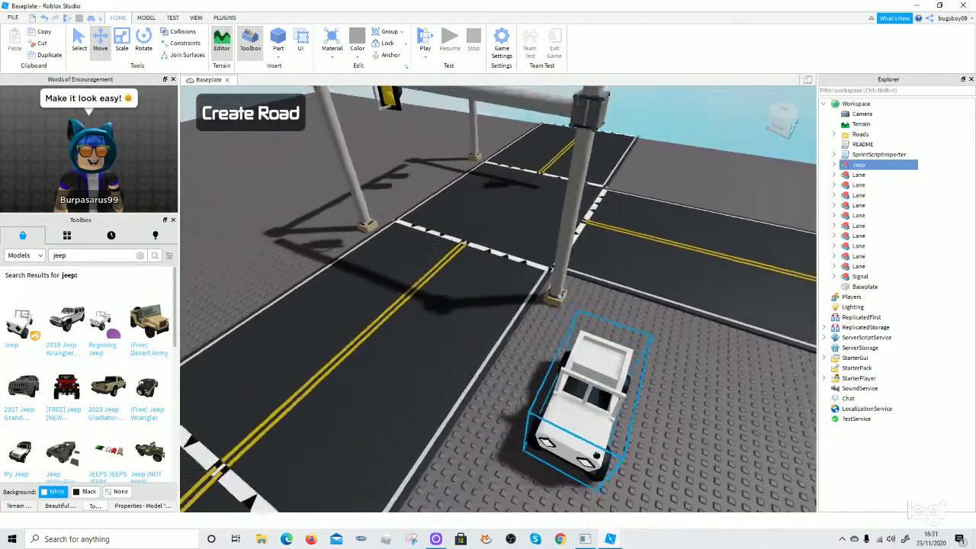
scroll(596, 455, down, 3)
click(668, 436)
right_drag(669, 435, 731, 480)
scroll(497, 298, up, 4)
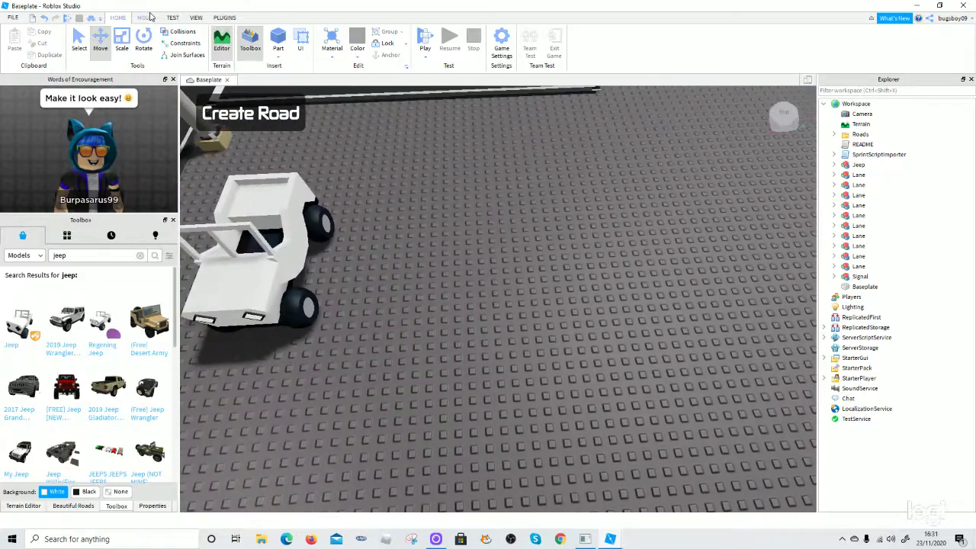
click(146, 17)
click(661, 50)
click(549, 187)
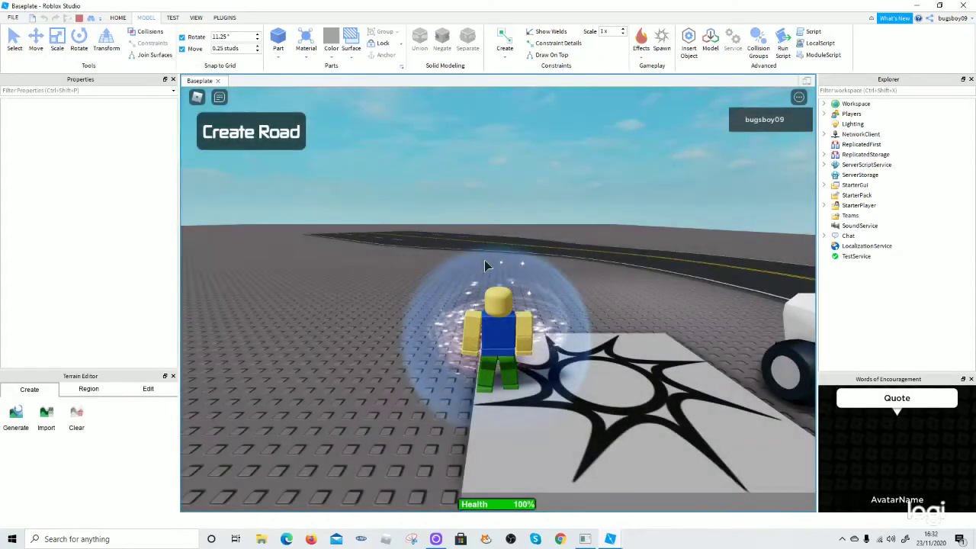
Walk the character from the spawn location to the jeep and get into its driver's seat in the playtest
key(w)
right_drag(485, 265, 486, 265)
key(space)
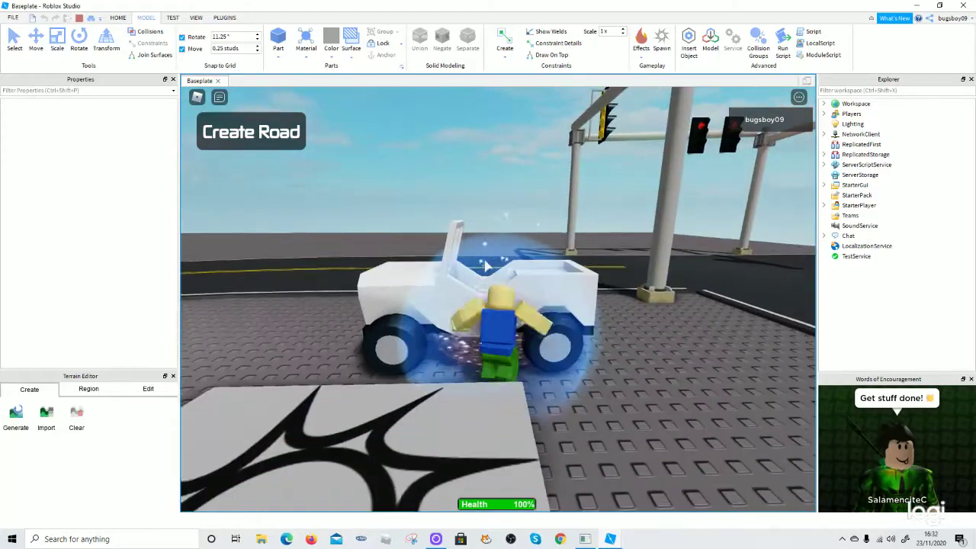
key(space)
key(w)
key(d)
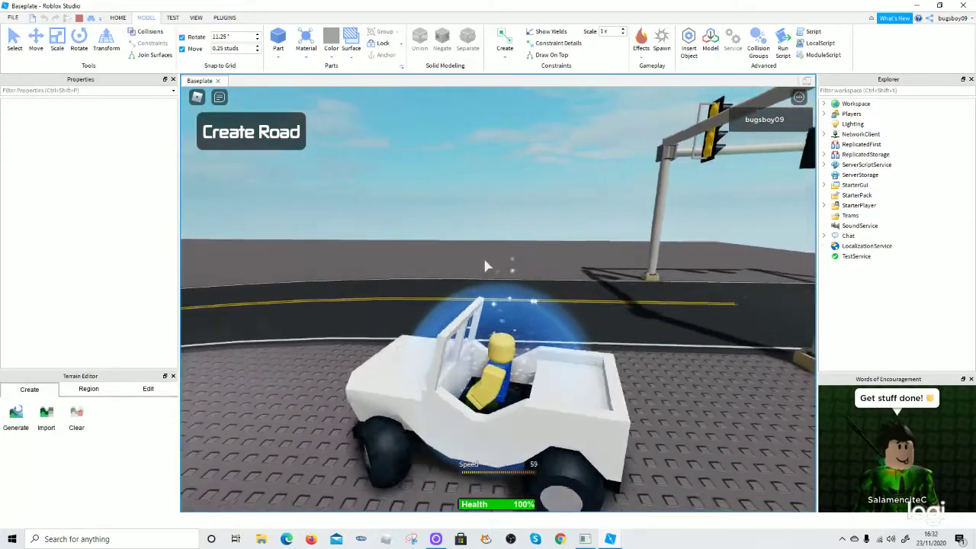
Drive the jeep along the main road past the Direction 1 signal and turn right into the side road
key(w)
key(d)
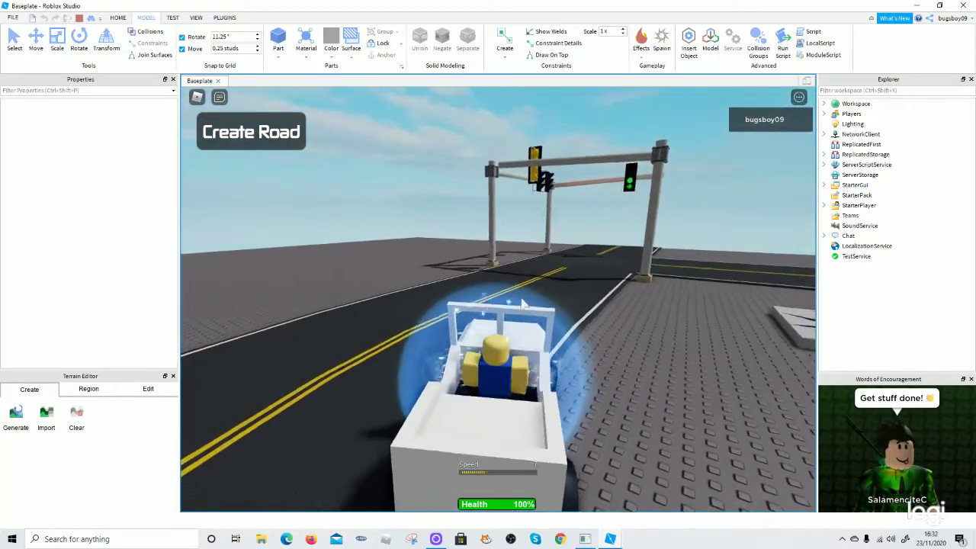
key(w)
key(d)
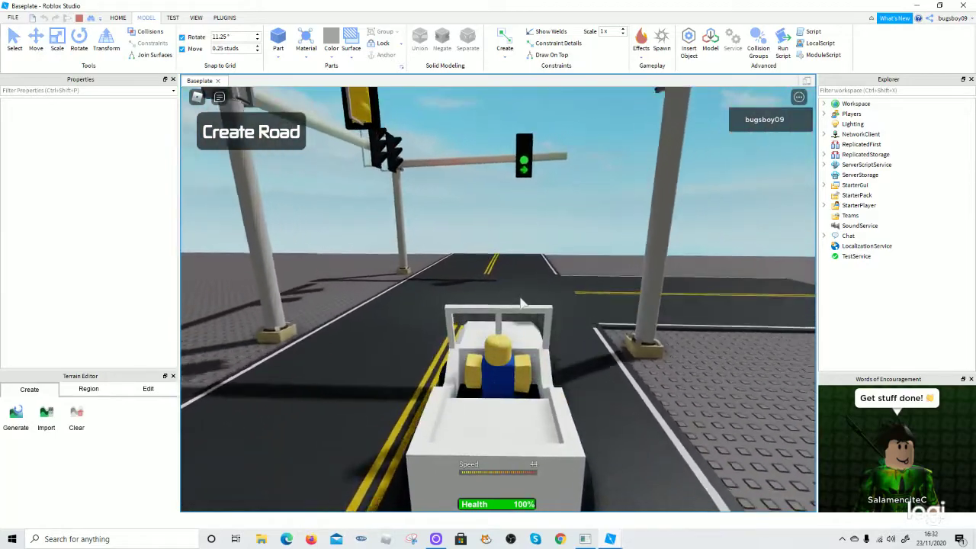
key(d)
key(w)
key(d)
right_drag(667, 287, 650, 283)
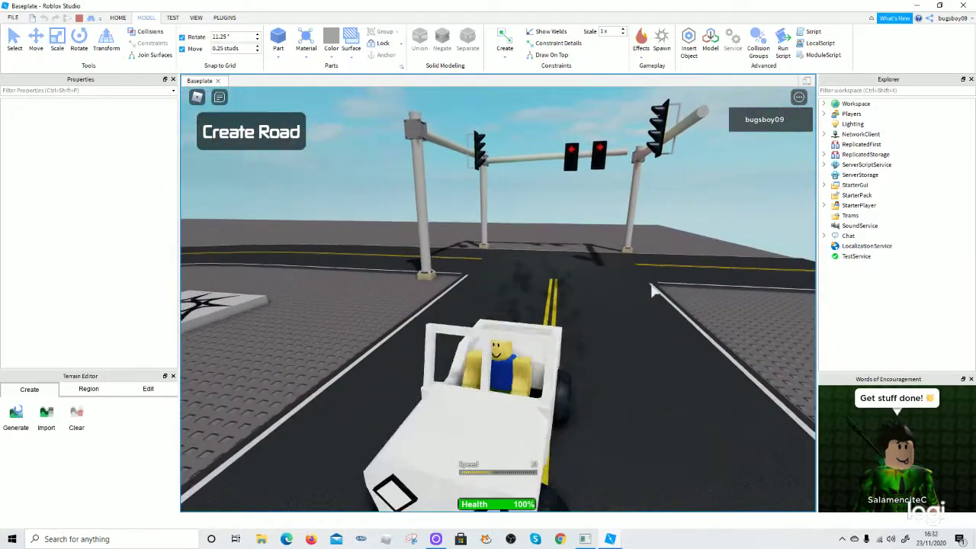
key(s)
key(d)
key(w)
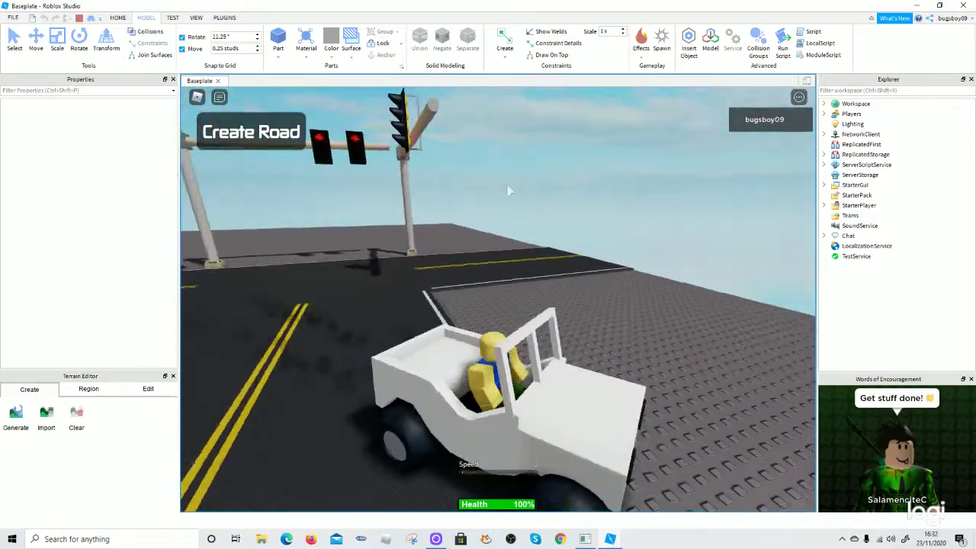
Examine the two Direction 3 arrow signals from the side road while they cycle through their phases
right_drag(507, 189, 411, 195)
scroll(406, 190, down, 5)
key(s)
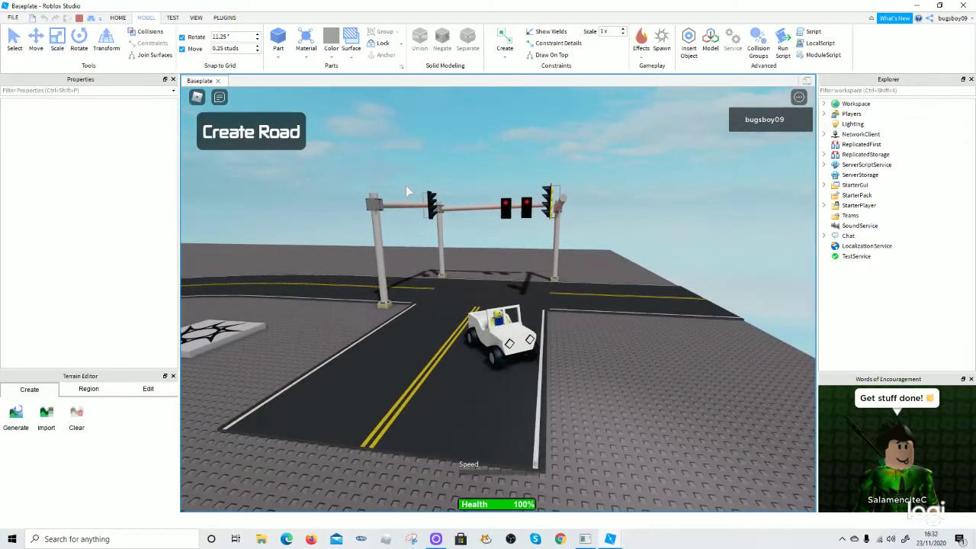
mouse_move(439, 341)
right_down()
mouse_move(438, 361)
mouse_move(440, 340)
right_up()
scroll(440, 340, down, 3)
scroll(440, 340, up, 3)
scroll(437, 315, up, 1)
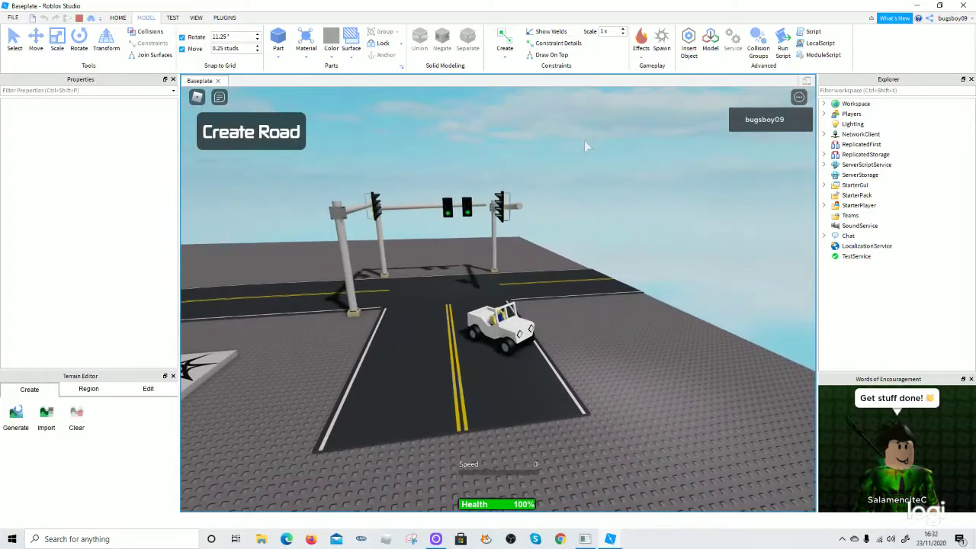
scroll(469, 183, down, 3)
scroll(468, 183, up, 3)
right_drag(792, 231, 793, 231)
scroll(588, 430, up, 2)
right_drag(588, 429, 588, 430)
scroll(538, 320, down, 2)
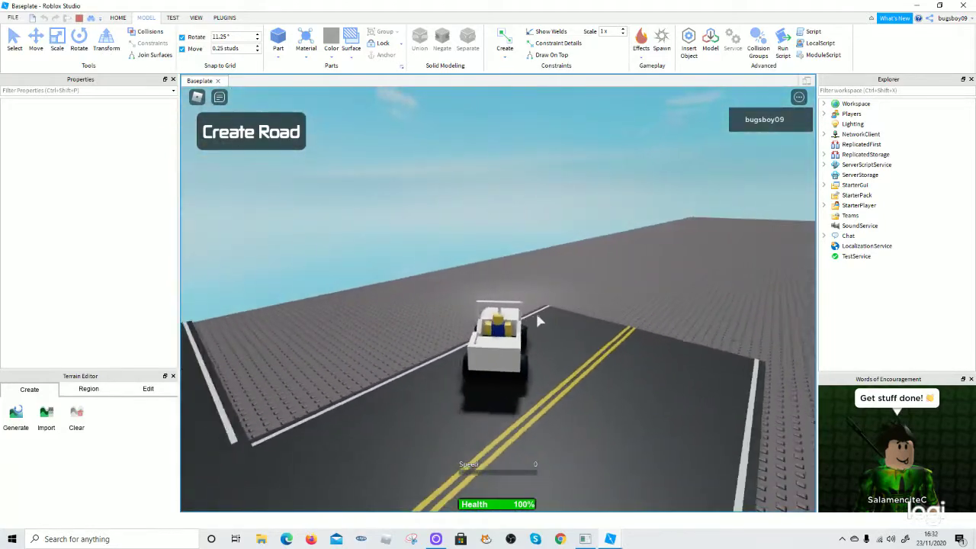
Drive the jeep around the junction to check the signals and continue along the main road to its four-lane section
key(w)
key(a)
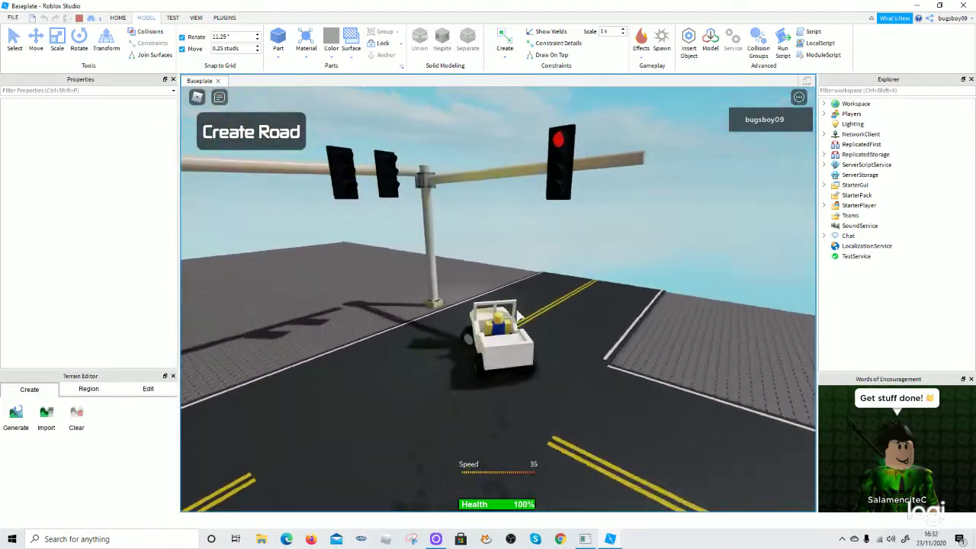
key(s)
key(d)
key(w)
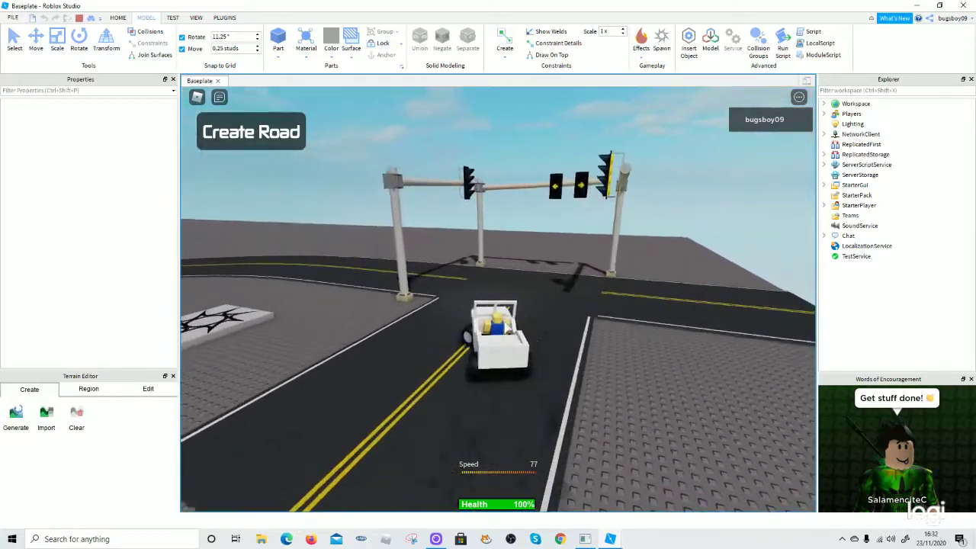
key(a)
key(d)
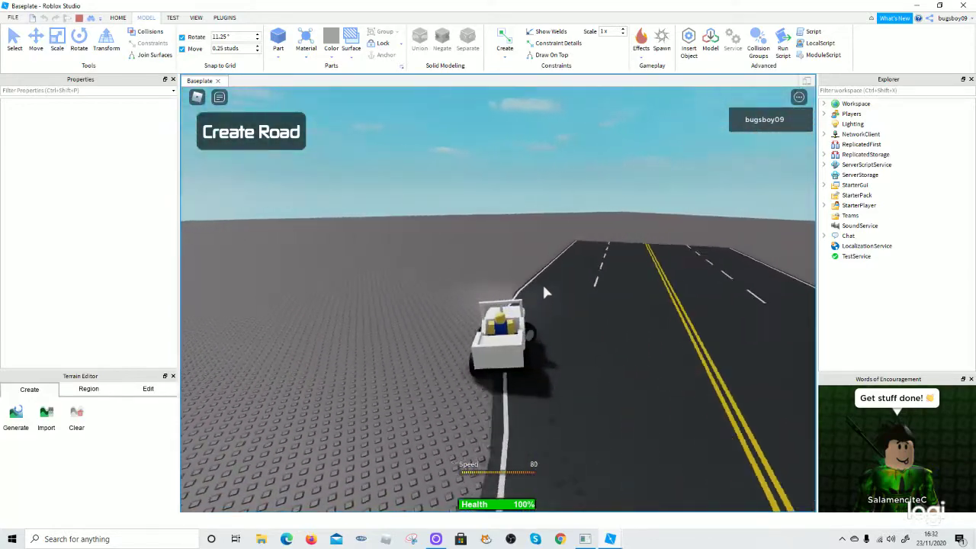
Drive the jeep back across the baseplate to the signalled junction and end the playtest
key(d)
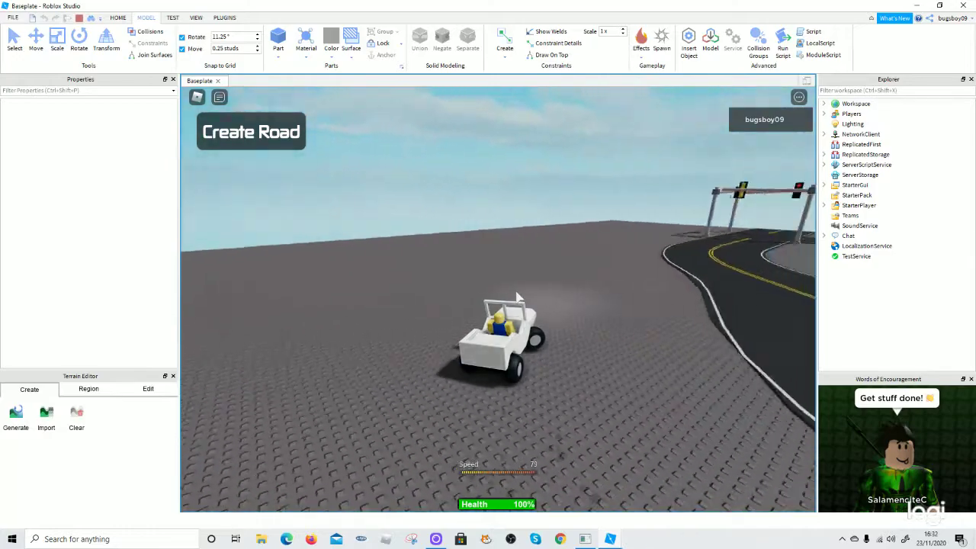
key(a)
key(d)
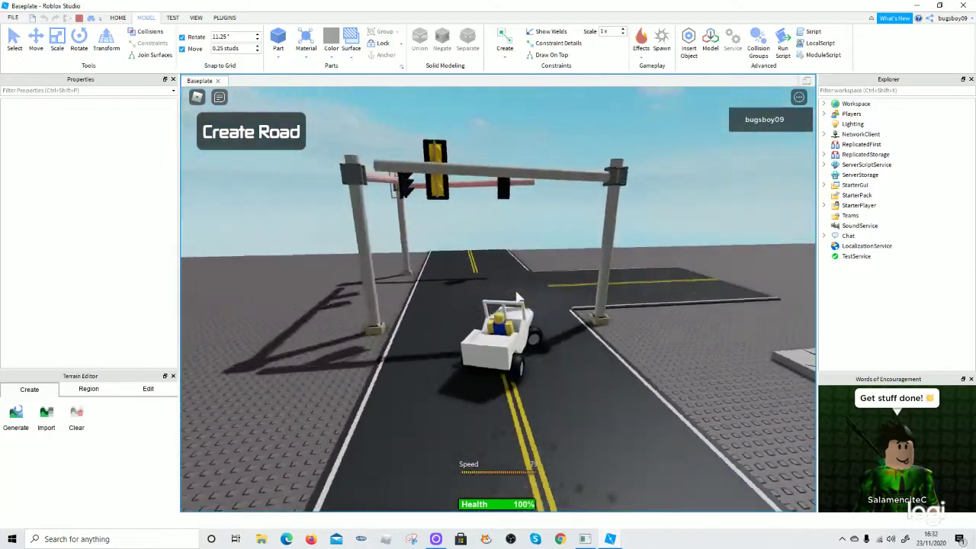
key(d)
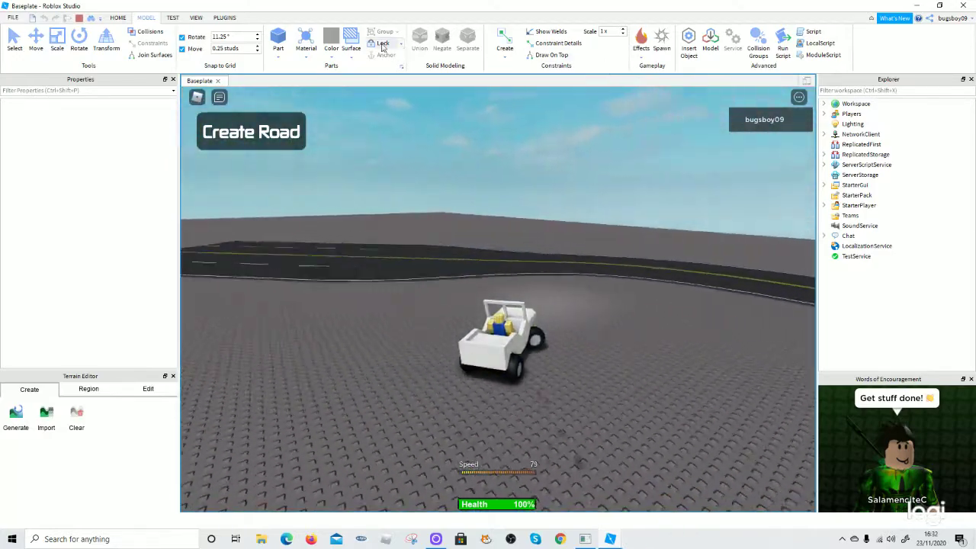
key(d)
click(79, 21)
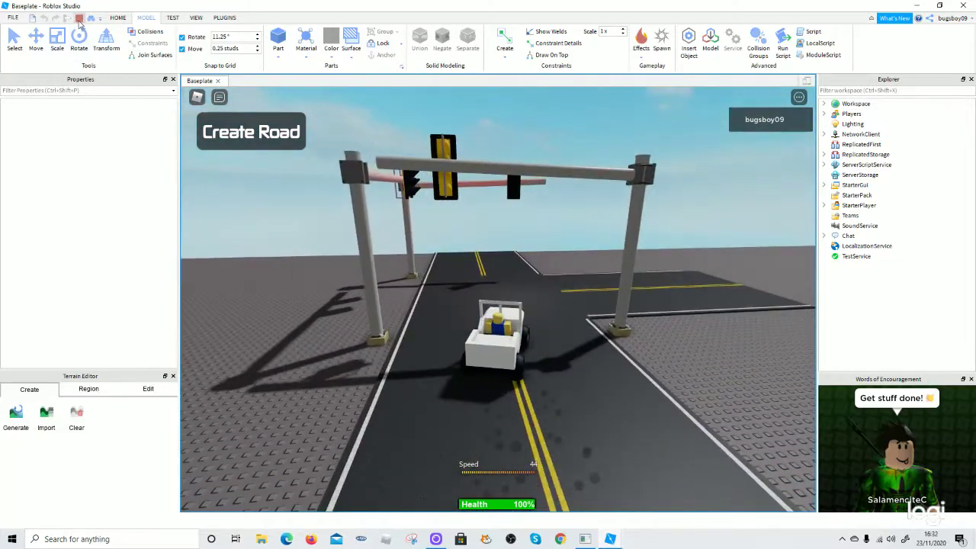
scroll(548, 249, down, 15)
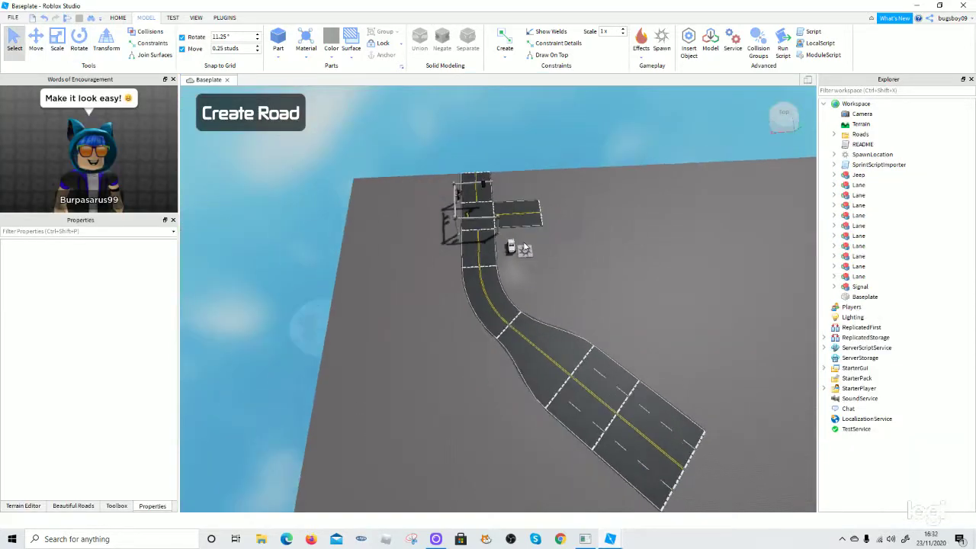
Show the Beautiful Roads tools for extending the four-lane section of the road
scroll(464, 390, up, 6)
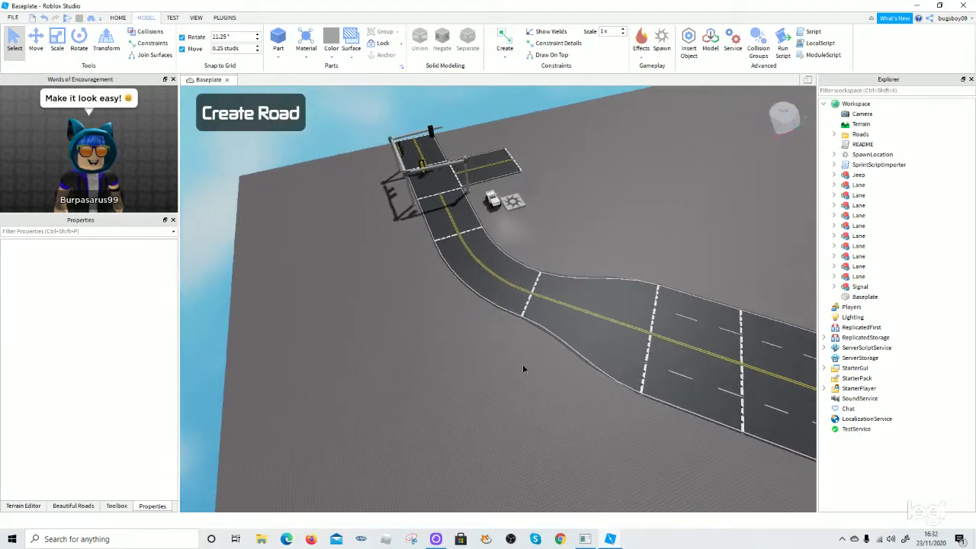
scroll(522, 369, up, 4)
right_drag(522, 369, 523, 369)
key(d)
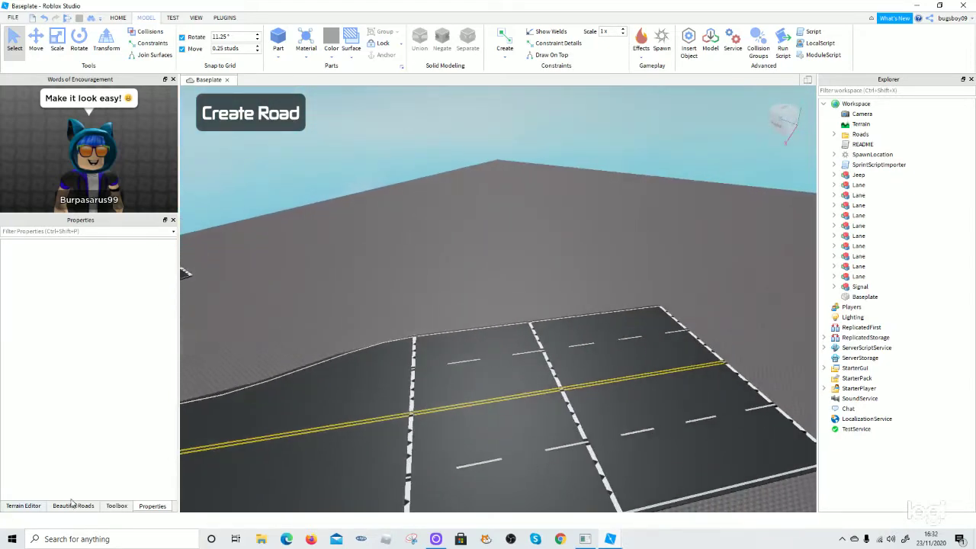
click(70, 506)
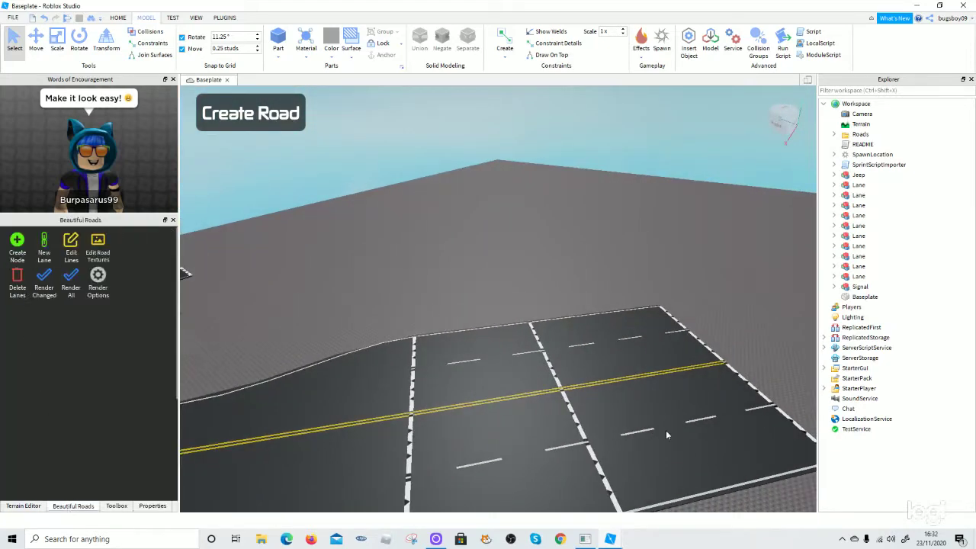
Examine the open end of the four-lane road section and its lane nodes from several sides
right_drag(555, 384, 546, 384)
scroll(420, 404, down, 4)
right_drag(390, 421, 384, 423)
scroll(384, 422, down, 3)
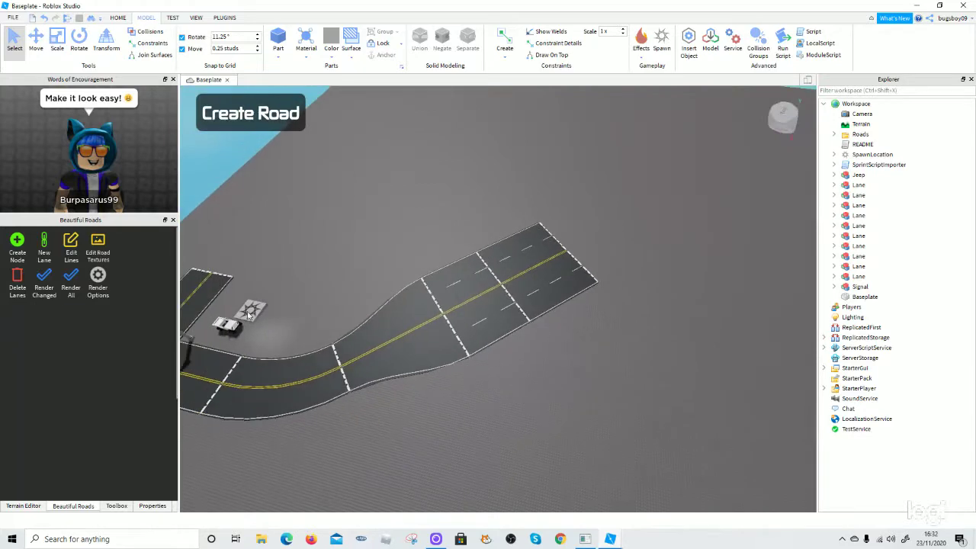
scroll(395, 301, up, 8)
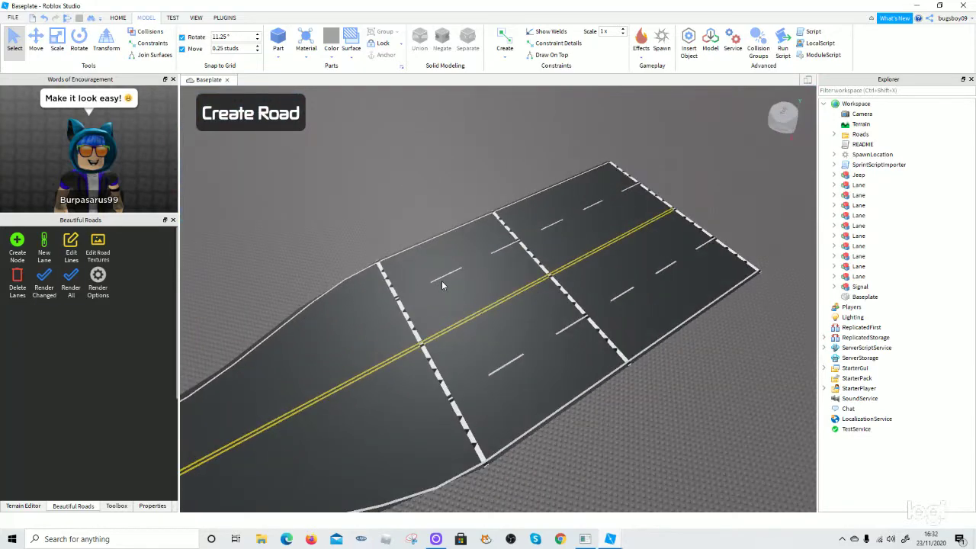
key(w)
right_drag(433, 254, 403, 294)
scroll(403, 295, down, 6)
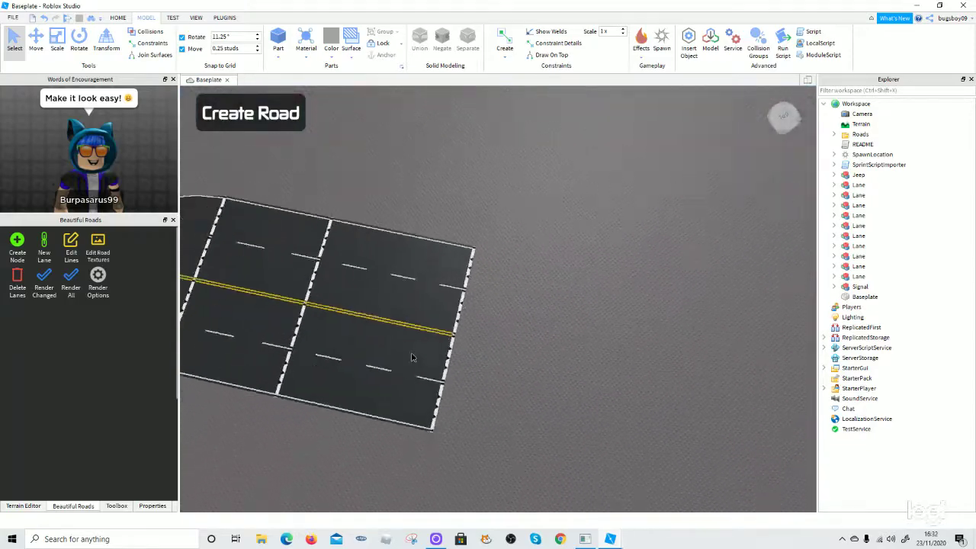
right_drag(412, 356, 415, 351)
scroll(346, 378, up, 8)
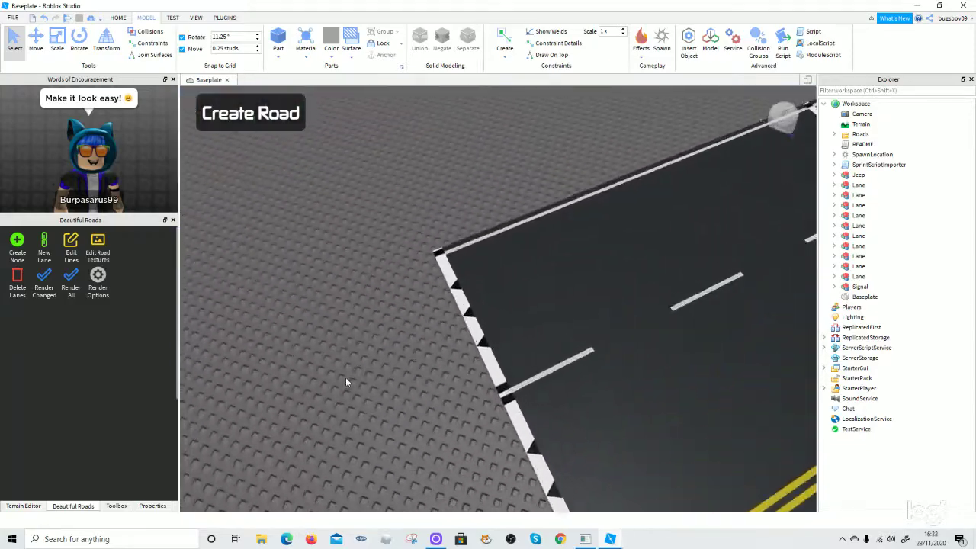
right_drag(275, 344, 275, 344)
scroll(275, 346, down, 5)
Create a two-lane road node beyond the end of the four-lane section and rotate it roughly parallel to that end
click(17, 244)
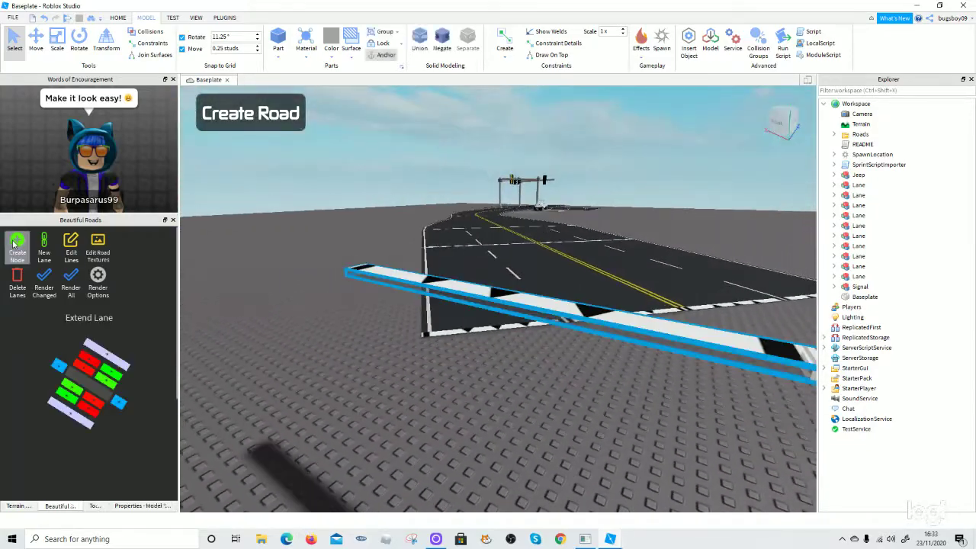
drag(457, 296, 432, 400)
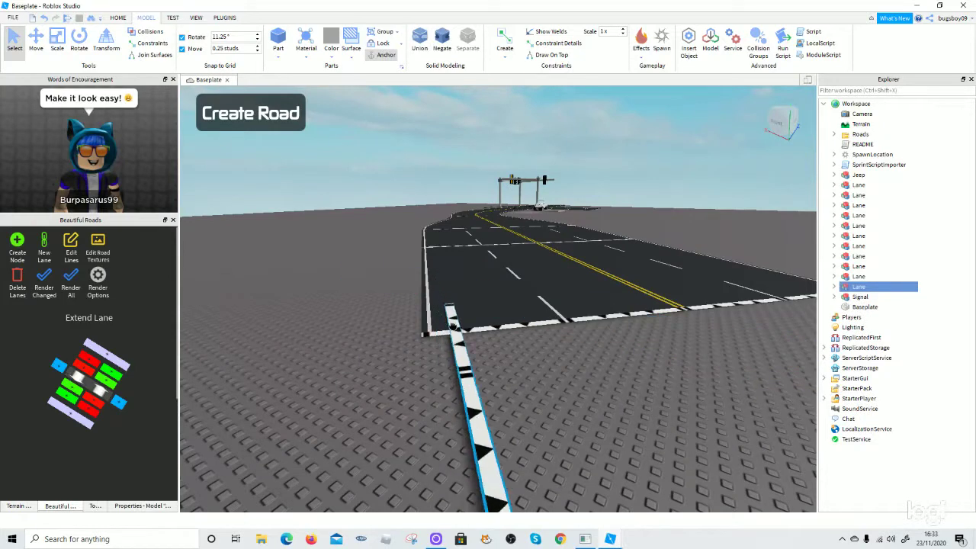
key(d)
key(s)
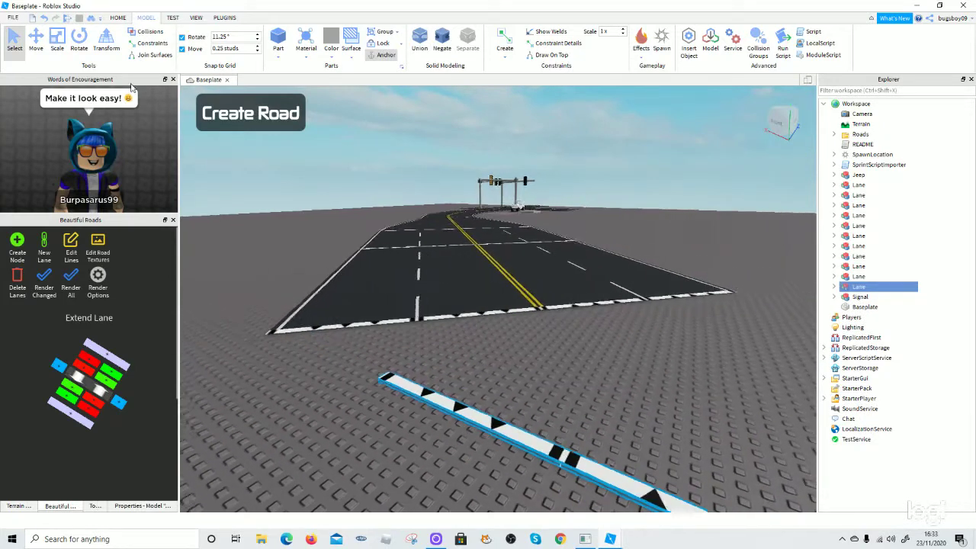
click(80, 42)
drag(533, 461, 546, 492)
key(s)
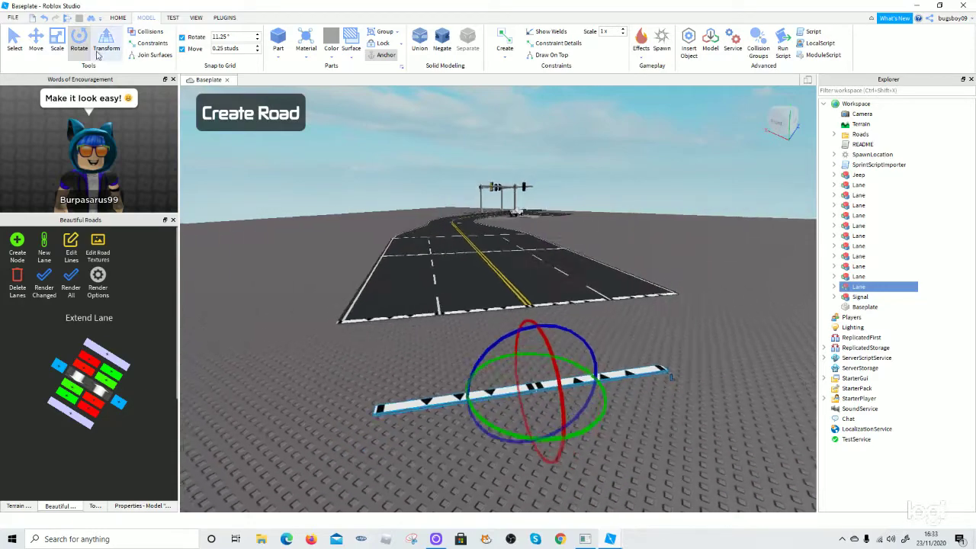
Move the two-lane node up against the end of the four-lane section, centred on the double yellow line
click(36, 46)
right_drag(375, 260, 398, 296)
key(w)
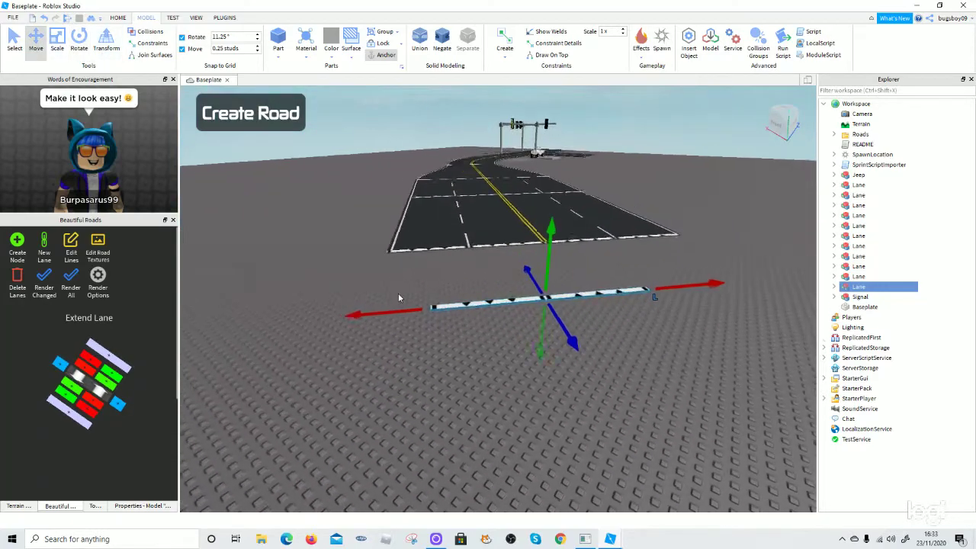
key(w)
right_drag(454, 317, 490, 314)
drag(527, 311, 526, 311)
right_drag(527, 310, 526, 311)
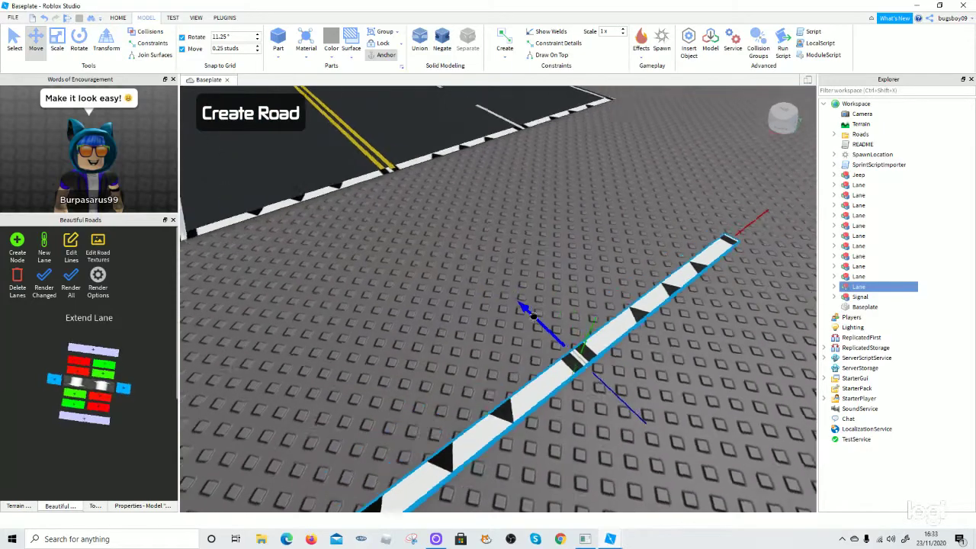
drag(526, 311, 537, 317)
right_drag(526, 311, 537, 318)
drag(536, 317, 529, 302)
right_drag(537, 318, 529, 303)
drag(529, 303, 419, 237)
right_drag(419, 237, 461, 267)
key(s)
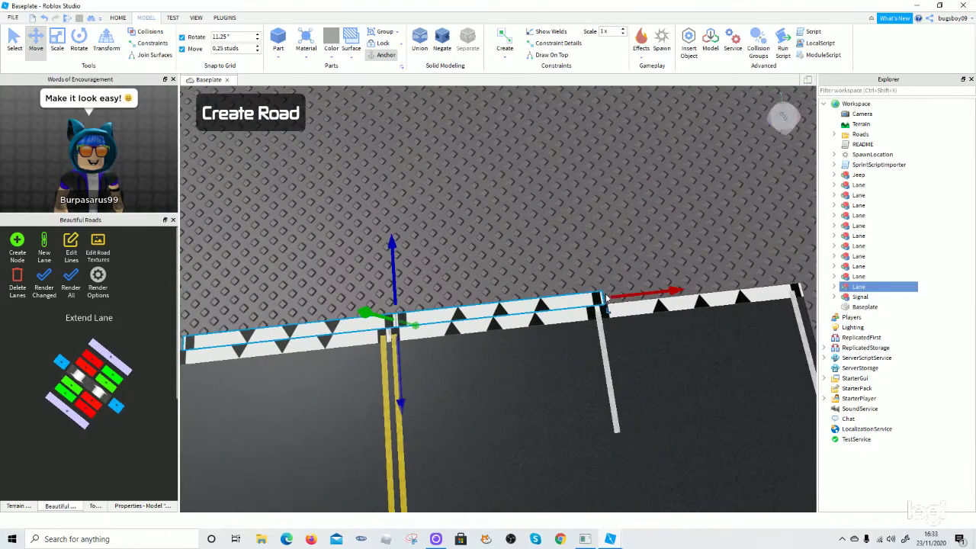
Move the two-lane node outward from the four-lane end to leave room for a new section, and deselect it
right_drag(607, 293, 411, 327)
key(s)
drag(408, 332, 645, 265)
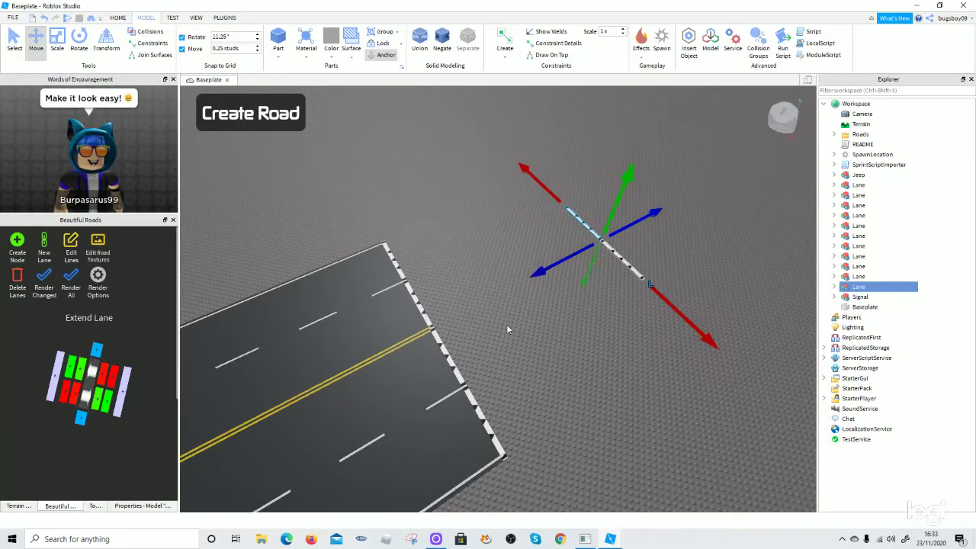
right_drag(507, 329, 534, 307)
key(w)
click(533, 307)
Link the two inner lanes at the four-lane end to the new node with new lanes and render them
click(37, 255)
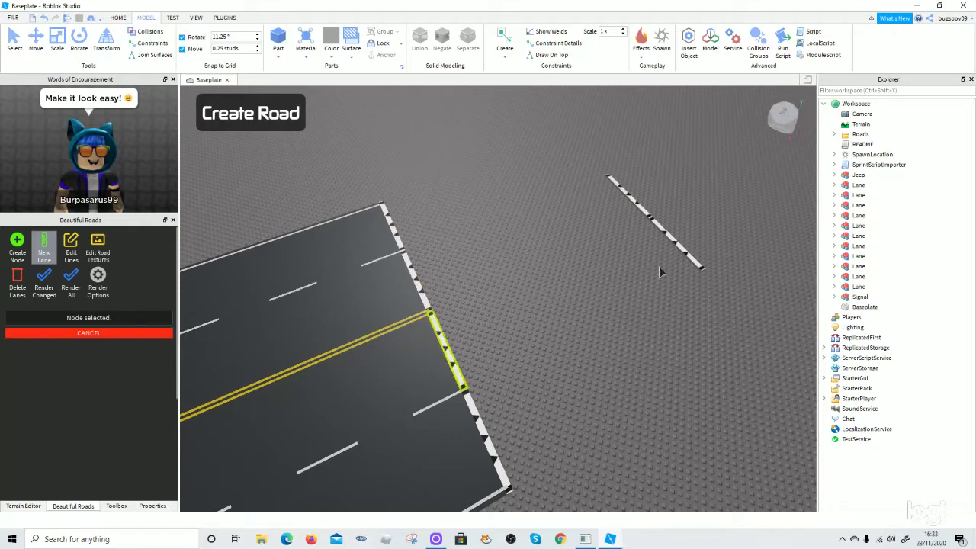
click(37, 297)
click(41, 259)
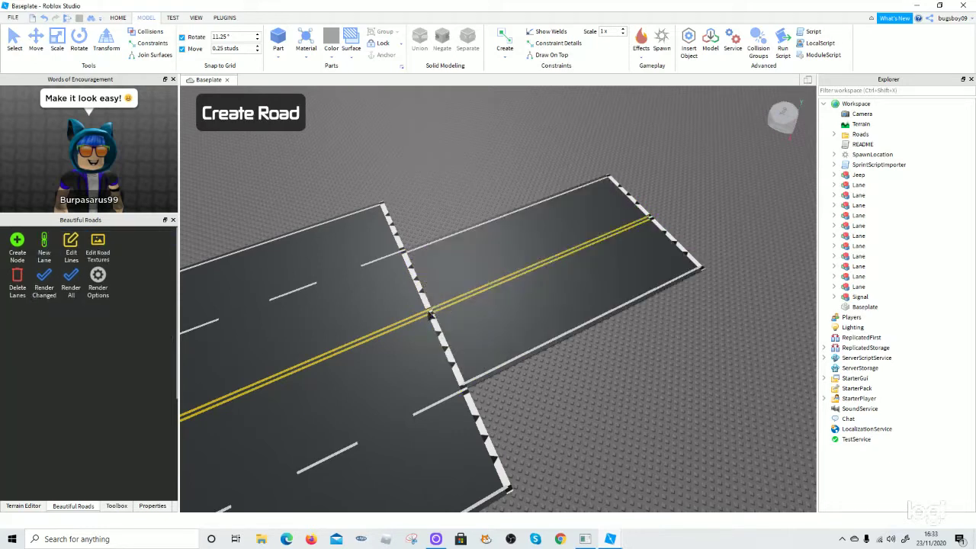
Examine the transition from the four-lane section to the new two-lane section up to its far end
scroll(598, 291, up, 4)
right_drag(598, 292, 527, 268)
scroll(598, 292, down, 8)
scroll(472, 212, up, 6)
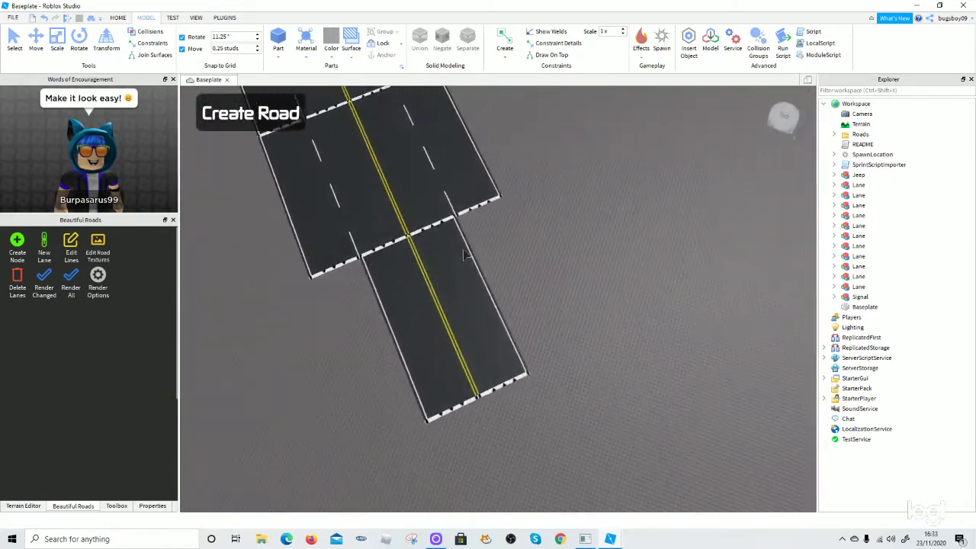
key(w)
right_drag(474, 389, 475, 390)
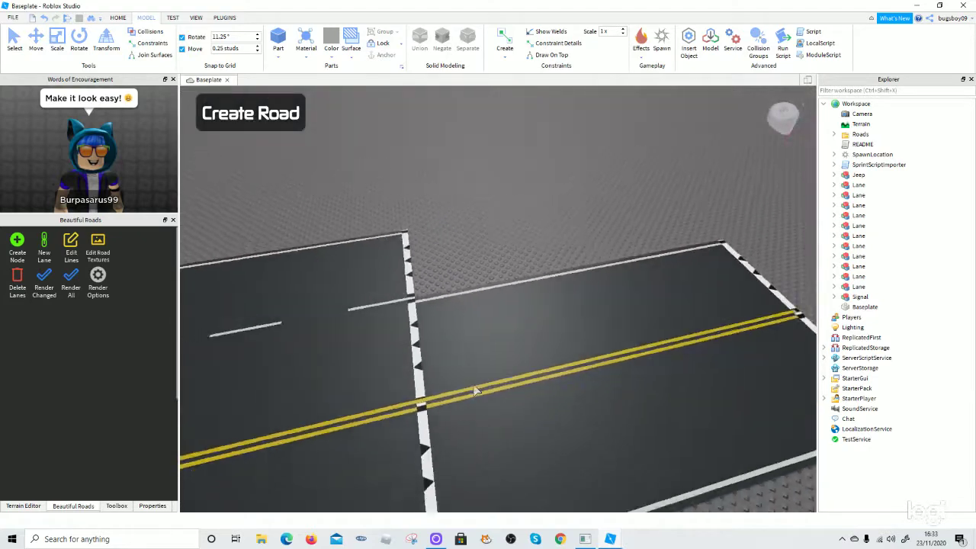
key(s)
key(d)
key(w)
key(d)
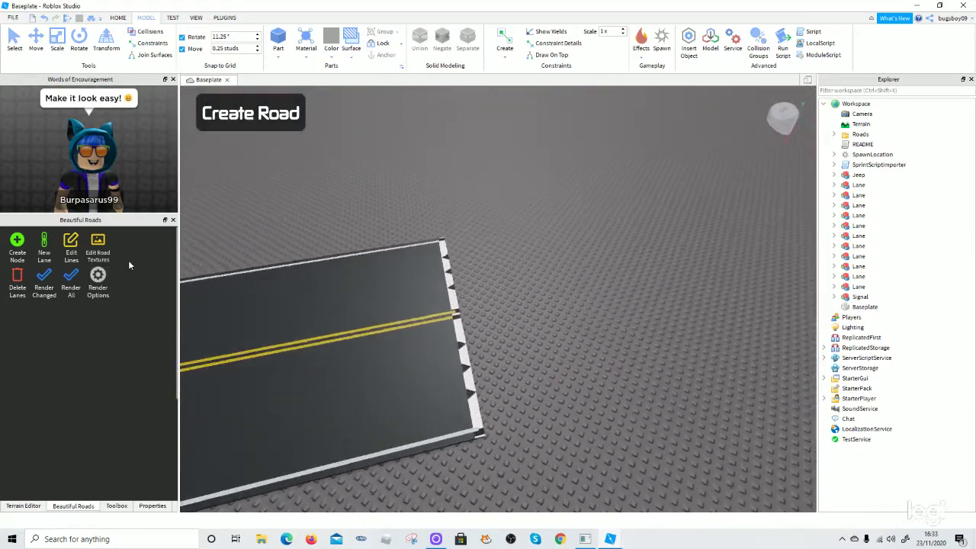
Extend both lanes from the two-lane section's end node, move the new node further out, and render the added section
key(w)
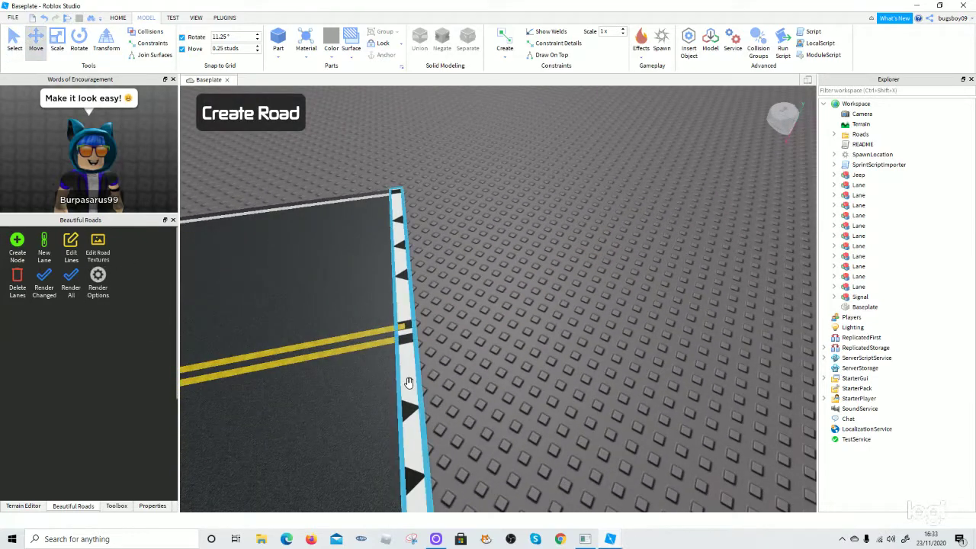
click(405, 385)
click(132, 391)
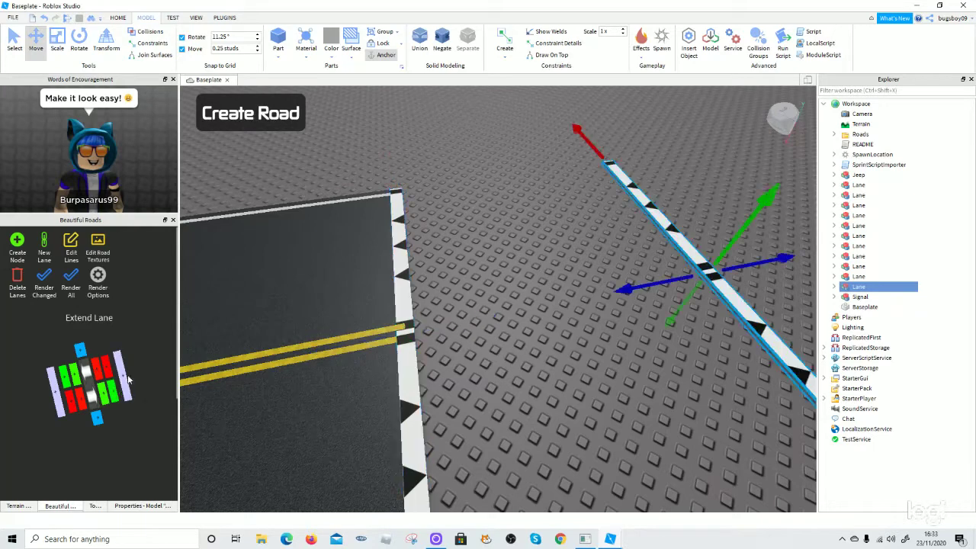
drag(671, 280, 805, 254)
scroll(521, 267, down, 5)
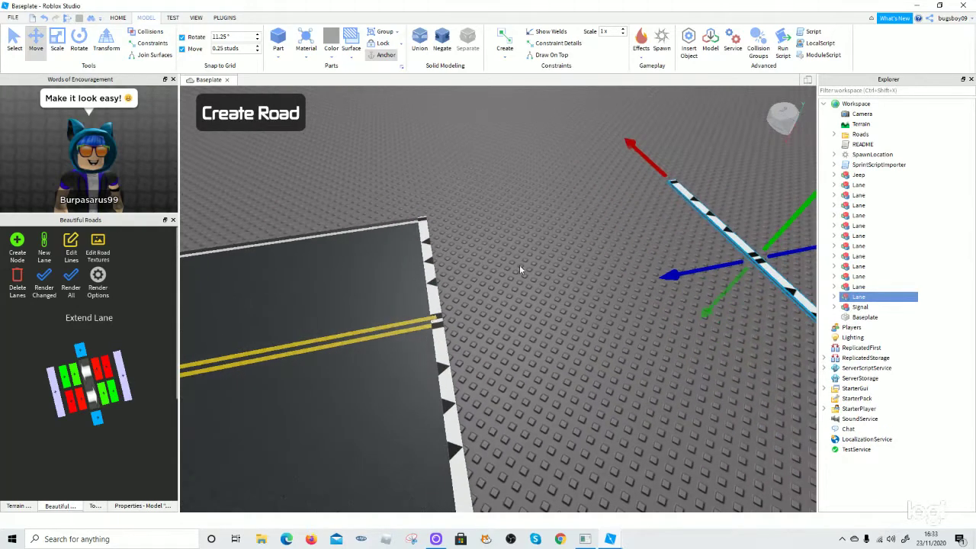
click(44, 284)
click(639, 372)
scroll(604, 435, down, 7)
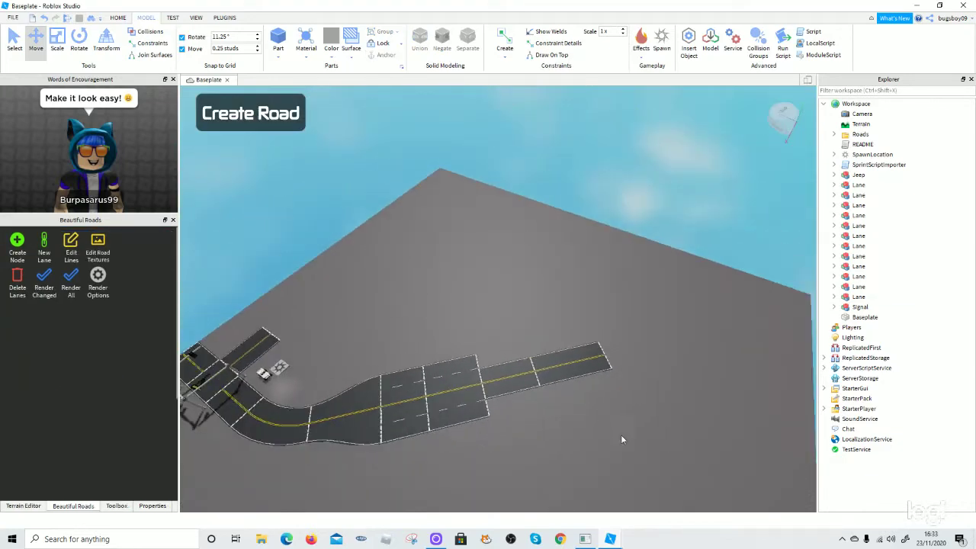
Create another two-lane node on the open baseplate beside the four-lane section
right_drag(529, 455, 530, 456)
scroll(529, 455, up, 6)
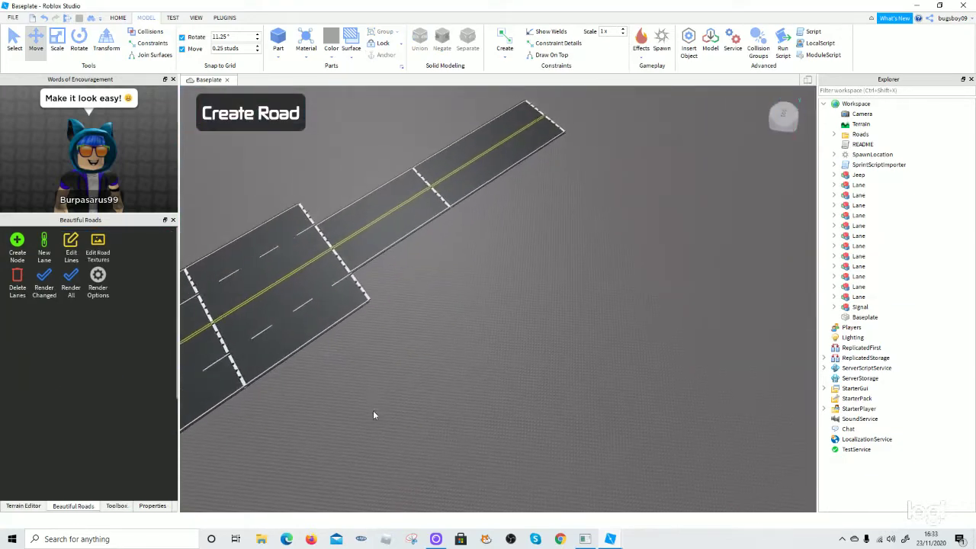
click(51, 274)
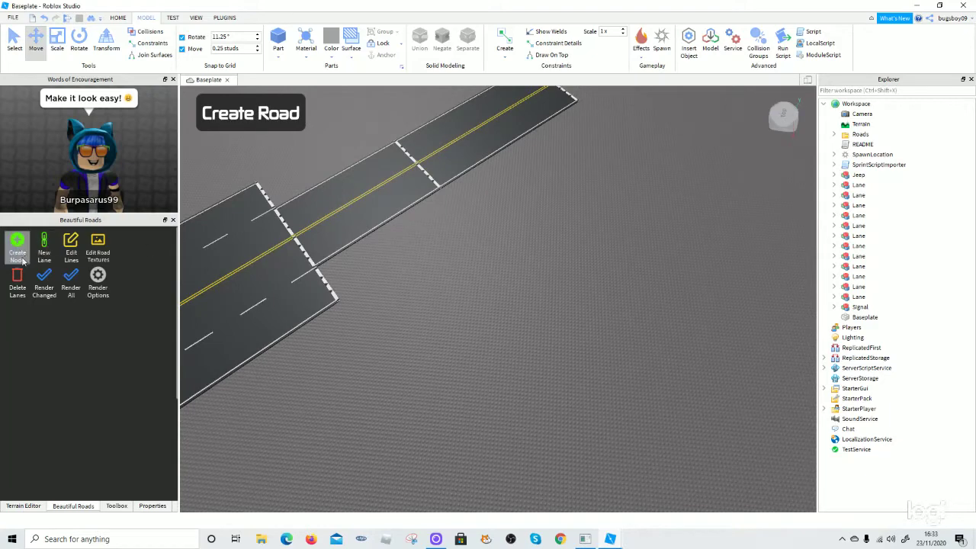
scroll(442, 287, down, 4)
right_drag(442, 288, 442, 288)
right_drag(571, 309, 572, 309)
click(24, 246)
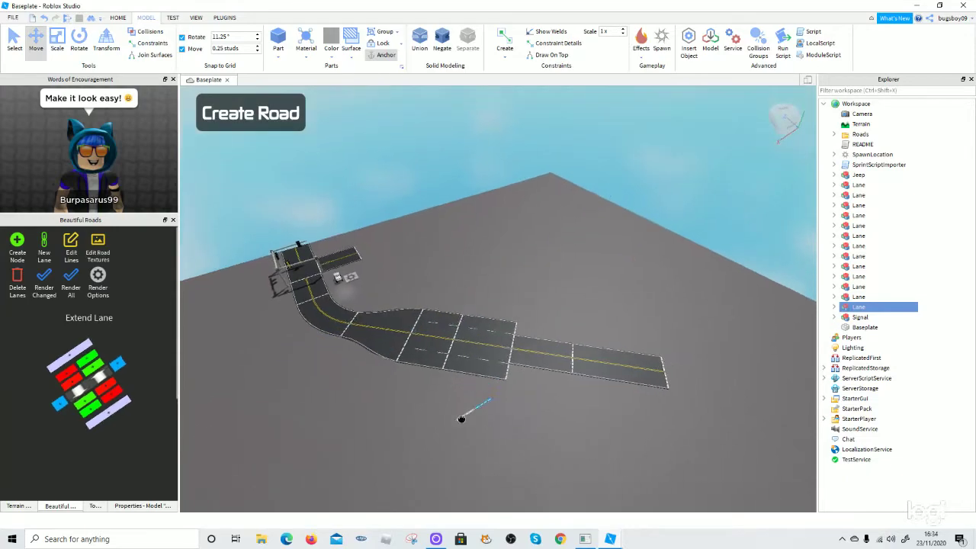
drag(461, 419, 478, 412)
right_drag(479, 413, 479, 412)
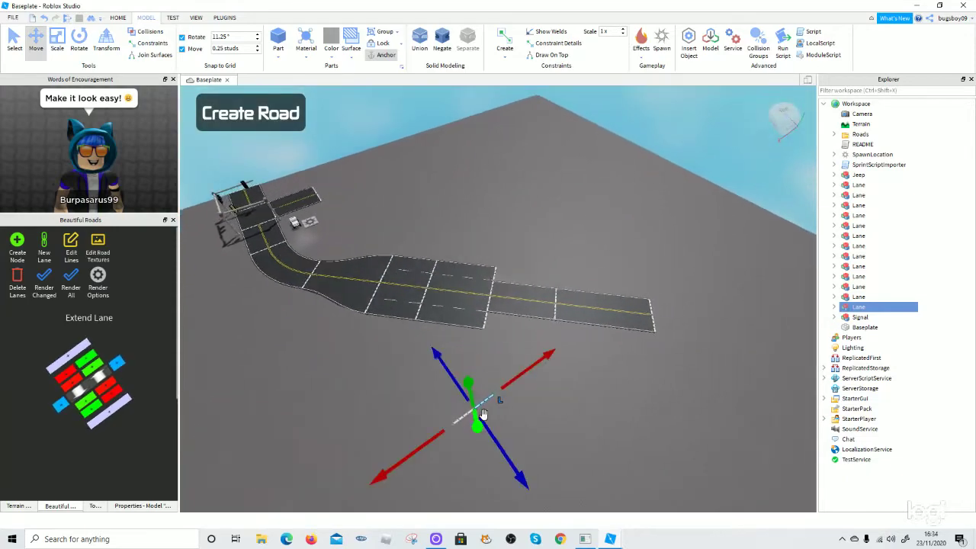
click(474, 412)
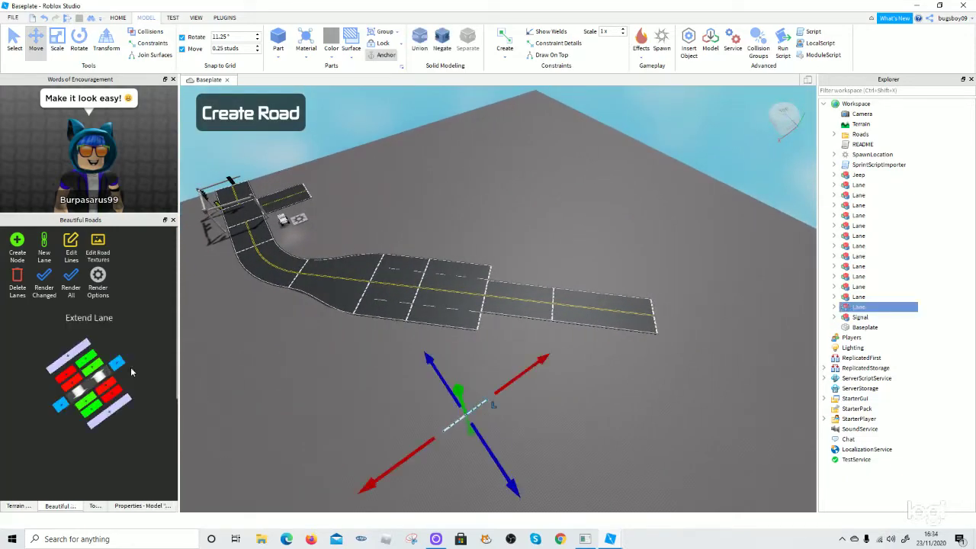
Delete the two-lane node beside the road, keeping the single-lane node next to it
scroll(456, 389, up, 8)
right_drag(456, 389, 456, 385)
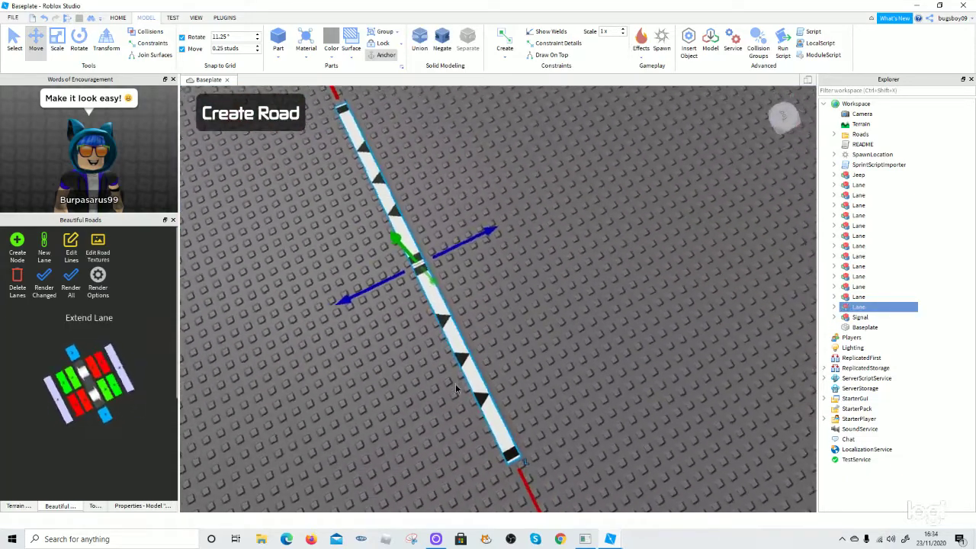
scroll(455, 385, up, 5)
scroll(456, 385, down, 5)
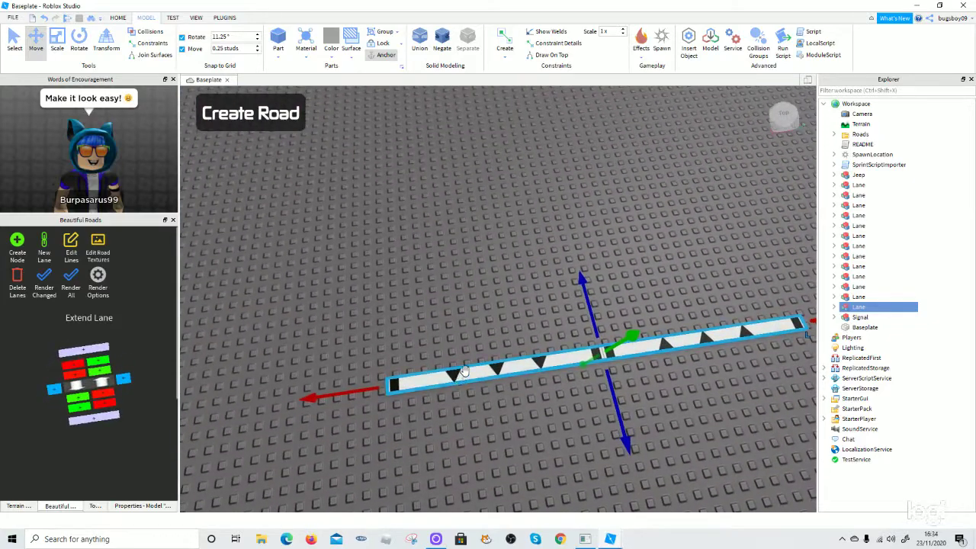
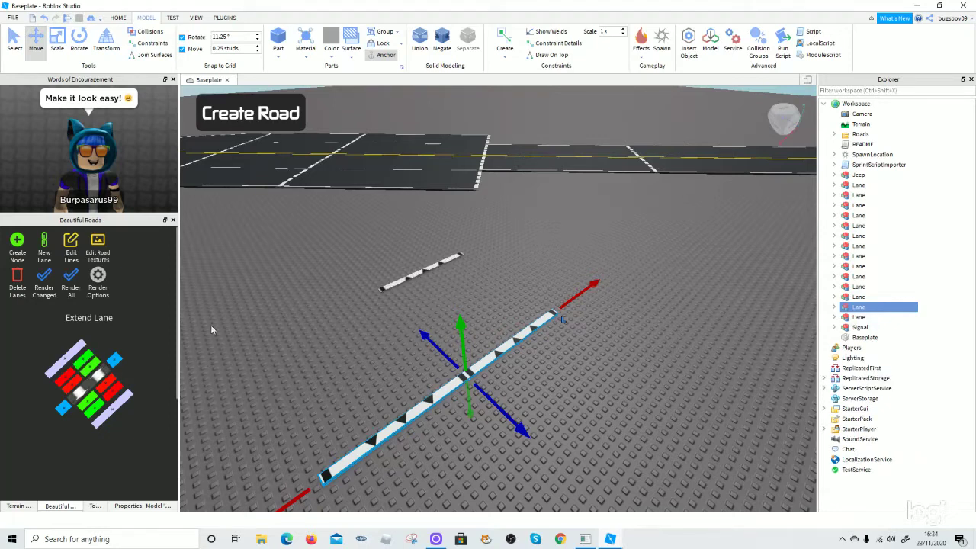
key(Delete)
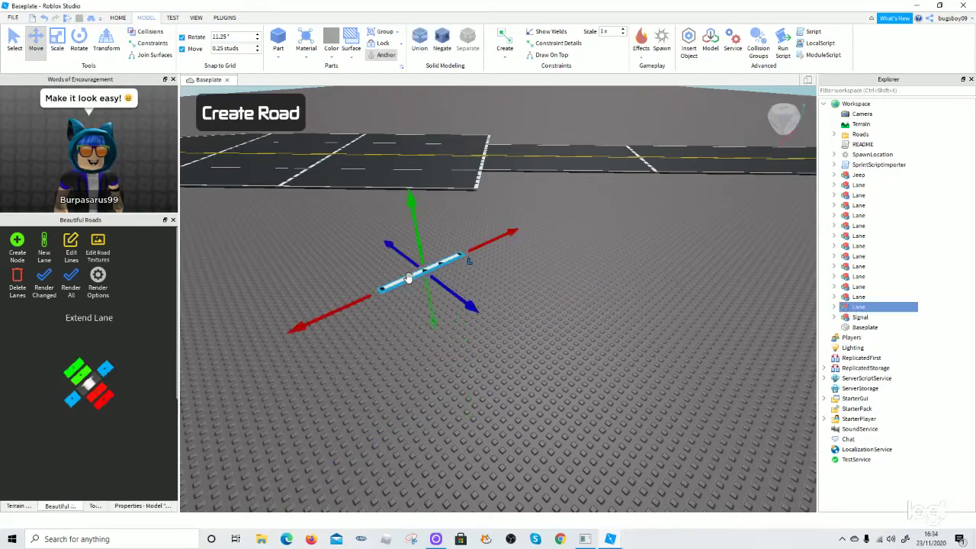
Move the single-lane node across the baseplate to just beyond the outer lane at the end of the four-lane section
key(w)
drag(414, 283, 422, 277)
right_drag(422, 277, 422, 277)
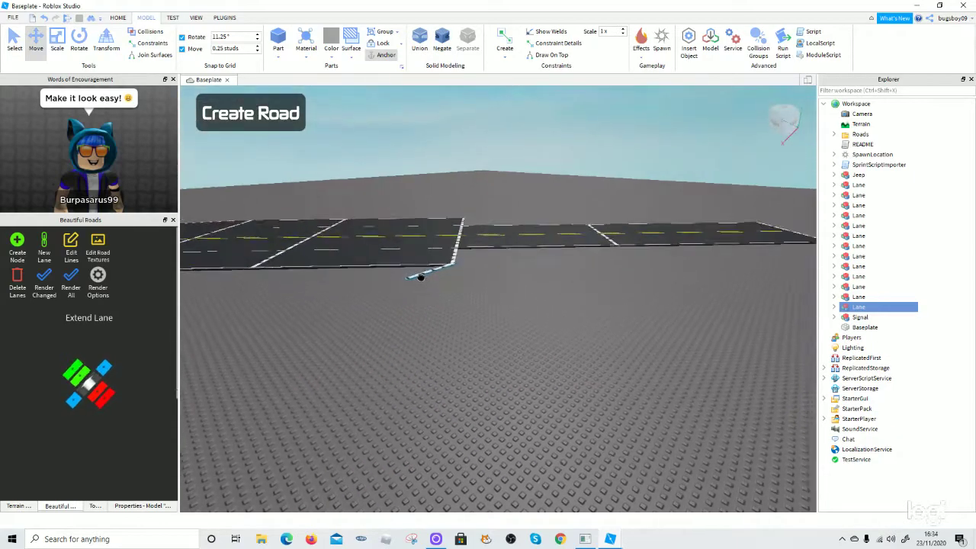
drag(421, 277, 423, 277)
right_drag(421, 277, 422, 278)
drag(422, 277, 424, 279)
right_drag(424, 278, 424, 279)
drag(424, 279, 500, 294)
right_drag(424, 279, 426, 280)
key(s)
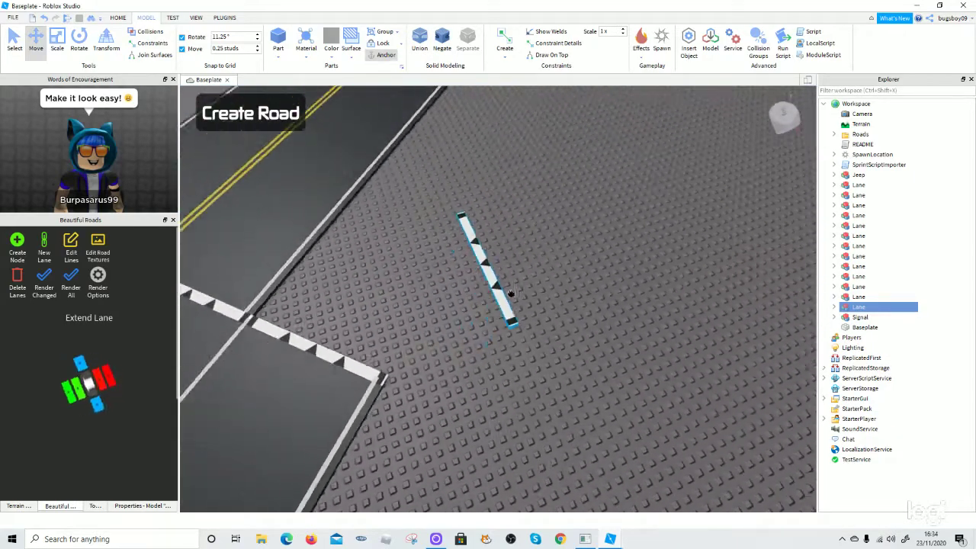
drag(501, 294, 511, 265)
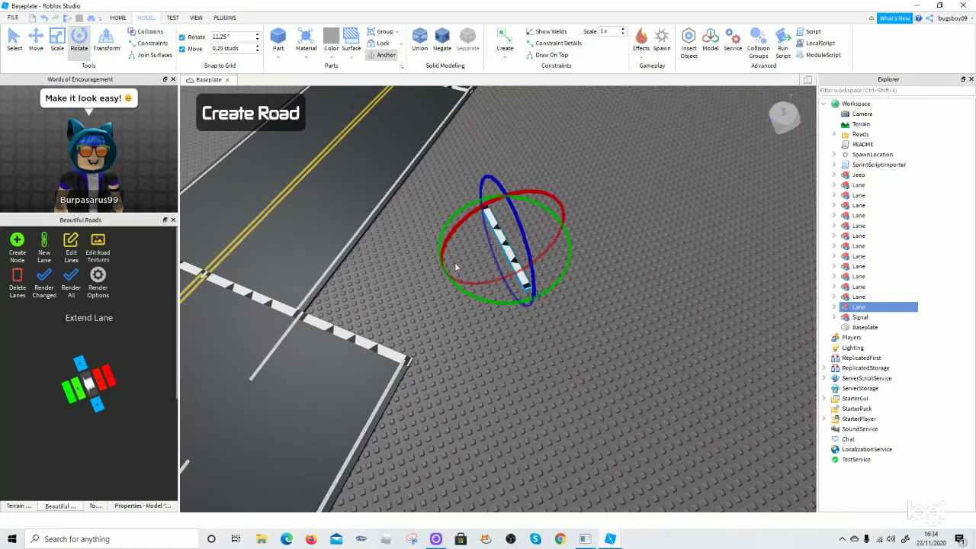
Rotate the single-lane node horizontally so its lane angles away from the end of the four-lane section
key(a)
right_drag(448, 234, 455, 241)
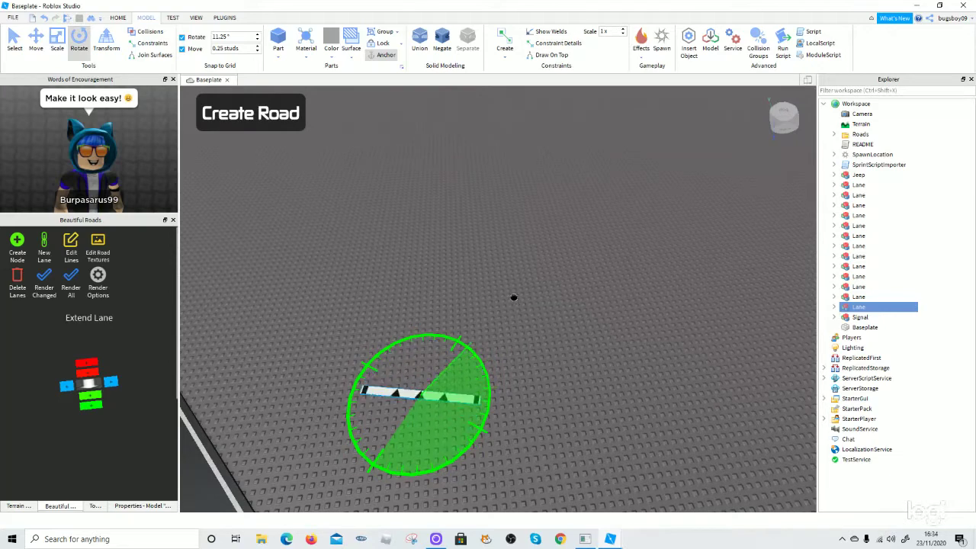
drag(514, 297, 496, 284)
key(s)
right_drag(496, 284, 507, 296)
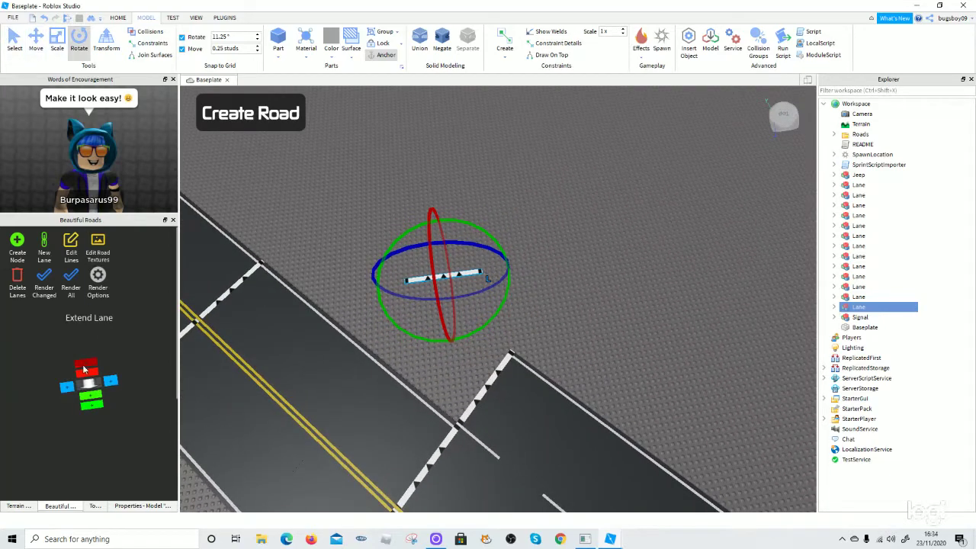
Extend the lane from the rotated single-lane node, move the new node outward, and render the branch section
right_drag(386, 408, 355, 423)
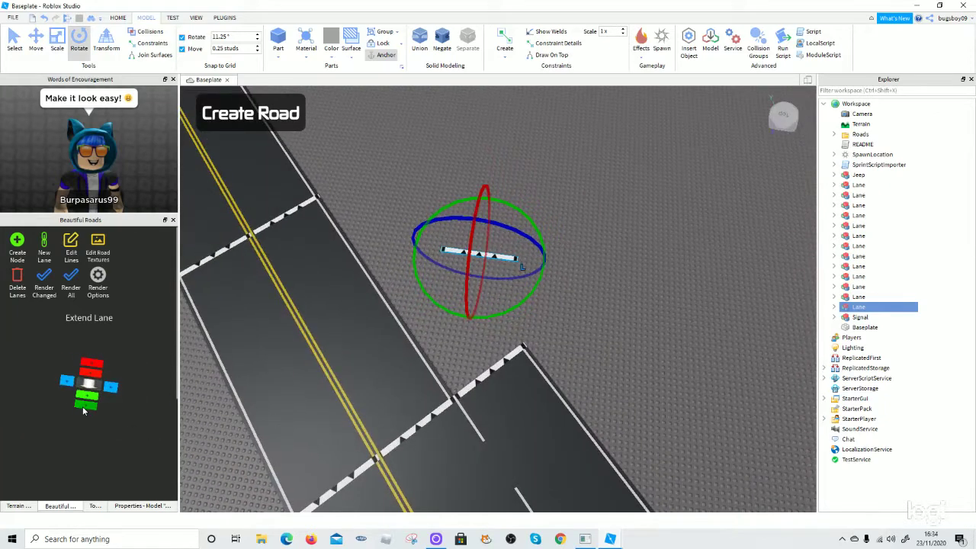
right_drag(468, 288, 472, 276)
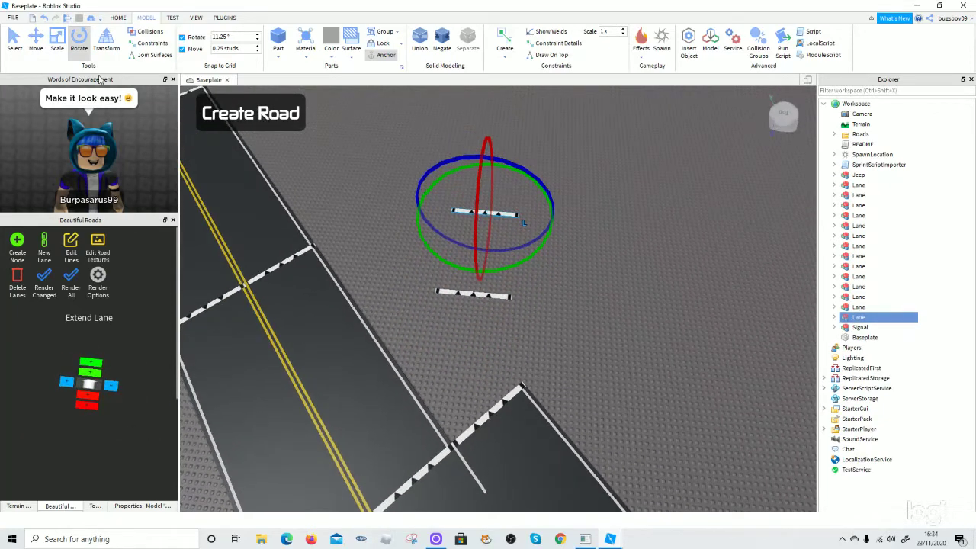
drag(471, 274, 486, 217)
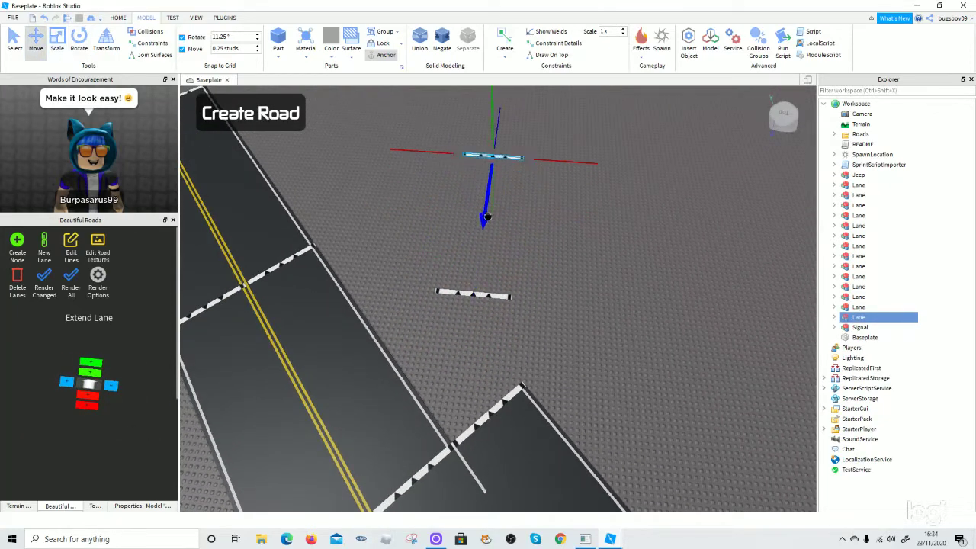
click(54, 298)
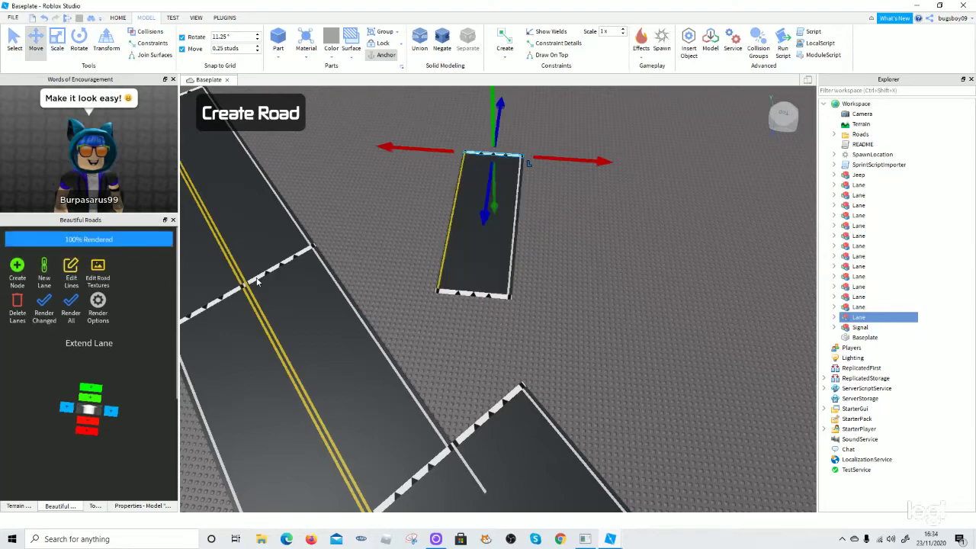
Lengthen the branch with a second single-lane section from its outer node, placing the new node further out and rendering it
right_drag(526, 275, 434, 296)
key(d)
key(d)
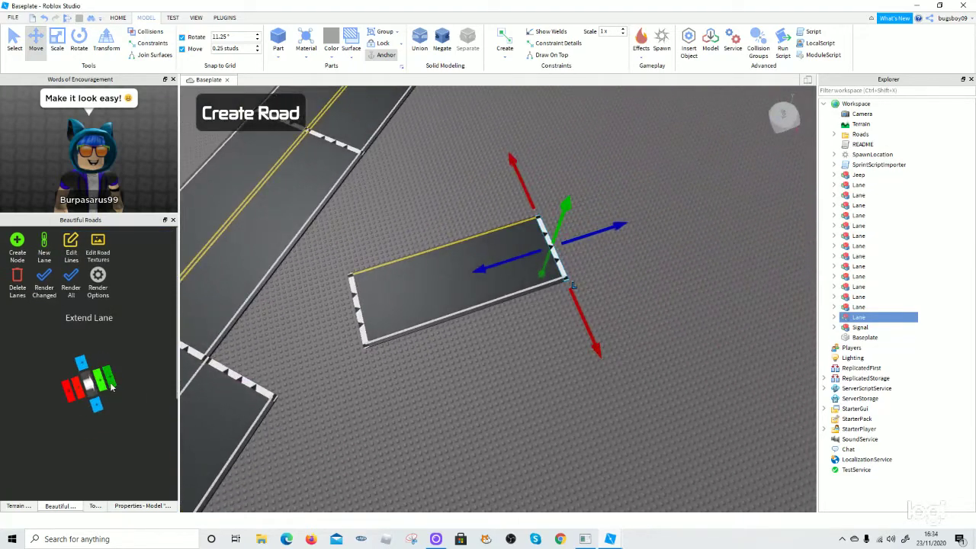
scroll(363, 358, down, 5)
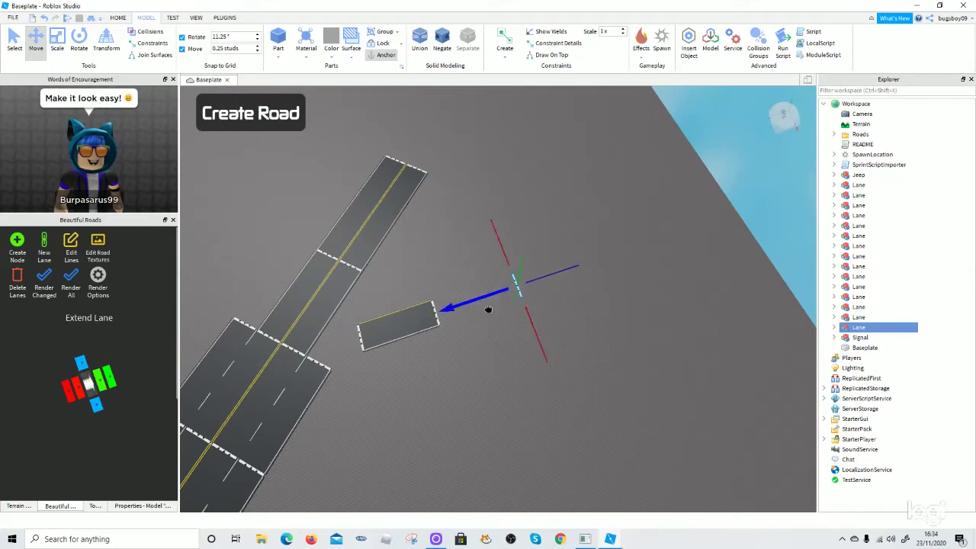
drag(488, 309, 549, 302)
click(50, 293)
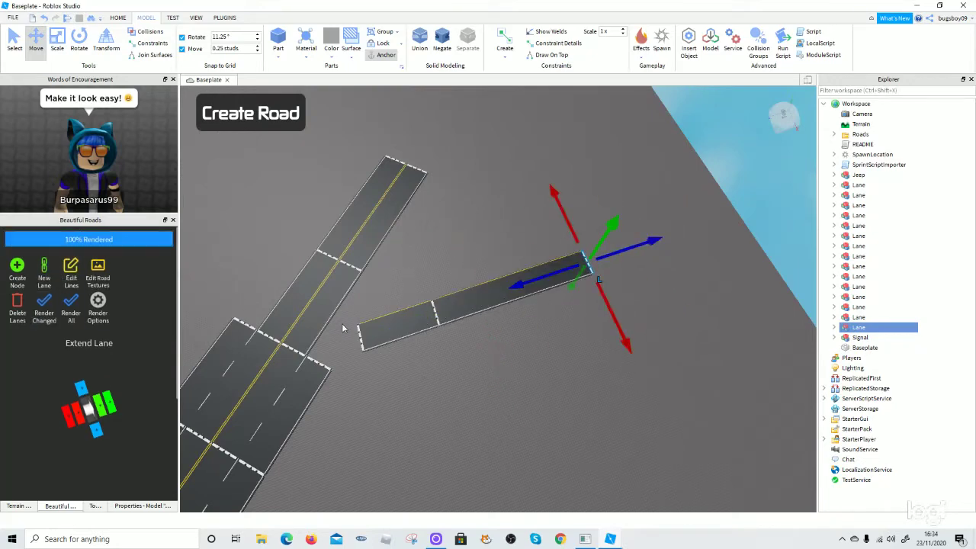
Make a single-lane node on the opposite side of the road by extending one lane from a new two-lane node and deleting the two-lane node
right_drag(343, 328, 375, 332)
scroll(355, 325, up, 3)
scroll(367, 313, down, 3)
key(a)
click(435, 393)
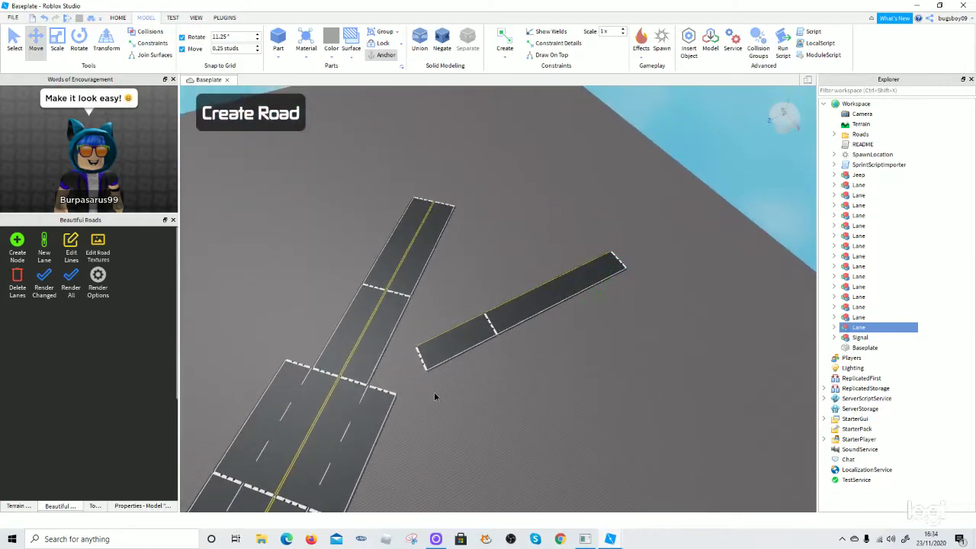
key(w)
click(17, 248)
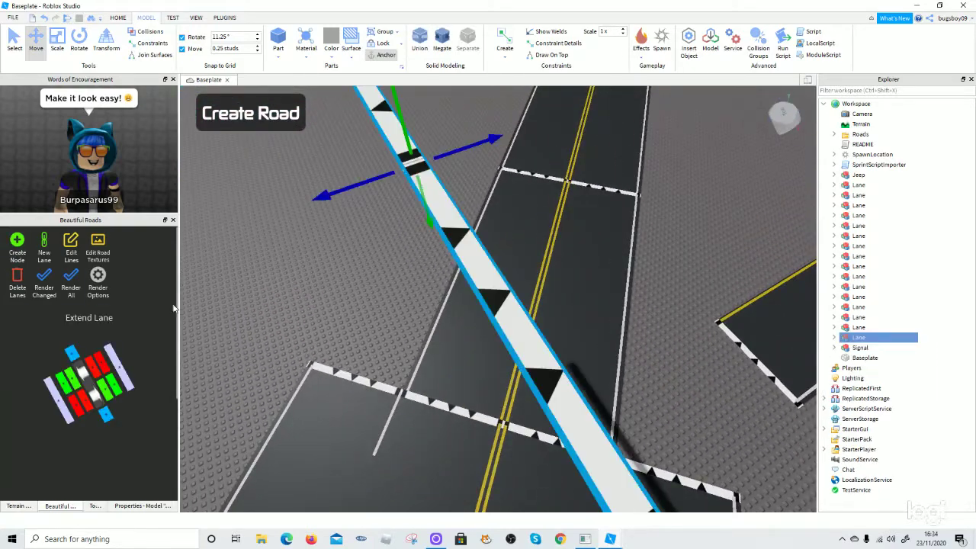
scroll(385, 329, down, 5)
scroll(381, 330, up, 3)
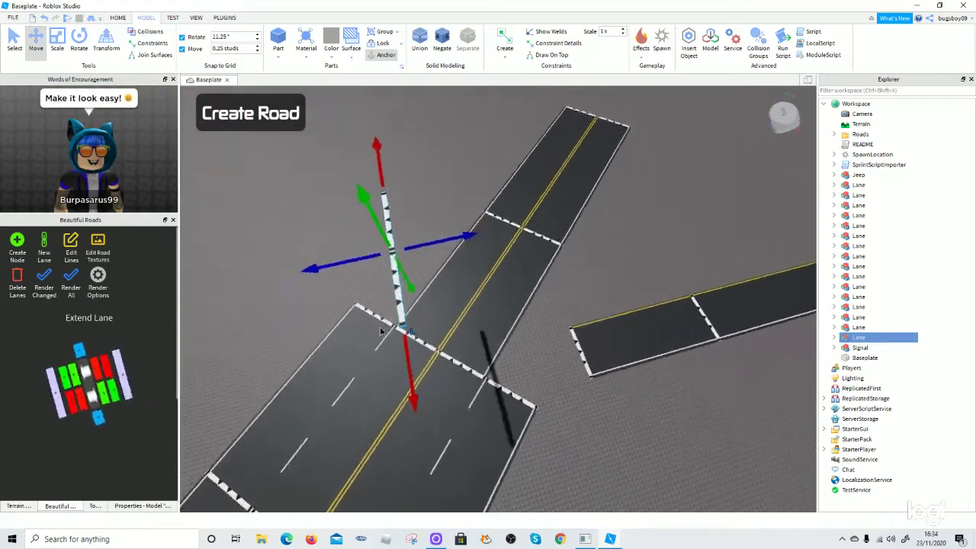
right_drag(381, 331, 380, 331)
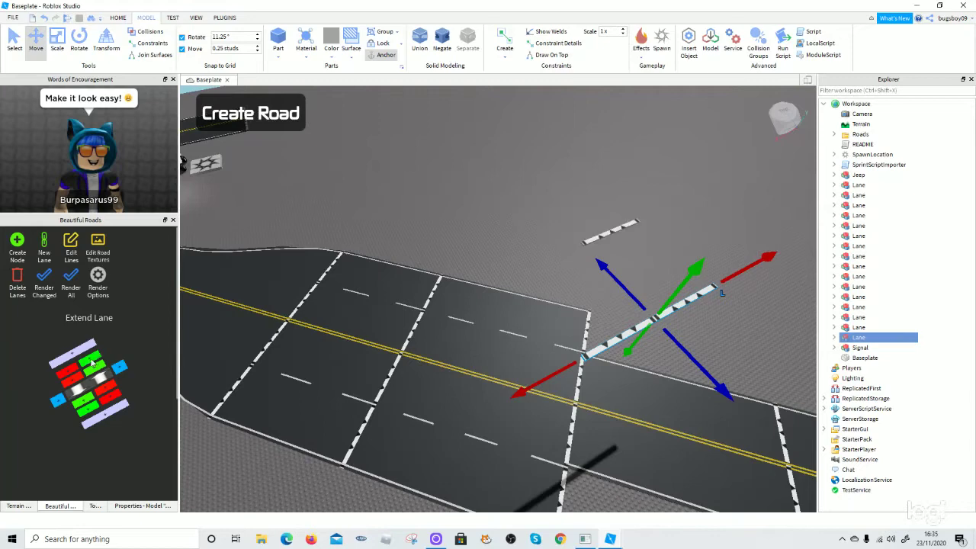
key(Delete)
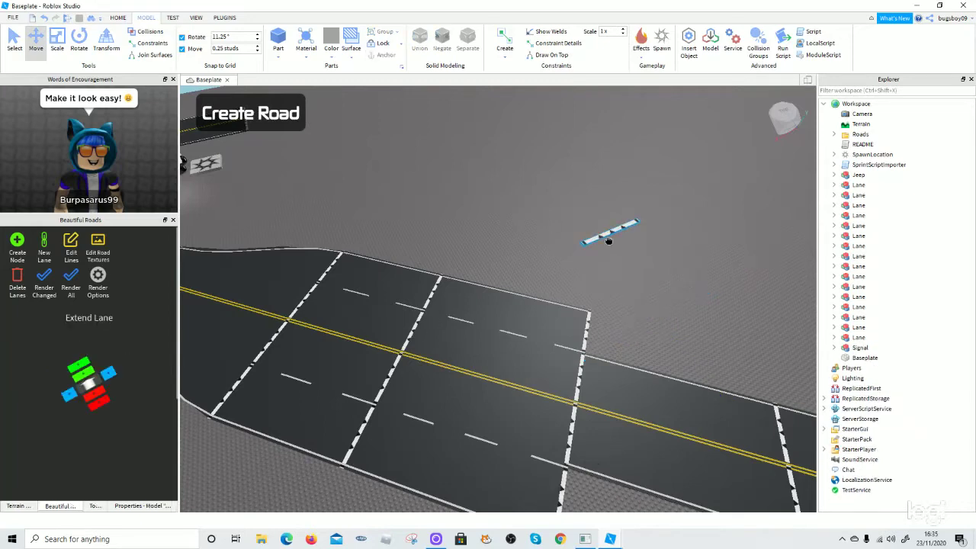
Move the new single-lane node near the four-lane section's other outer lane and rotate it to angle away from the road
key(w)
drag(608, 241, 664, 276)
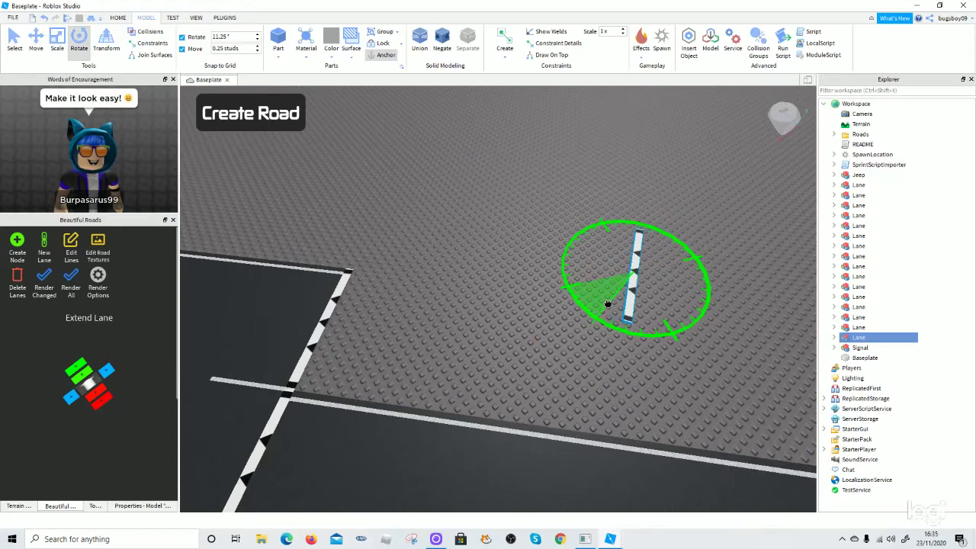
drag(655, 311, 655, 310)
key(s)
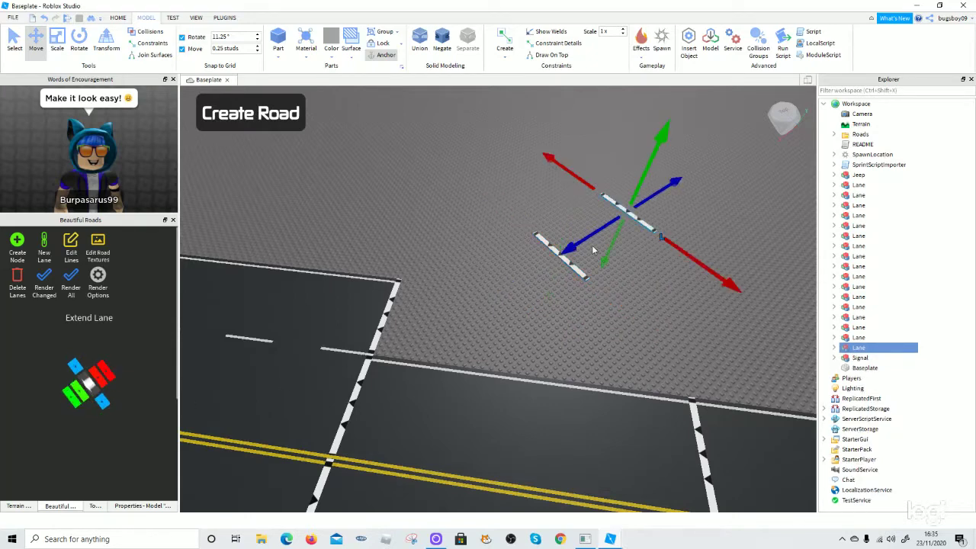
Extend the lane from the opposite single-lane node, move the added node outward, and render the second branch's first section
key(s)
drag(595, 234, 664, 203)
click(45, 289)
Add another single-lane section to the second branch's outer end, with its node moved further out, and render it
key(w)
right_drag(396, 294, 322, 318)
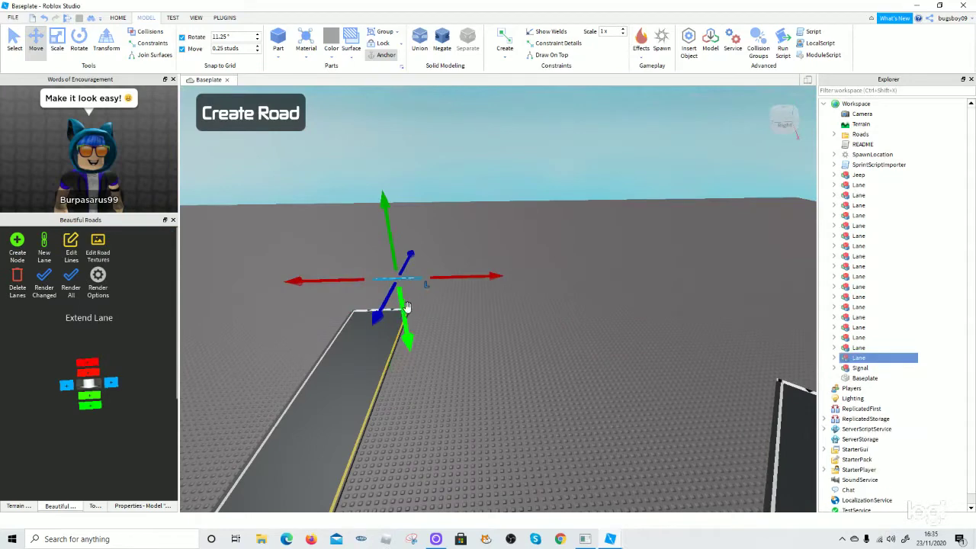
drag(382, 312, 414, 269)
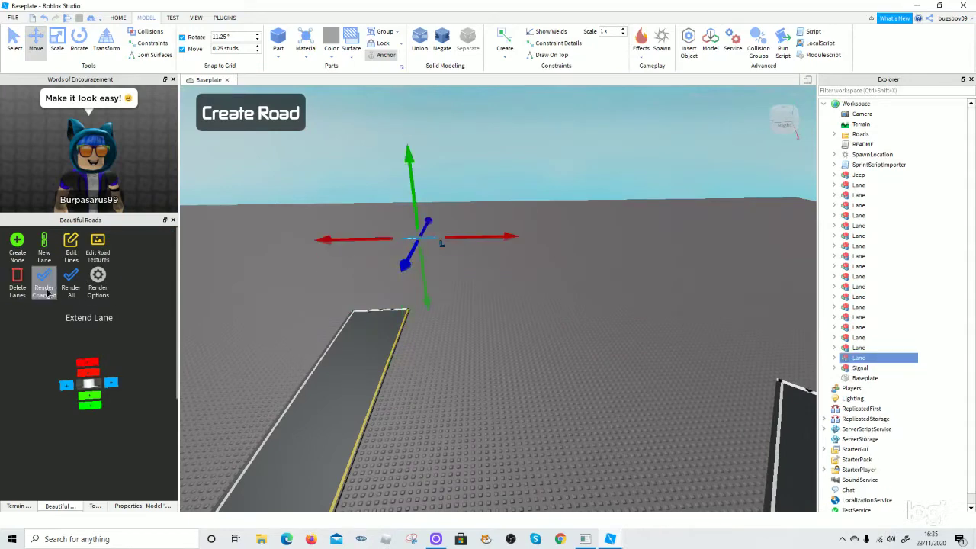
click(48, 292)
right_drag(322, 368, 322, 368)
click(416, 379)
scroll(408, 382, down, 3)
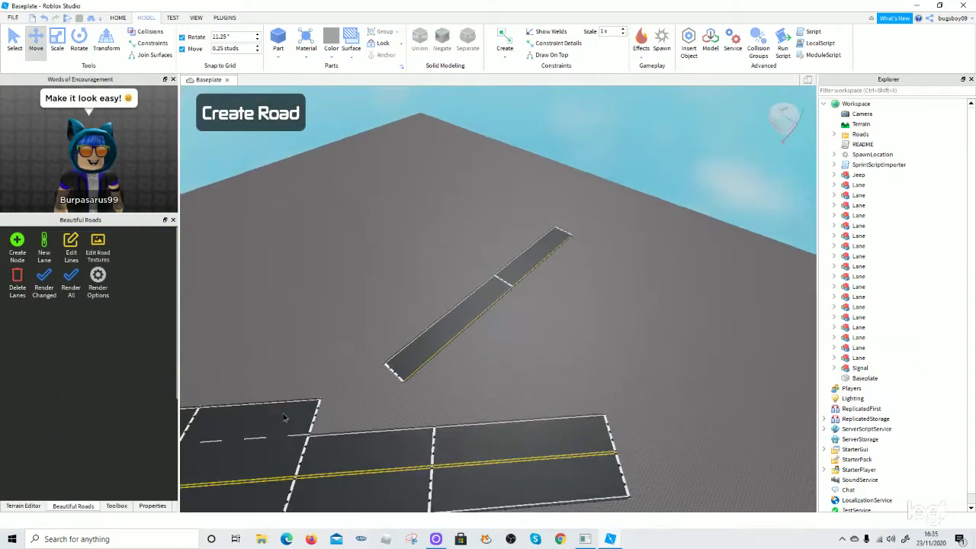
Connect the near end of the first single-lane branch to the adjacent outer lane of the four-lane section with a new lane
right_drag(284, 413, 300, 398)
scroll(365, 313, down, 2)
right_drag(365, 312, 365, 362)
scroll(365, 361, up, 2)
scroll(364, 361, up, 5)
key(w)
key(a)
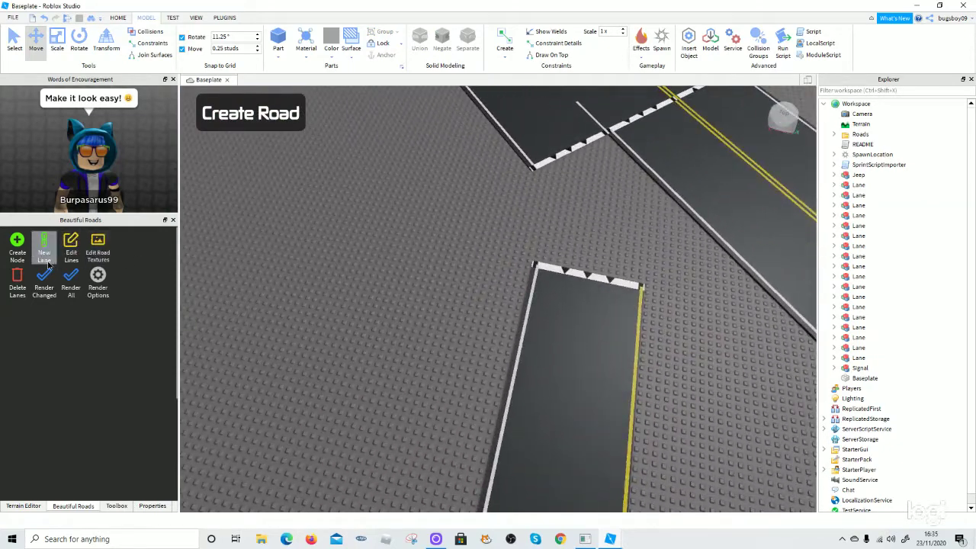
right_drag(521, 309, 531, 302)
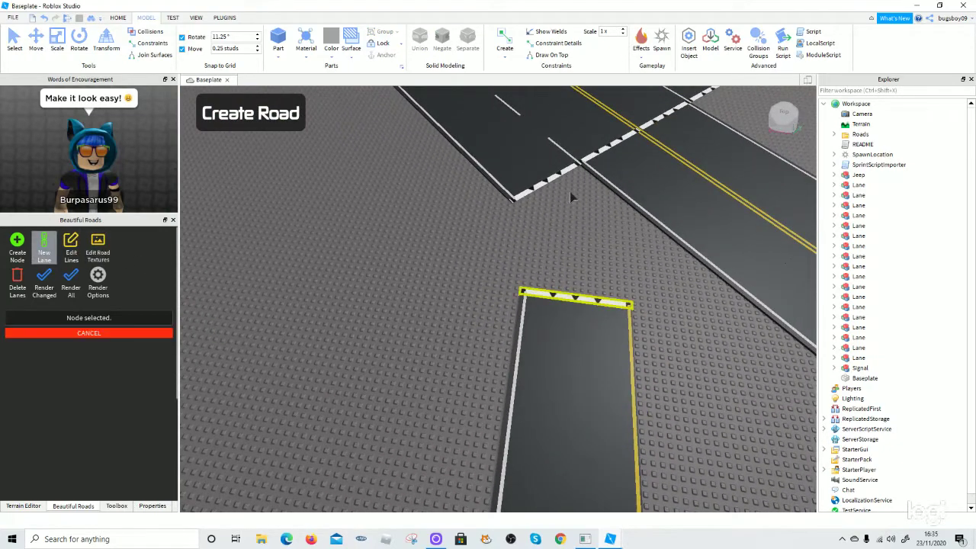
click(535, 190)
Connect the four-lane section's other outer lane to the second single-lane branch with a new lane and render the changed lanes
right_drag(523, 214, 521, 214)
key(w)
click(320, 385)
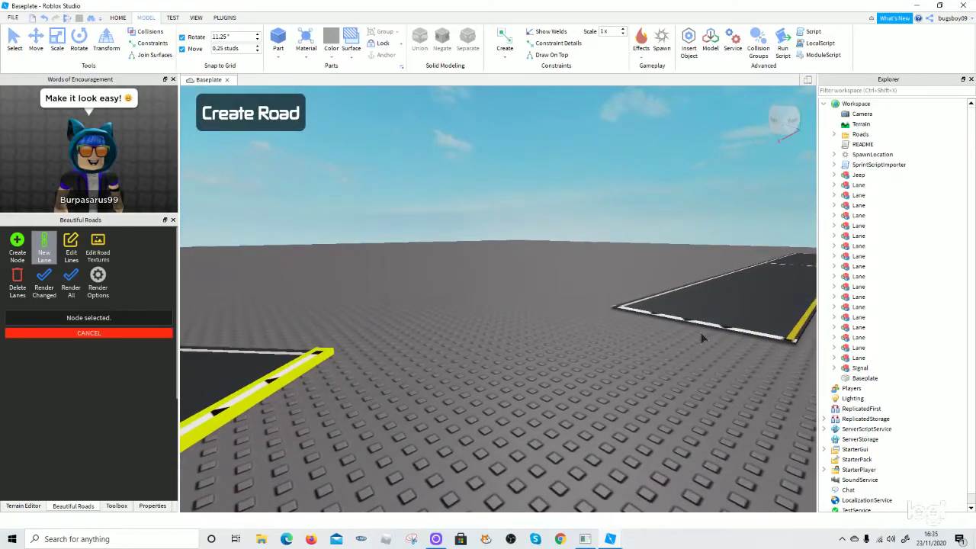
click(56, 293)
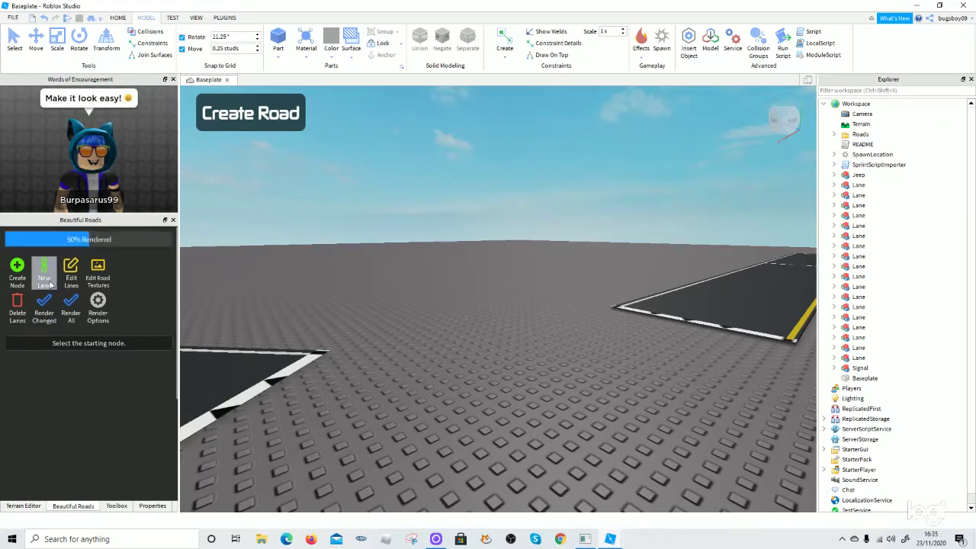
Examine where the four-lane section splits into the central two-lane road and the two single-lane branches
right_drag(455, 351, 455, 350)
scroll(455, 351, down, 10)
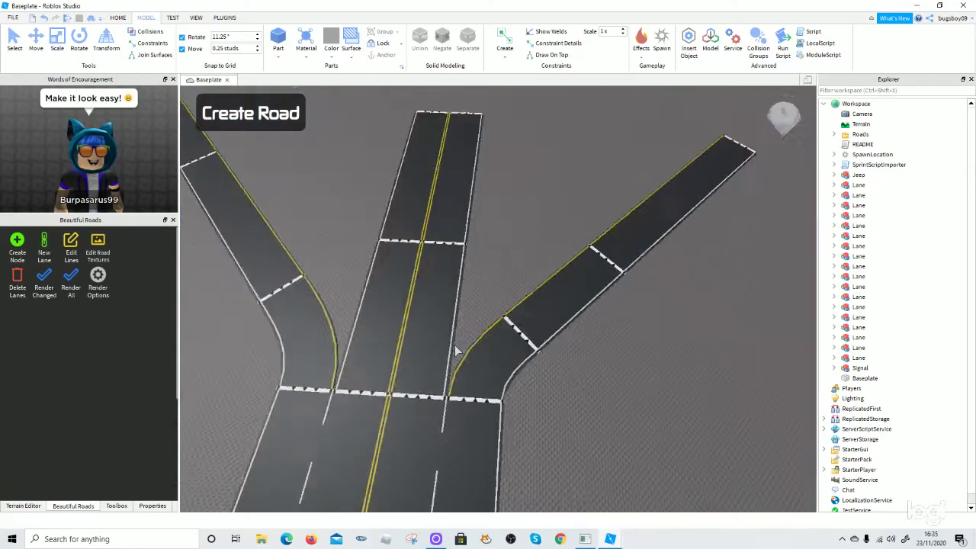
scroll(479, 396, down, 2)
scroll(477, 394, down, 8)
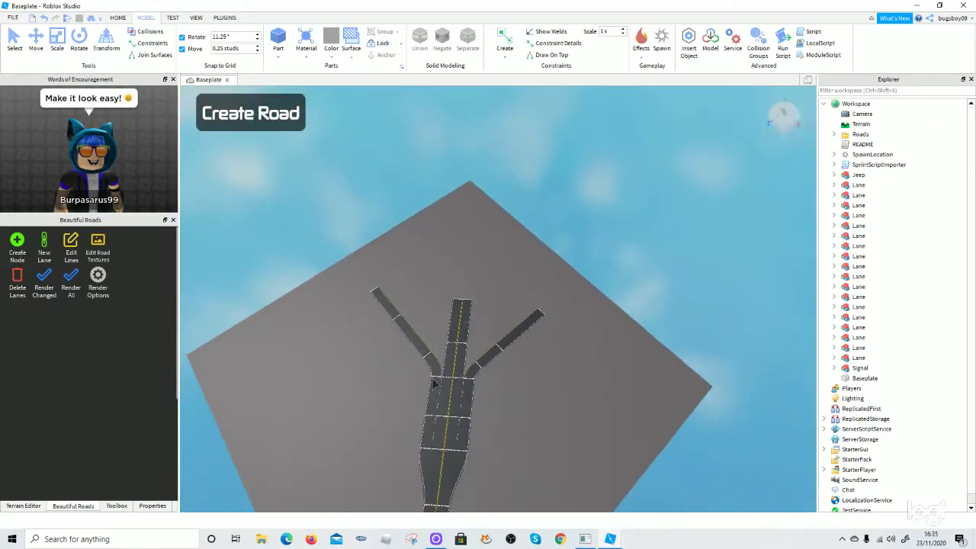
scroll(436, 407, up, 10)
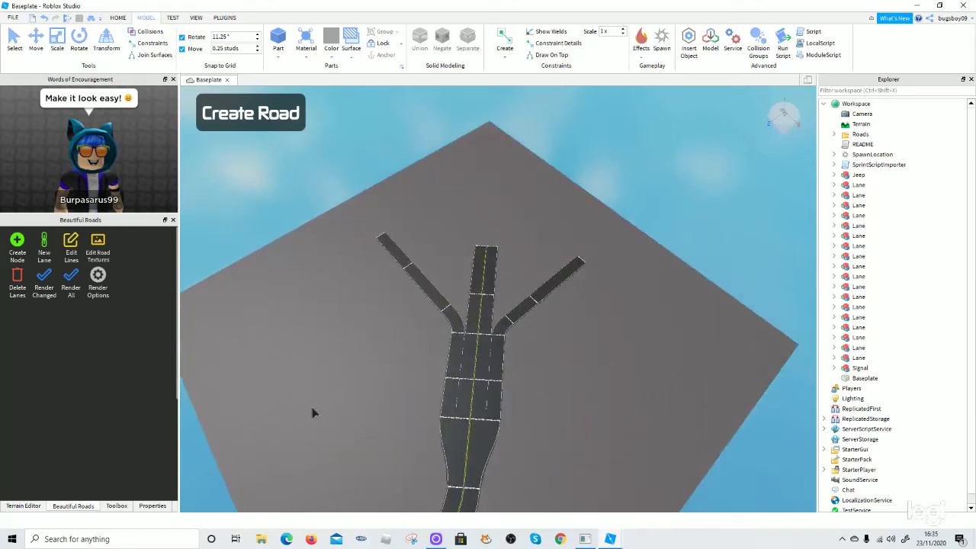
scroll(457, 385, up, 8)
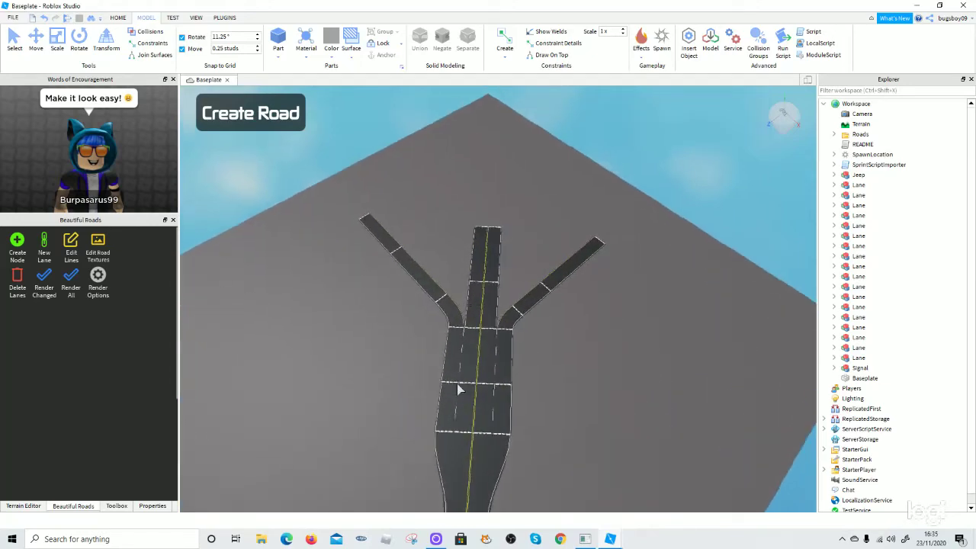
scroll(436, 366, down, 5)
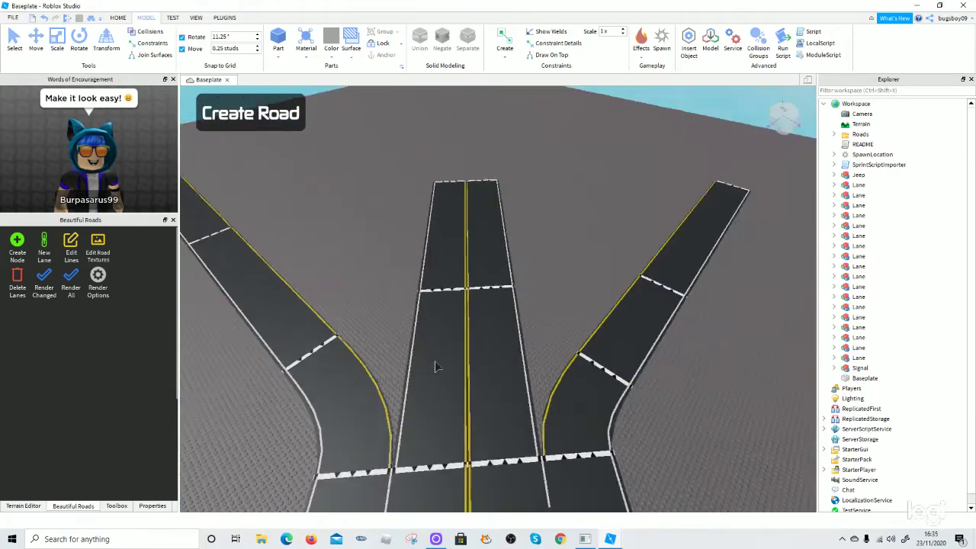
right_drag(448, 435, 446, 430)
scroll(447, 435, down, 3)
scroll(446, 431, down, 2)
scroll(446, 430, up, 2)
scroll(644, 329, up, 3)
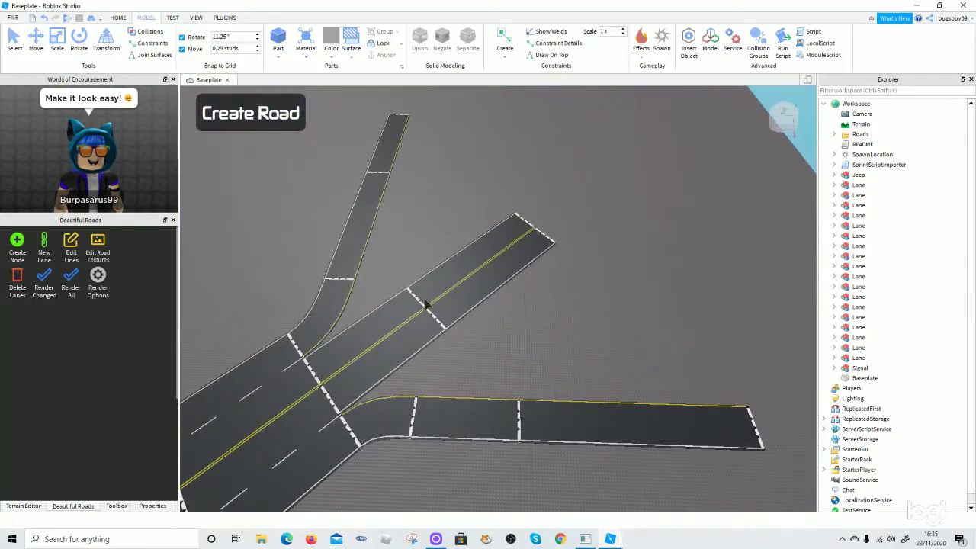
right_drag(413, 324, 420, 329)
scroll(413, 324, up, 6)
scroll(420, 330, down, 6)
scroll(467, 362, down, 3)
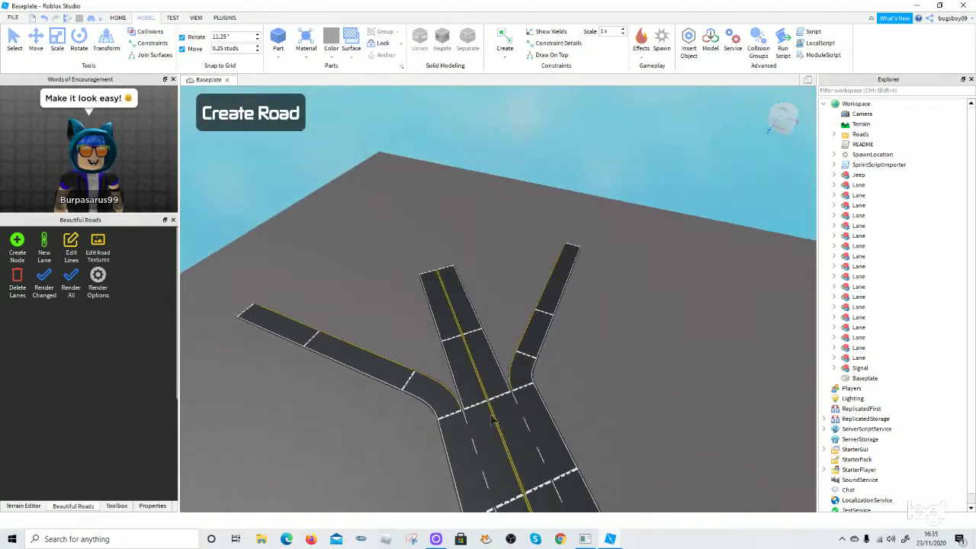
Examine the whole road layout from the branching lanes back to the signalled T-junction
scroll(392, 409, down, 3)
right_drag(392, 409, 392, 410)
scroll(392, 409, down, 2)
scroll(392, 410, up, 3)
right_drag(488, 363, 493, 363)
scroll(493, 362, up, 3)
scroll(493, 363, up, 2)
scroll(493, 363, down, 8)
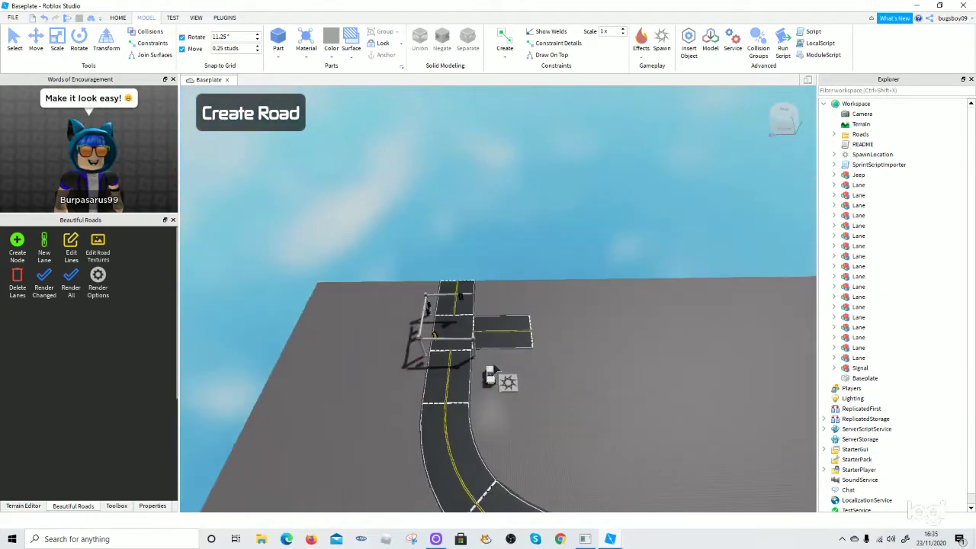
scroll(450, 342, down, 2)
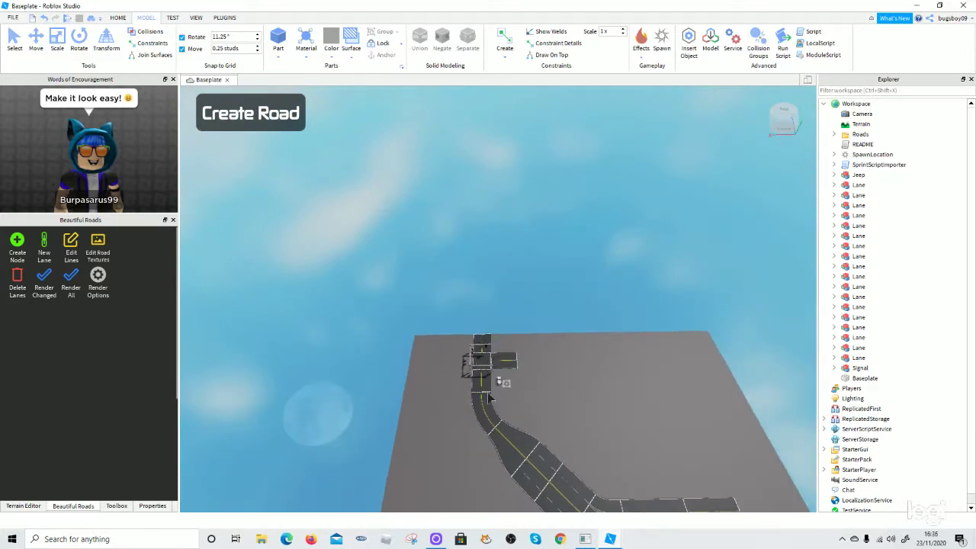
Switch to the Crazy Road place and examine its elevated, curving and sloping road sections
right_drag(581, 421, 581, 421)
scroll(566, 418, up, 2)
scroll(566, 421, up, 2)
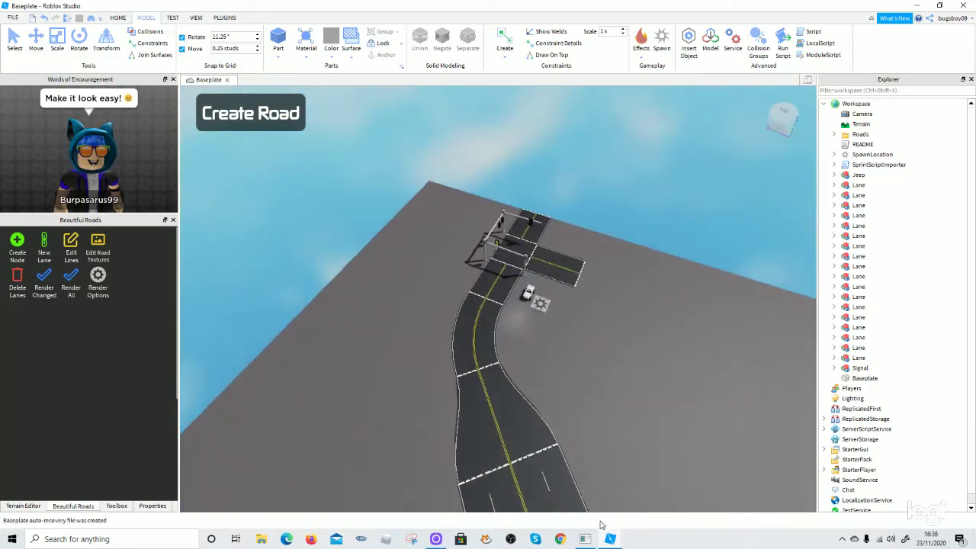
mouse_move(619, 541)
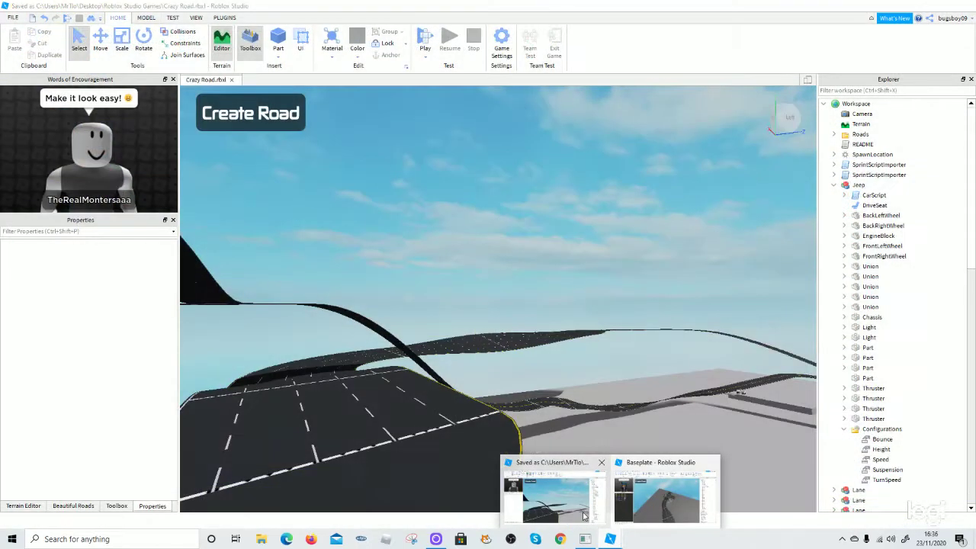
click(558, 497)
scroll(495, 403, down, 3)
scroll(496, 403, up, 2)
right_drag(497, 402, 496, 373)
scroll(501, 367, down, 2)
scroll(500, 365, up, 4)
scroll(496, 372, up, 3)
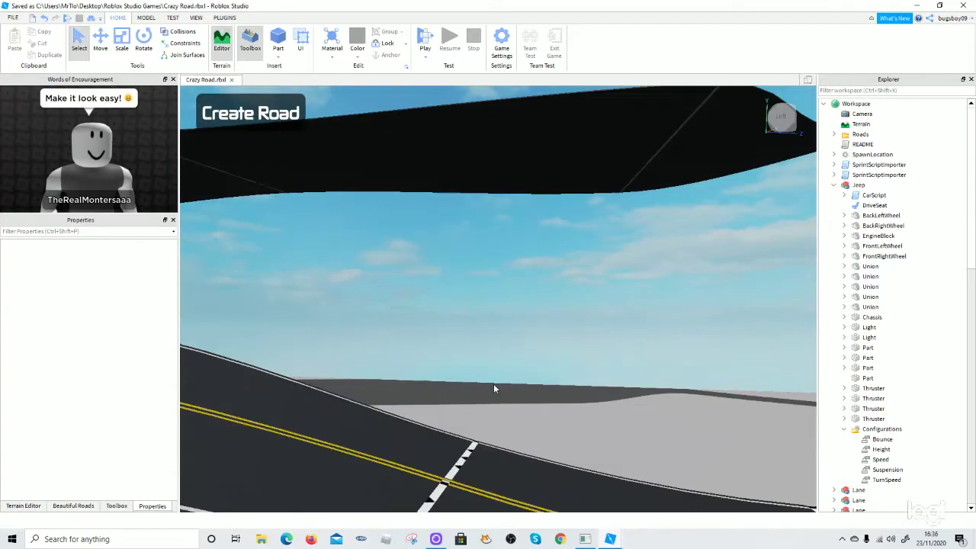
right_drag(463, 466, 460, 451)
key(w)
scroll(524, 322, up, 5)
mouse_move(529, 323)
right_down()
mouse_move(566, 330)
mouse_move(537, 319)
right_up()
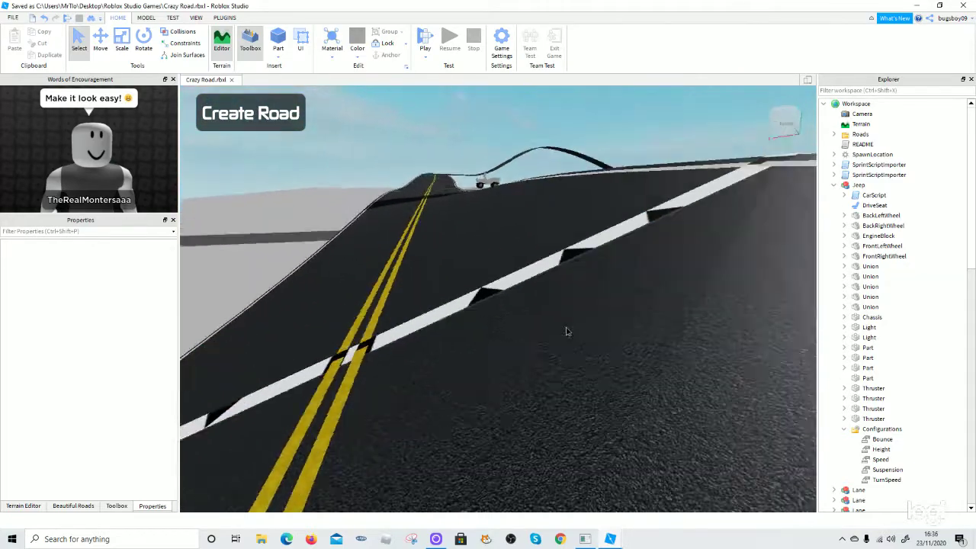
key(w)
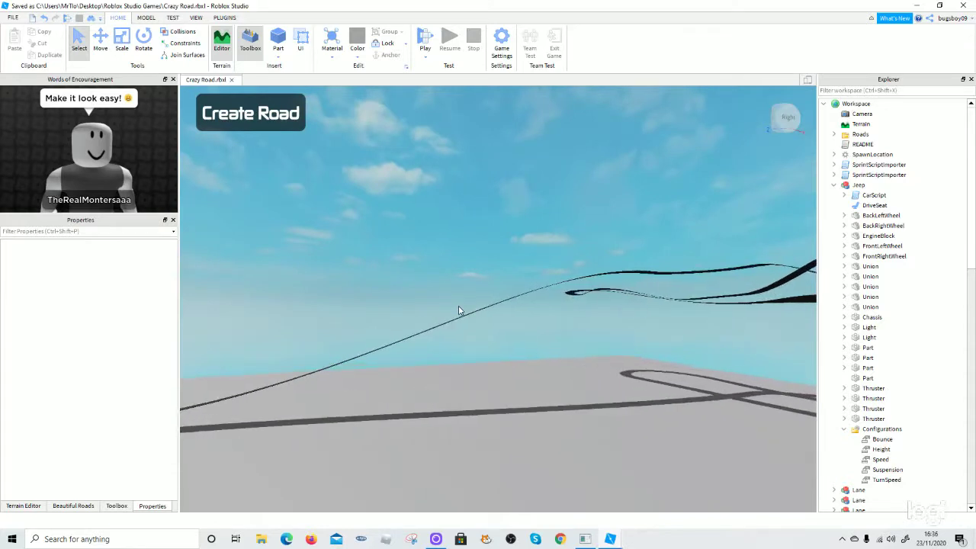
key(w)
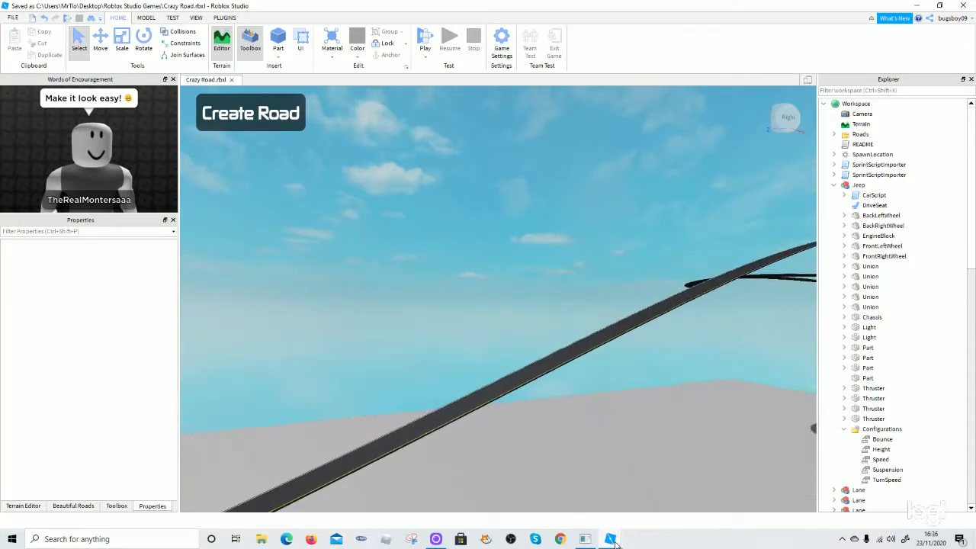
Return to the Baseplate place and extend the open end of the T-junction's side road with a new two-lane segment
mouse_move(614, 543)
click(632, 503)
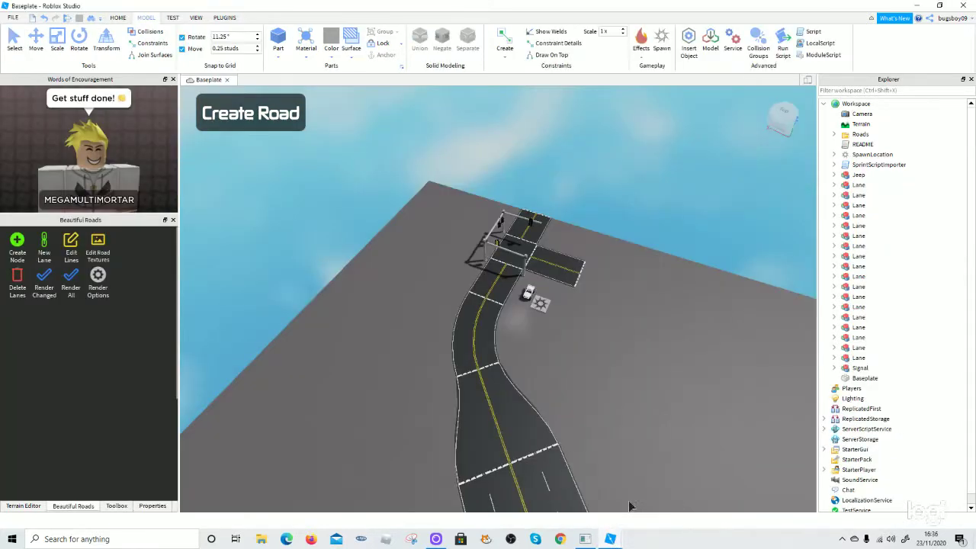
right_drag(565, 217, 563, 217)
key(w)
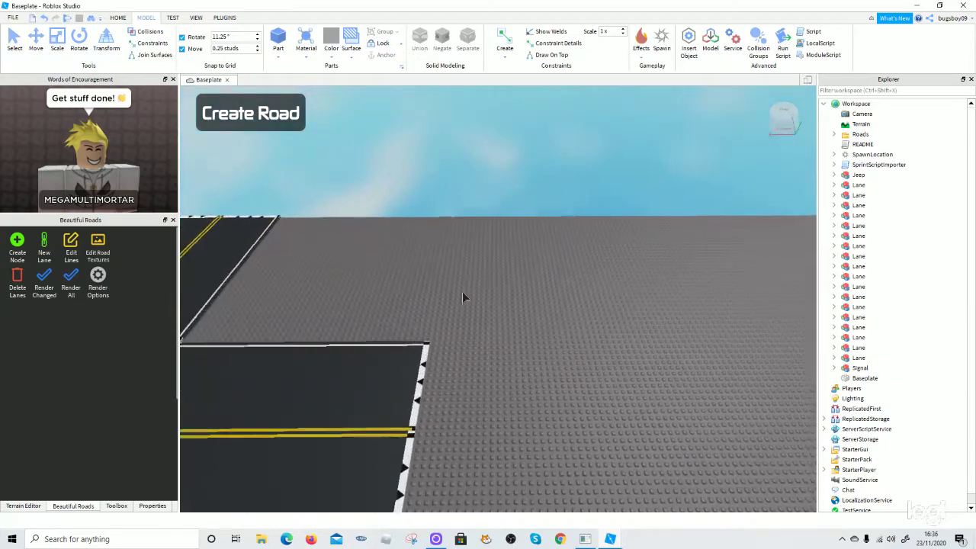
scroll(606, 241, down, 8)
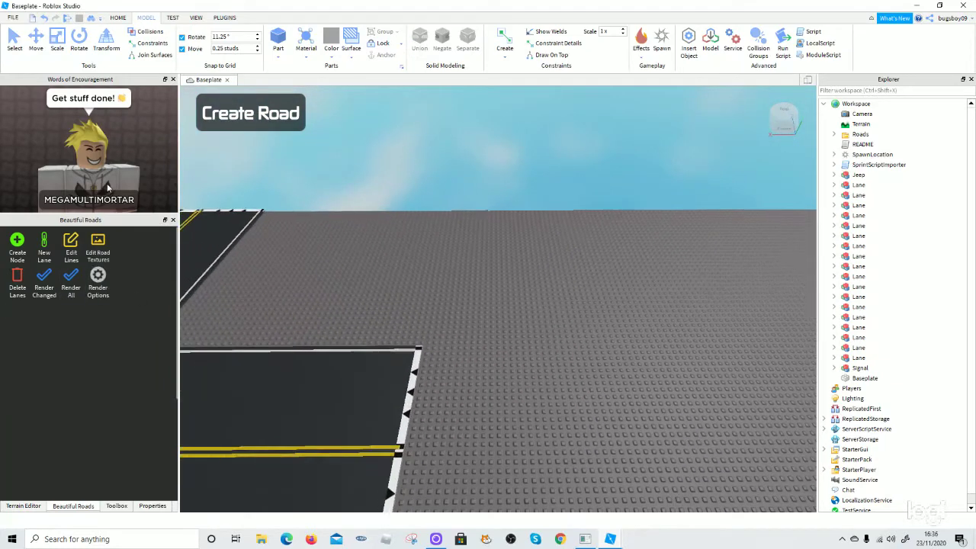
right_drag(606, 241, 606, 241)
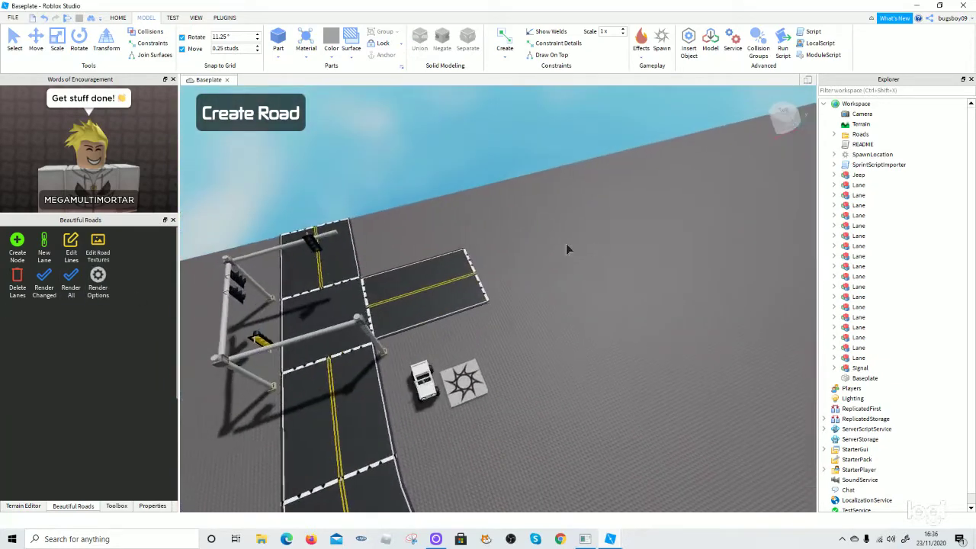
scroll(565, 243, up, 4)
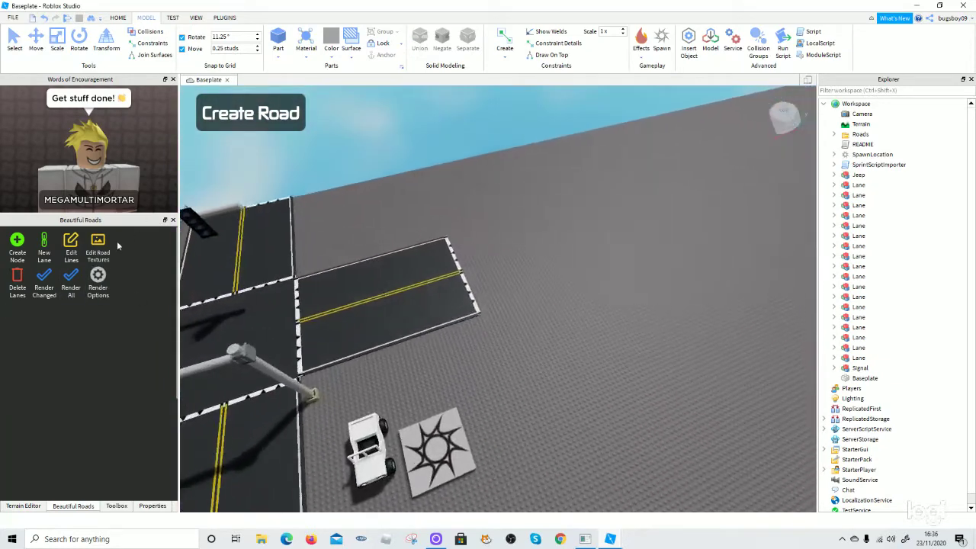
scroll(428, 331, up, 2)
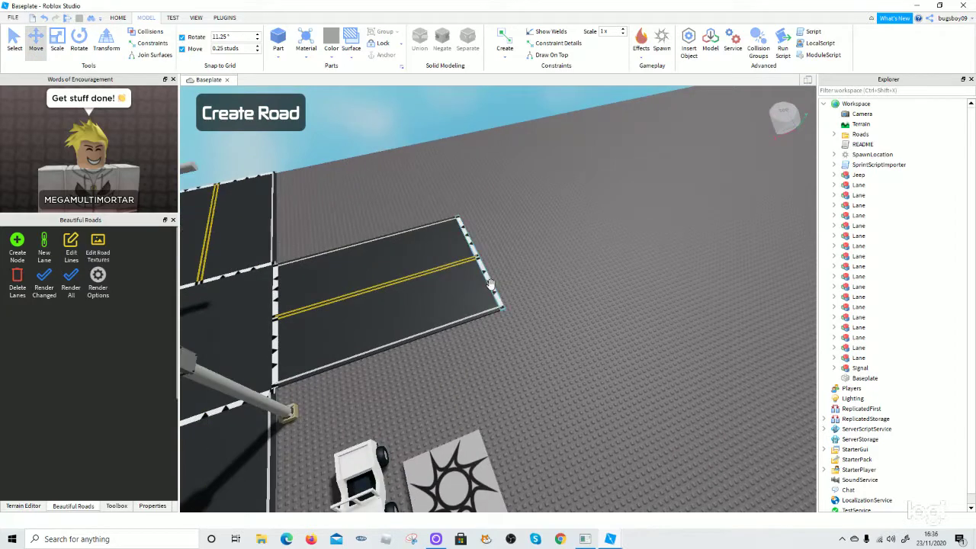
click(131, 393)
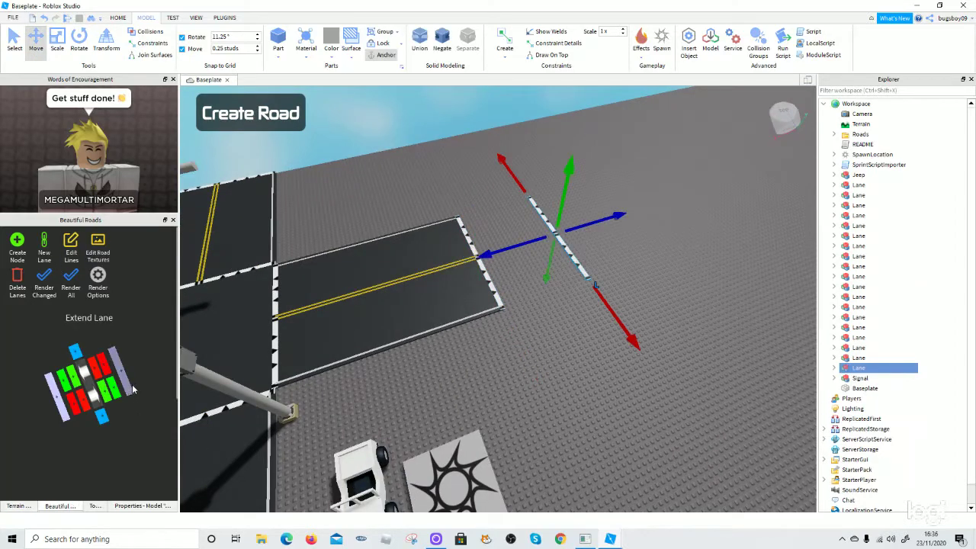
Move the new segment's end farther outward and up above the baseplate, and render the changed lanes as a ramp
right_drag(562, 313, 561, 313)
key(d)
drag(564, 313, 656, 297)
right_drag(656, 298, 683, 277)
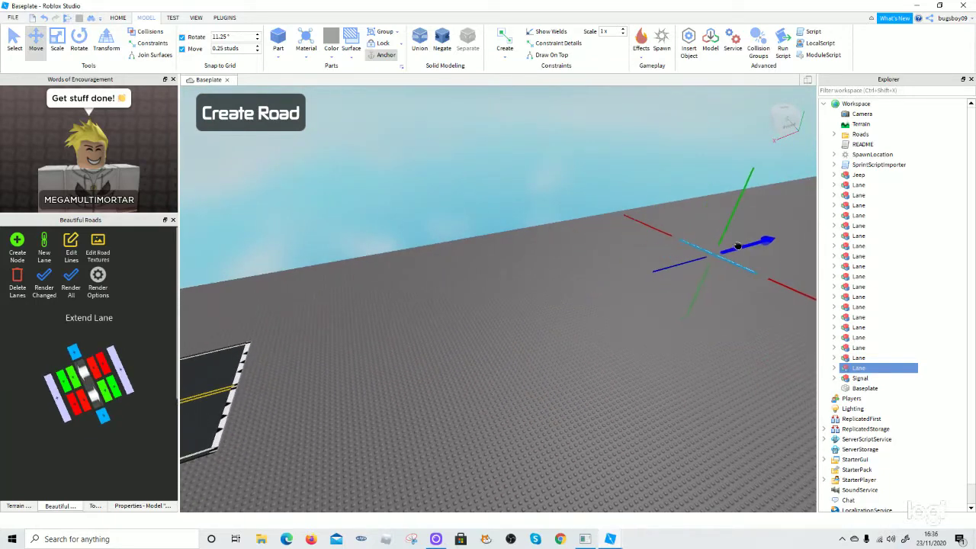
drag(737, 246, 756, 241)
drag(724, 279, 754, 209)
key(s)
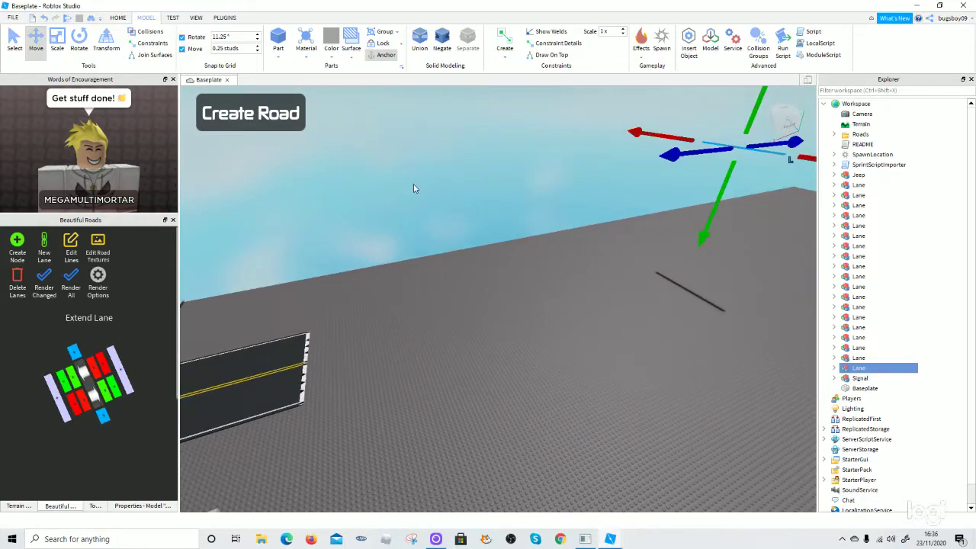
click(44, 288)
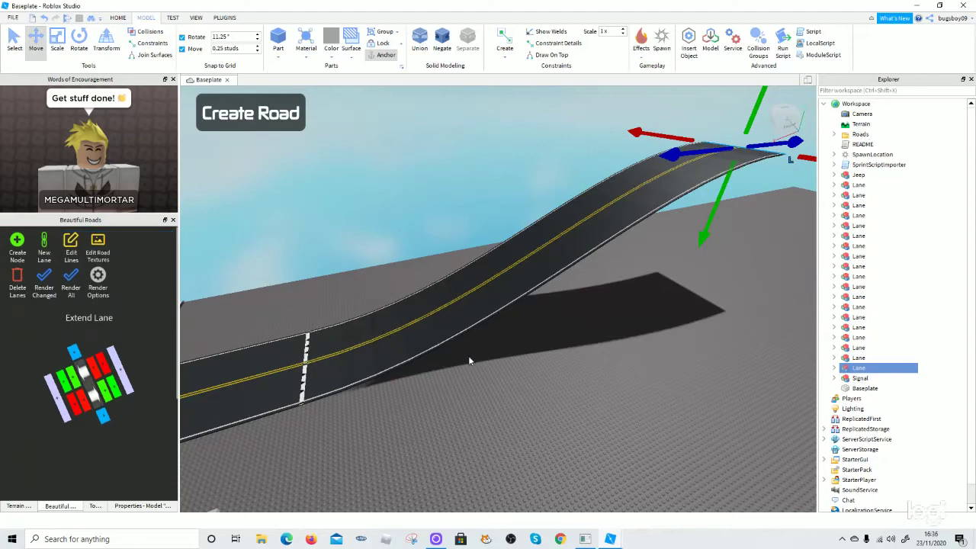
Examine the rendered ramp from its raised end back to the signalled T-junction
click(525, 366)
key(w)
right_drag(527, 366, 564, 318)
key(w)
key(w)
scroll(564, 318, down, 5)
scroll(499, 361, up, 2)
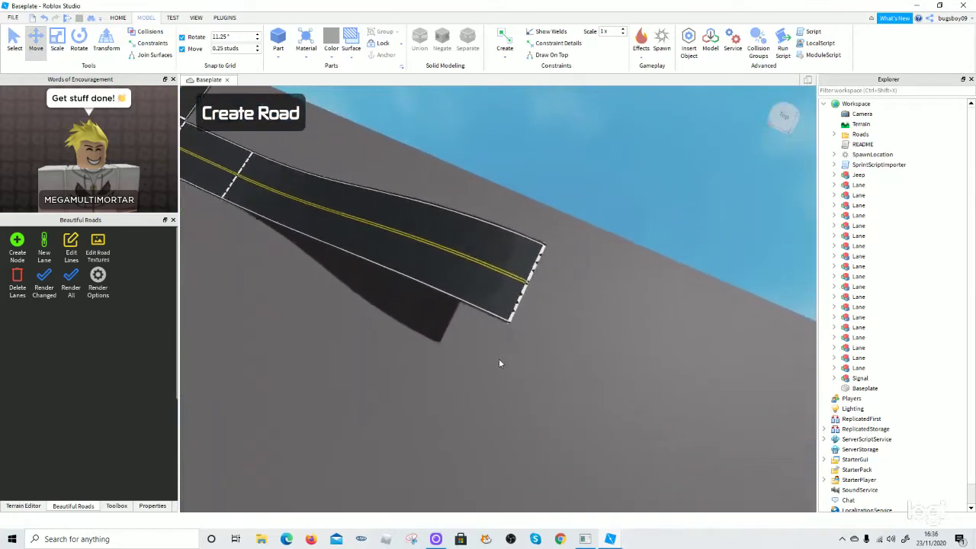
key(w)
right_drag(571, 470, 607, 464)
key(a)
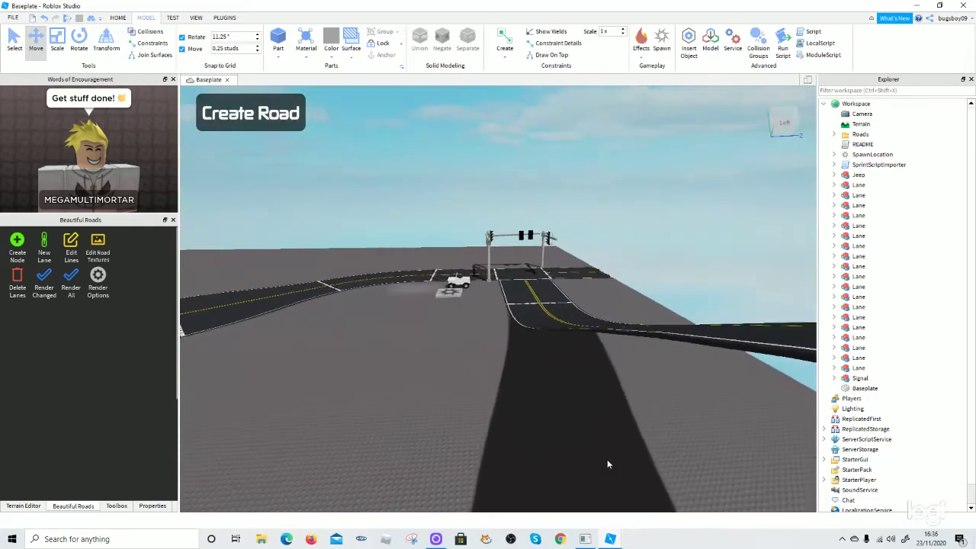
scroll(577, 447, up, 10)
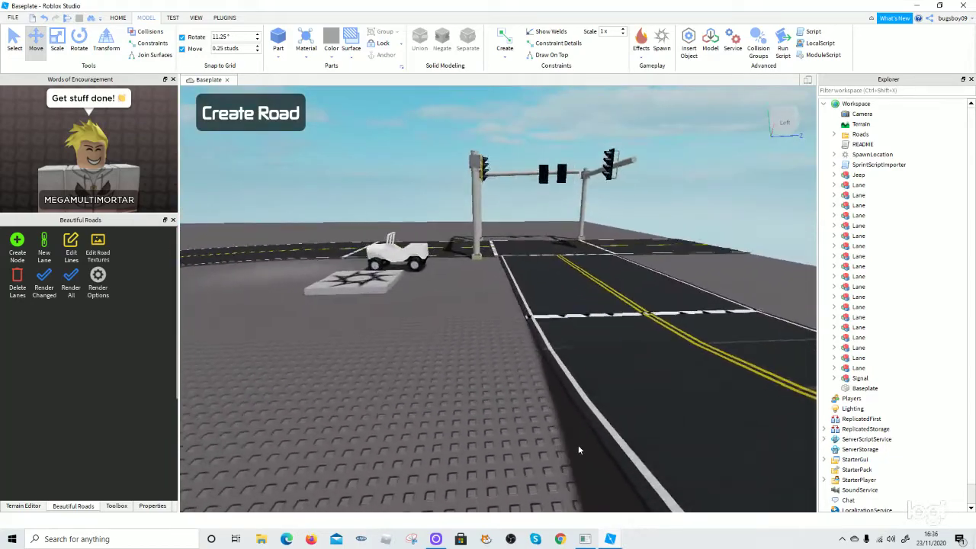
scroll(579, 450, down, 8)
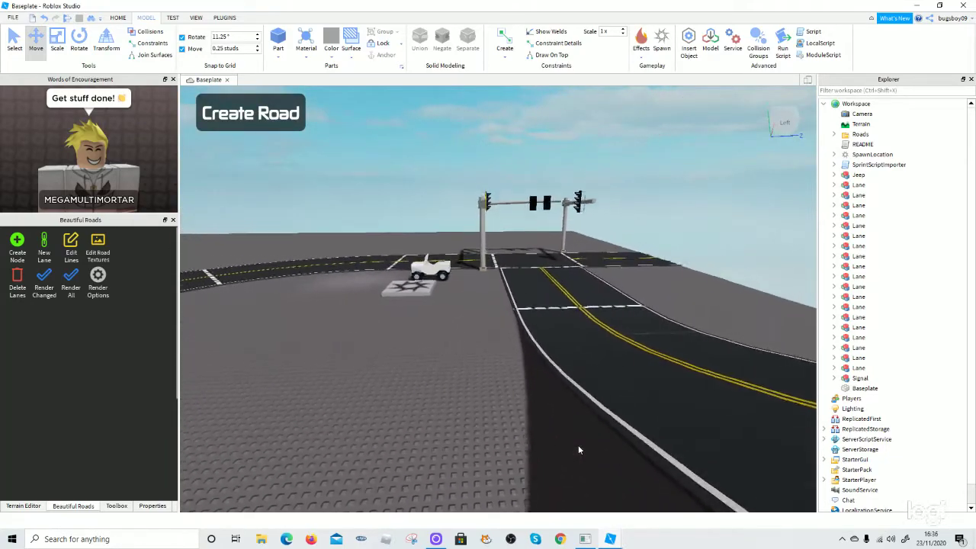
scroll(578, 449, down, 8)
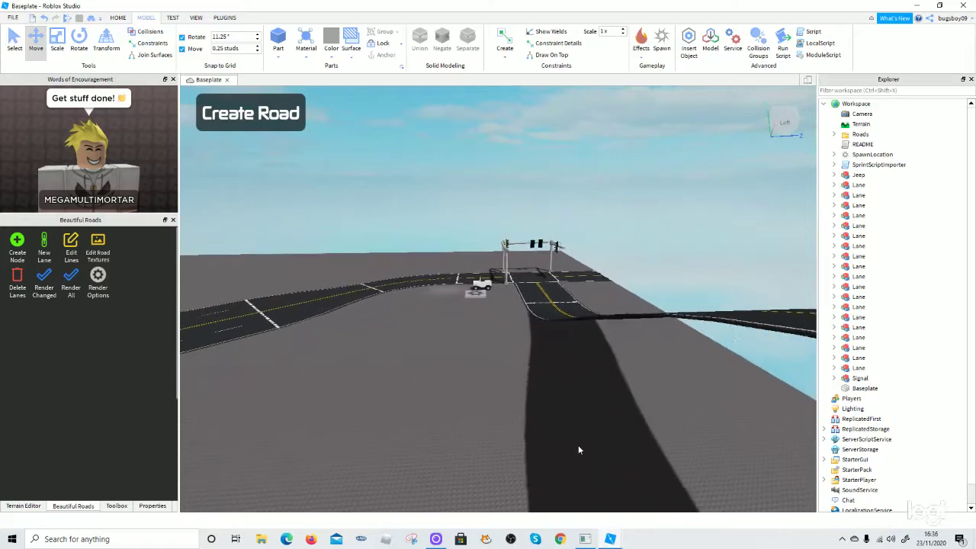
Examine the road layout around the single-lane branches, the ramp and the signalled T-junction
key(a)
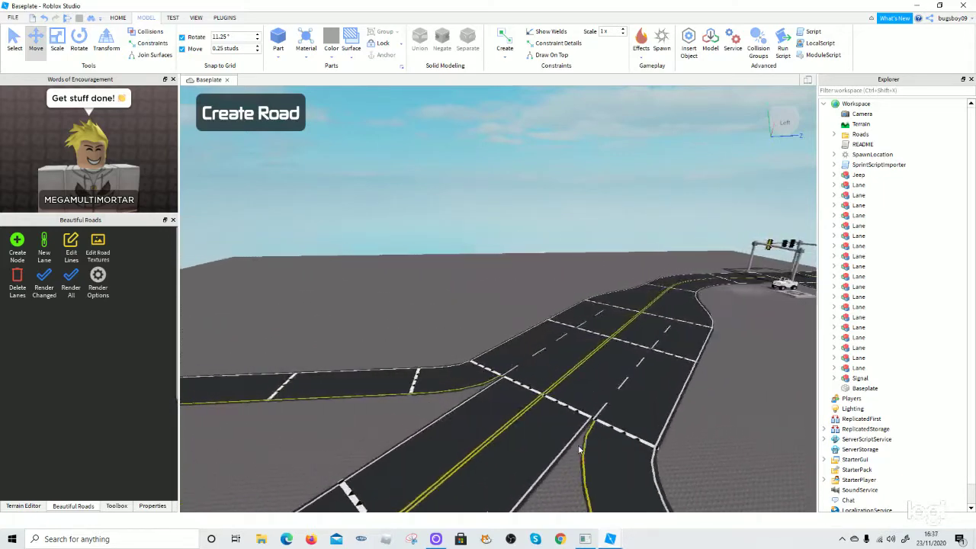
key(s)
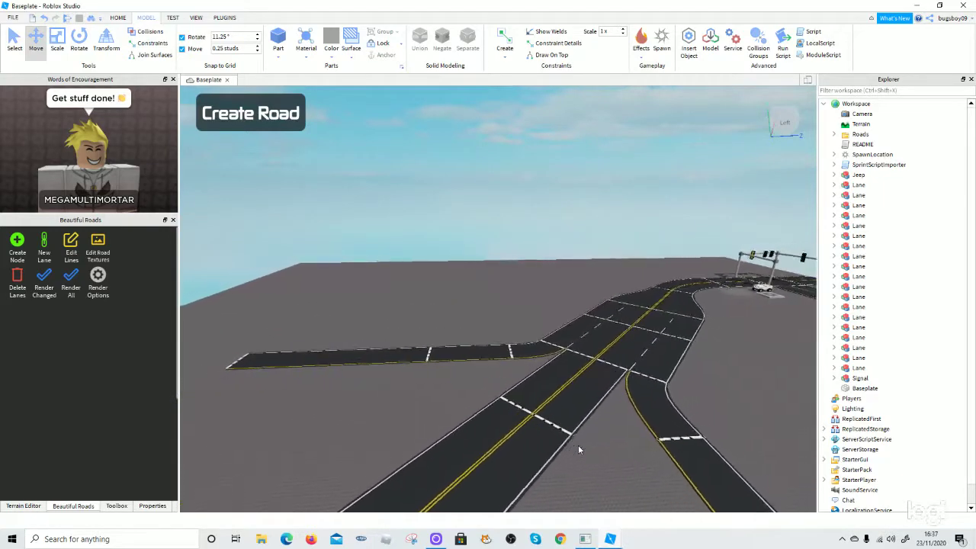
key(d)
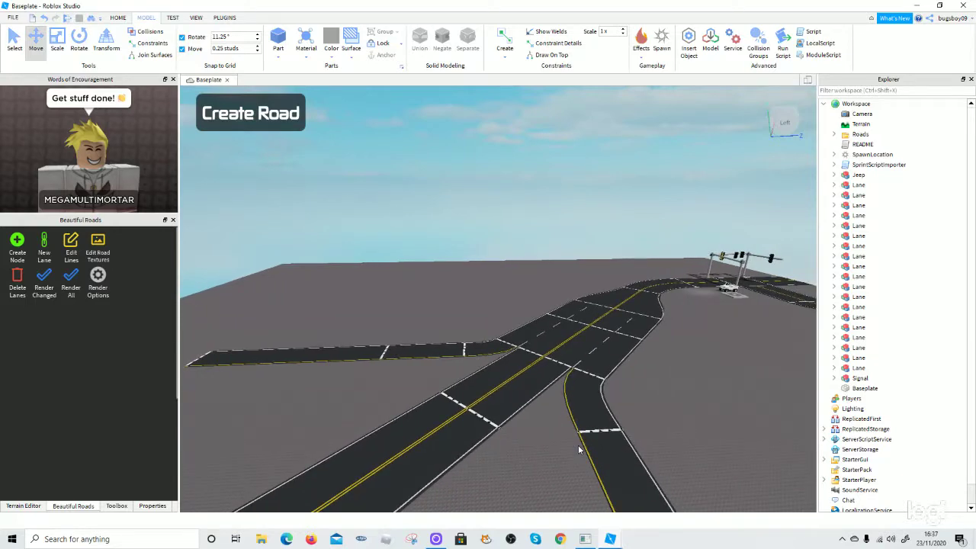
key(w)
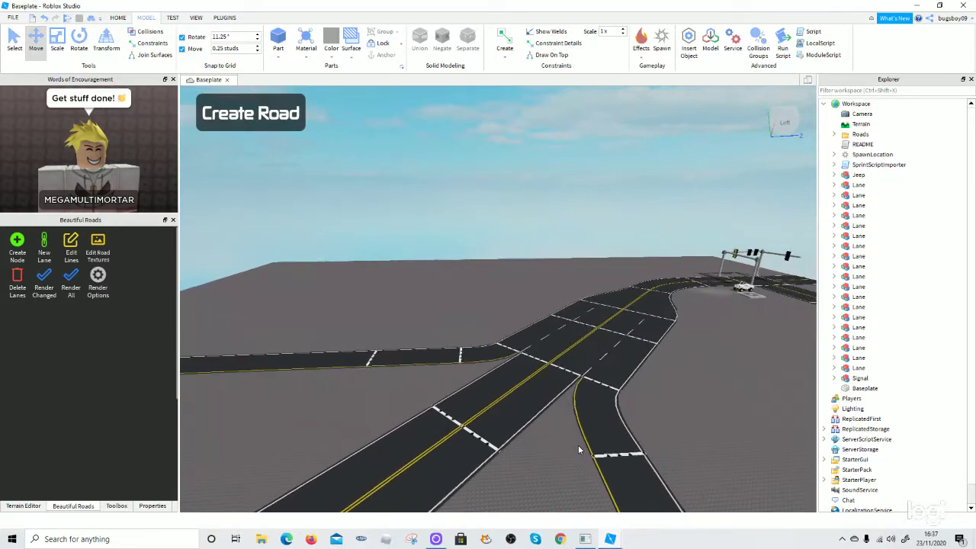
key(d)
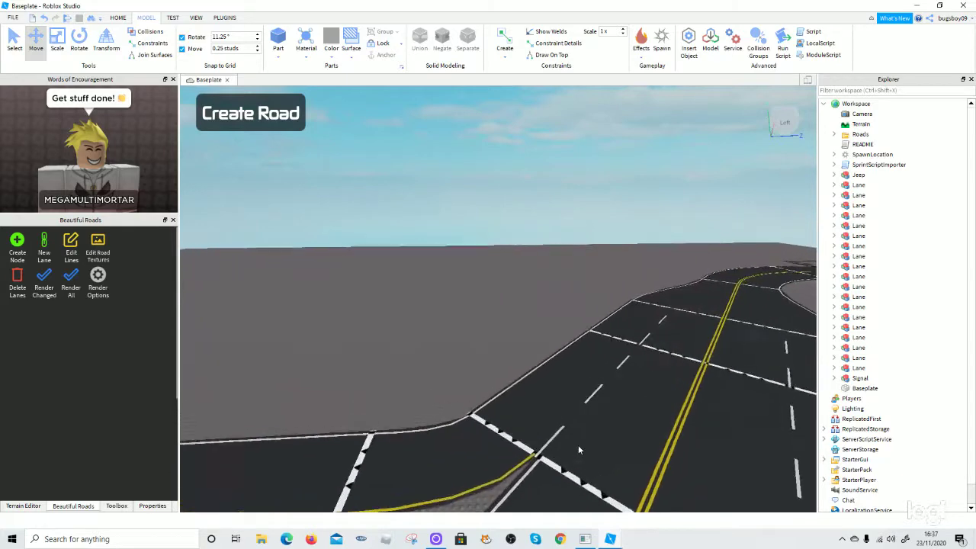
key(d)
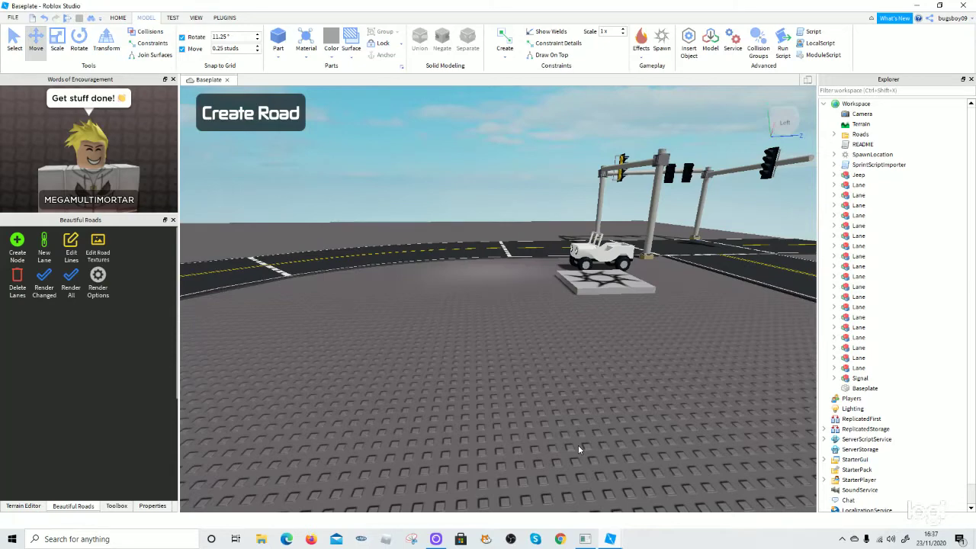
key(s)
key(d)
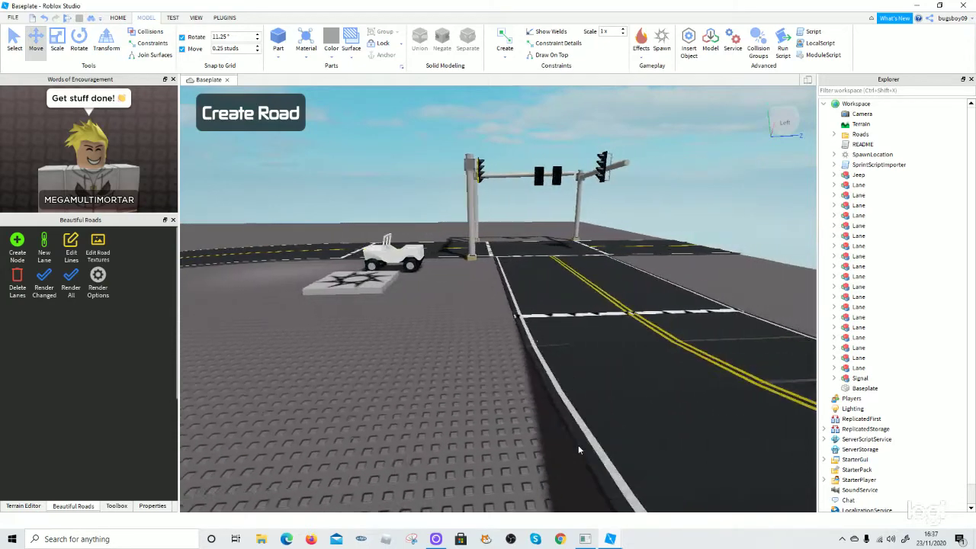
key(s)
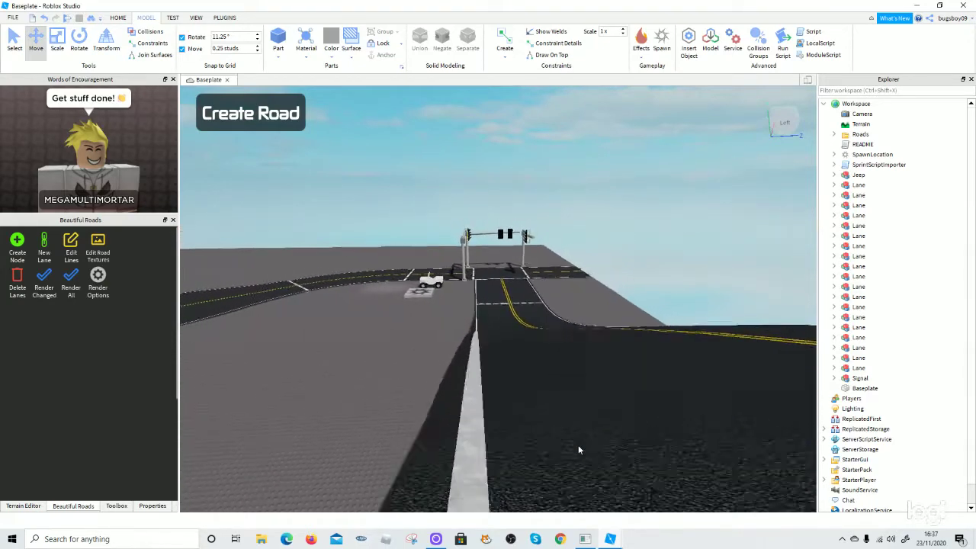
key(d)
key(w)
key(a)
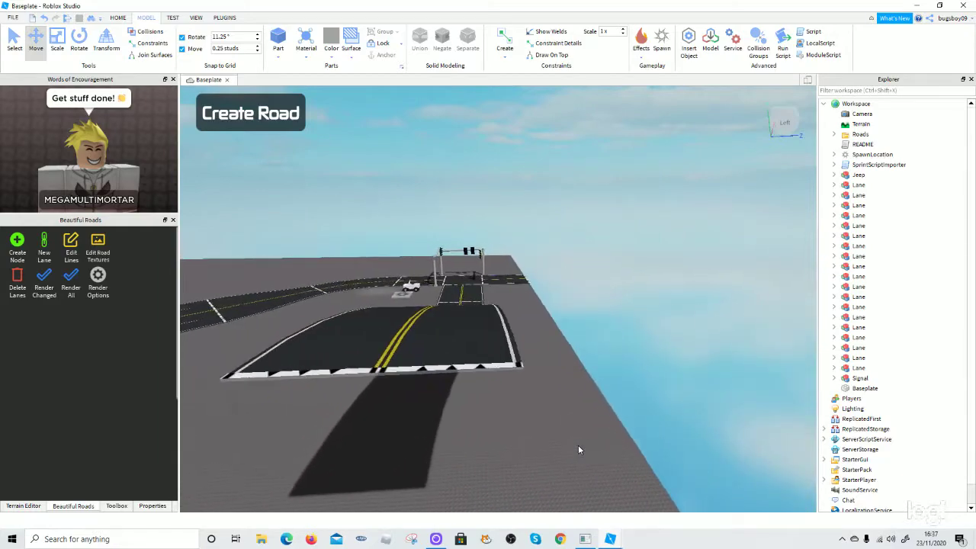
key(d)
key(w)
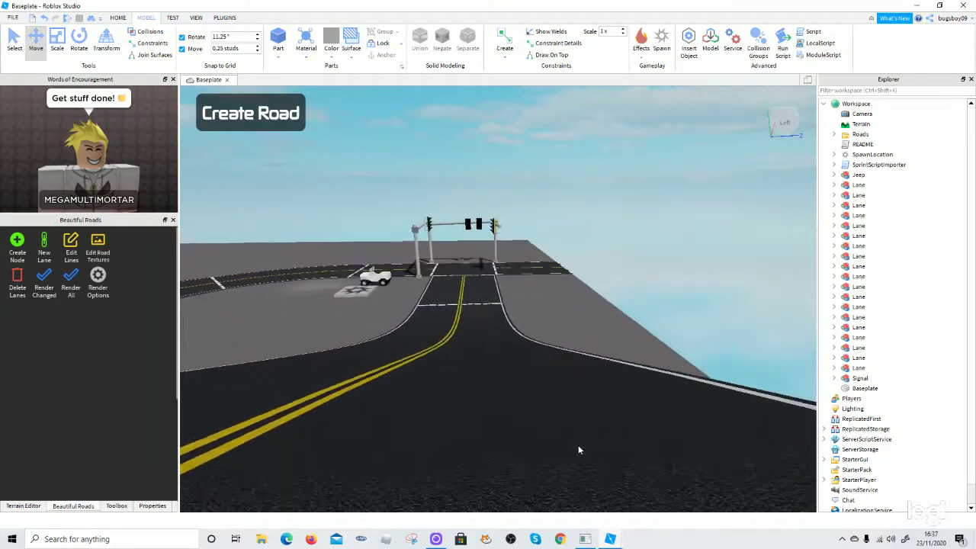
key(a)
key(s)
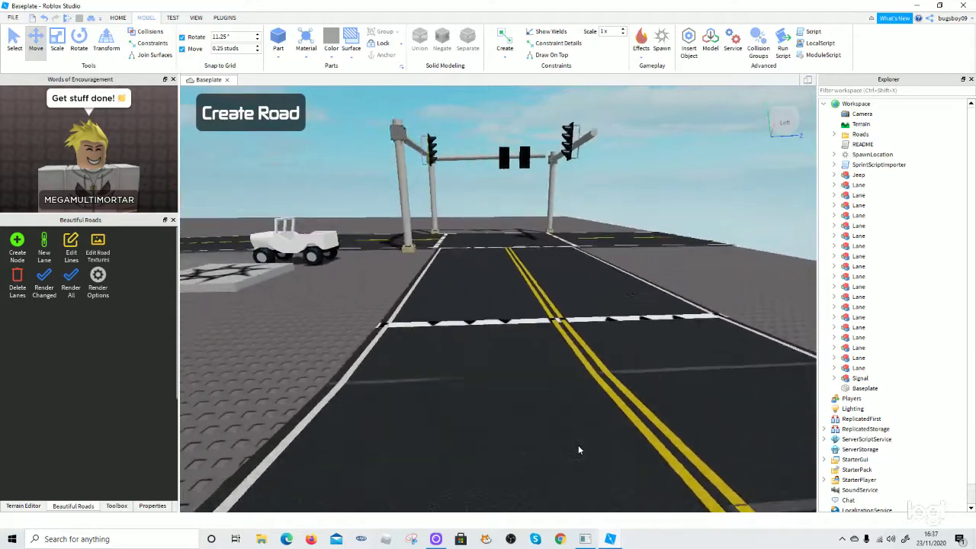
key(a)
key(w)
key(s)
scroll(564, 447, down, 8)
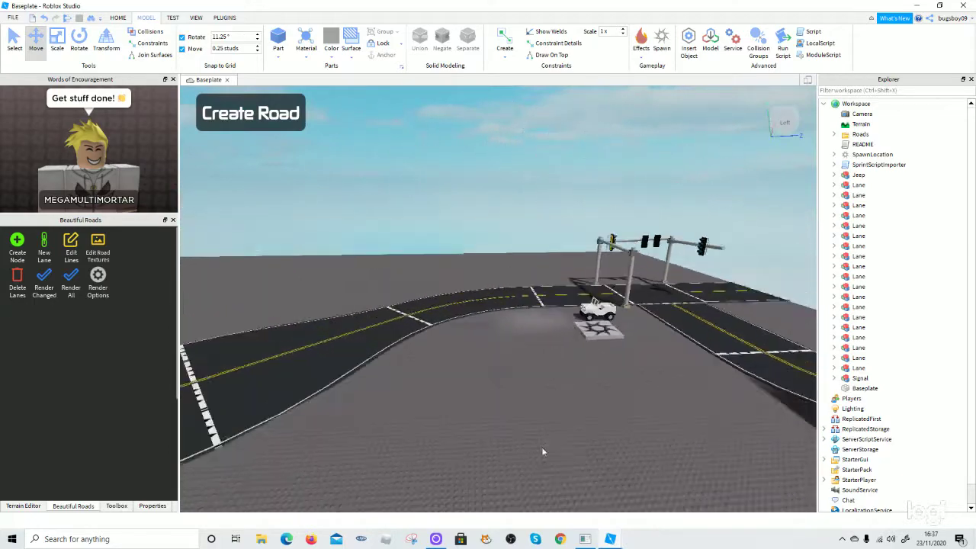
Select a lane of the widened road section for texture editing, try the Concrete road type and return it to Default
right_drag(538, 393, 457, 404)
scroll(525, 381, up, 2)
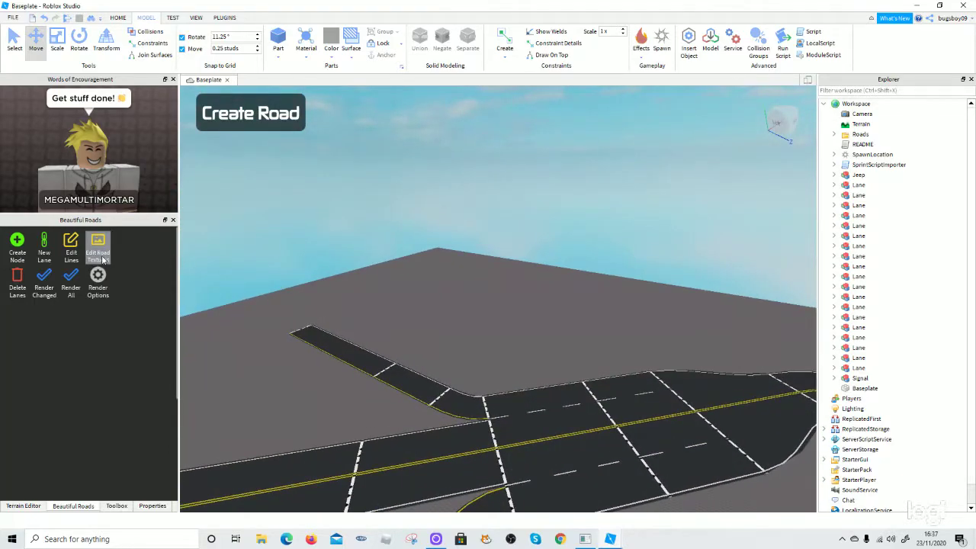
click(102, 260)
key(w)
right_drag(378, 304, 397, 309)
key(w)
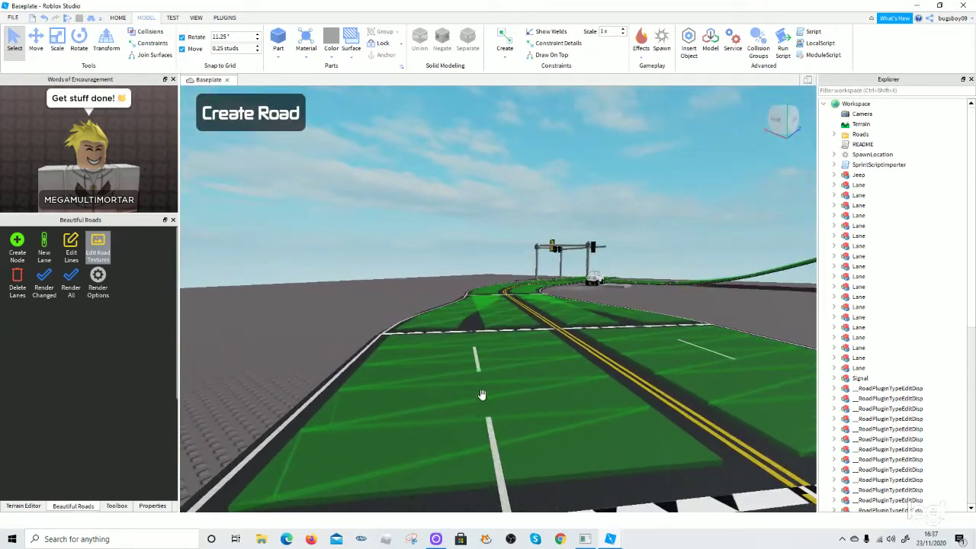
click(484, 412)
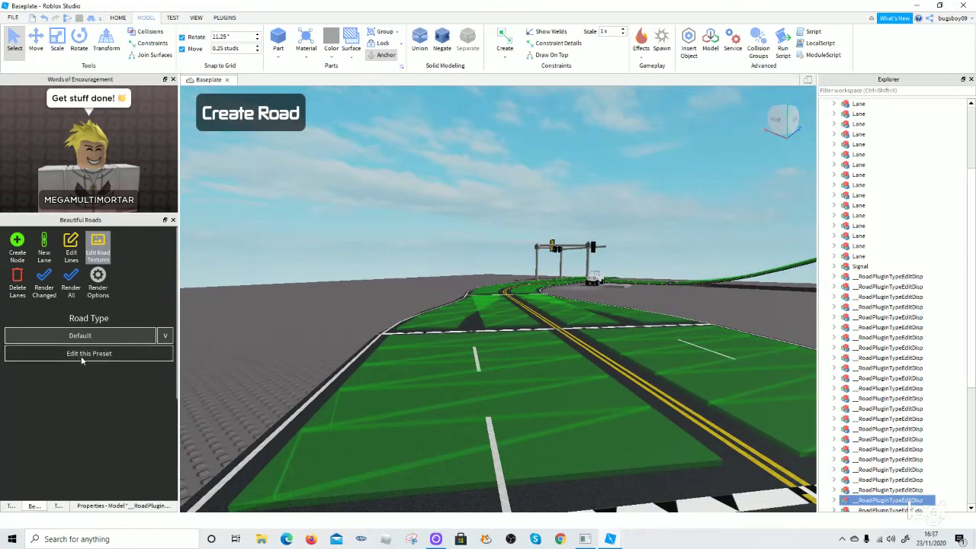
click(164, 335)
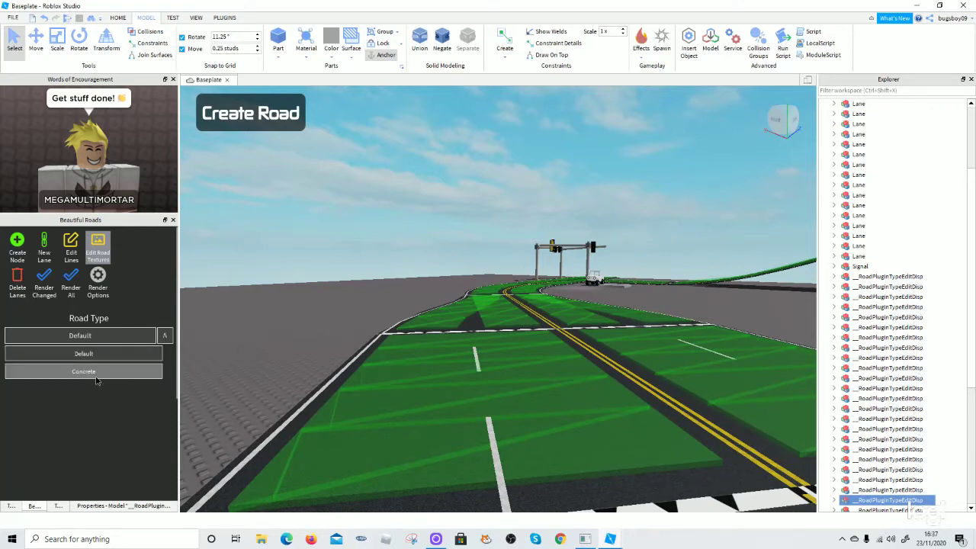
click(163, 335)
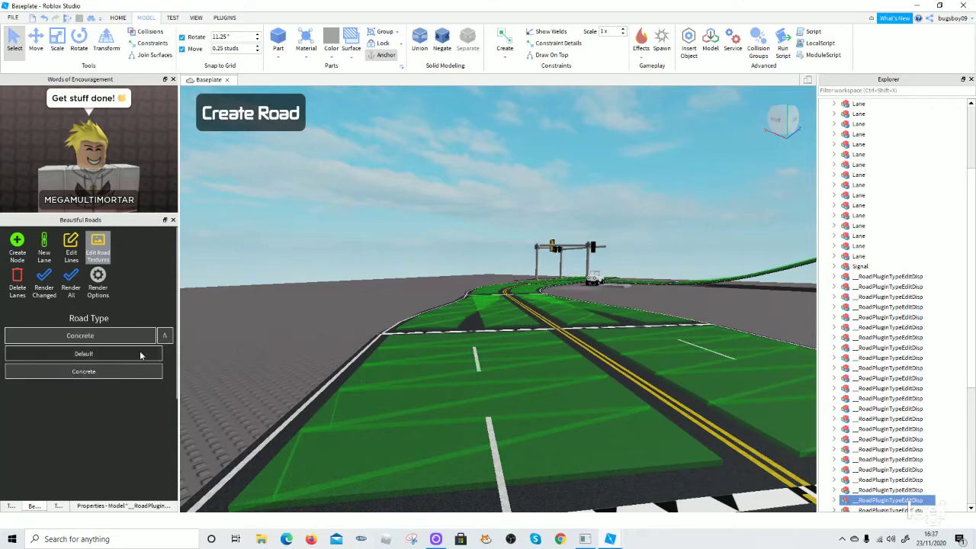
click(141, 353)
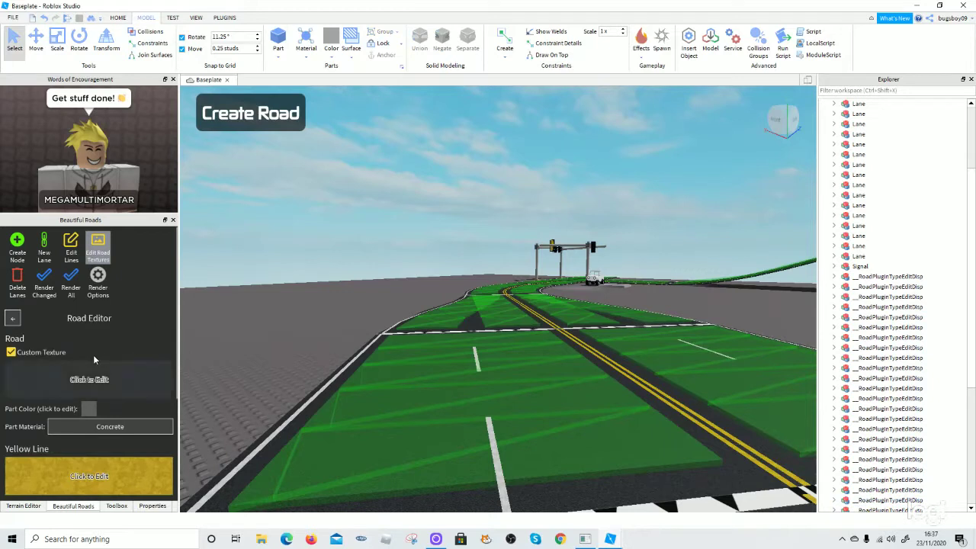
Review the road, yellow line and white line texture settings in the preset's Road Editor, and leave road texture editing
scroll(23, 286, up, 2)
scroll(32, 288, down, 4)
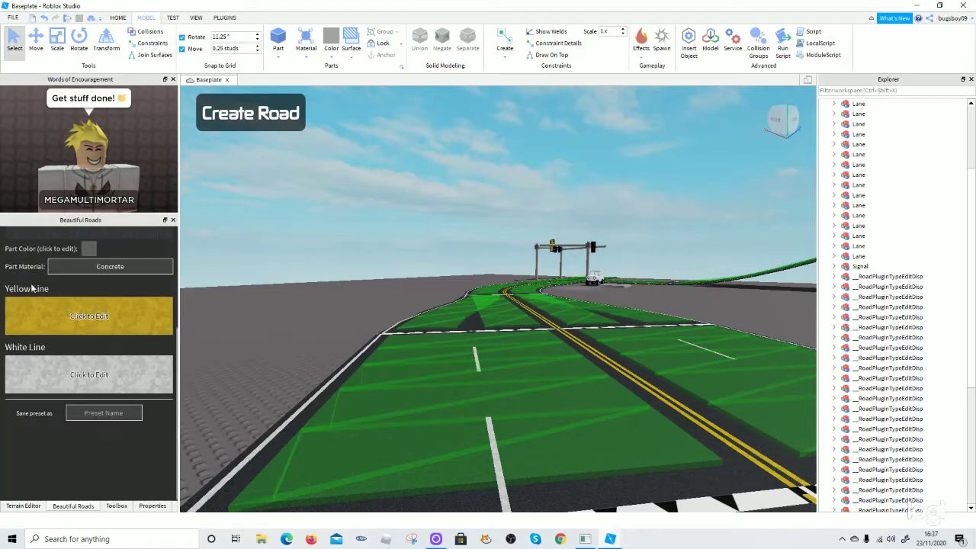
scroll(30, 289, up, 5)
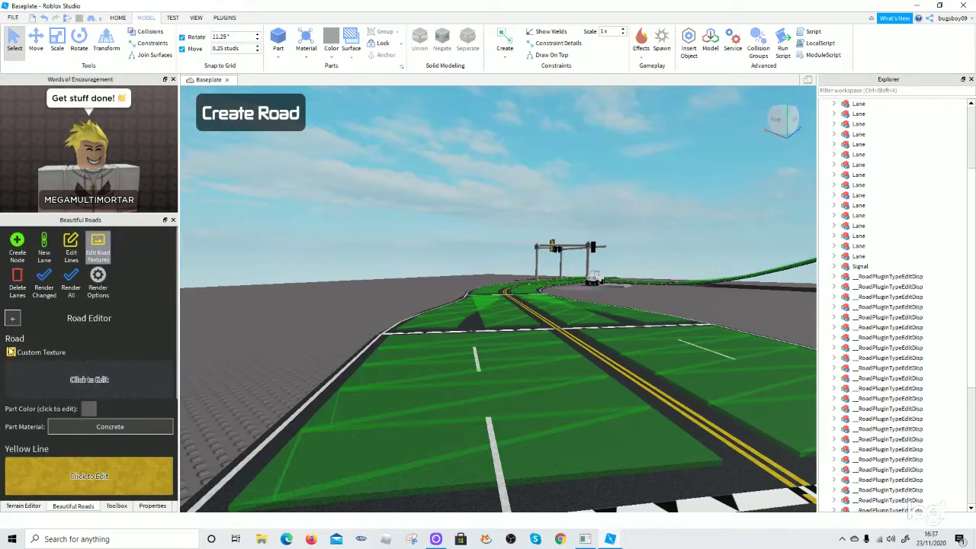
click(12, 318)
click(102, 254)
Examine the road layout from the single-lane branches along the main road to the signalled T-junction and the raised ramp
scroll(455, 310, down, 8)
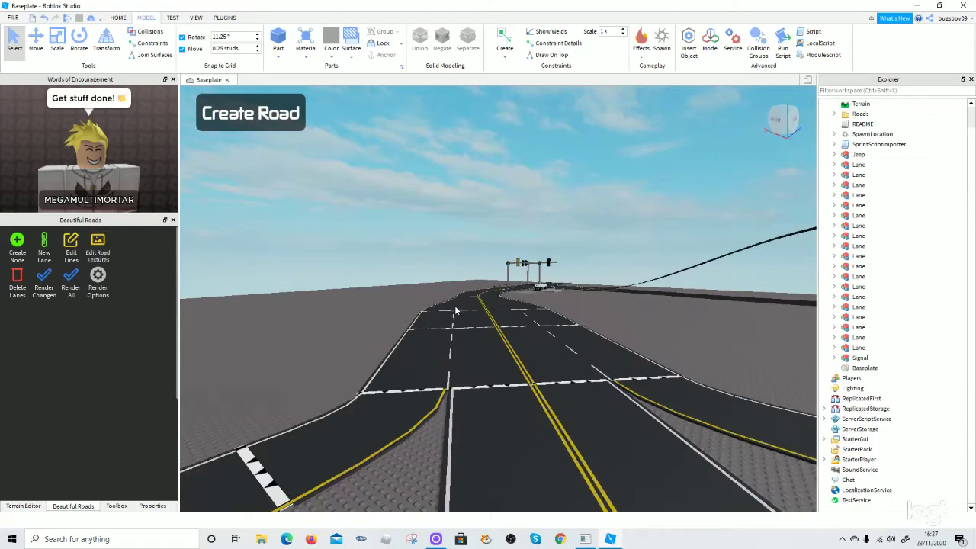
scroll(480, 312, up, 12)
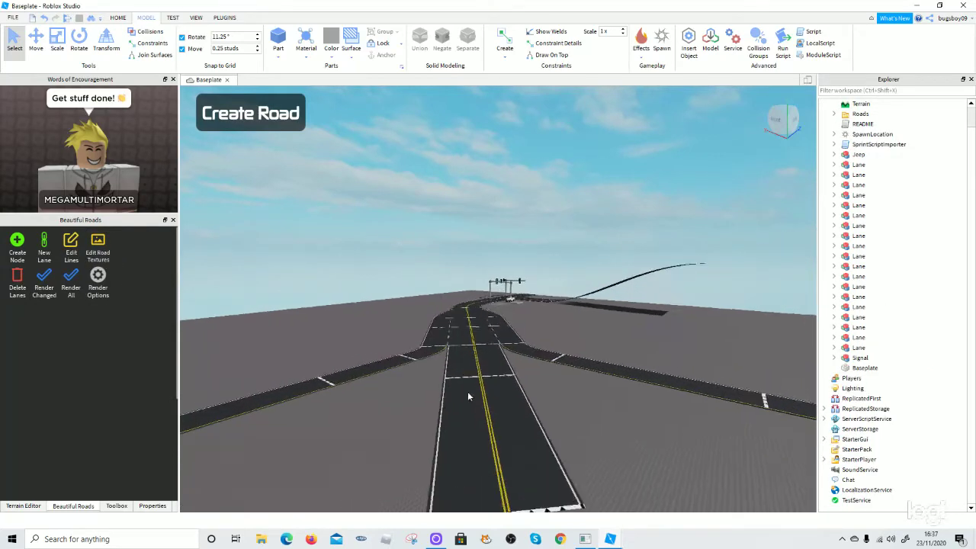
scroll(463, 241, up, 12)
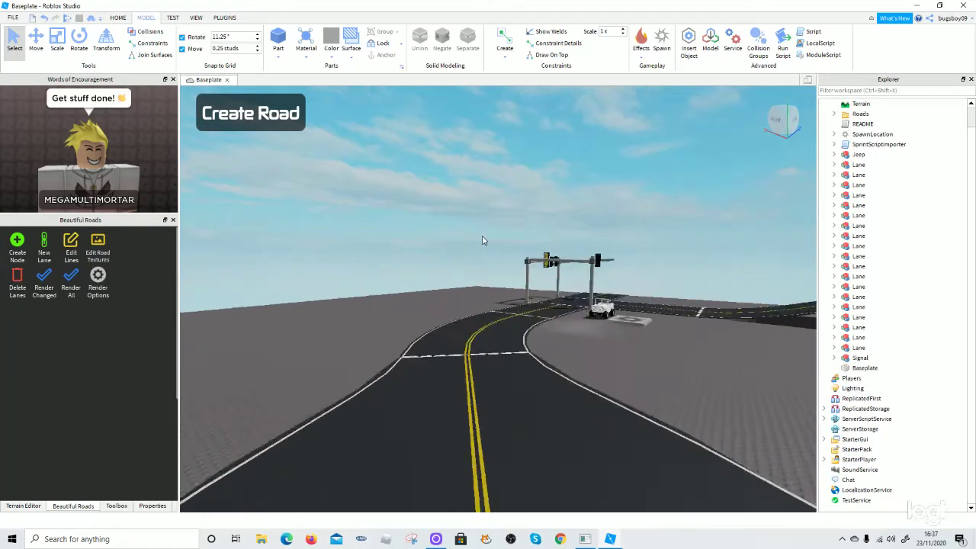
scroll(660, 309, up, 2)
scroll(661, 309, up, 2)
scroll(395, 328, up, 3)
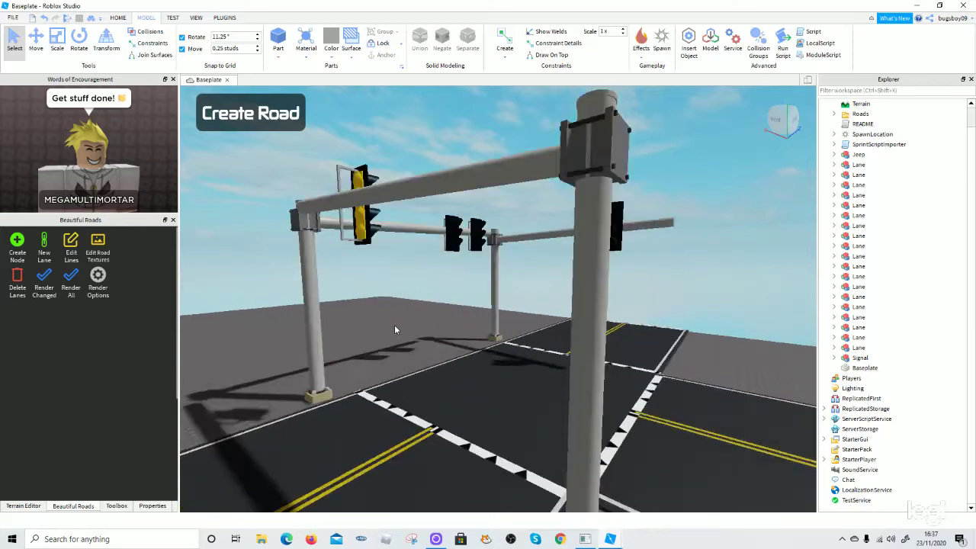
scroll(397, 329, down, 6)
right_drag(395, 328, 397, 325)
scroll(396, 329, up, 8)
scroll(295, 294, up, 6)
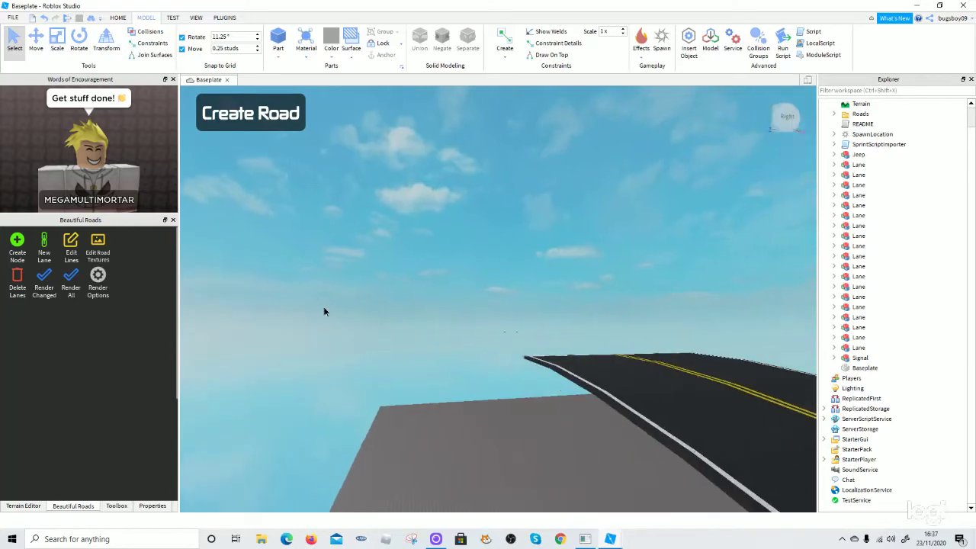
Delete the curved lane joining a single-lane branch to the main road, and recreate it between the same two nodes, rendering both changes
right_drag(325, 309, 337, 312)
scroll(338, 312, down, 3)
scroll(375, 284, up, 10)
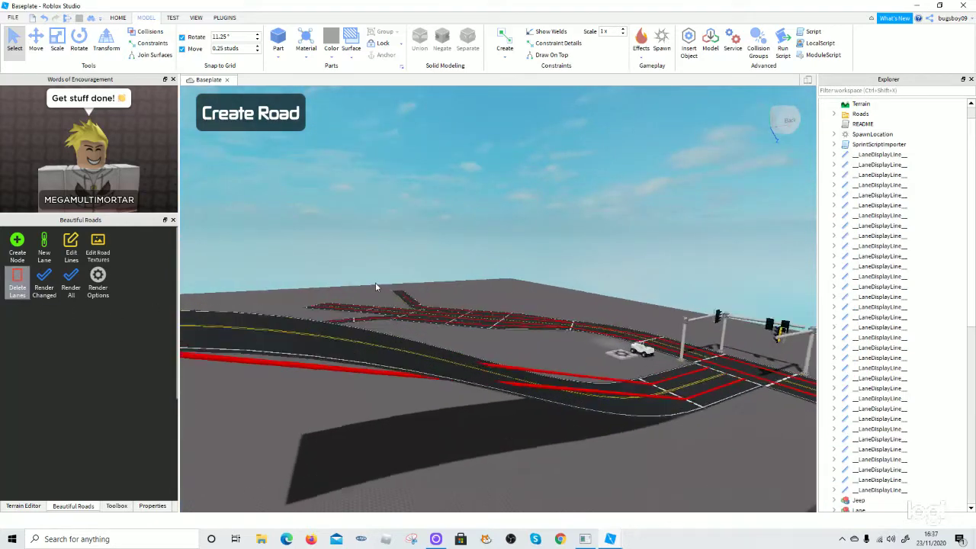
scroll(438, 385, up, 4)
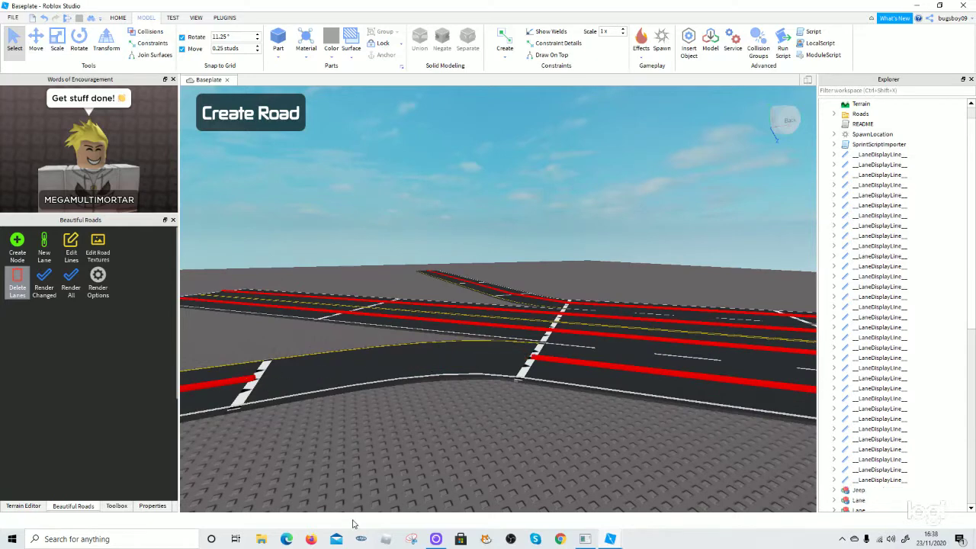
click(43, 280)
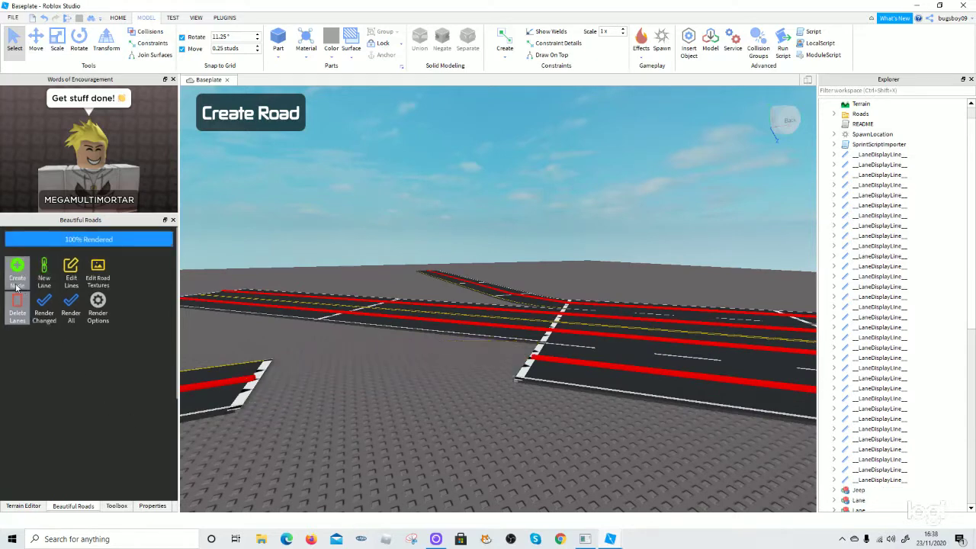
click(17, 284)
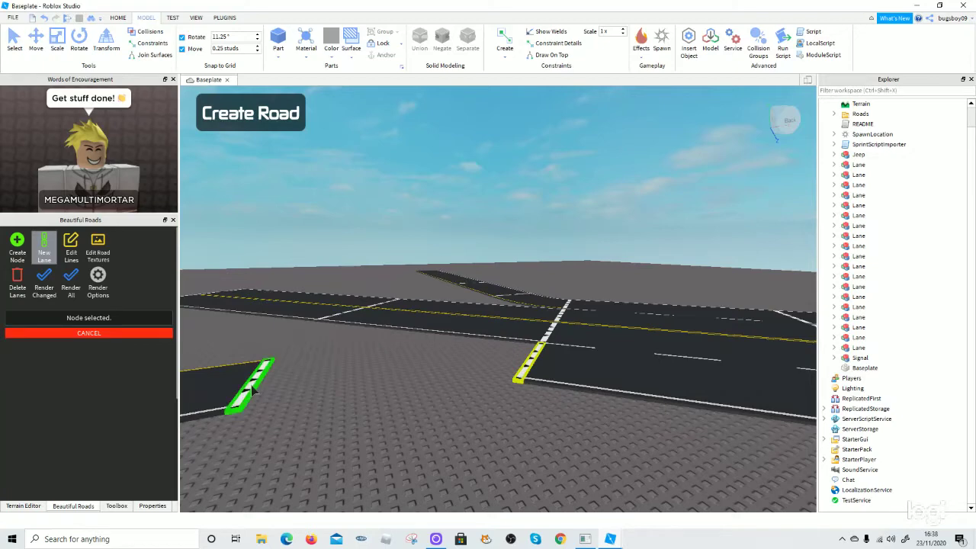
click(53, 294)
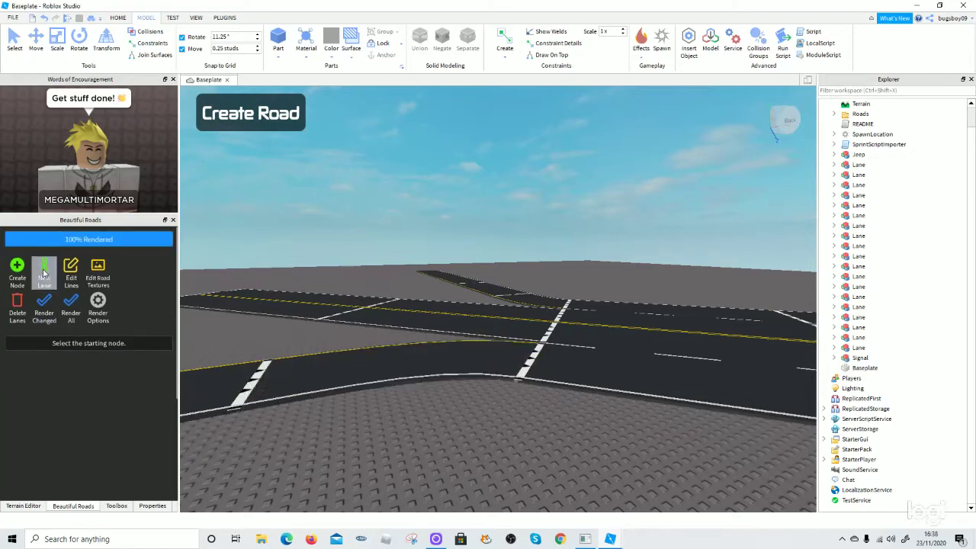
Open the README script in the Workspace to look over its contents, and close it
right_drag(321, 319, 313, 329)
scroll(314, 328, down, 15)
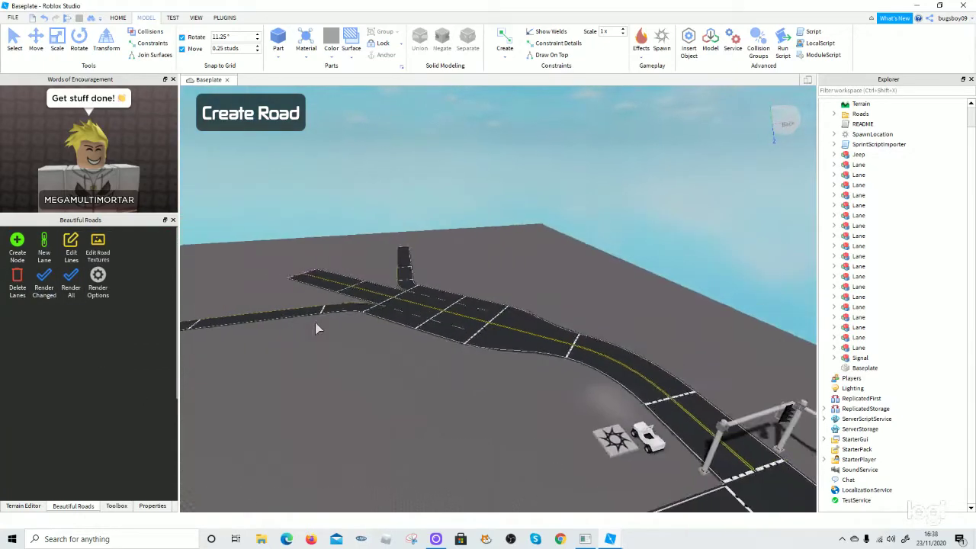
scroll(323, 426, down, 3)
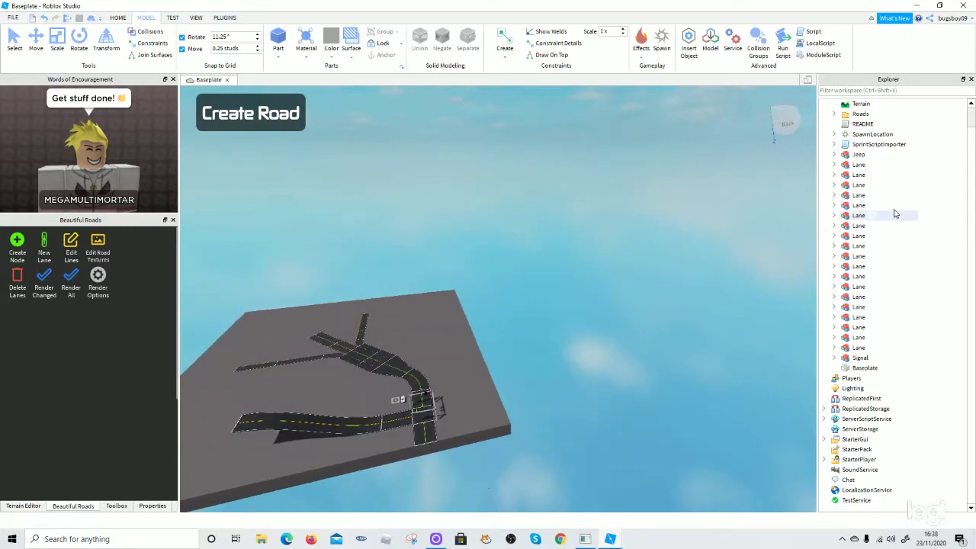
double_click(863, 123)
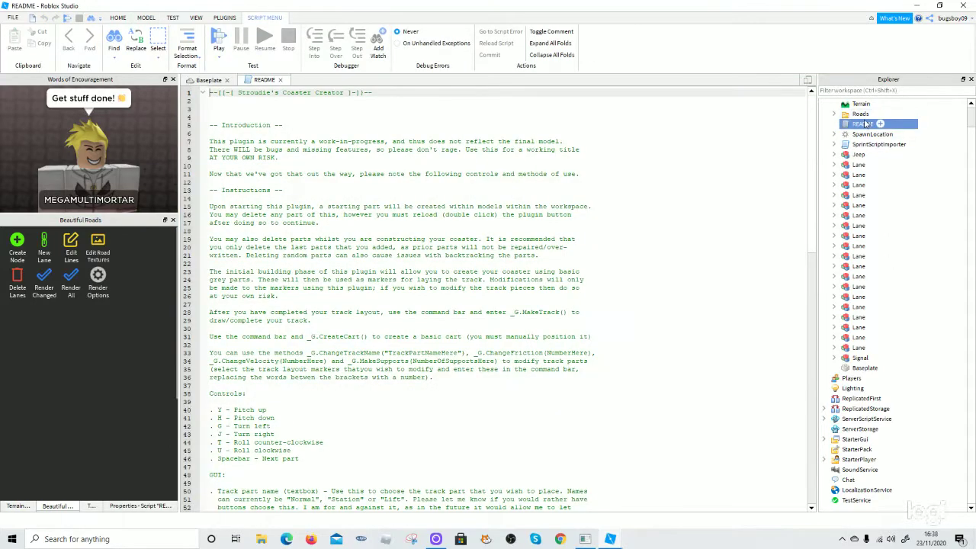
click(281, 80)
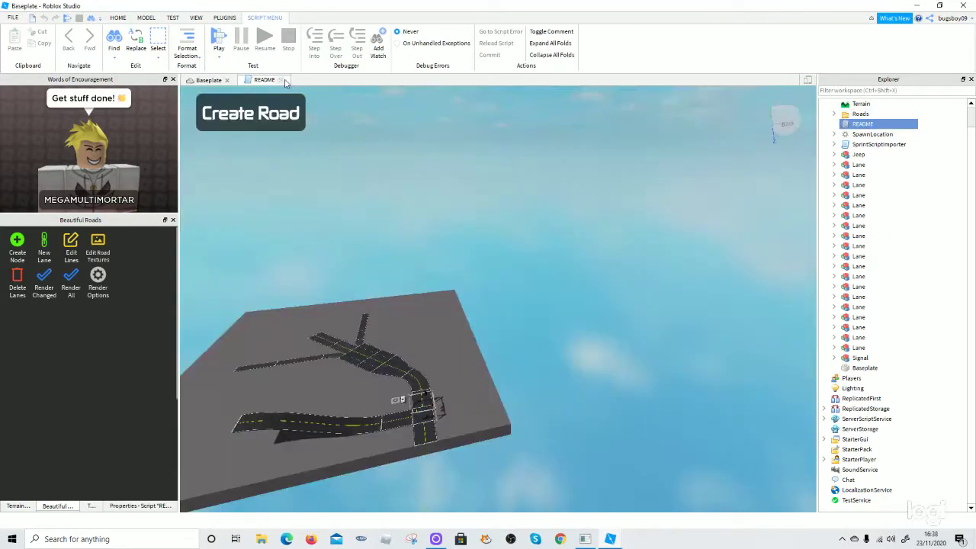
Expand the Roads folder in the Workspace and locate the lane of folder 0_100232 at the signalled T-junction
click(834, 115)
scroll(715, 262, down, 1)
scroll(715, 262, up, 1)
right_drag(649, 266, 596, 304)
scroll(596, 304, up, 4)
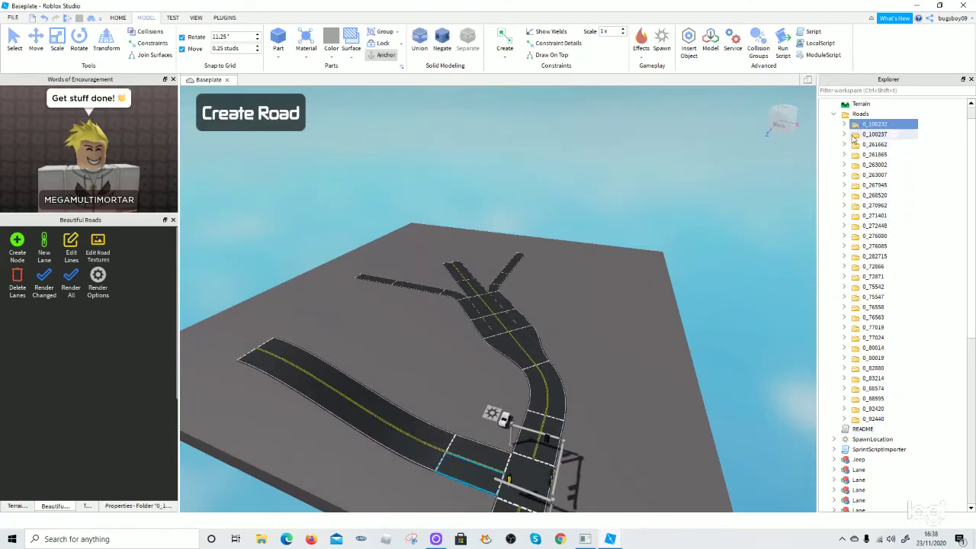
scroll(585, 291, up, 10)
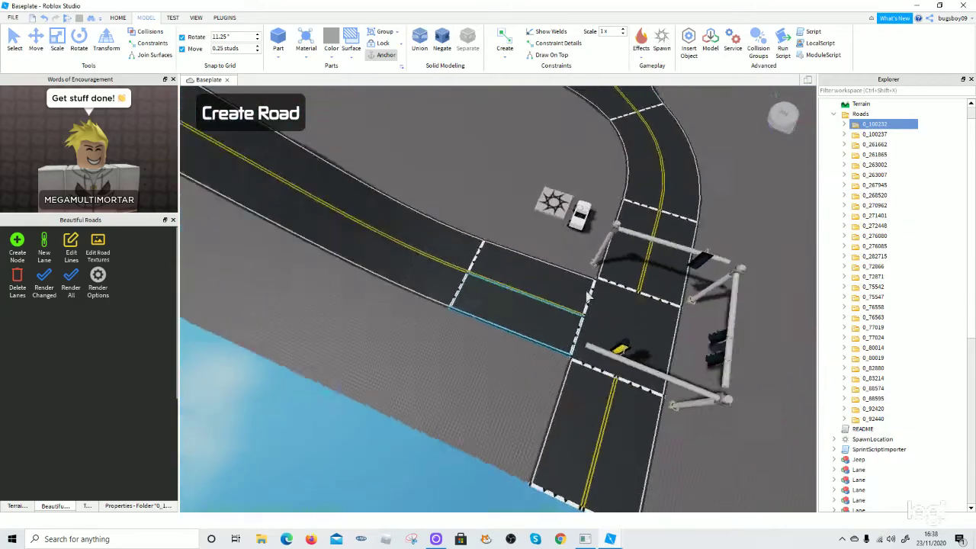
scroll(585, 294, up, 3)
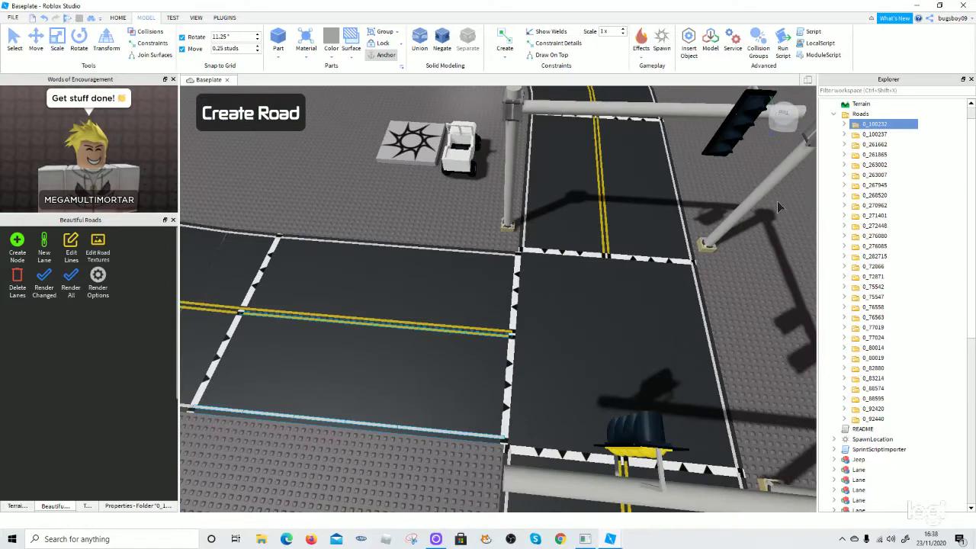
Check further lane folders inside Roads, including 0_267945 and 0_271401, and look through the Lane models in the Workspace
click(874, 135)
click(857, 145)
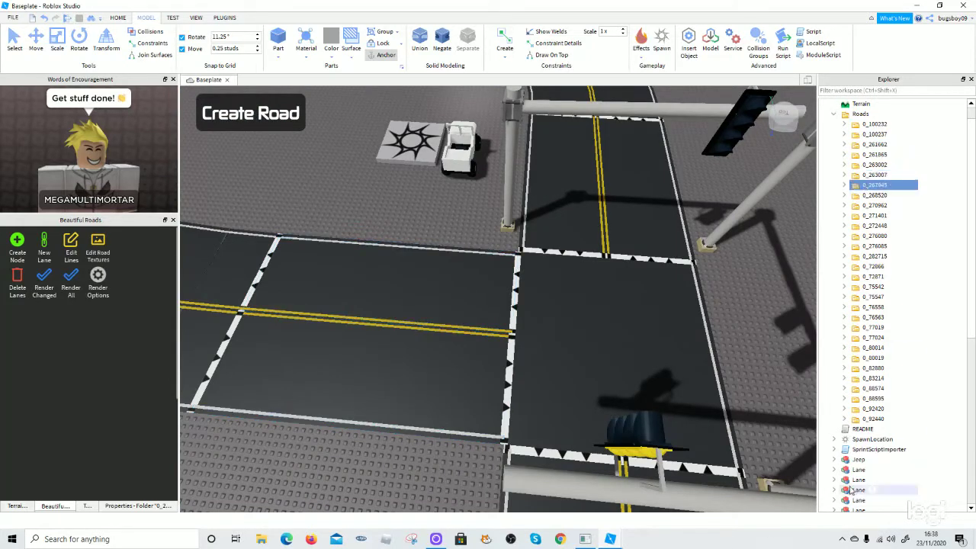
scroll(848, 490, down, 4)
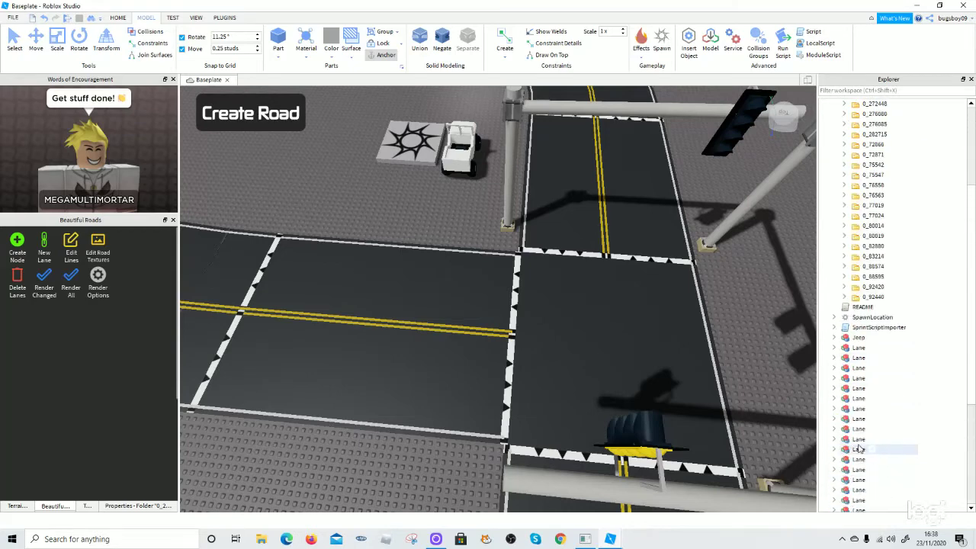
scroll(859, 449, up, 5)
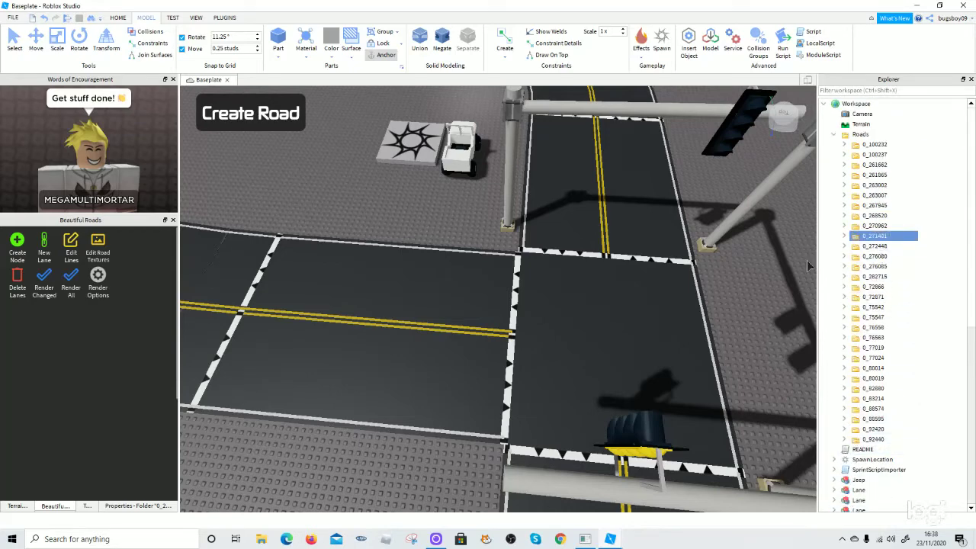
Select folders 0_261865 and 0_261662 to locate their lanes on the main road next to the single-lane branches
scroll(797, 260, down, 5)
scroll(610, 275, down, 3)
right_drag(609, 275, 505, 259)
scroll(511, 256, up, 3)
scroll(505, 259, up, 3)
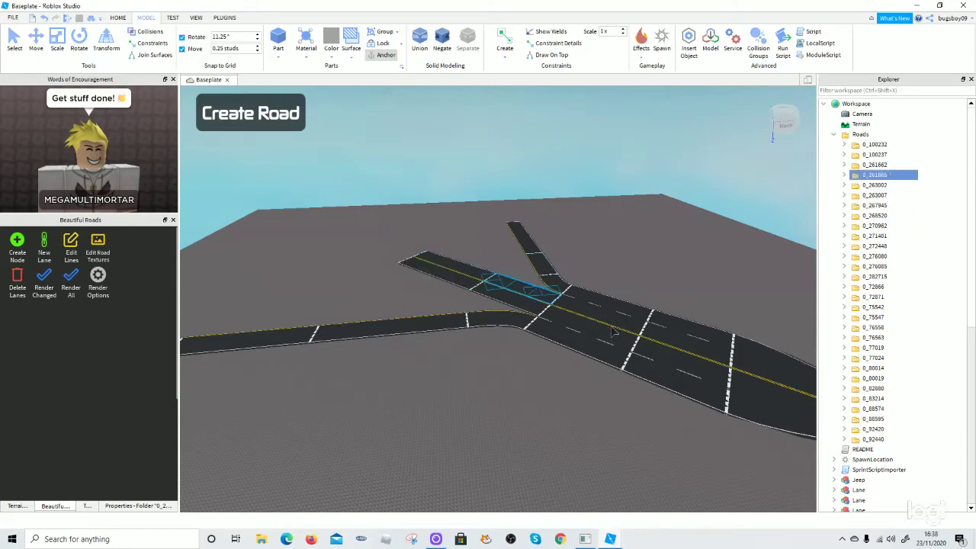
right_drag(613, 332, 618, 325)
scroll(618, 325, up, 3)
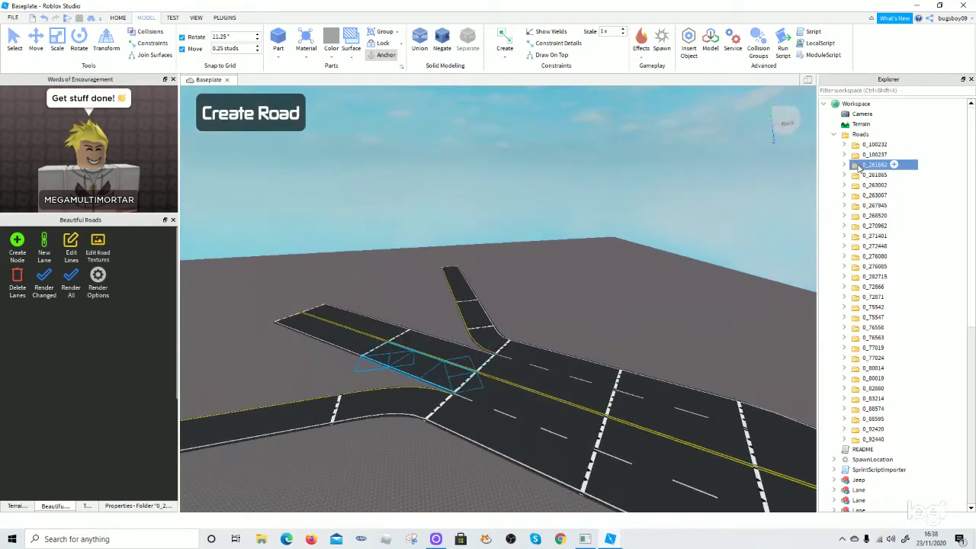
Select folder 0_100237 to locate its lane on the side road beside the signalled T-junction
right_drag(649, 277, 650, 278)
scroll(649, 278, up, 3)
scroll(649, 277, up, 5)
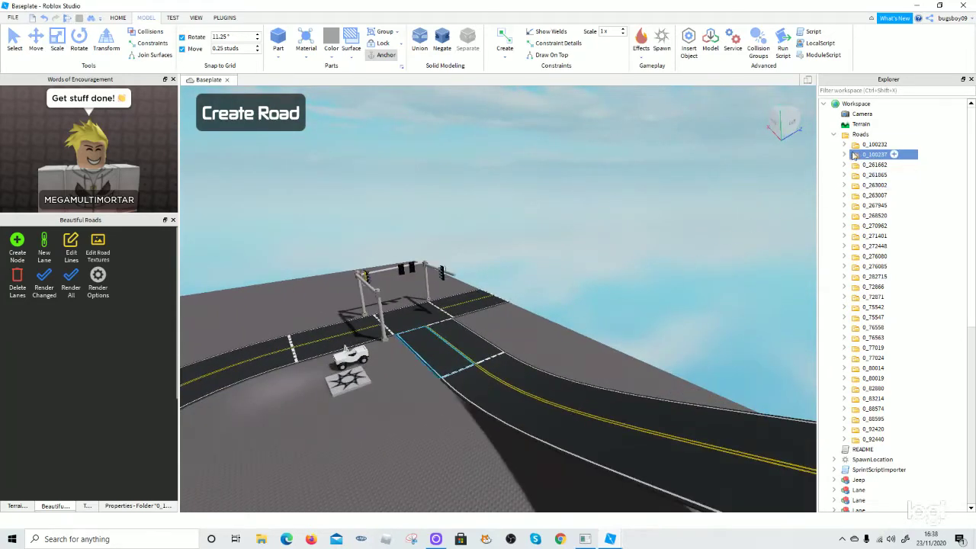
Select folder 0_276085, inspect its lane along the raised ramp, and expand the folder to list its triangle subfolders
click(864, 270)
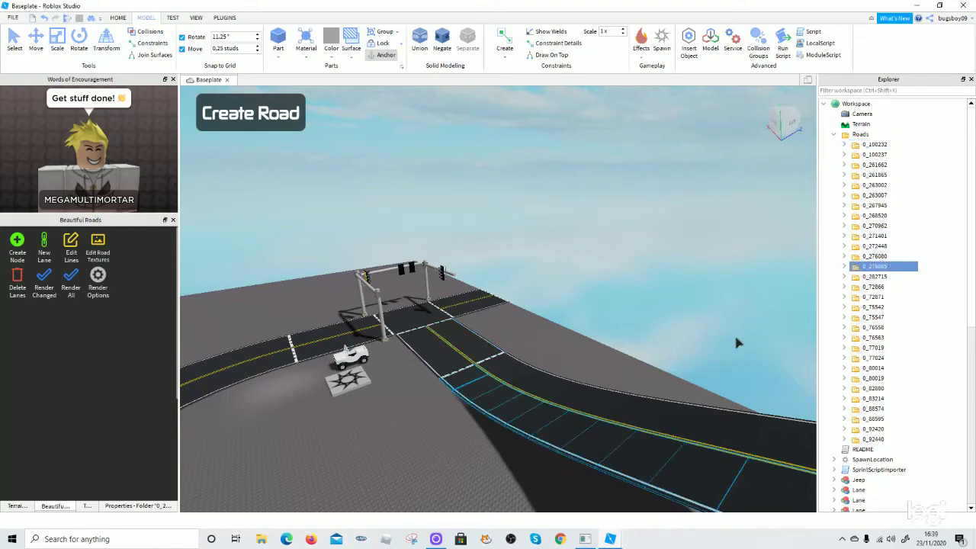
right_drag(610, 431, 609, 431)
scroll(546, 466, up, 4)
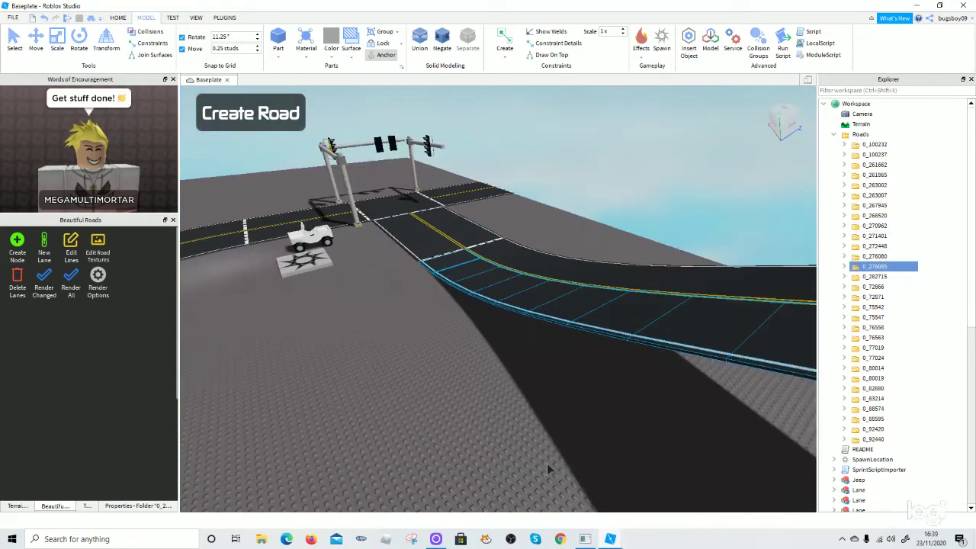
right_drag(539, 401, 541, 401)
scroll(540, 401, down, 5)
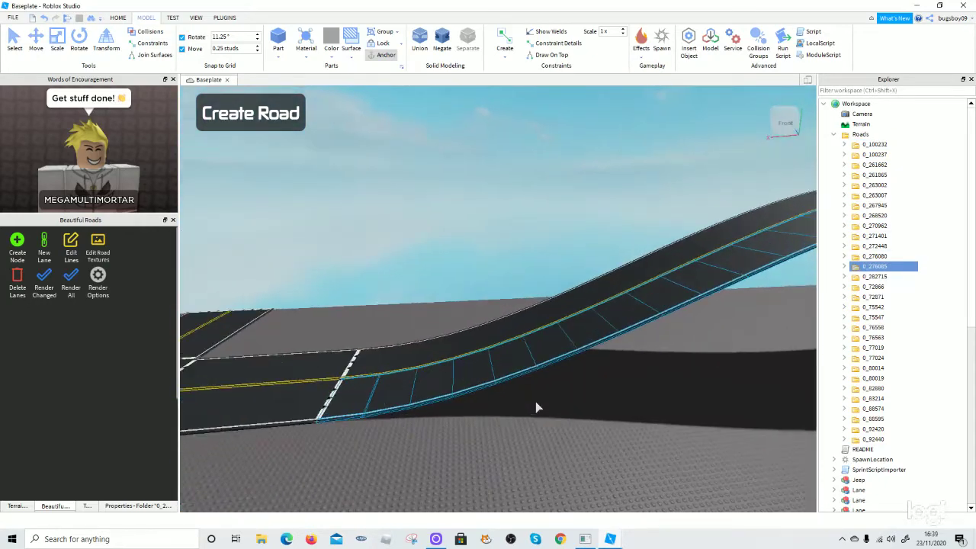
click(844, 268)
scroll(768, 327, down, 4)
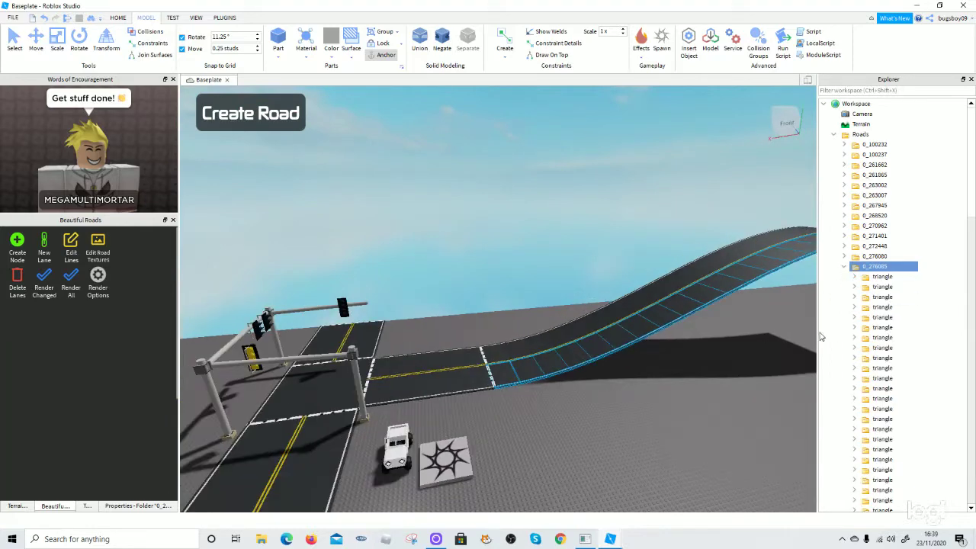
Look through the triangle folders and parts inside folder 0_276085, and select a part to locate it on the raised ramp
scroll(868, 340, down, 6)
scroll(873, 345, down, 5)
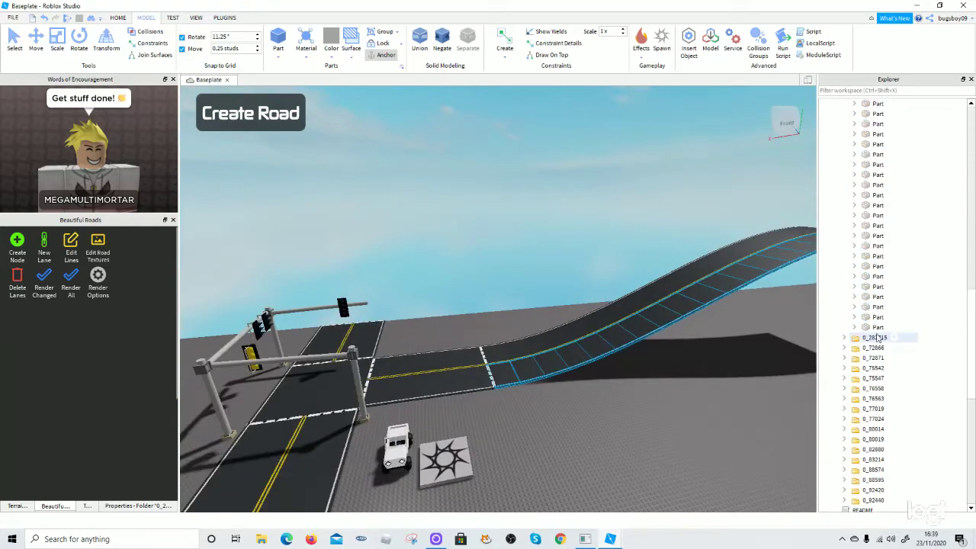
scroll(689, 334, up, 4)
right_drag(689, 334, 694, 335)
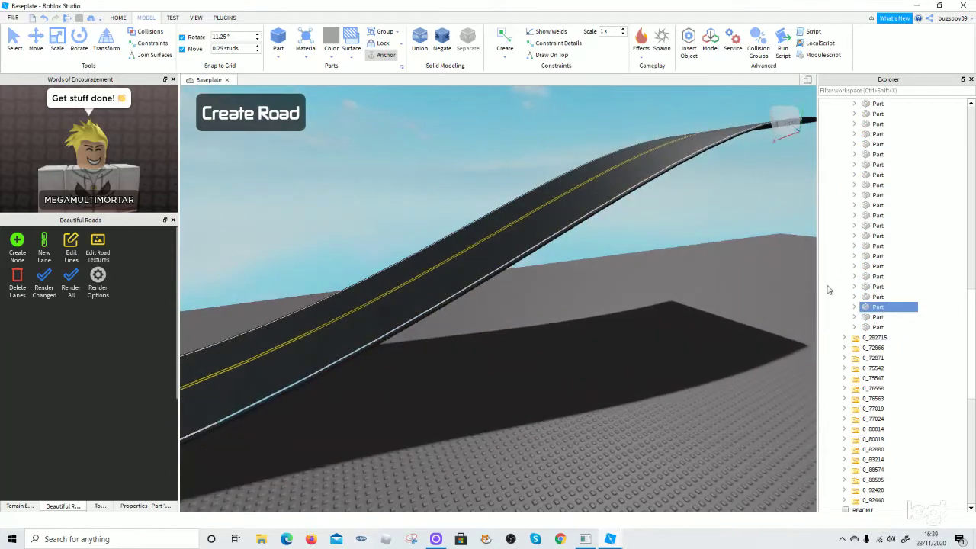
Select the last triangle folder in 0_276085 and inspect the ramp and the curved road surface from close up
scroll(877, 248, up, 6)
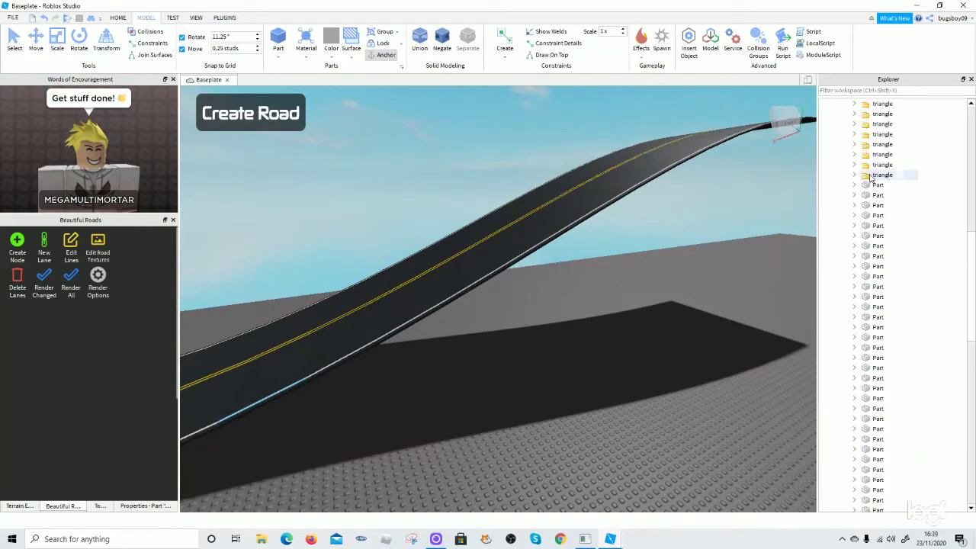
key(w)
right_drag(624, 303, 612, 297)
key(w)
key(w)
key(s)
key(s)
key(w)
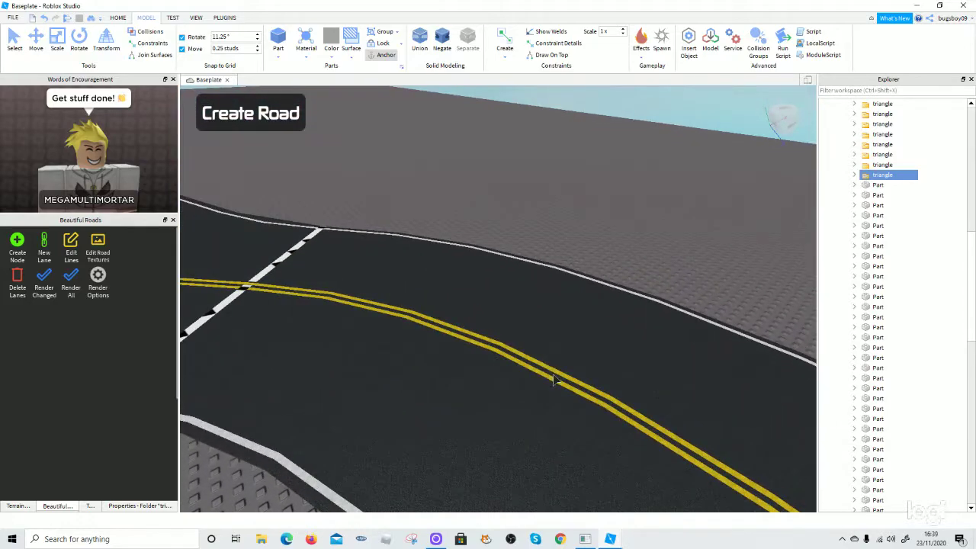
key(w)
right_drag(548, 357, 548, 358)
key(s)
Collapse the Roads folder in the Workspace
scroll(907, 190, up, 8)
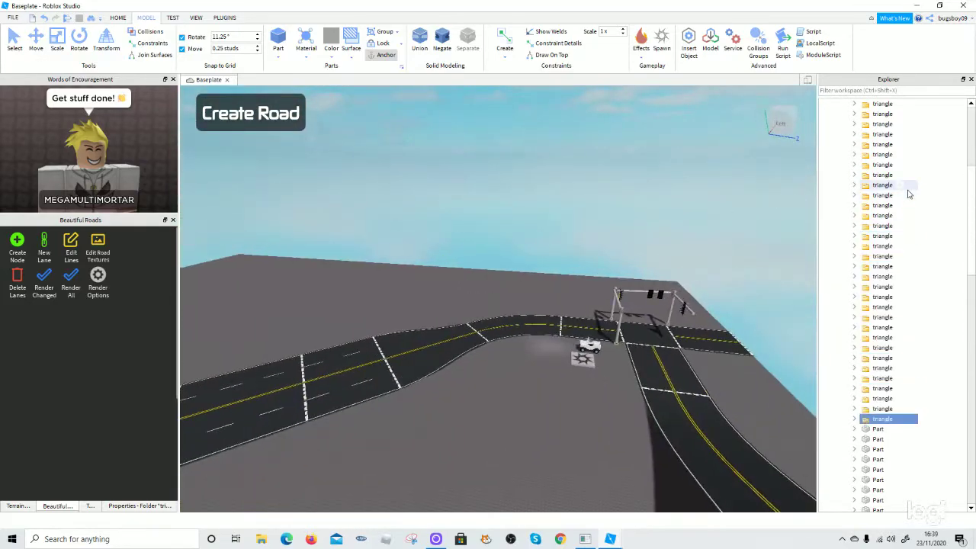
scroll(907, 195, up, 10)
click(834, 134)
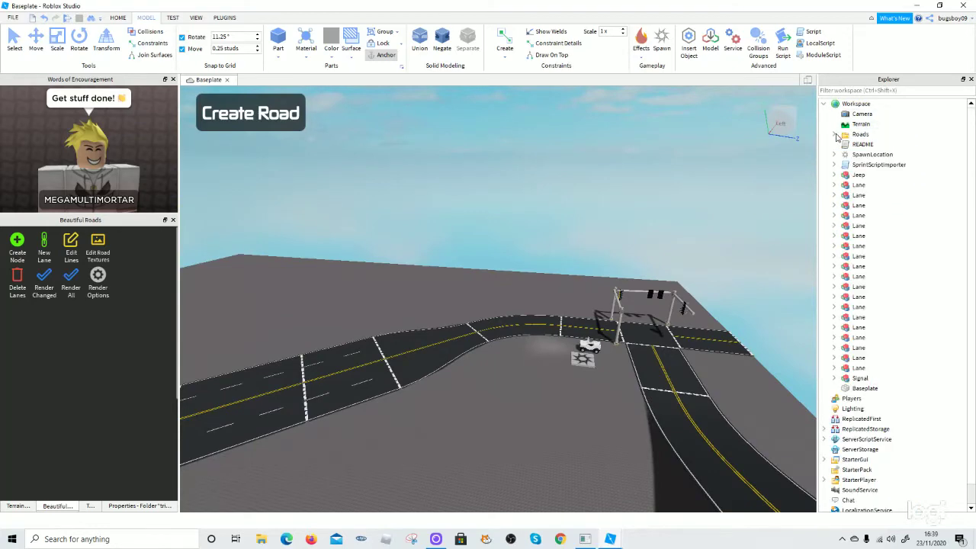
Create a new road node on the empty baseplate beside the single-lane branch
key(w)
right_drag(521, 213, 521, 214)
click(15, 258)
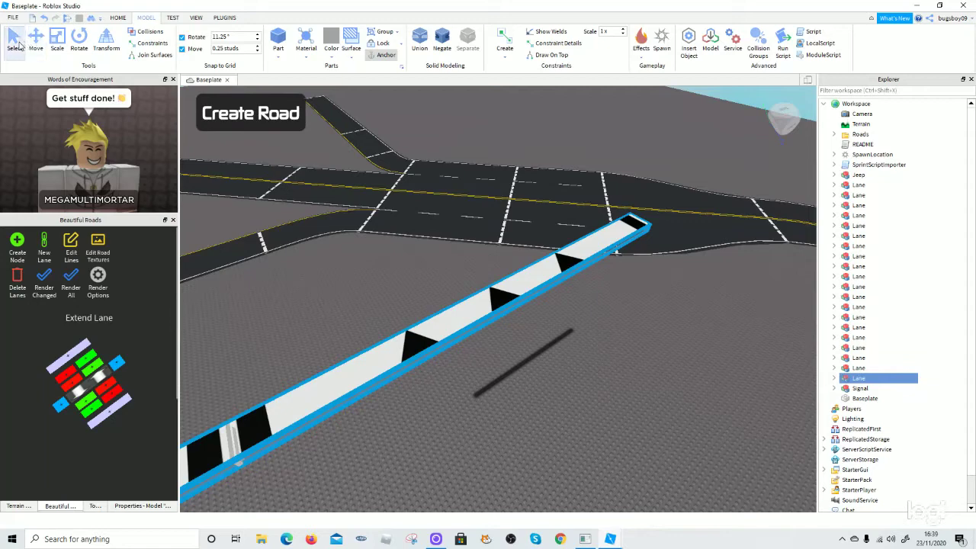
drag(344, 376, 412, 437)
right_drag(416, 440, 417, 440)
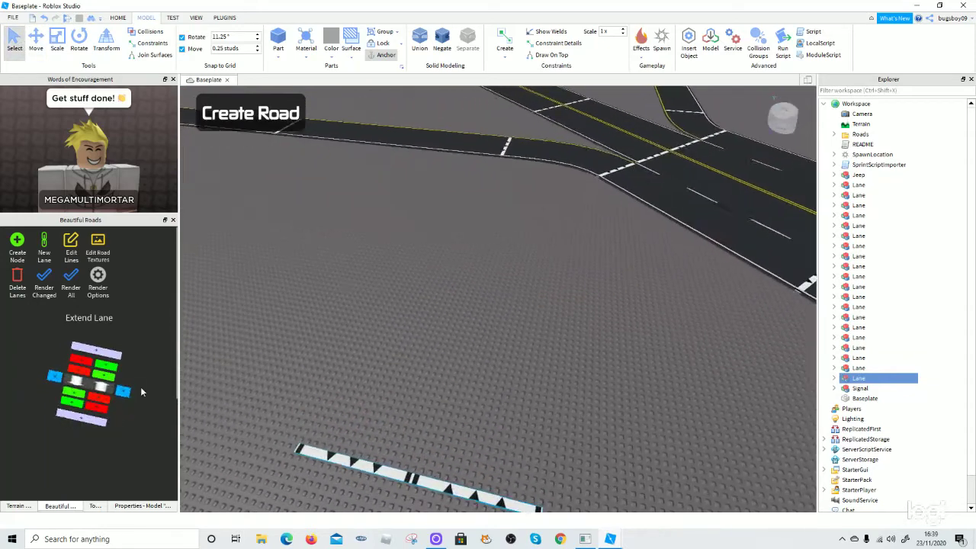
Extend the lane with a second node, move it forward and above the baseplate, and rotate it to turn the road
click(95, 353)
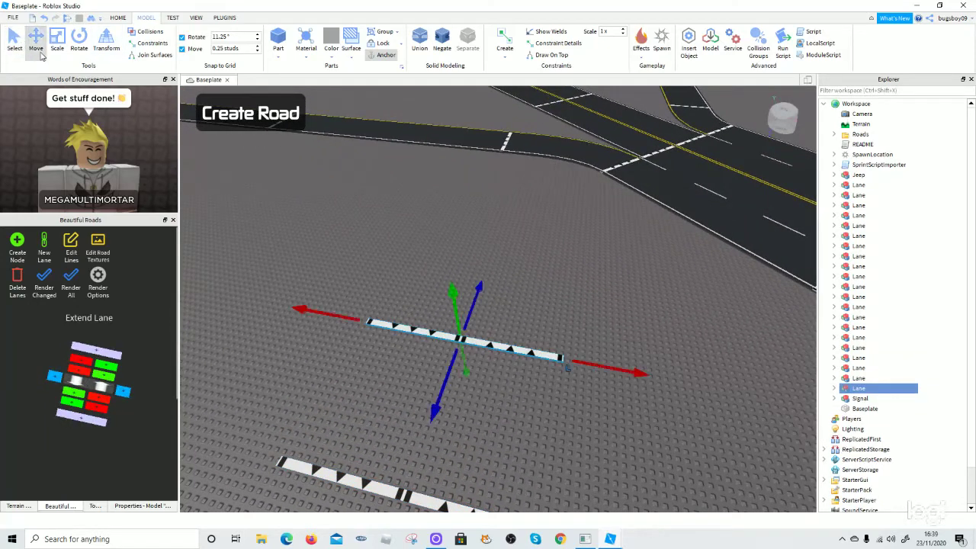
drag(483, 288, 497, 108)
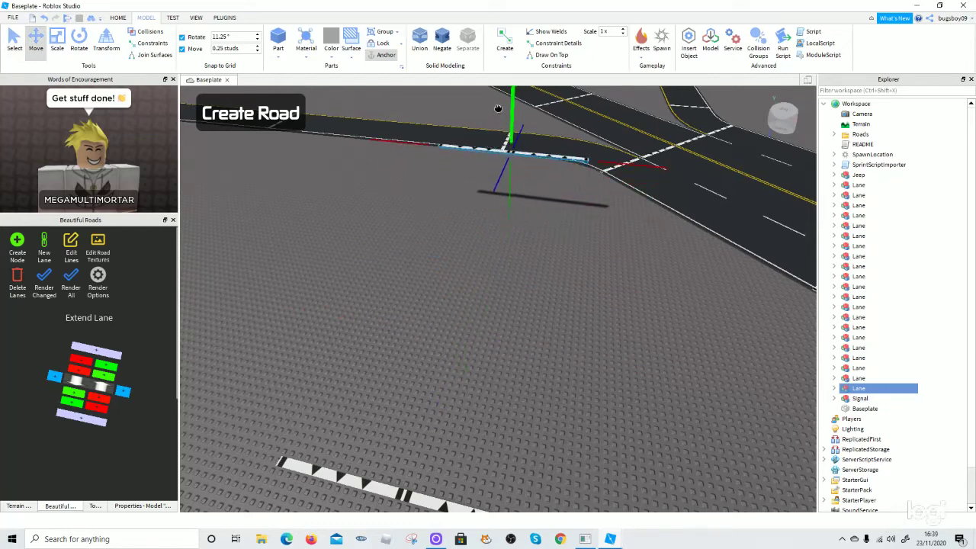
click(74, 48)
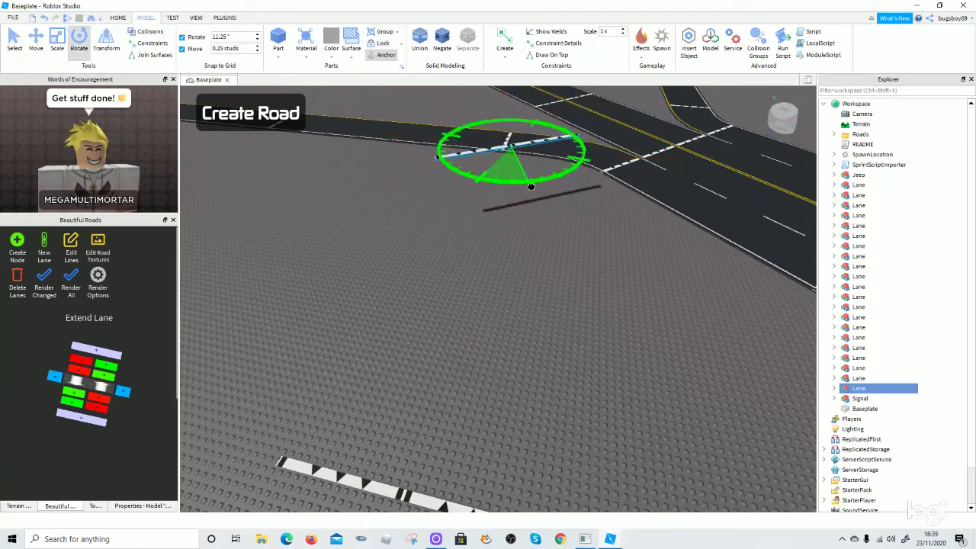
drag(530, 186, 542, 185)
key(s)
click(37, 44)
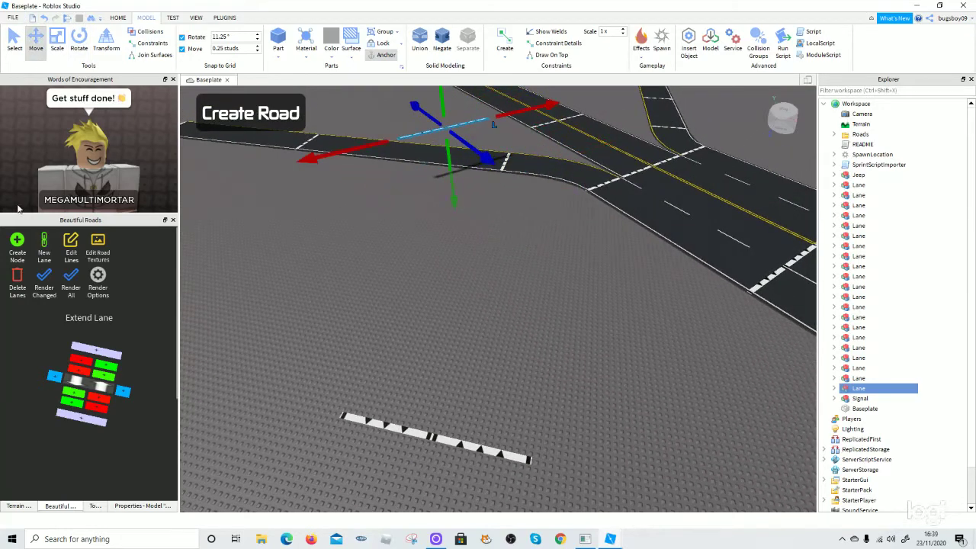
Render the changed lanes to build the raised curved road section between the two nodes
click(45, 273)
right_drag(435, 294, 416, 302)
key(w)
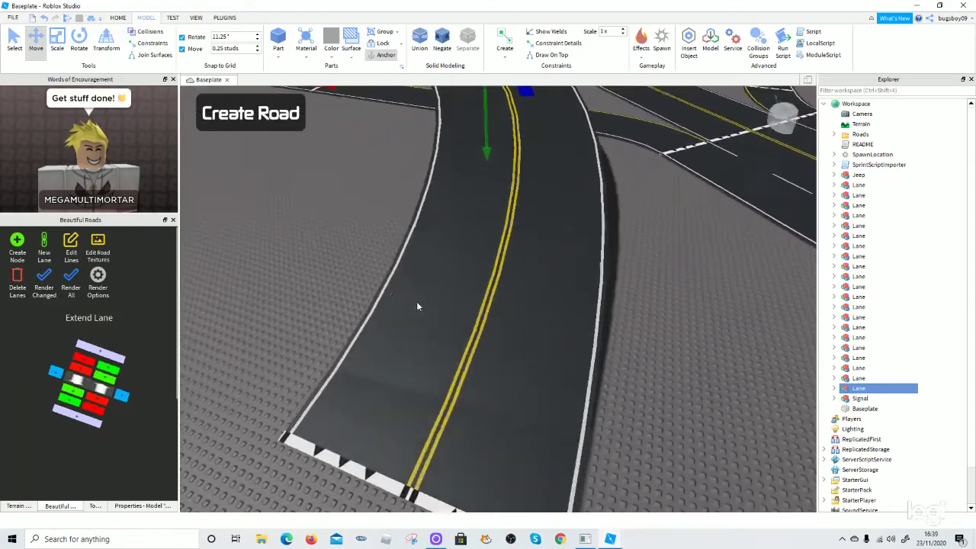
scroll(491, 244, down, 5)
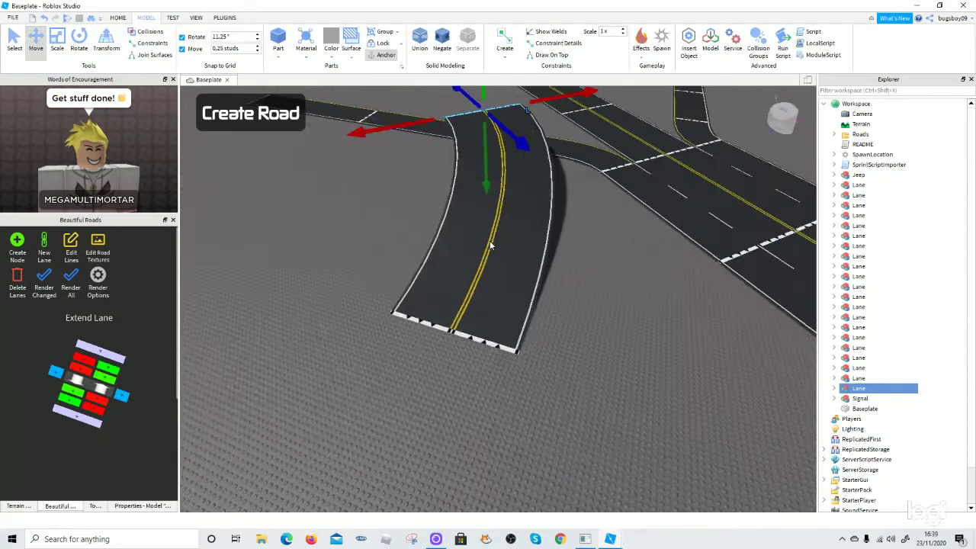
Undo the rendered section and the extended node, and delete the remaining test node
click(49, 19)
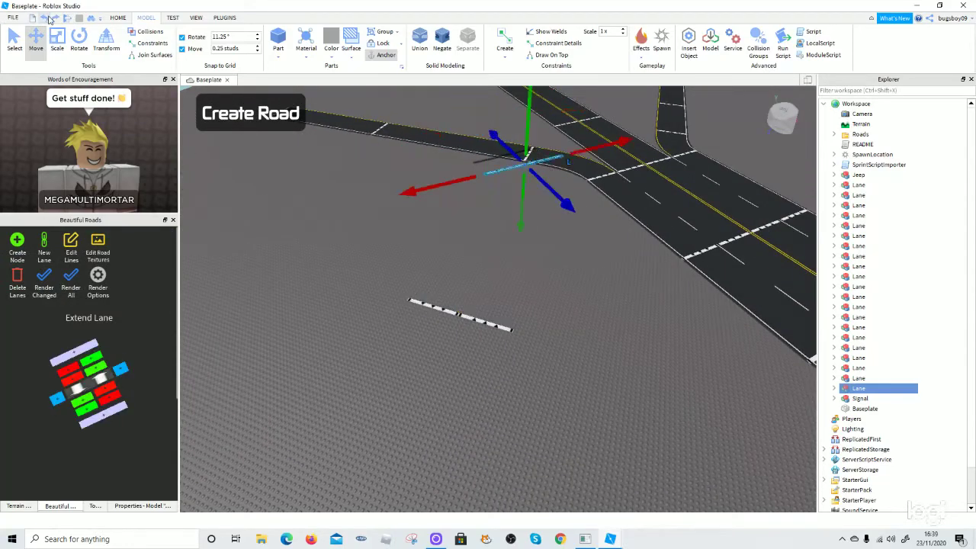
click(49, 19)
click(436, 306)
key(Delete)
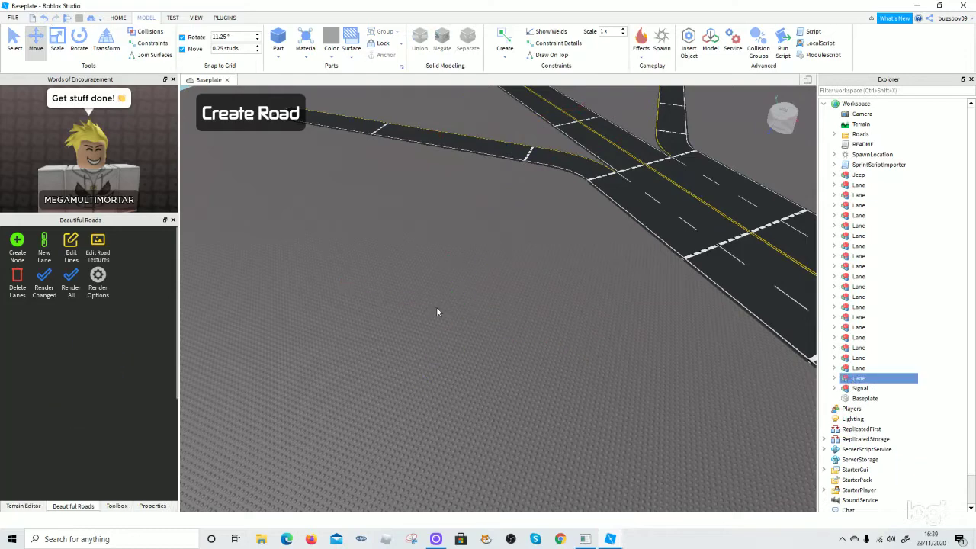
Examine the full road layout on the baseplate, including the main road's end and its two single-lane branches
scroll(483, 300, down, 10)
scroll(640, 256, down, 4)
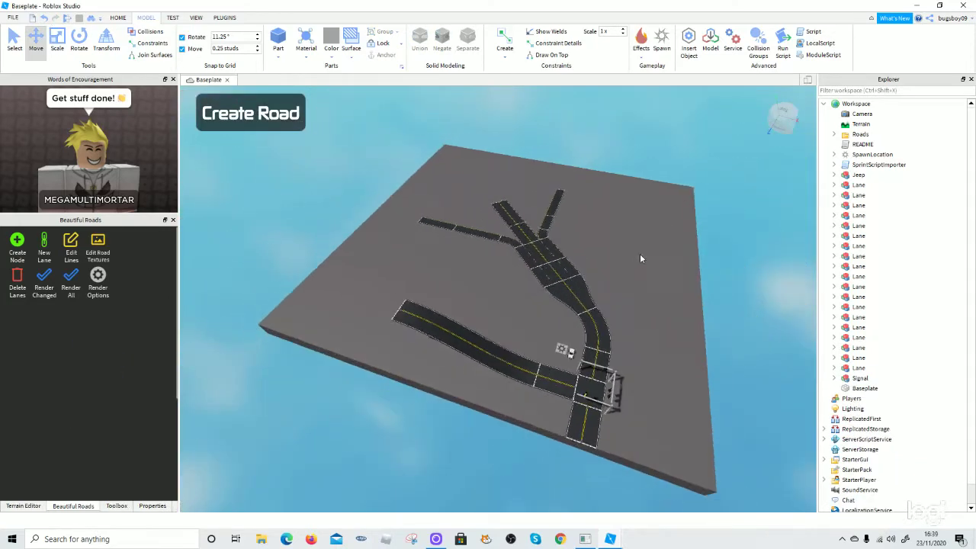
scroll(621, 301, up, 4)
scroll(614, 293, up, 10)
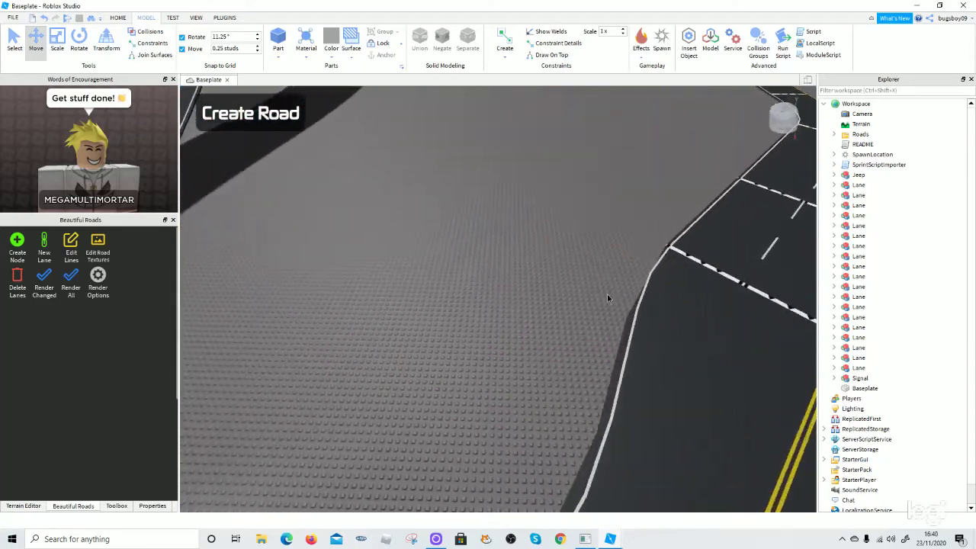
right_drag(608, 298, 675, 240)
scroll(654, 257, up, 8)
right_drag(484, 333, 494, 350)
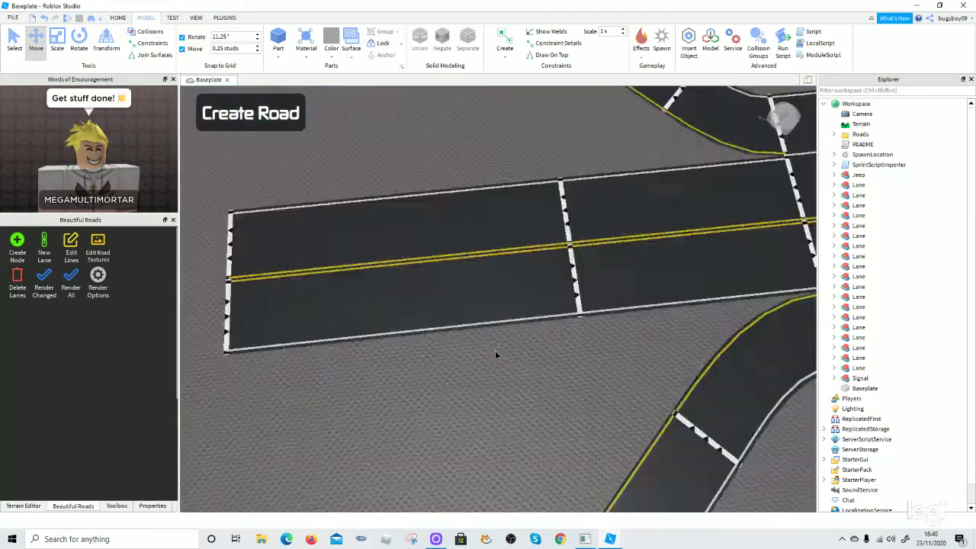
right_drag(495, 350, 542, 393)
scroll(543, 393, down, 4)
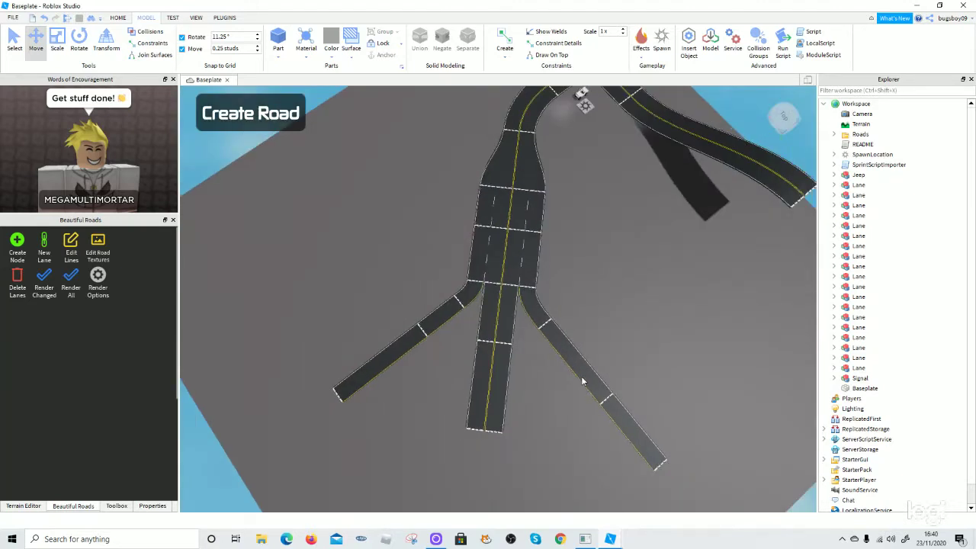
key(e)
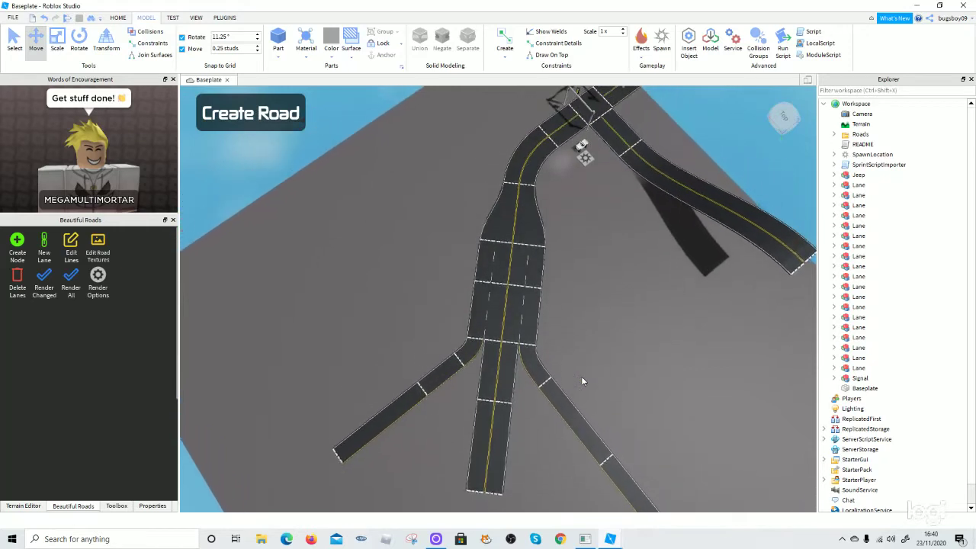
key(d)
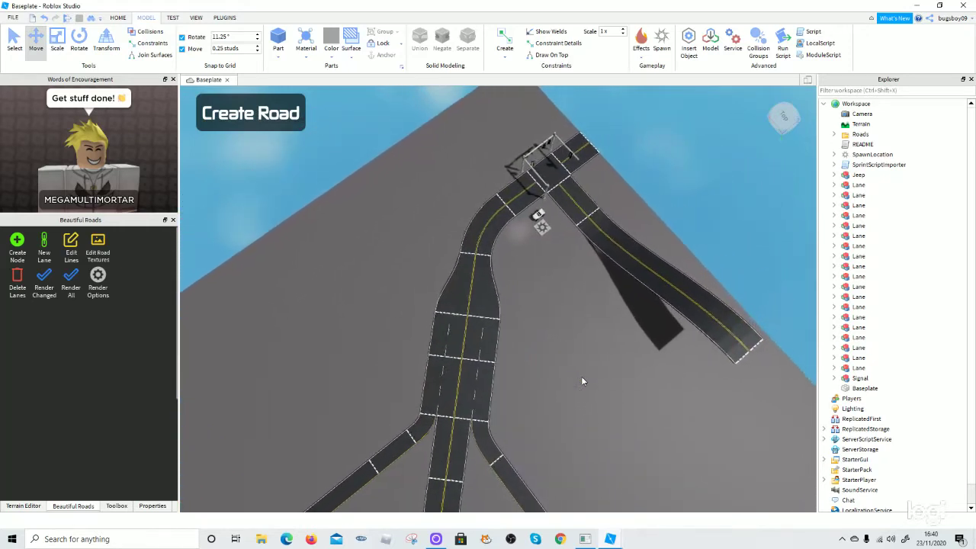
key(q)
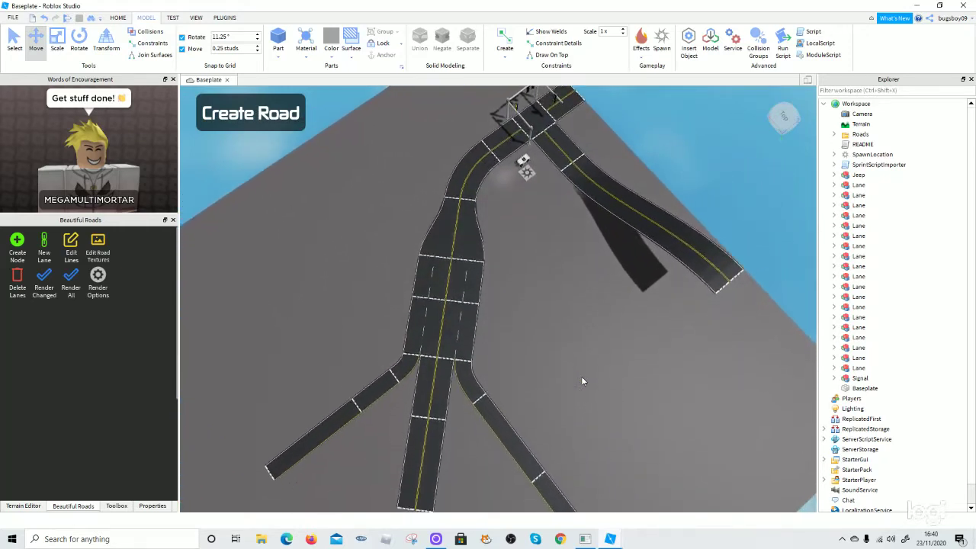
key(a)
key(q)
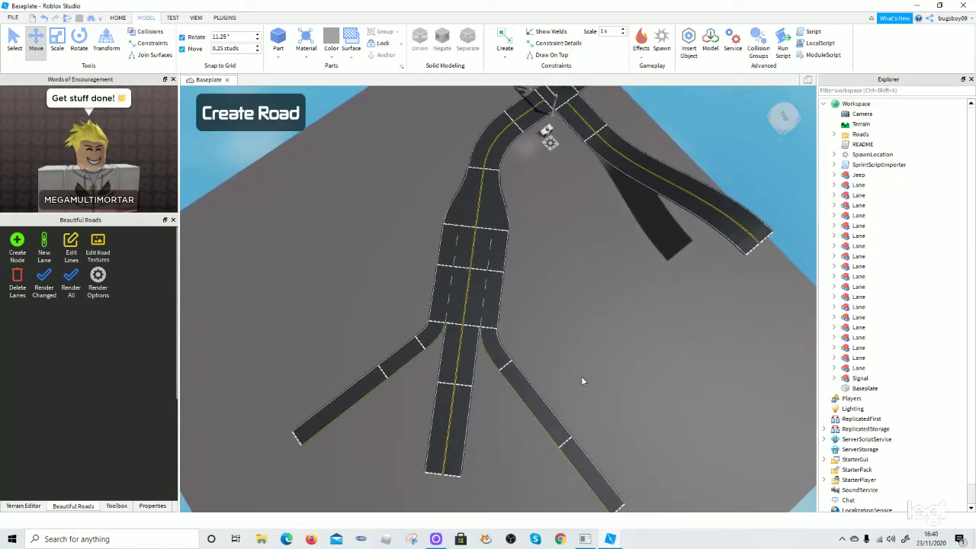
key(e)
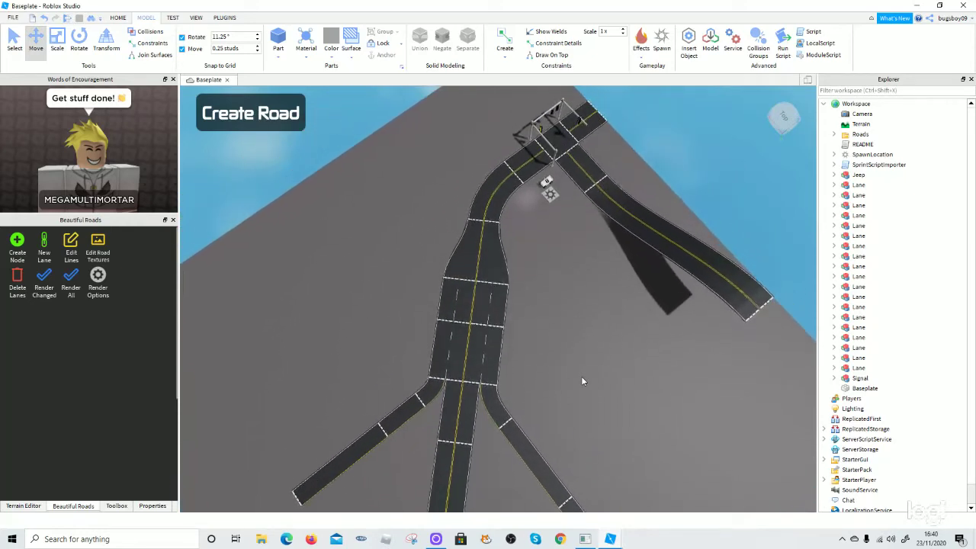
key(w)
key(e)
key(s)
key(e)
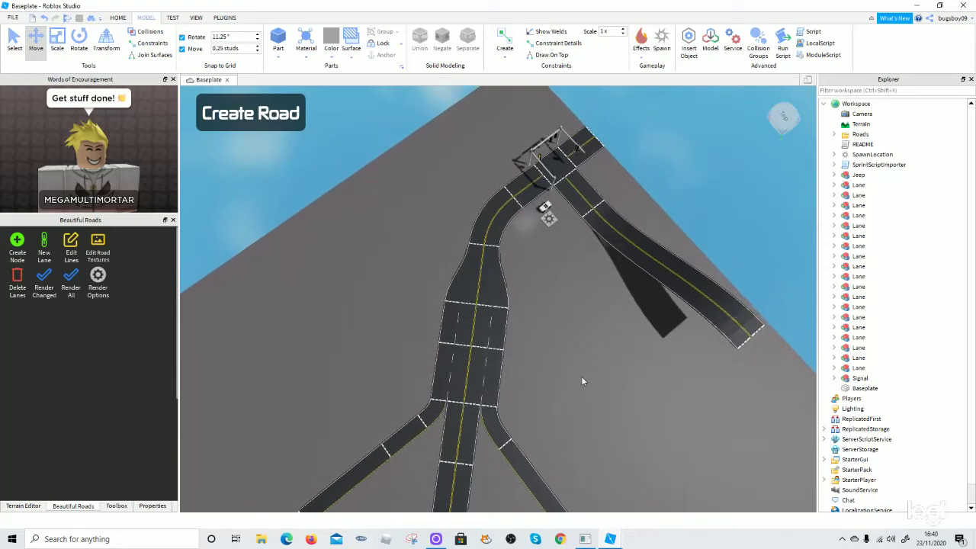
key(d)
key(a)
key(d)
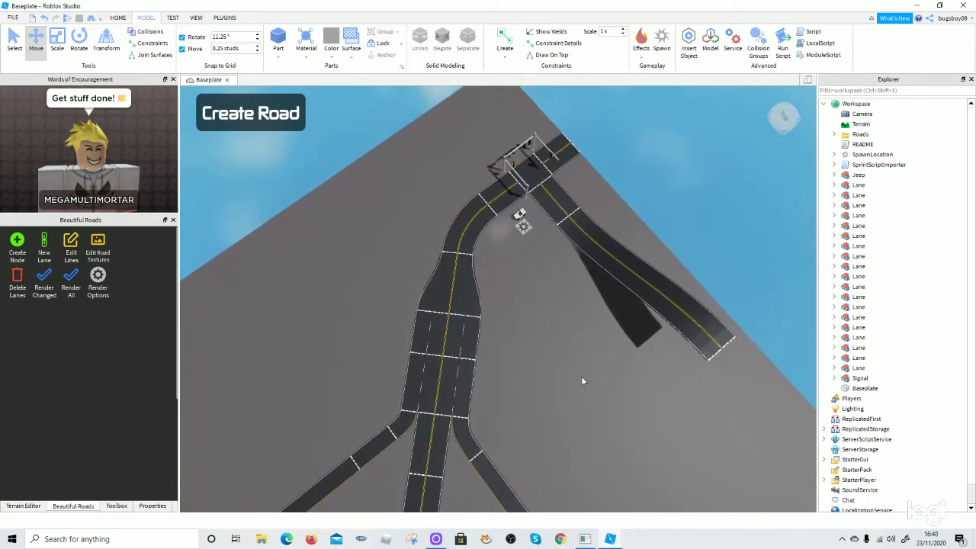
key(d)
key(e)
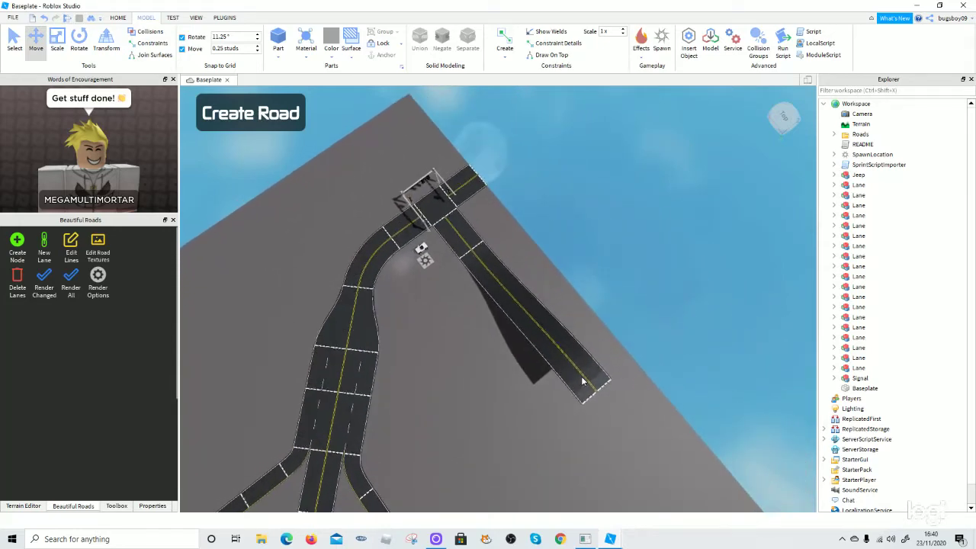
key(q)
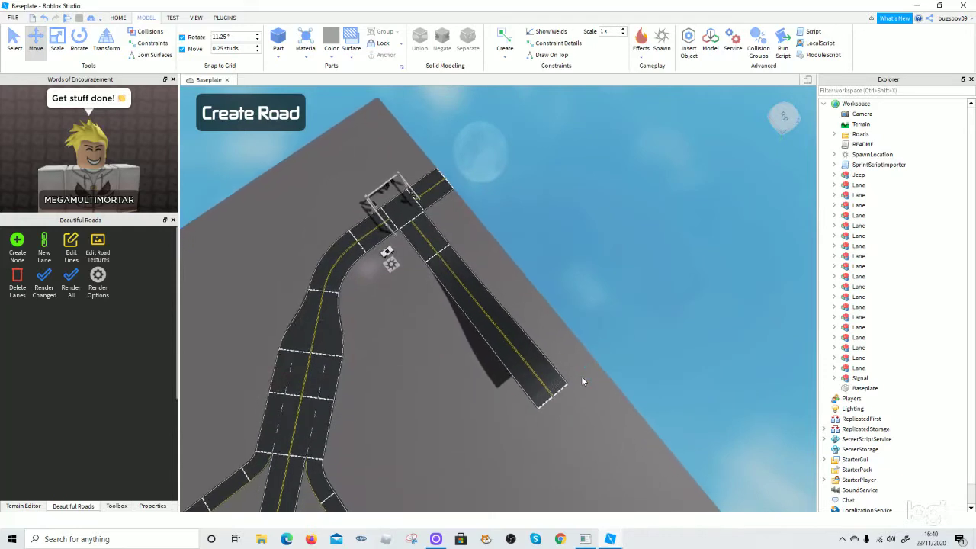
key(a)
key(d)
key(e)
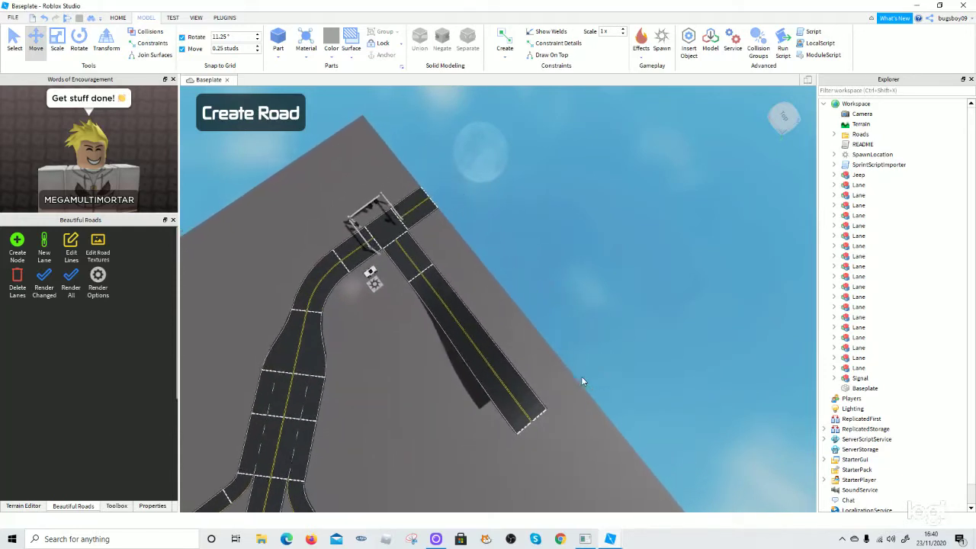
key(q)
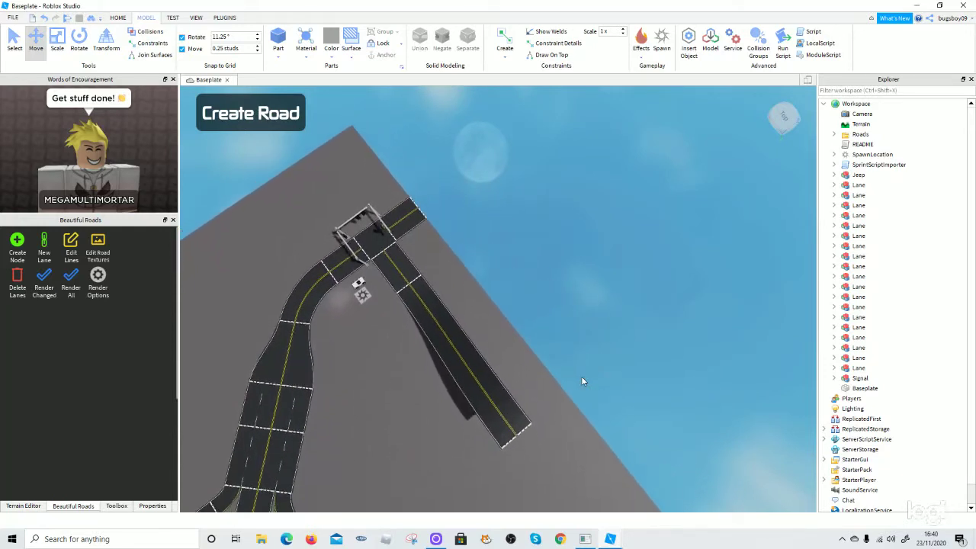
key(a)
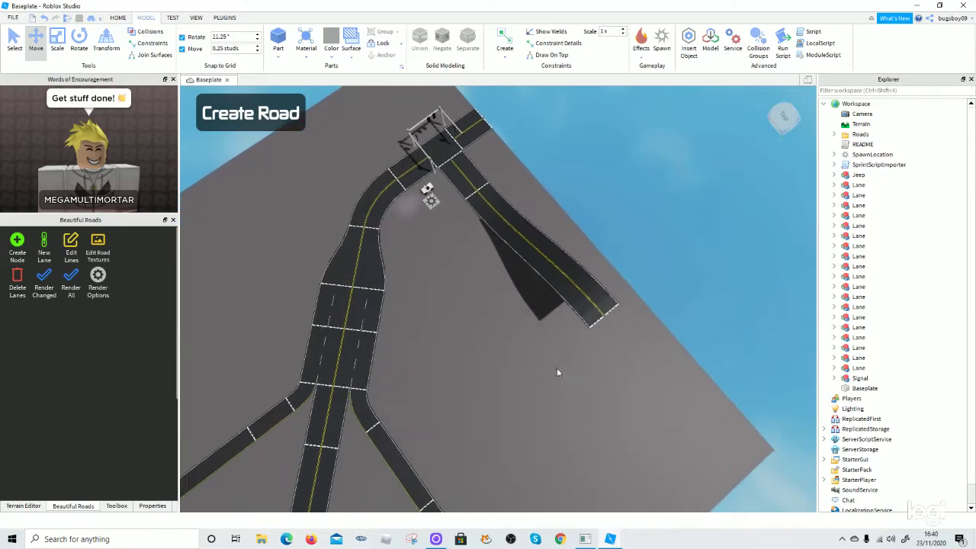
Show the tools of the installed plugins and view the raised ramp and the end of a single-lane branch
click(218, 18)
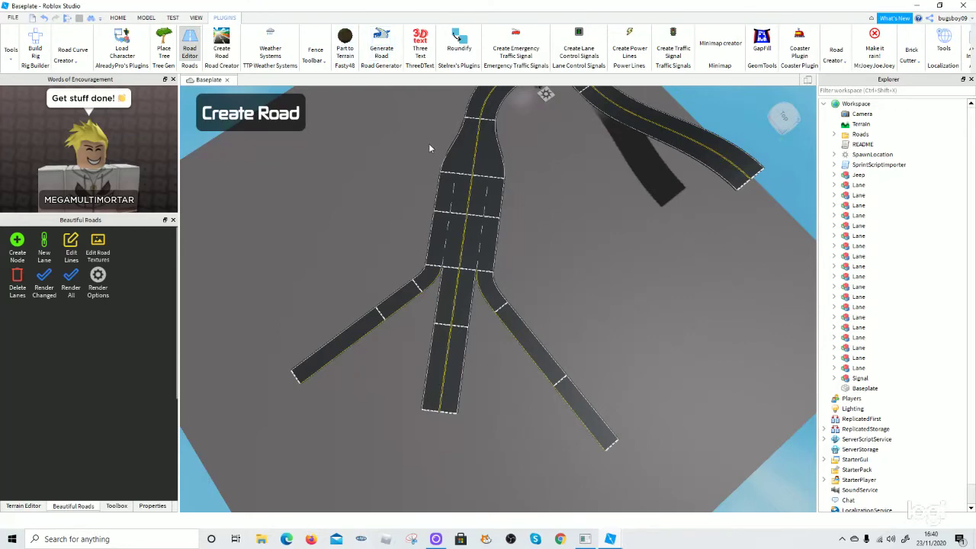
right_drag(451, 204, 450, 205)
key(w)
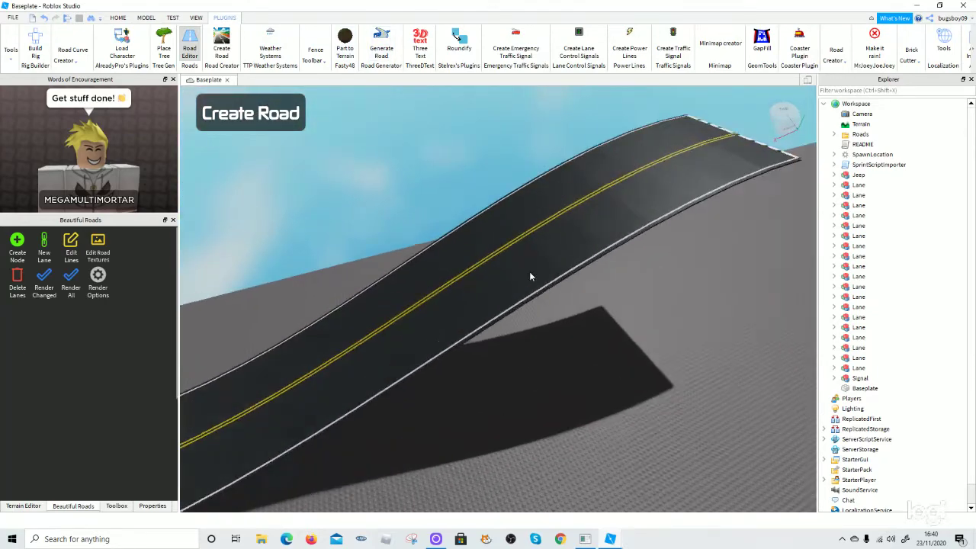
key(w)
right_drag(532, 276, 579, 266)
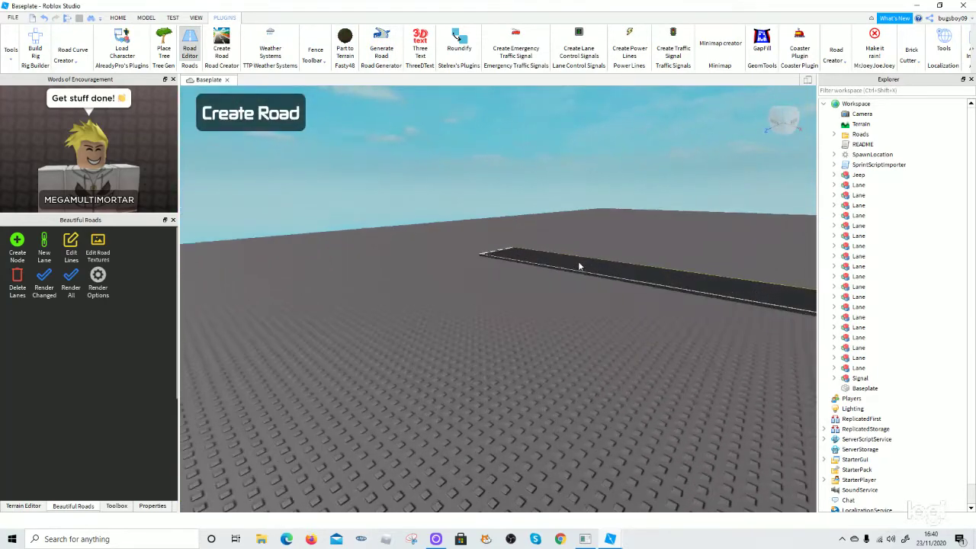
Open the tree placement tool and its generator settings with the road layout in view
scroll(578, 260, up, 3)
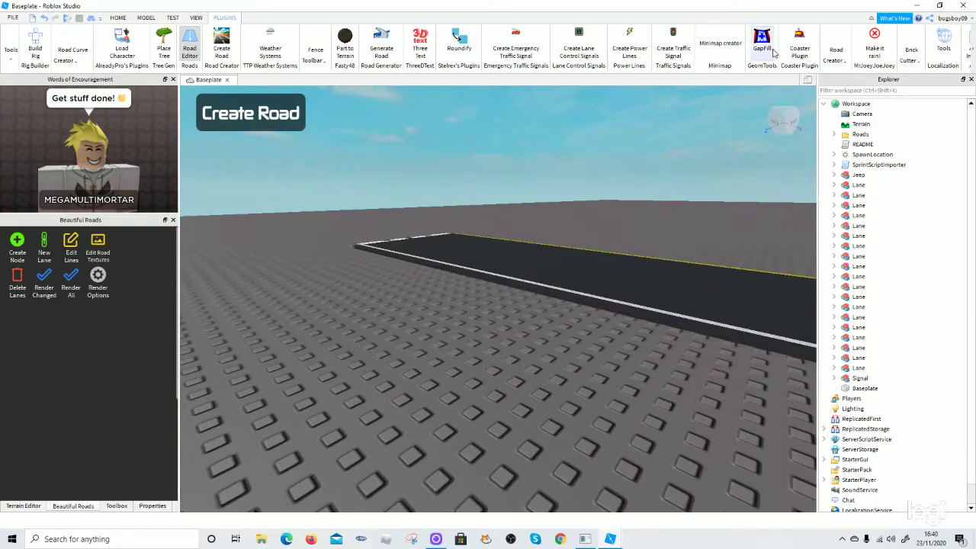
key(w)
right_drag(484, 227, 479, 226)
scroll(475, 235, down, 6)
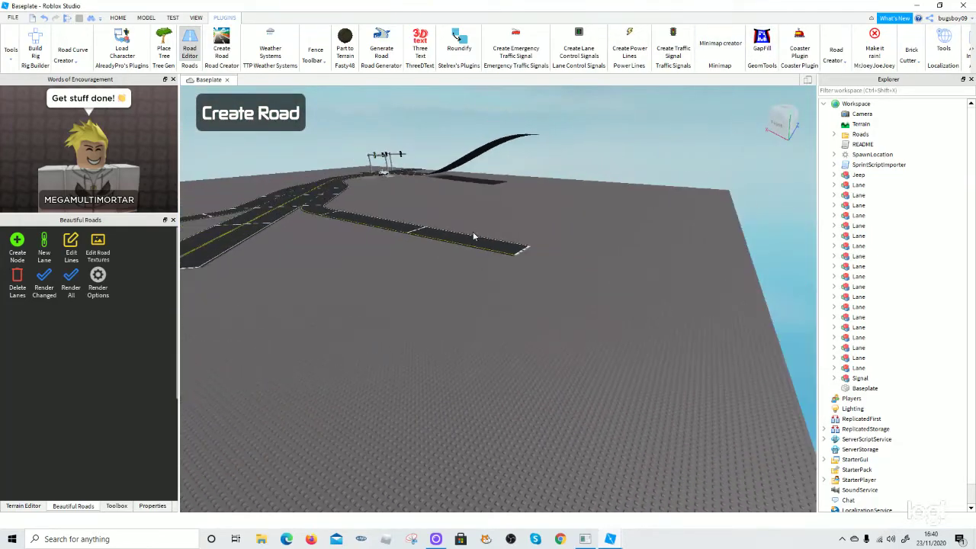
scroll(400, 285, up, 3)
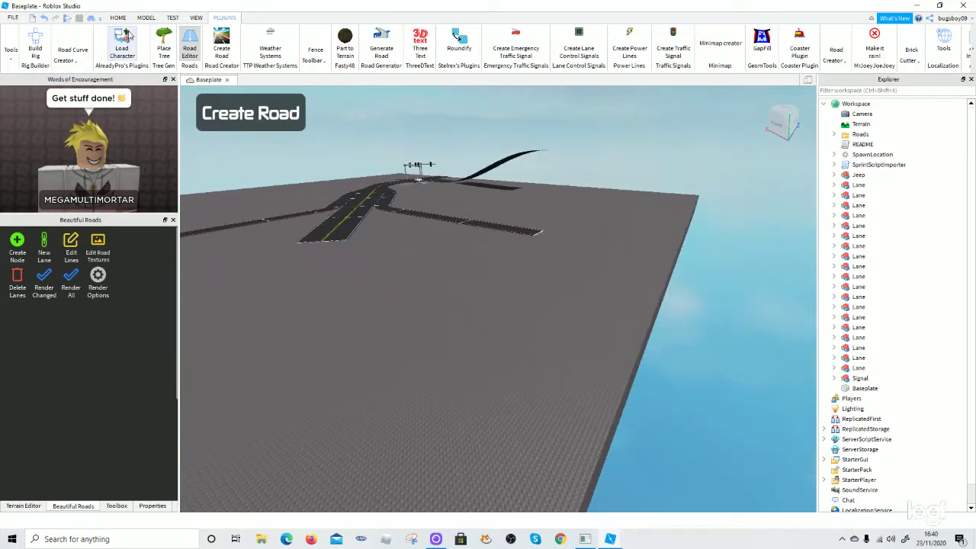
click(164, 46)
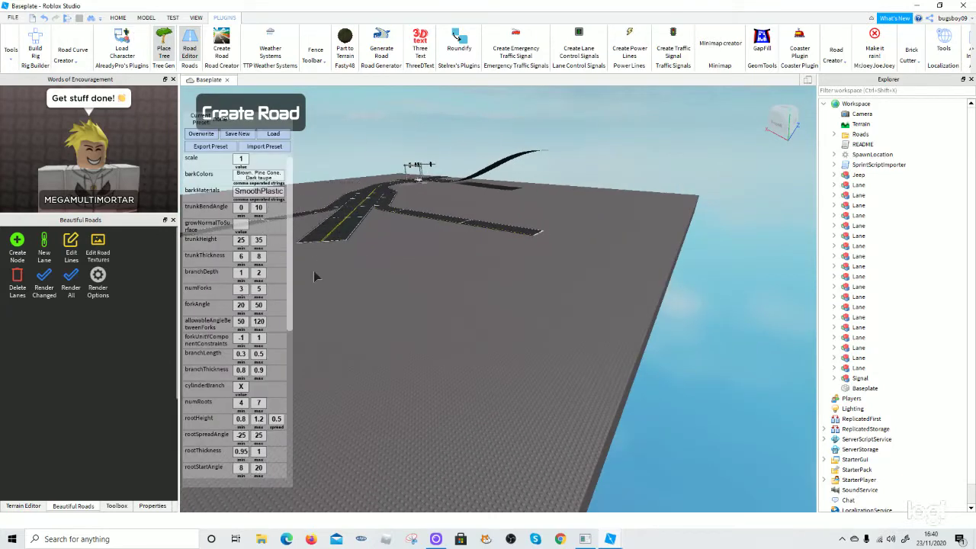
right_drag(416, 290, 396, 289)
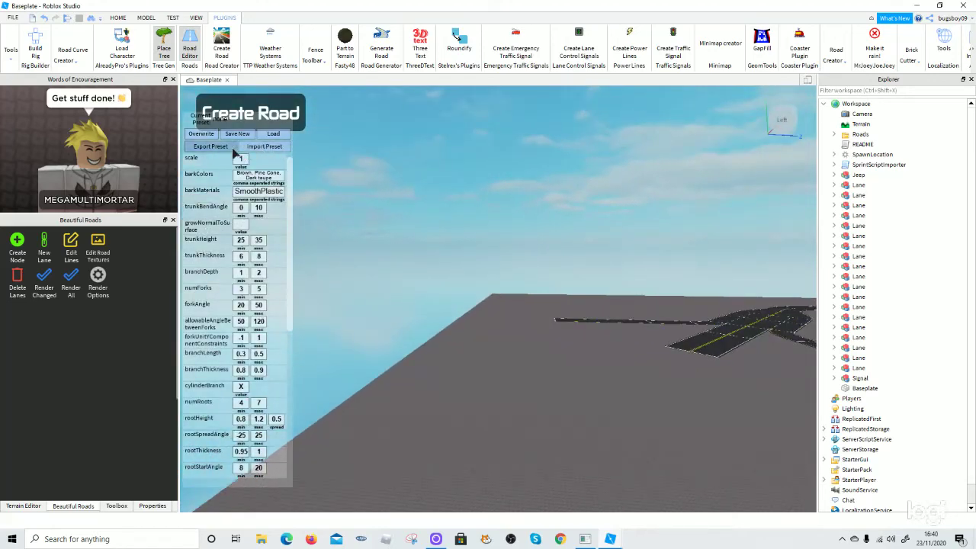
Try the preset import and export options and allow Plugin Tree Generator to manage scripts in the game
click(257, 148)
click(330, 148)
click(222, 146)
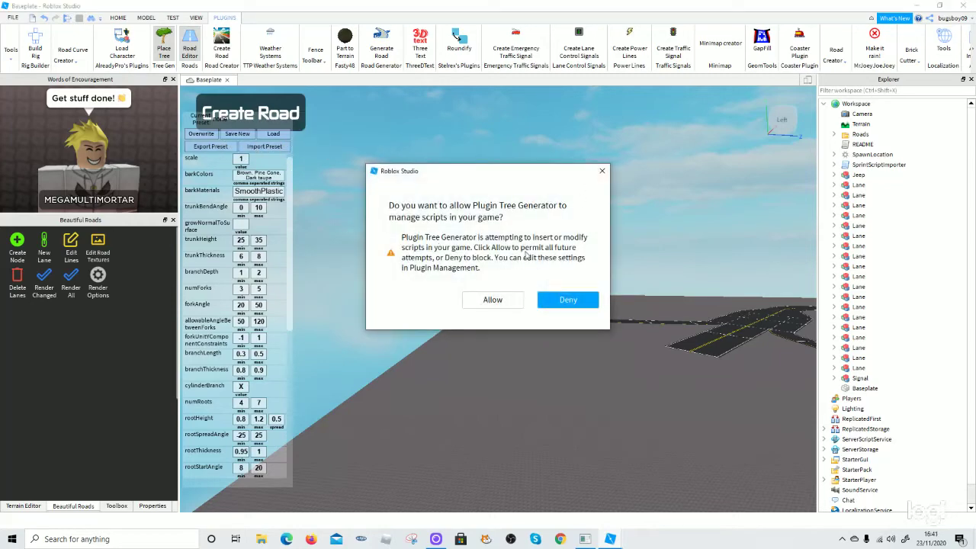
click(489, 307)
Show the preset load and save options, review the root and leaf parameters, and cancel saving a new preset
right_drag(461, 316, 405, 306)
scroll(406, 307, down, 3)
click(271, 134)
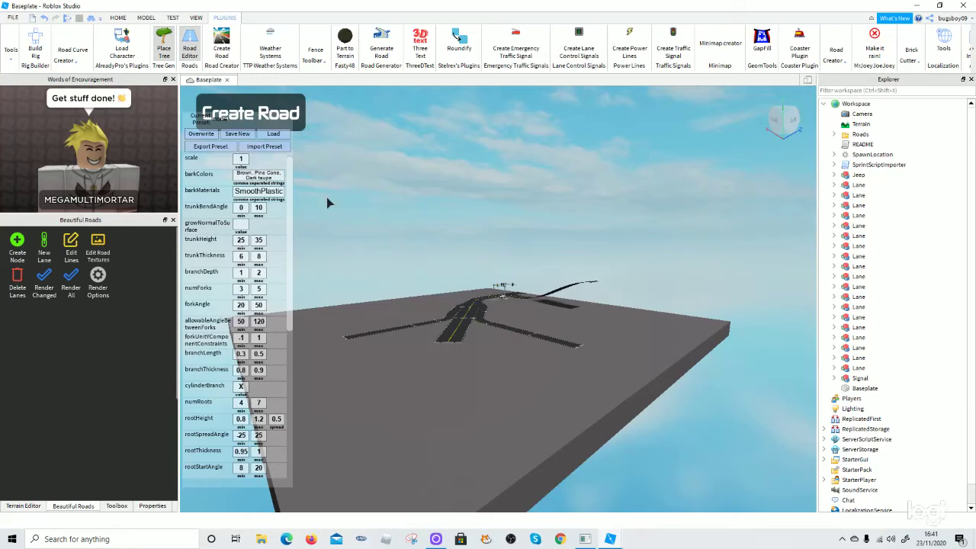
click(237, 134)
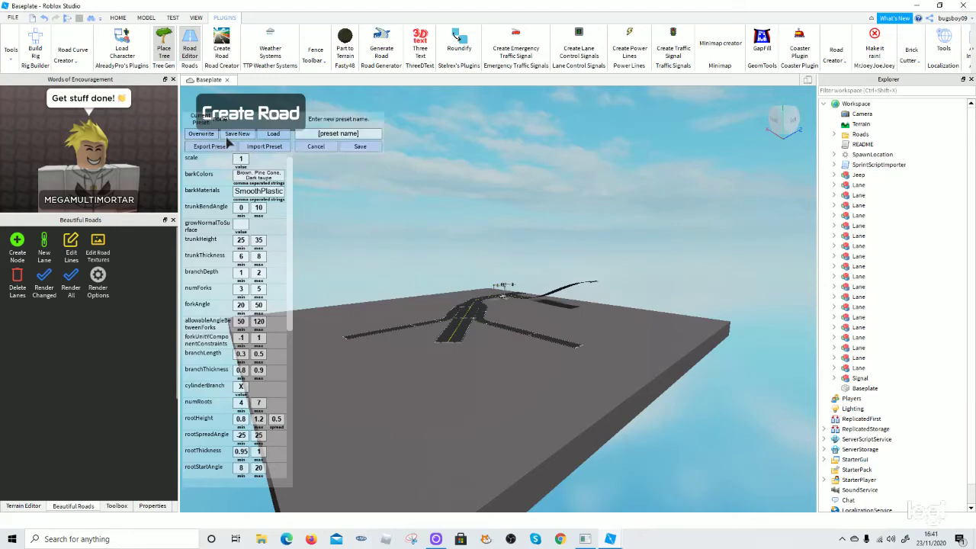
scroll(223, 389, down, 5)
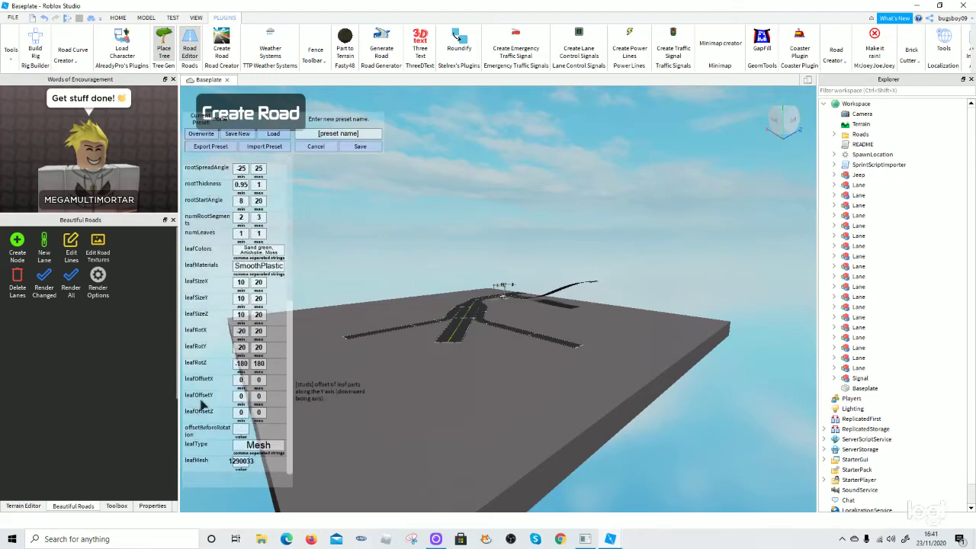
click(316, 146)
Place seven generated trees on the baseplate beside the single-lane branch near the main road's end
scroll(370, 261, up, 6)
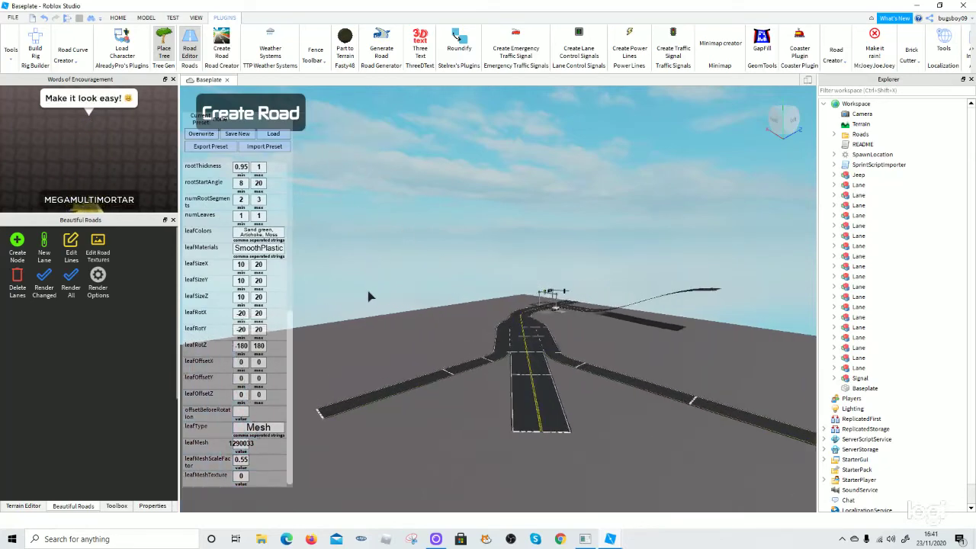
right_drag(358, 323, 363, 353)
scroll(363, 358, up, 3)
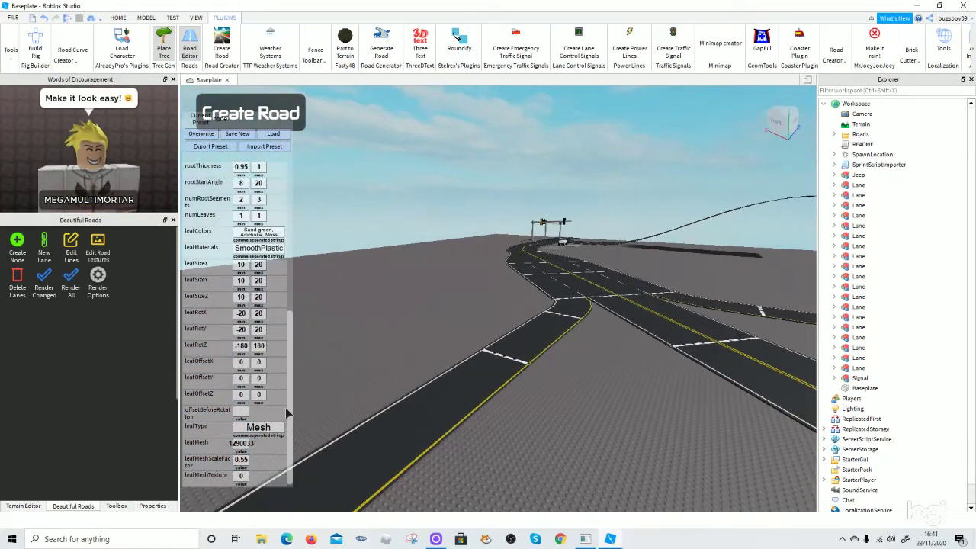
click(458, 302)
click(606, 448)
scroll(604, 451, down, 4)
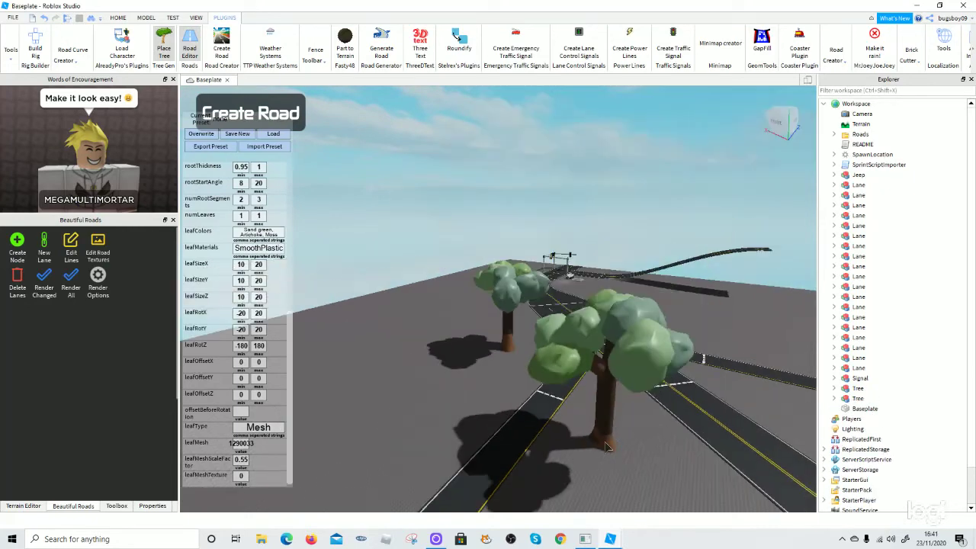
click(597, 474)
click(482, 451)
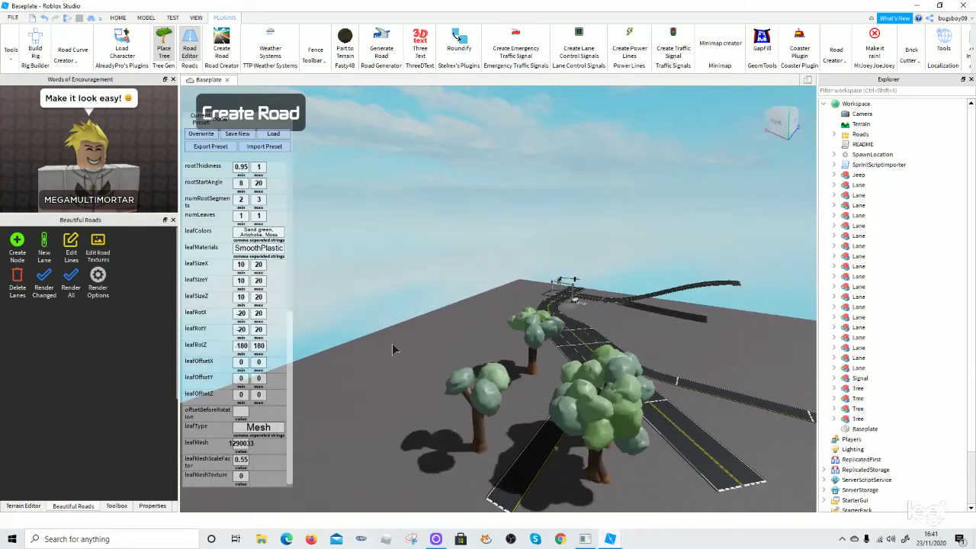
click(392, 344)
click(476, 352)
click(388, 451)
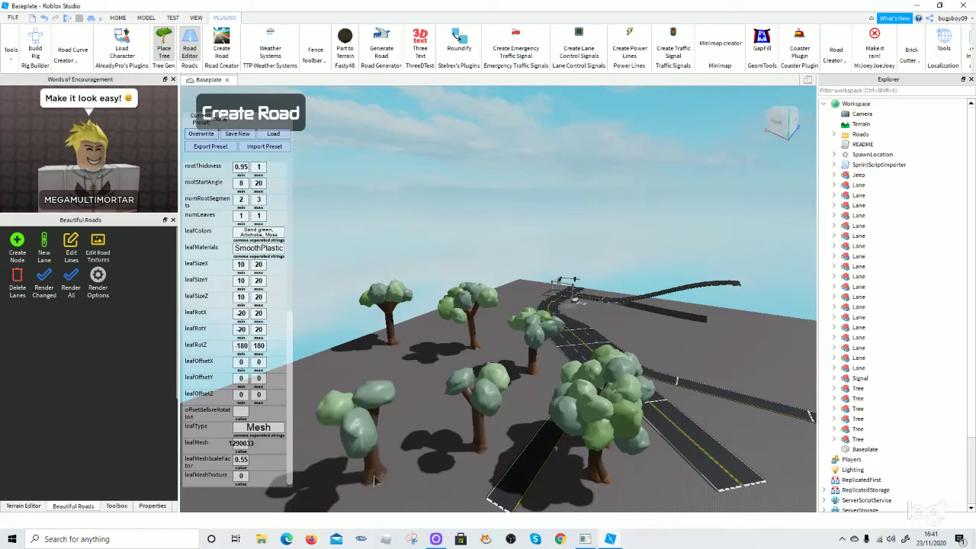
Leave the tree placement tool and delete all seven placed trees from the Workspace
click(174, 55)
click(853, 451)
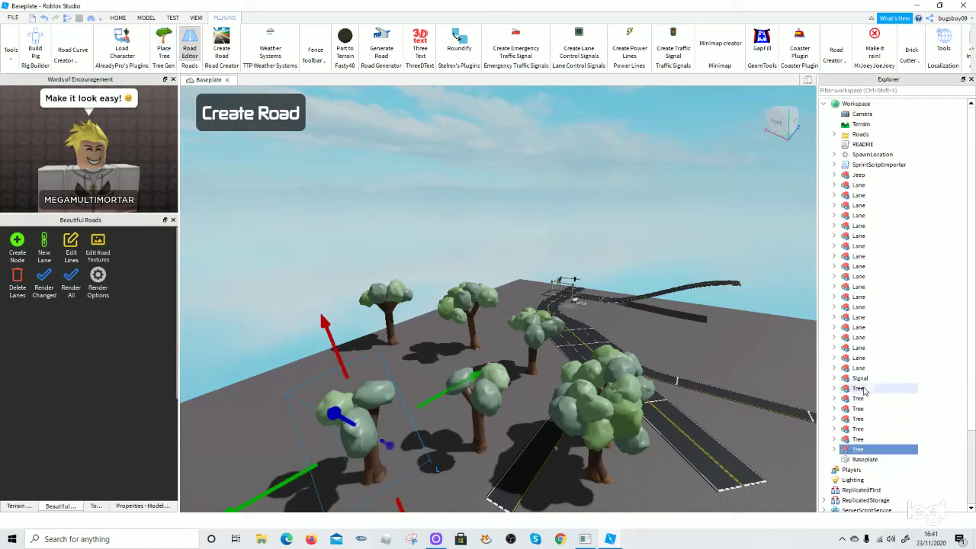
shift+click(856, 389)
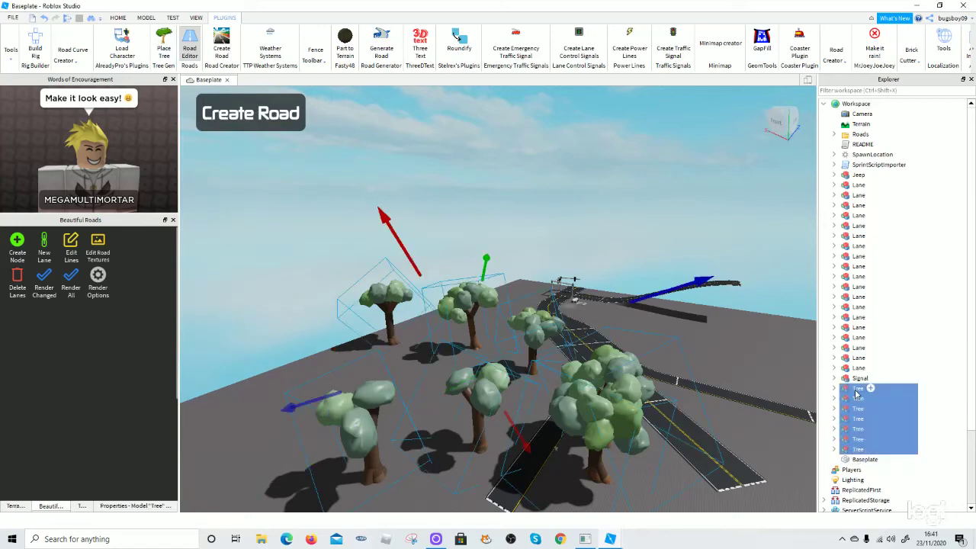
key(Delete)
Examine the cleared road layout from the single-lane branches back to the jeep and the raised ramp
scroll(637, 381, up, 4)
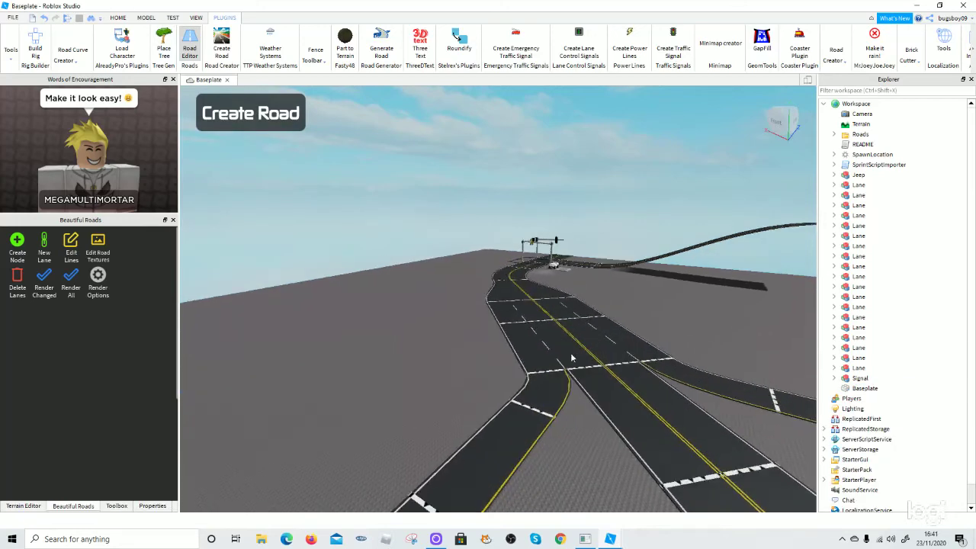
scroll(467, 241, up, 4)
scroll(284, 195, up, 3)
scroll(285, 195, up, 3)
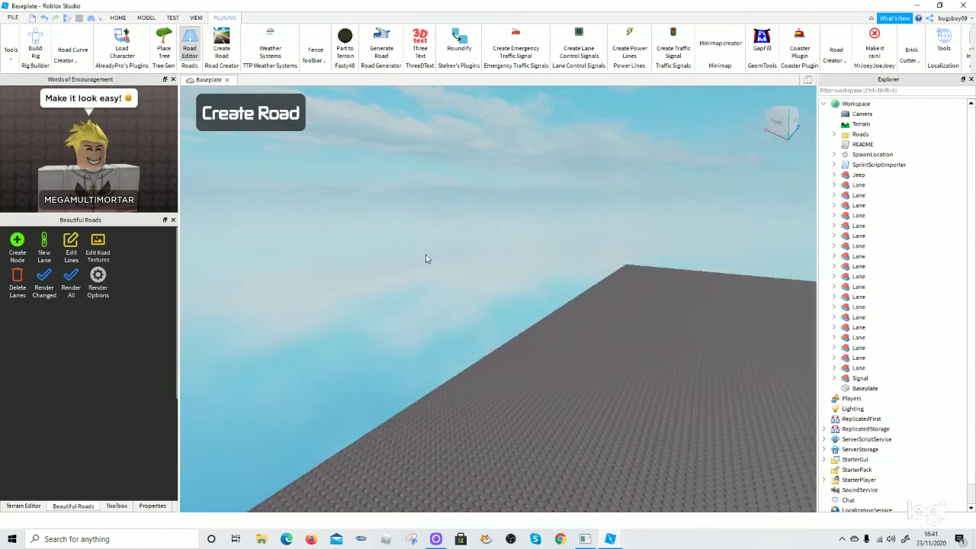
scroll(427, 260, up, 3)
right_drag(427, 325, 431, 338)
key(w)
key(s)
key(w)
scroll(321, 321, up, 2)
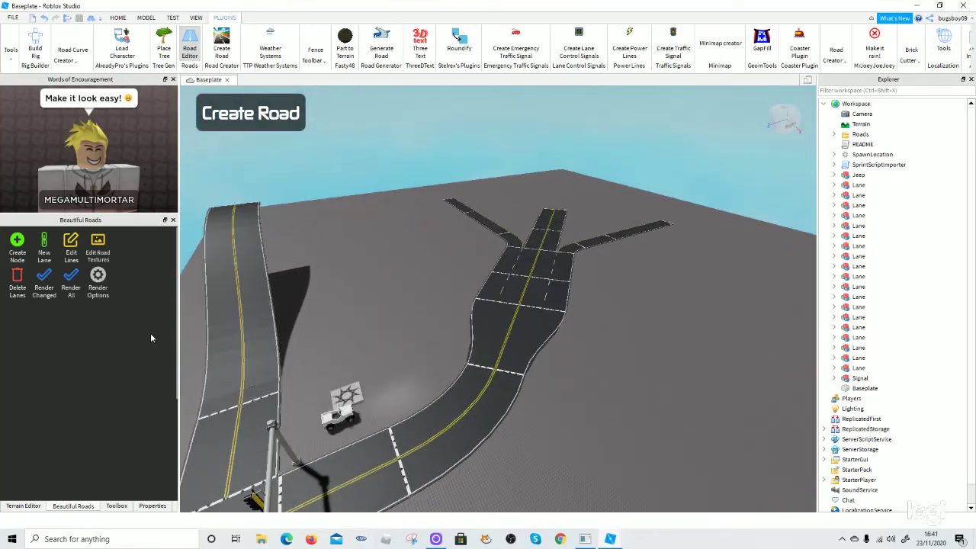
Review the render options for segment length, road thickness and line width, and close them without changes
click(98, 281)
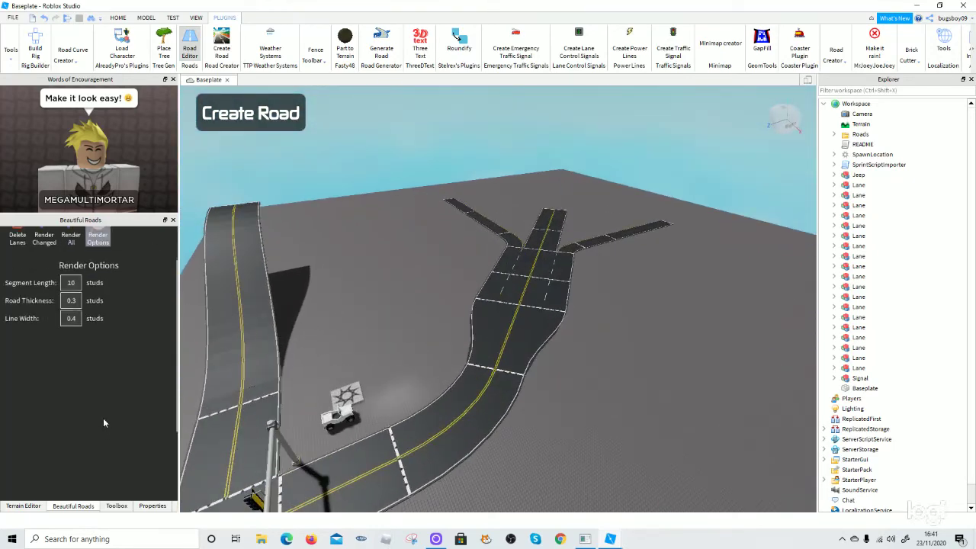
scroll(98, 408, up, 2)
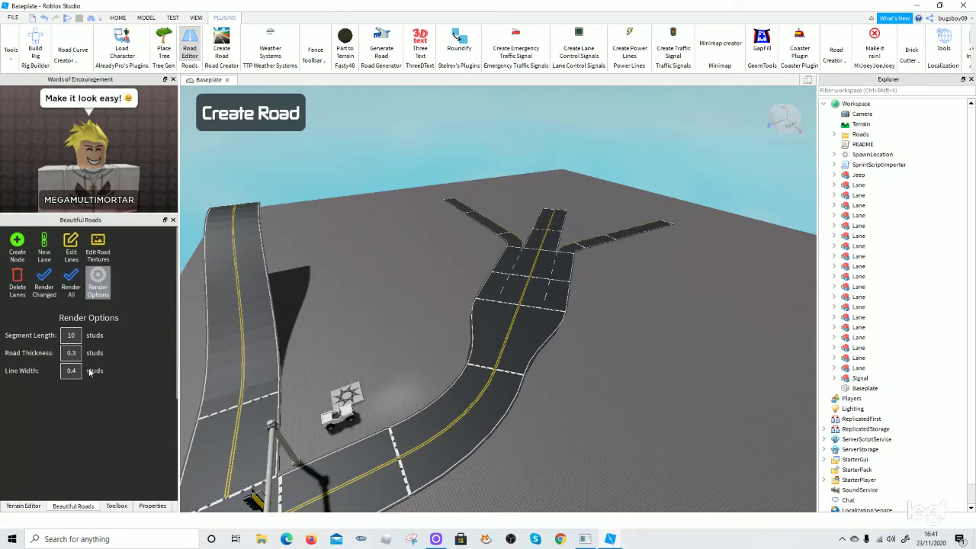
click(105, 282)
Examine the main road and its branches up close, including the underside of the road
scroll(393, 255, up, 5)
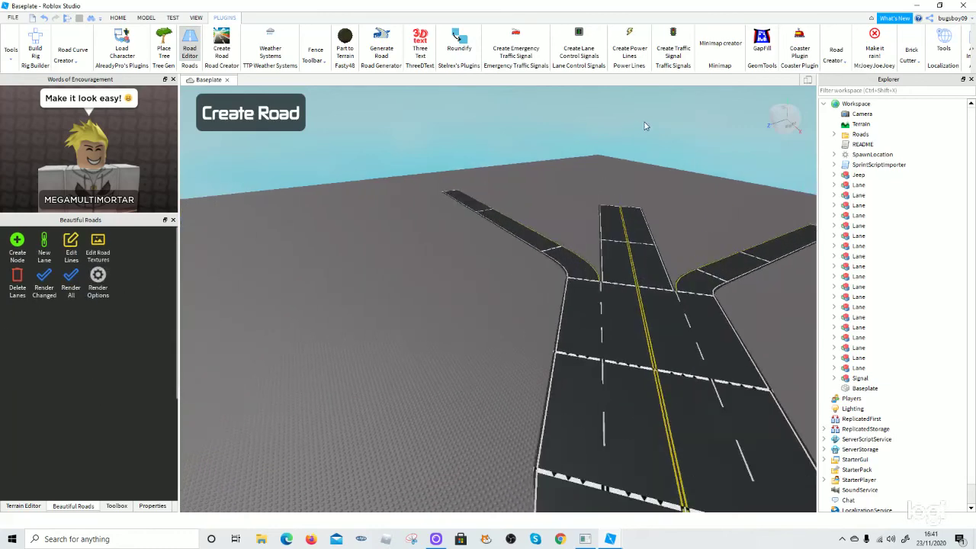
scroll(646, 126, up, 1)
scroll(651, 149, up, 5)
scroll(347, 156, up, 3)
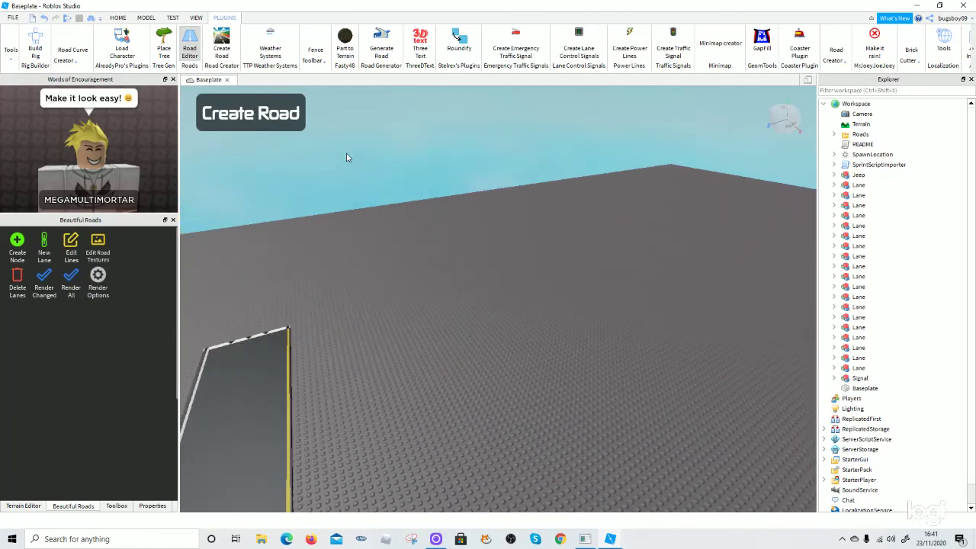
scroll(350, 157, up, 3)
scroll(432, 155, up, 3)
scroll(482, 299, up, 4)
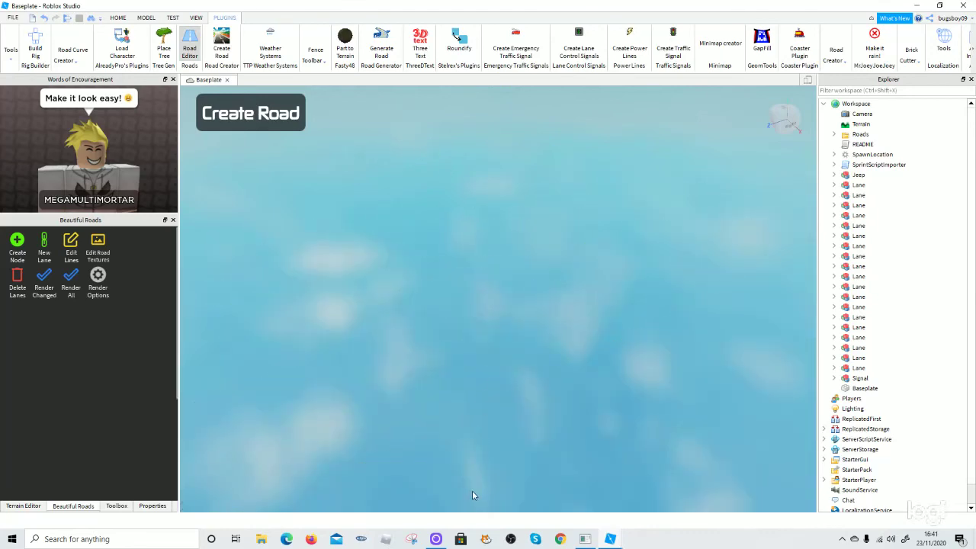
right_drag(539, 484, 541, 484)
scroll(542, 483, up, 3)
scroll(499, 238, up, 2)
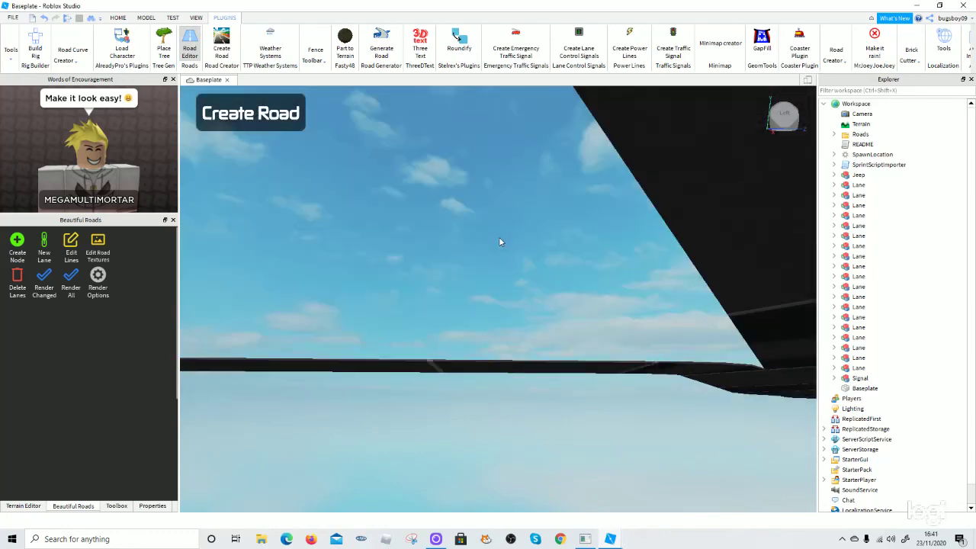
scroll(499, 268, up, 3)
right_drag(499, 269, 499, 276)
scroll(499, 276, down, 2)
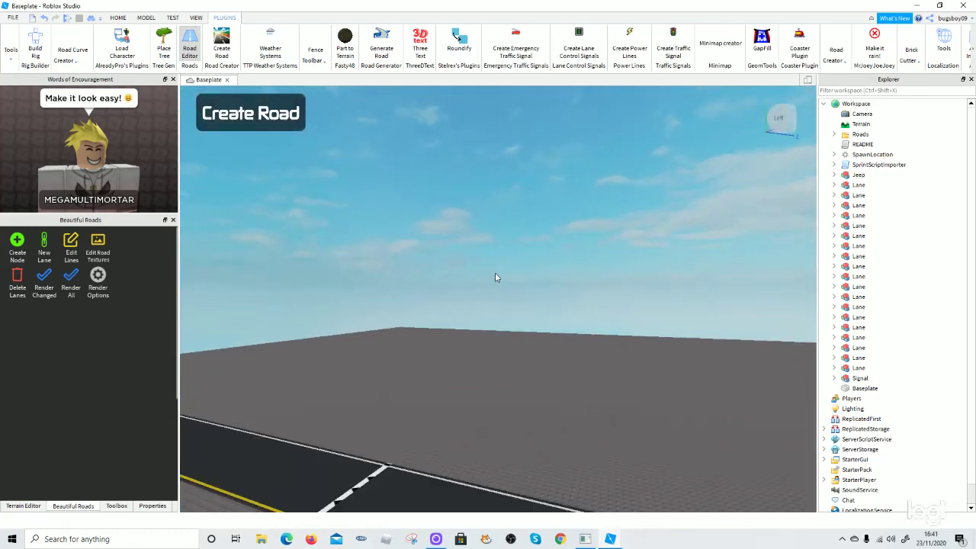